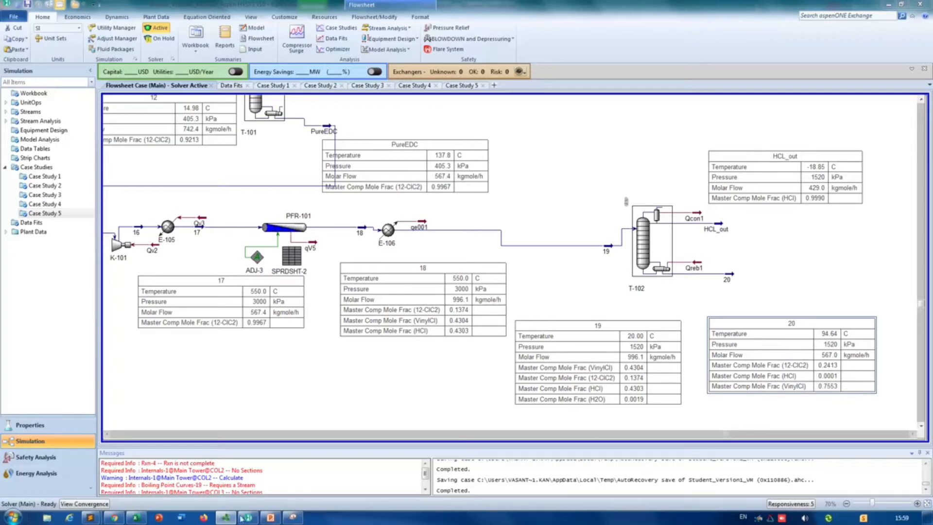
Step: Review the bubble point temperature versus pressure charts in the Excel workbook and the PowerPoint slide, and return to the HYSYS flowsheet
left_click(136, 518)
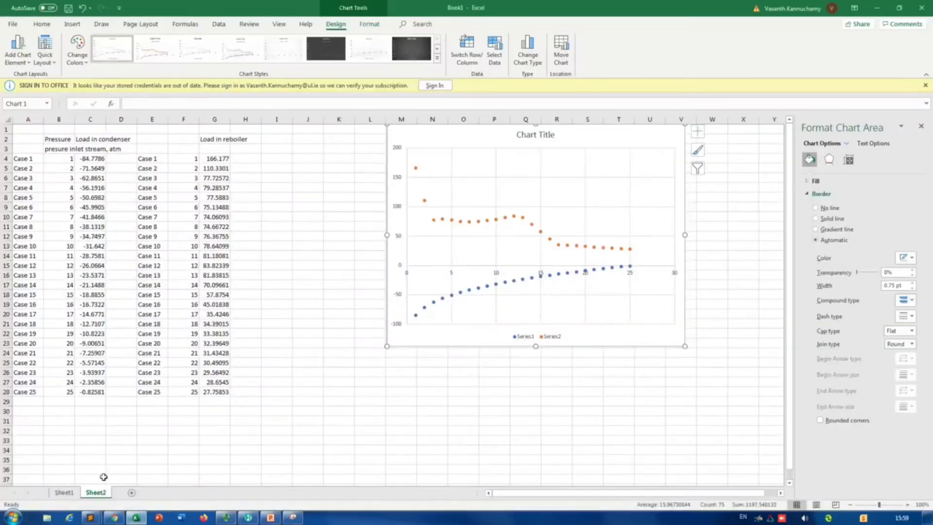
left_click(65, 492)
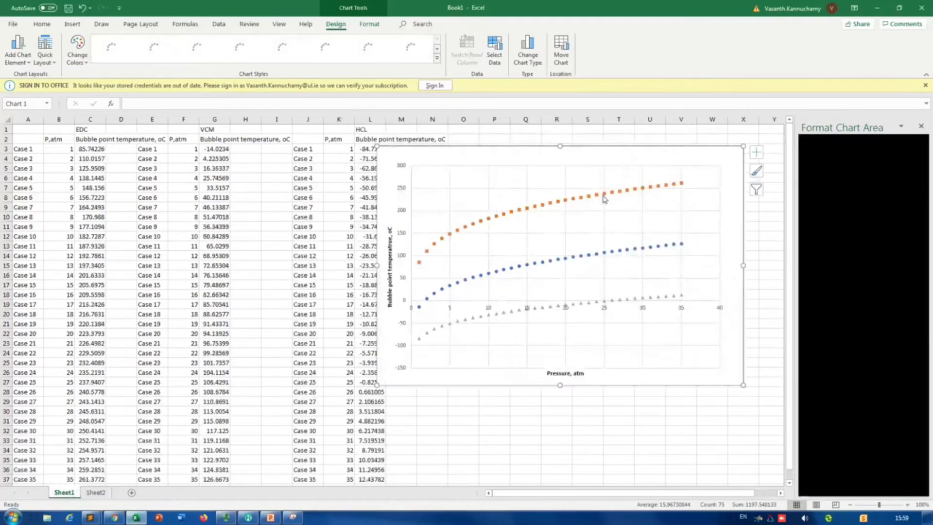
left_click(271, 517)
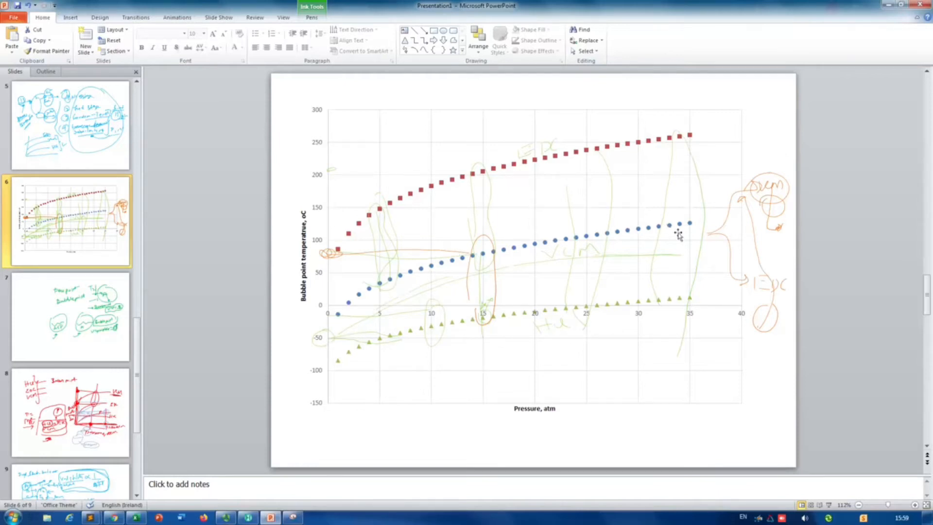
left_click(888, 4)
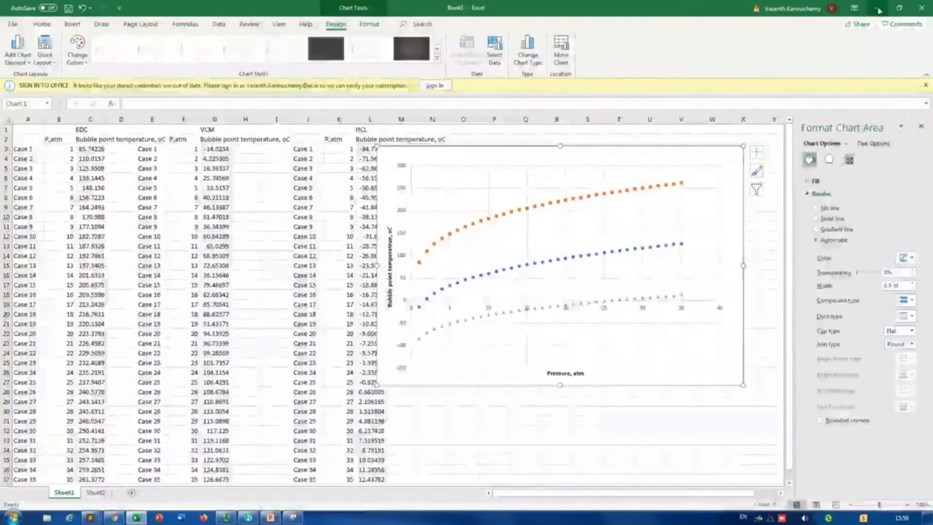
left_click(878, 9)
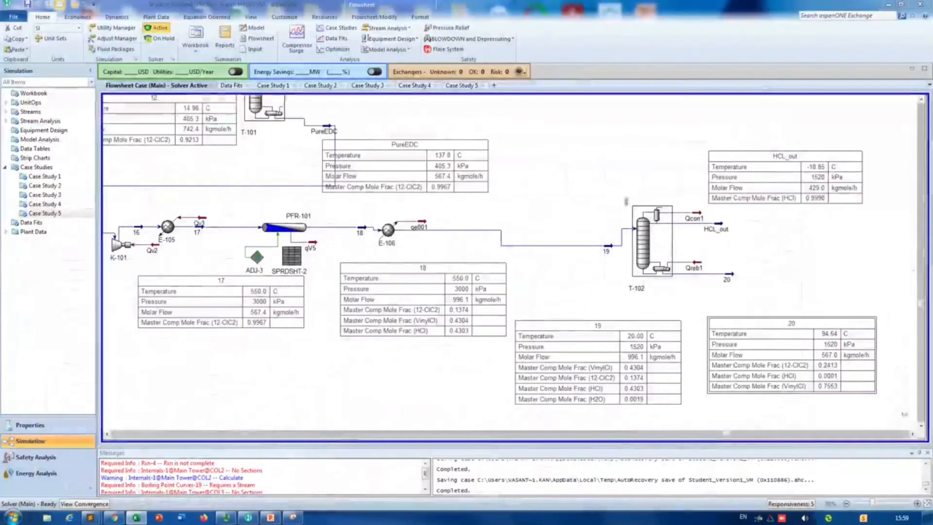
Step: Place a Component Splitter on the flowsheet beside stream 20, downstream of column T-102
left_click(913, 435)
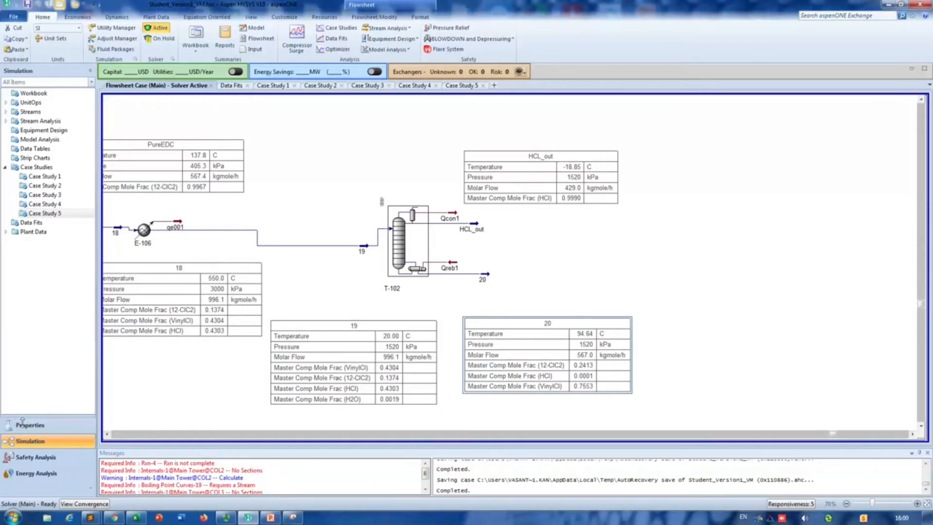
key("F4")
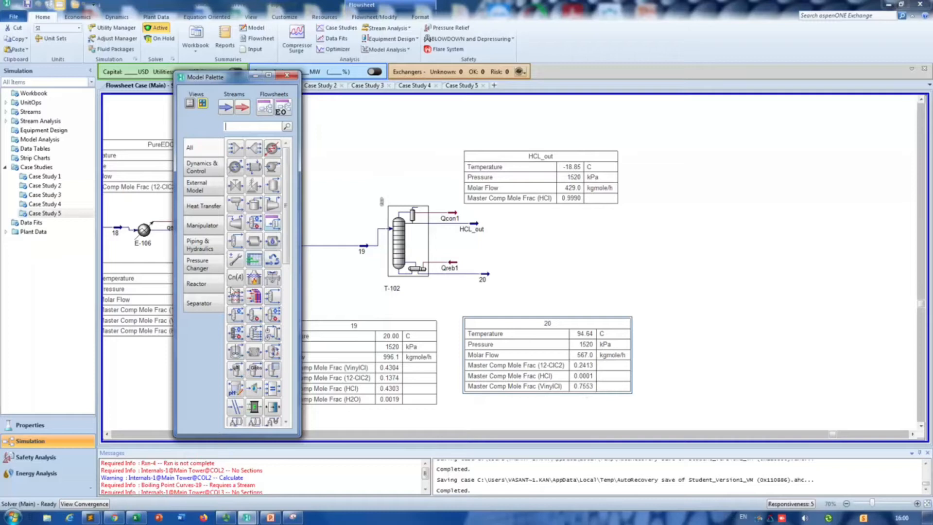
left_click(211, 306)
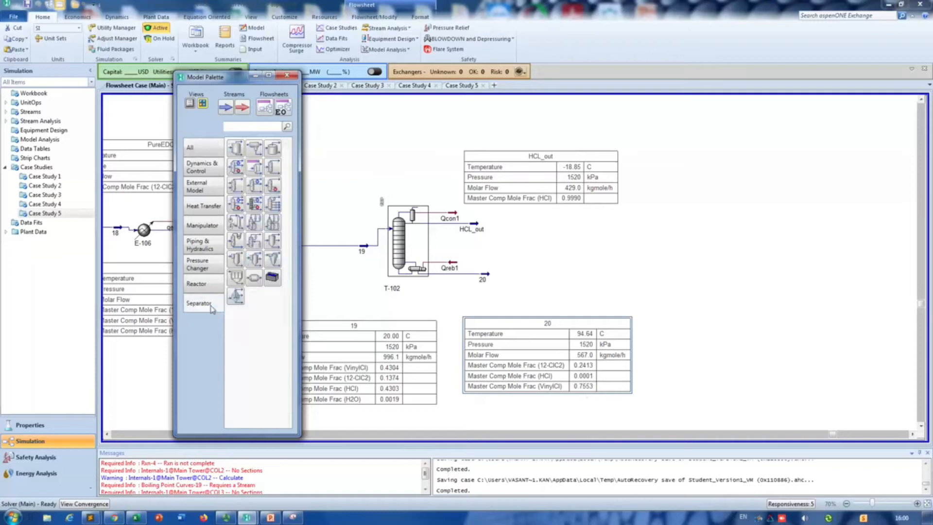
left_click(271, 166)
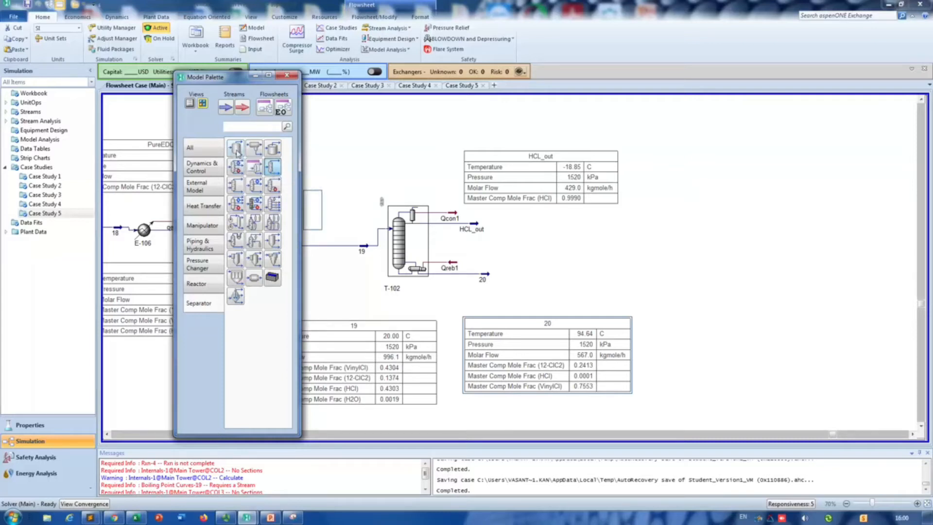
left_click(508, 295)
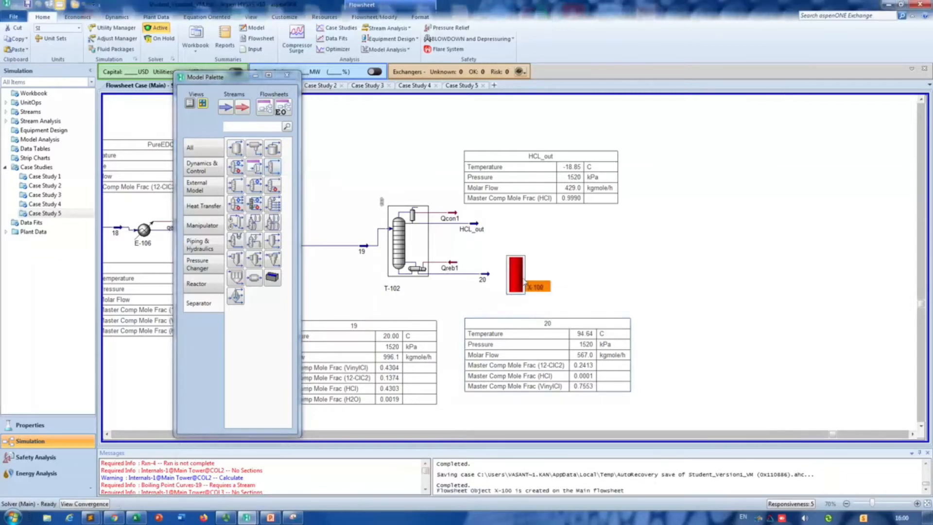
Step: Connect the splitter with stream 20 as inlet, 21 as overhead outlet and 22 as bottoms outlet
double_click(524, 282)
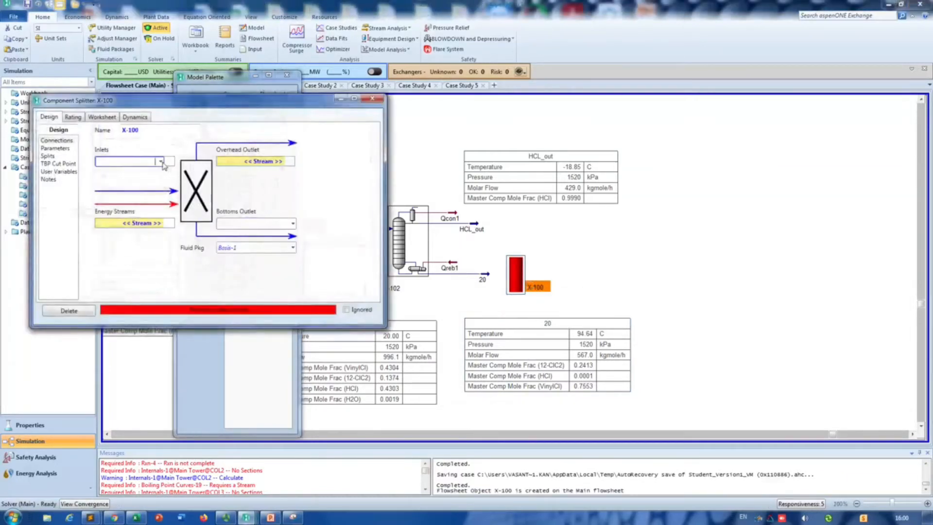
left_click(163, 165)
left_click(124, 185)
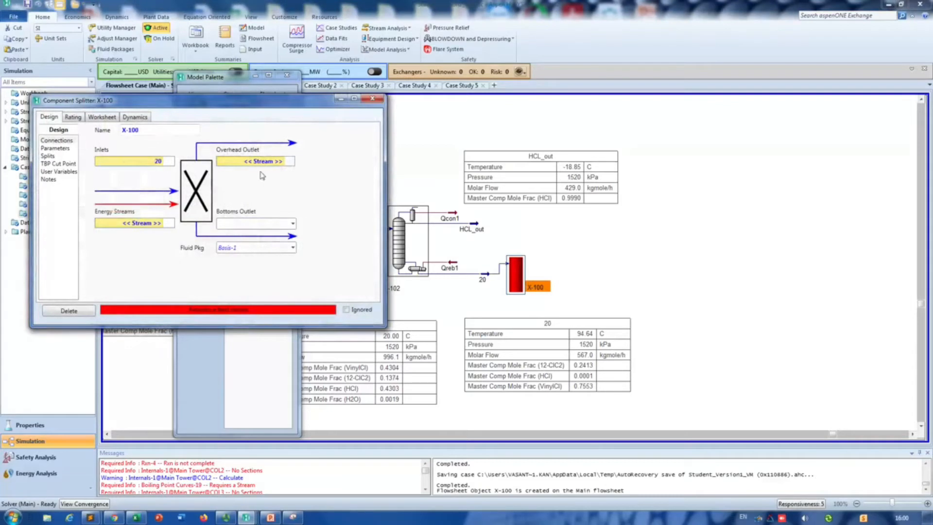
left_click(290, 168)
type("21")
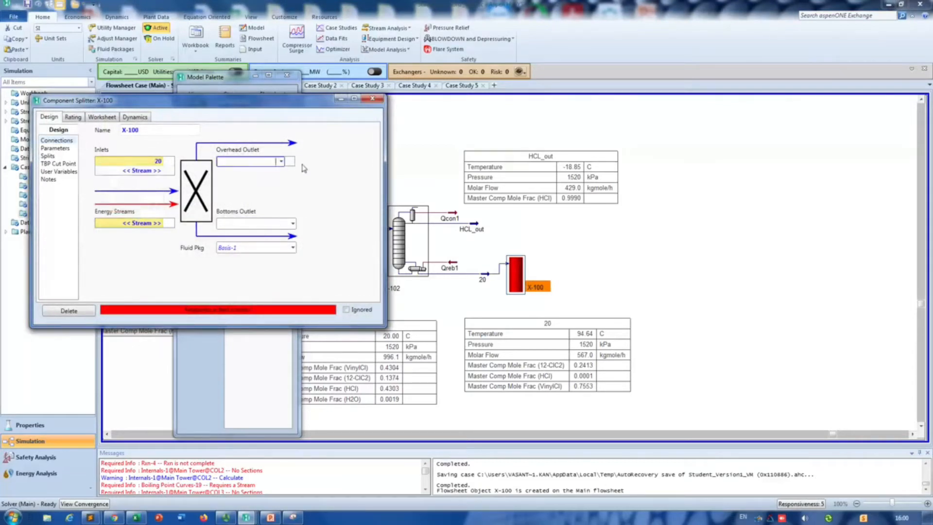
key("Return")
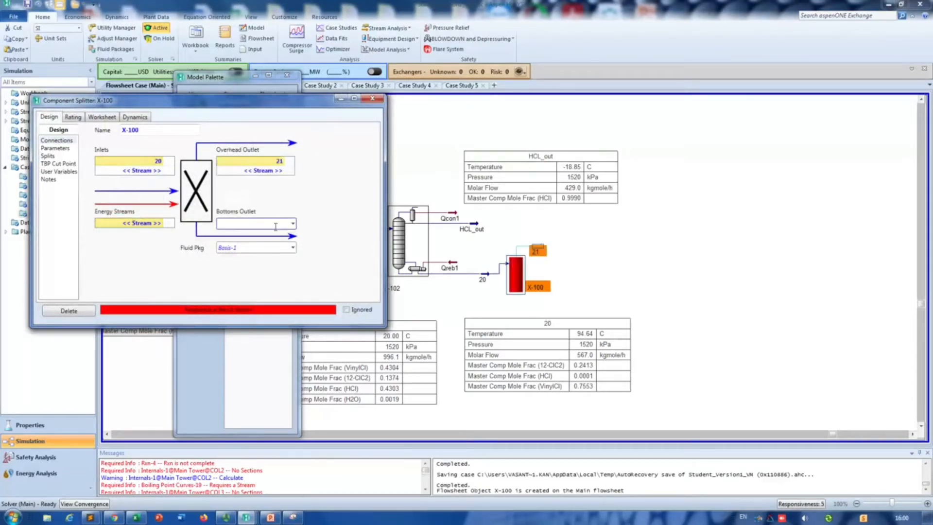
type("22")
key("Return")
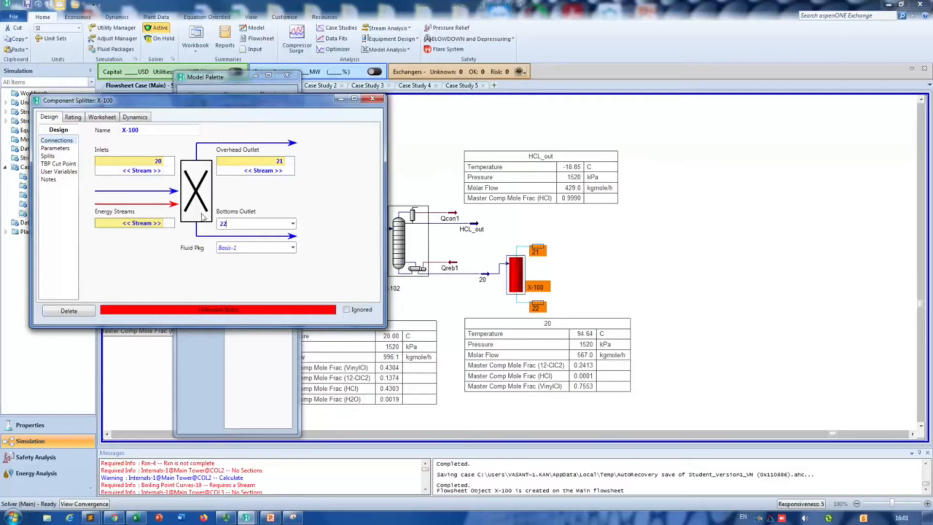
Step: Set the splitter's split fractions to stream 21 to 1 for VinylCl and 0 for every other component
left_click(56, 156)
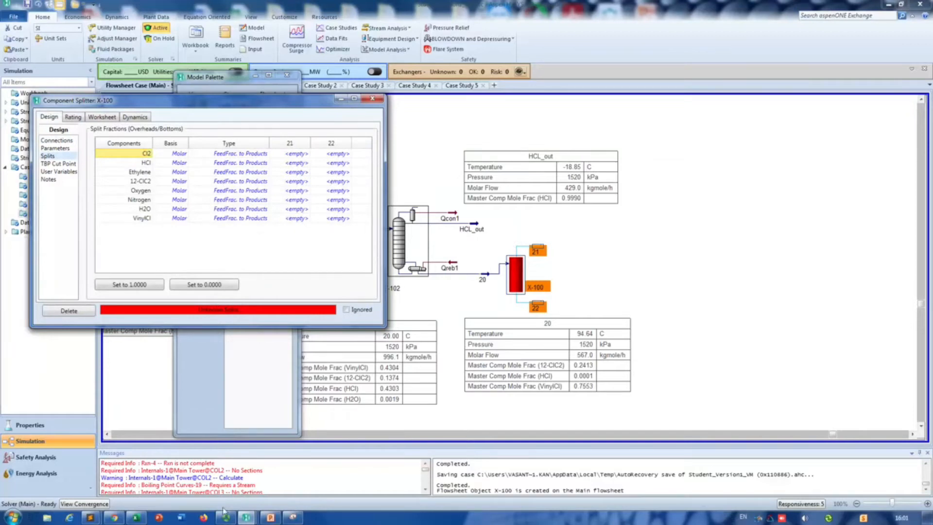
left_click(271, 516)
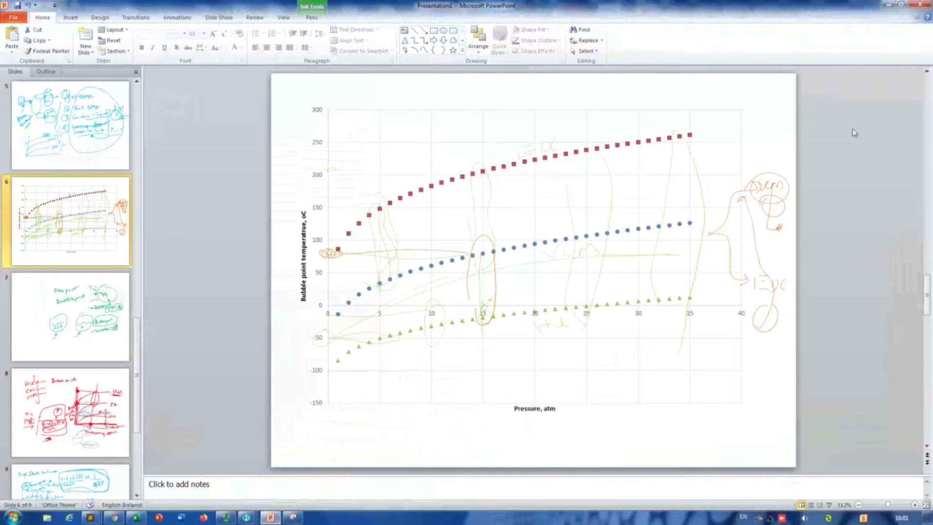
left_click(888, 5)
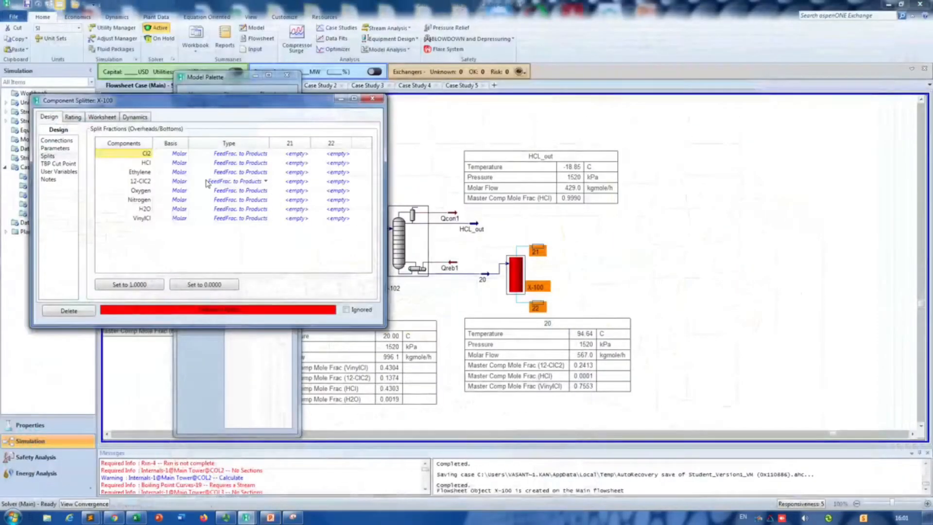
left_click(297, 219)
type("1")
key("Return")
left_click(300, 154)
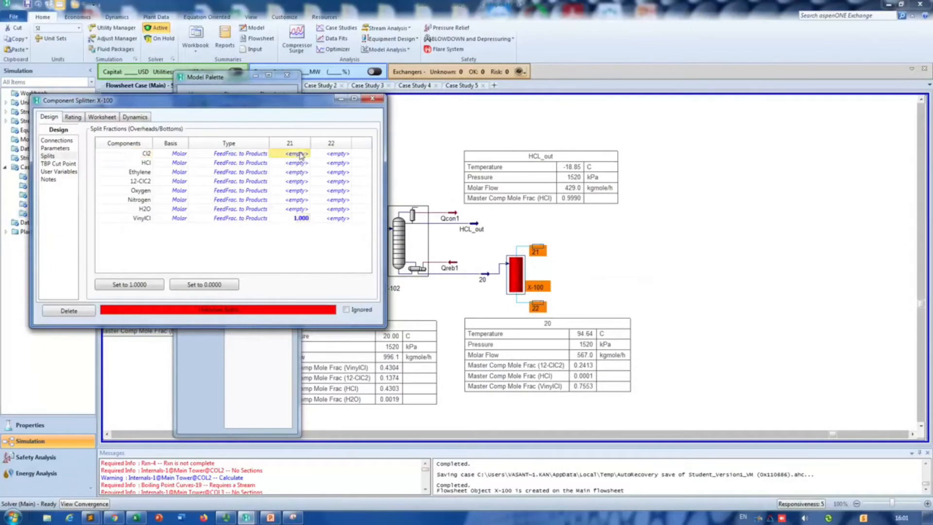
type("0")
key("Return")
type("0")
key("Return")
type("0")
key("Return")
type("0")
key("Return")
type("0")
key("Return")
type("0")
key("Return")
type("0")
key("Return")
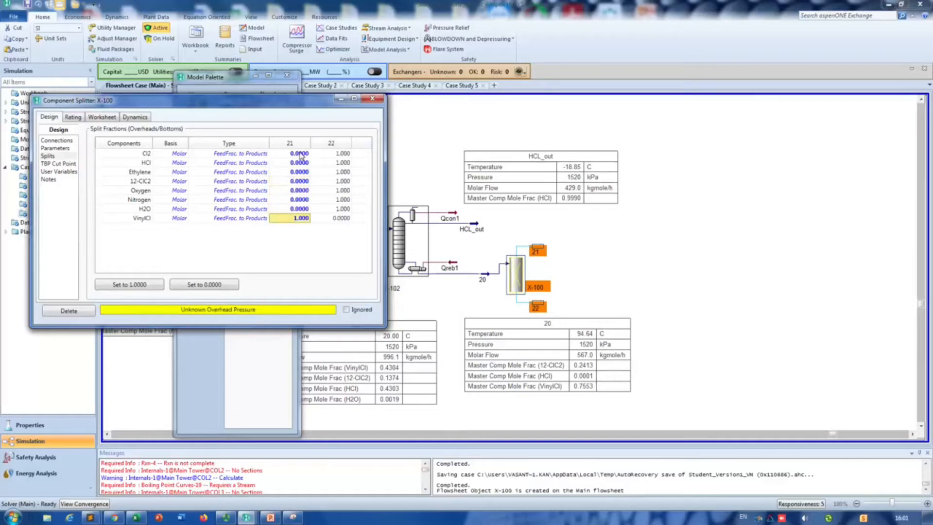
Step: Equalize all stream pressures in the splitter, set stream 21's vapour fraction to 0, and close its settings
left_click(53, 152)
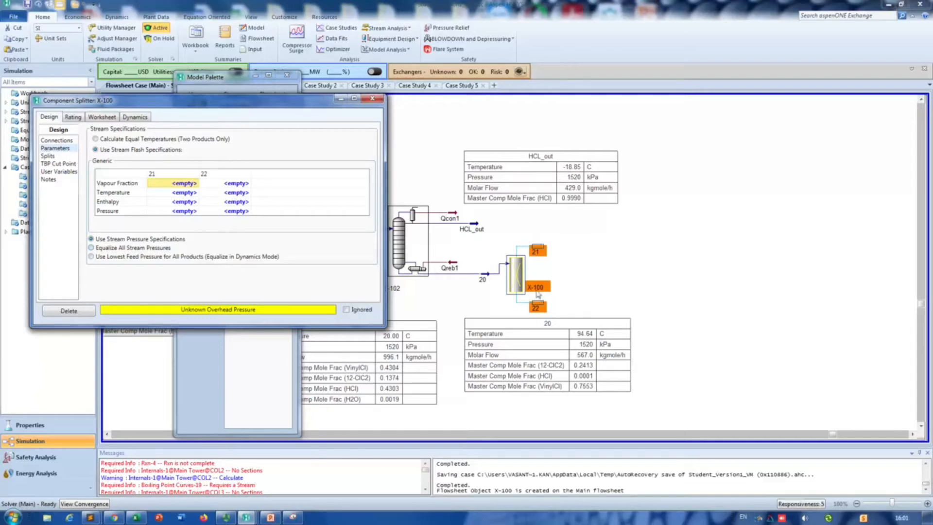
left_click(115, 249)
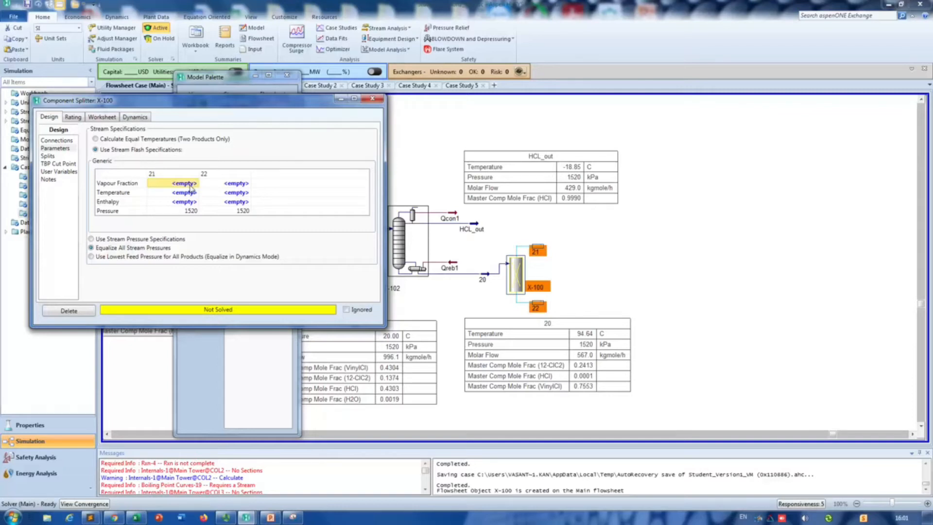
type("0")
key("Return")
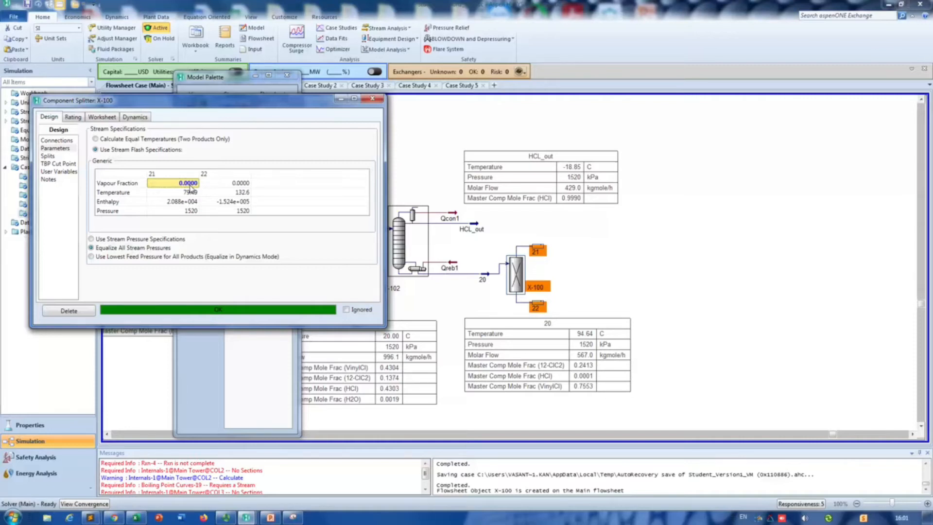
left_click(373, 99)
Step: Spread out splitter X-100 and its outlet streams 21 and 22 on the flowsheet, farther from column T-102
left_click_drag(550, 250, 634, 239)
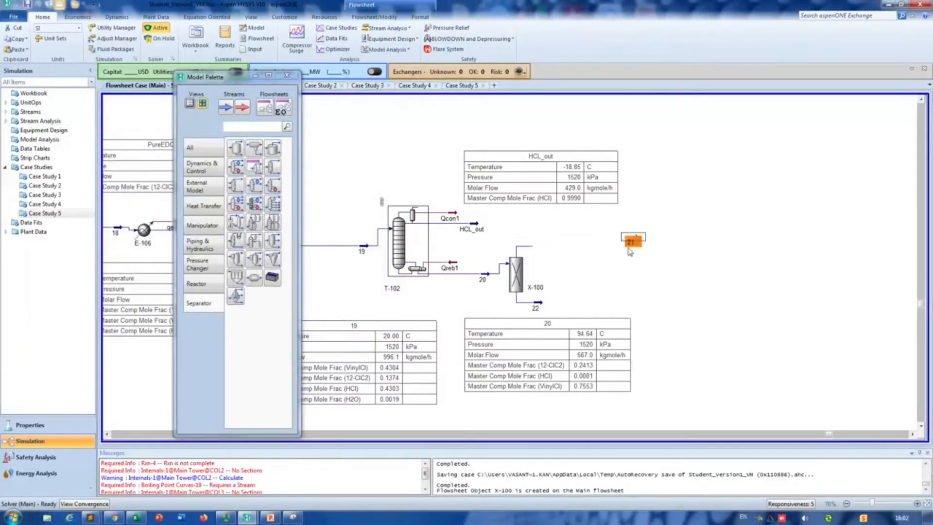
left_click_drag(625, 308, 665, 303)
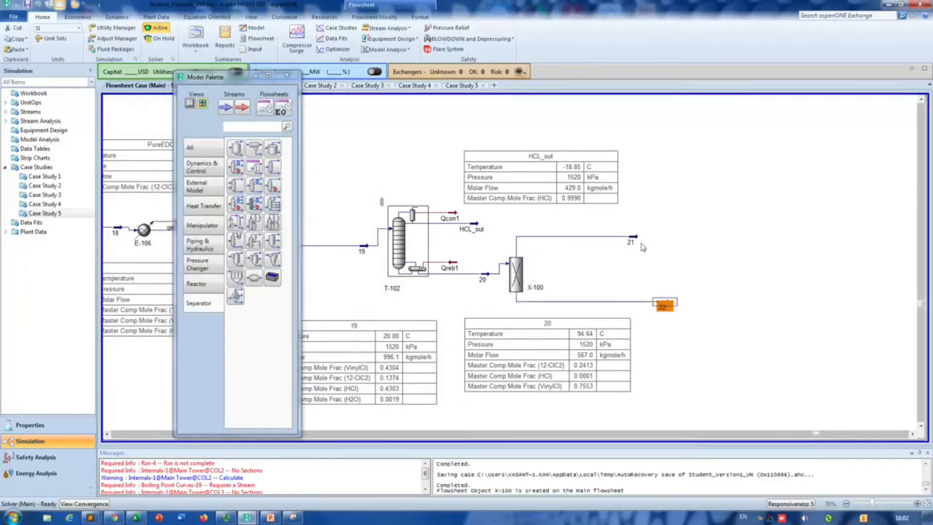
left_click_drag(639, 242, 693, 241)
left_click_drag(524, 274, 583, 273)
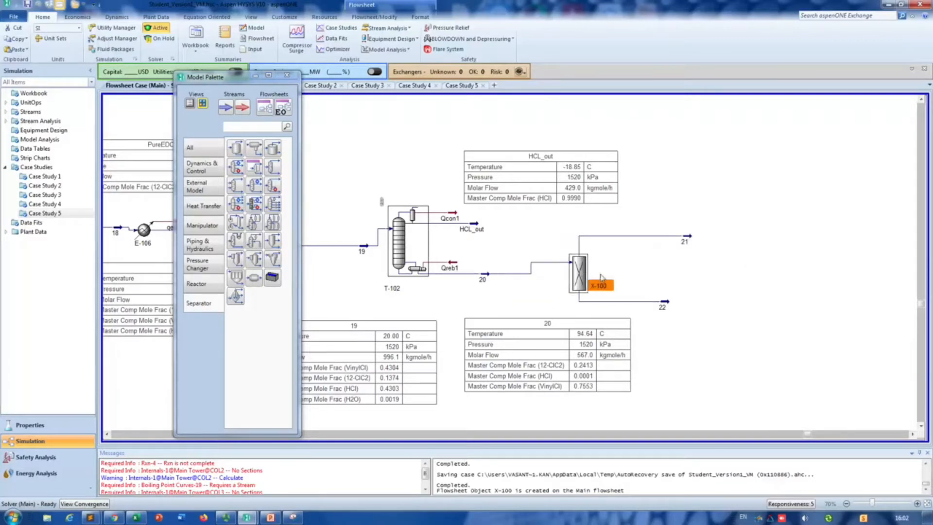
left_click_drag(666, 302, 701, 303)
left_click_drag(699, 235, 699, 234)
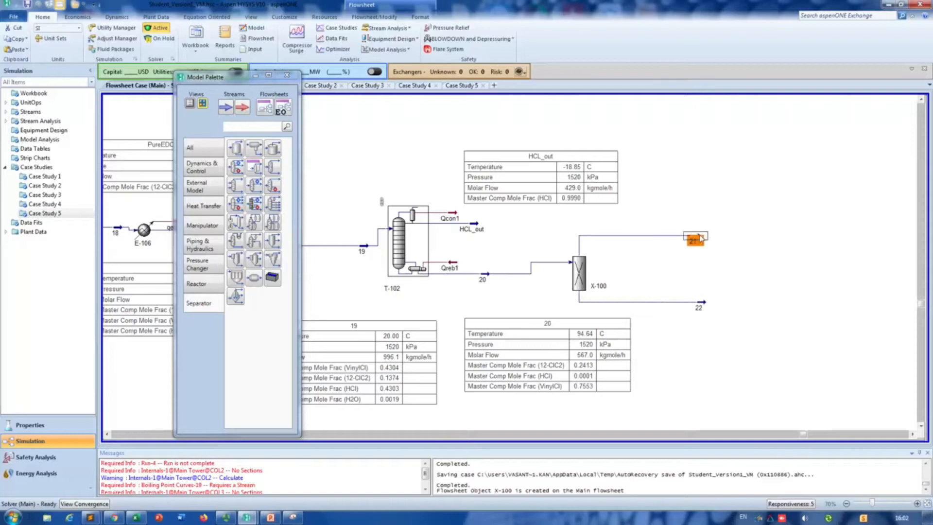
Step: Show the property tables for streams 21 and 22, and place the stream 22 table below its stream
right_click(701, 238)
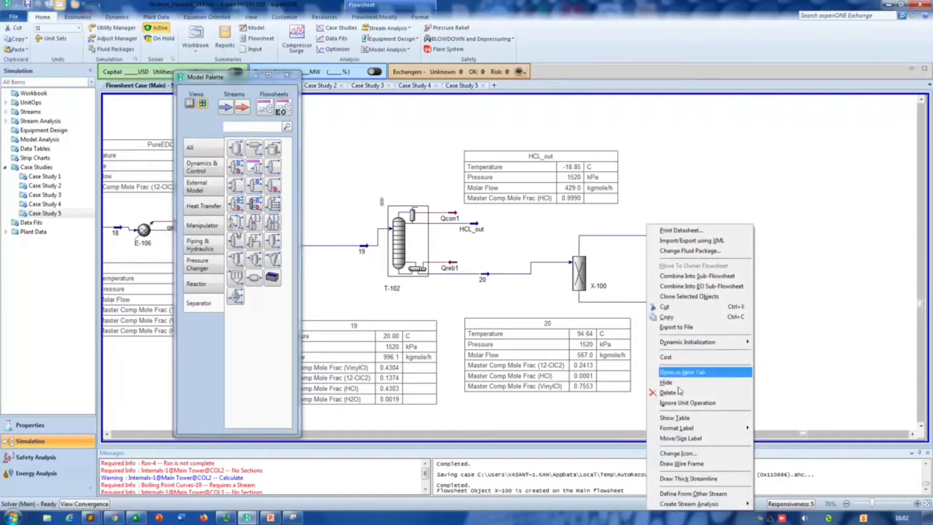
left_click(692, 417)
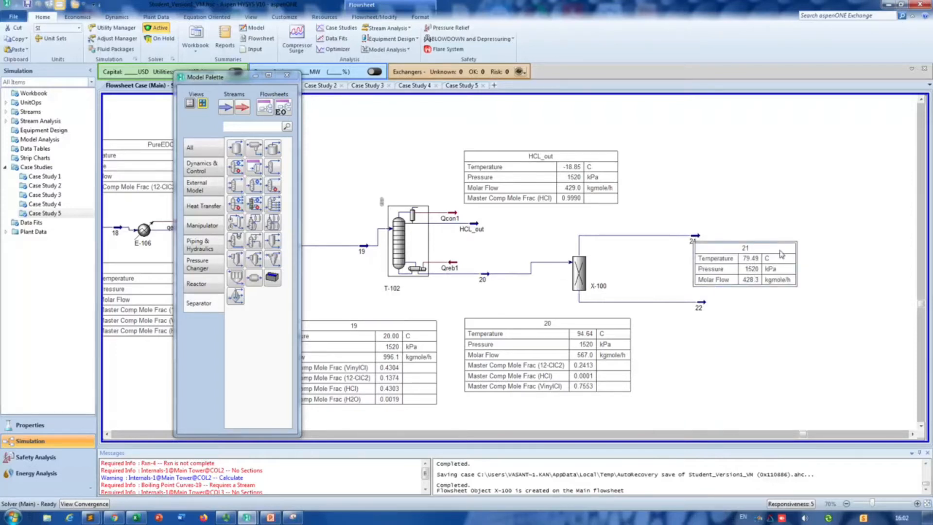
right_click(703, 305)
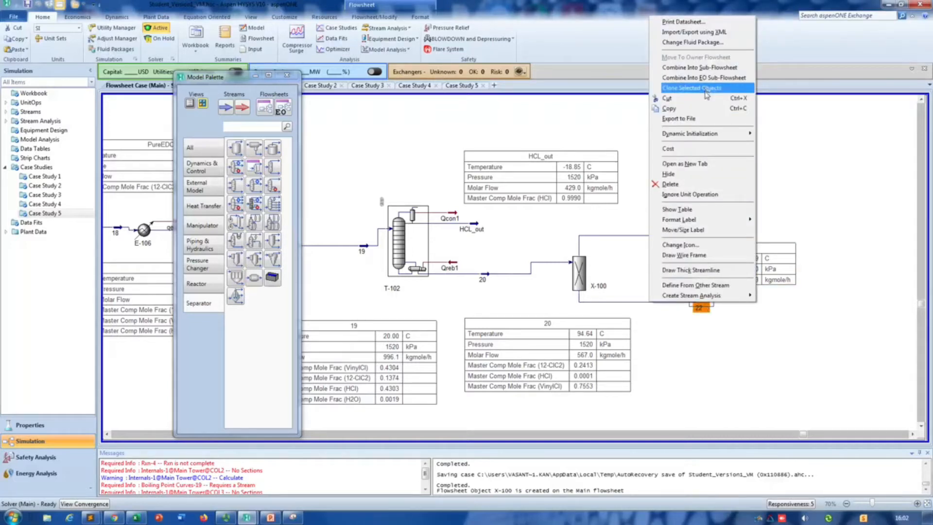
left_click(701, 210)
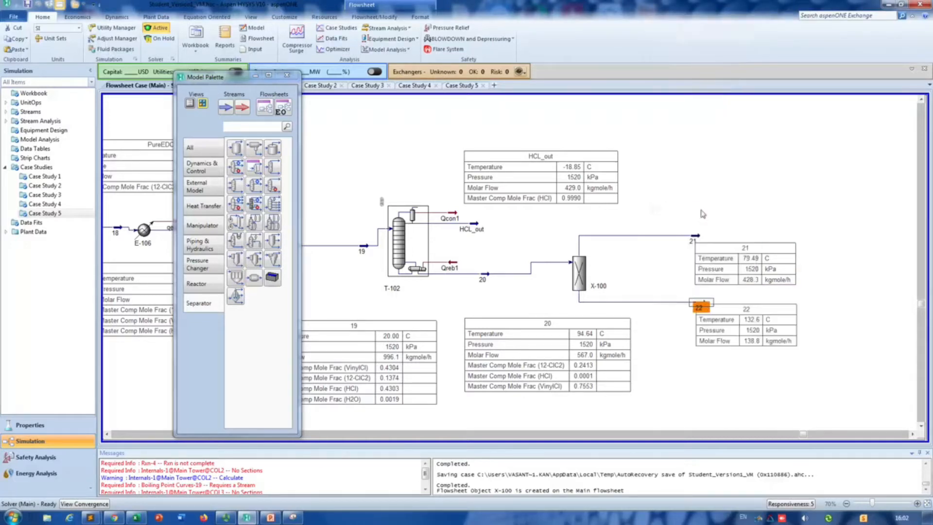
left_click_drag(769, 310, 776, 327)
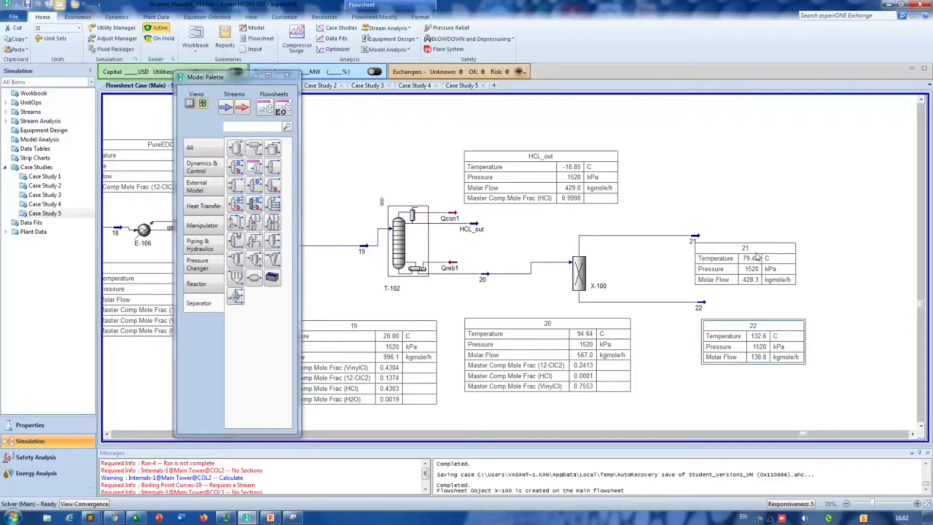
Step: Delete the component splitter X-100 together with its outlet streams 21 and 22
mouse_move(491, 280)
mouse_move(578, 264)
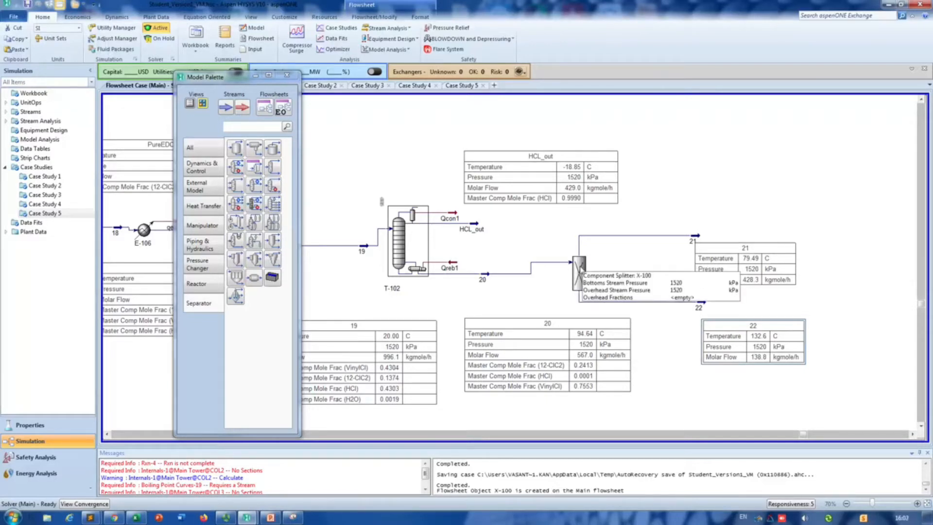
left_click(581, 268)
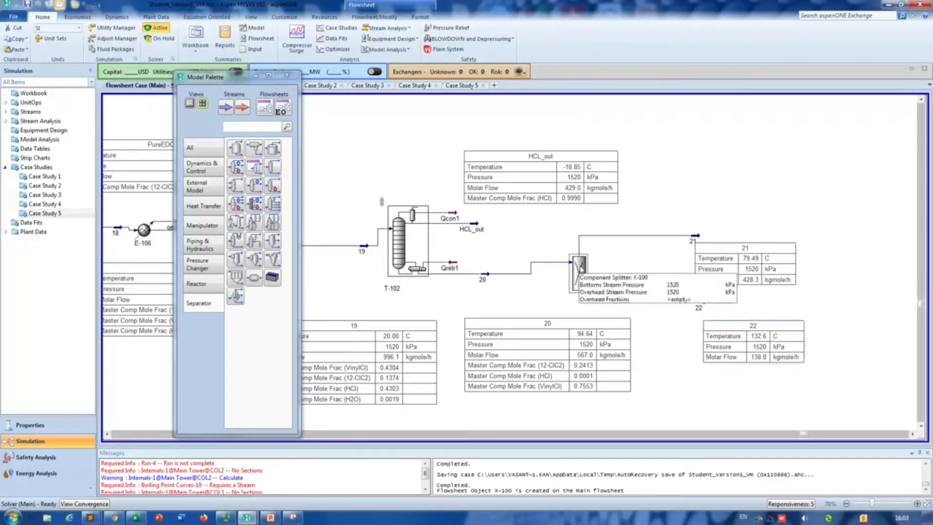
left_click_drag(889, 207, 574, 359)
key("Delete")
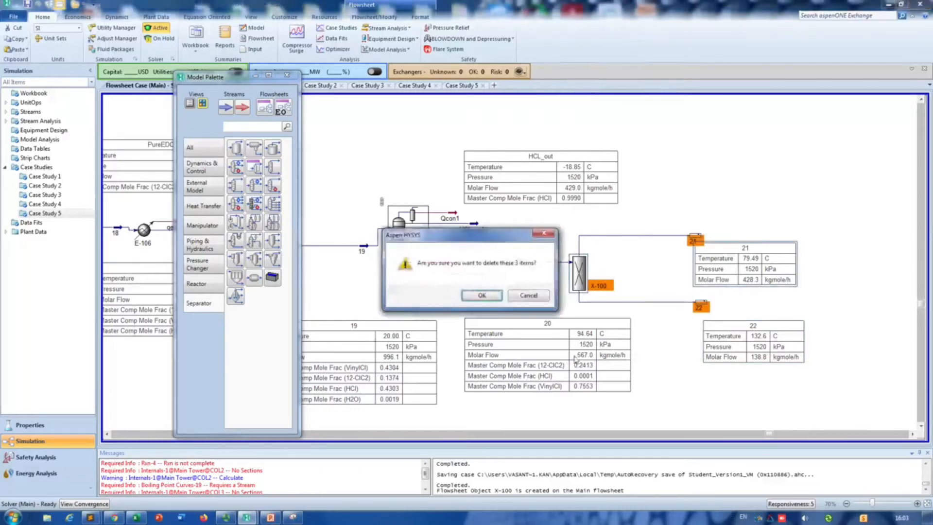
left_click(483, 296)
Step: Switch to PowerPoint, present the bubble point temperature chart slide, and set the ink colour to light blue
left_click(272, 518)
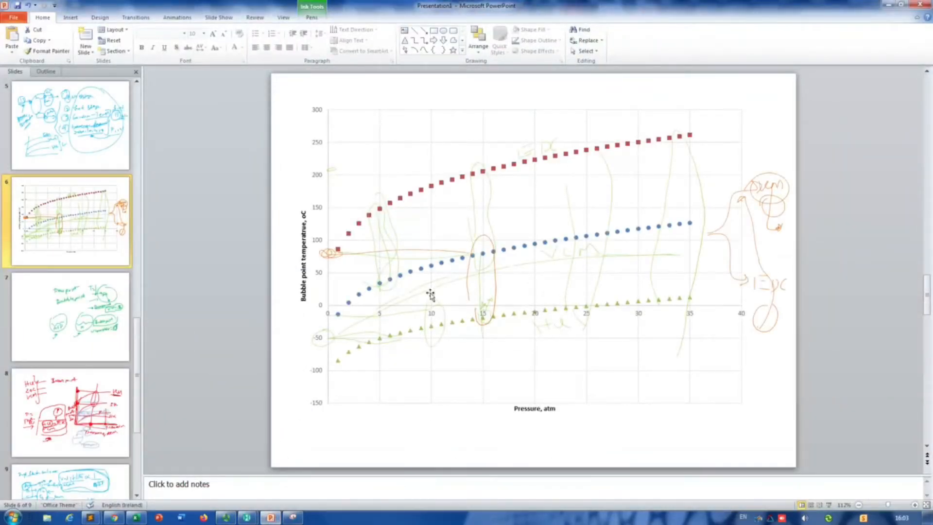
mouse_move(432, 270)
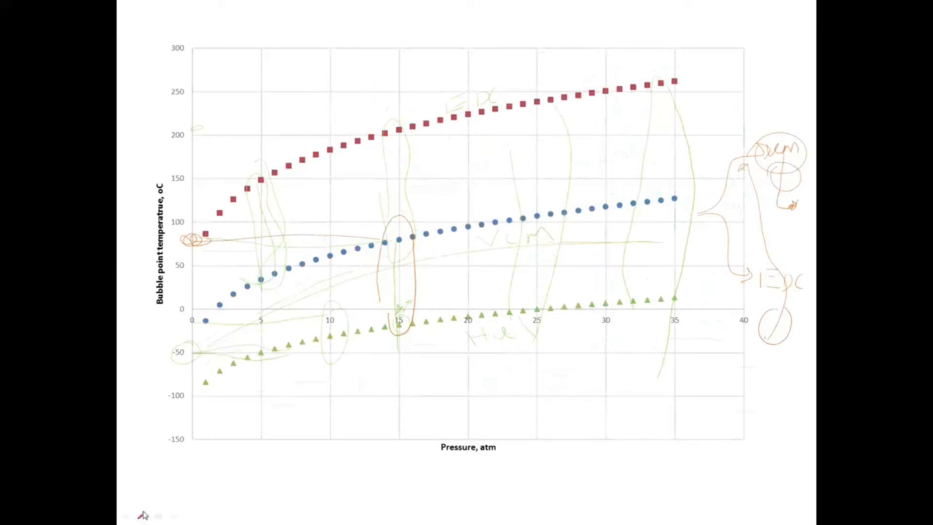
left_click(141, 516)
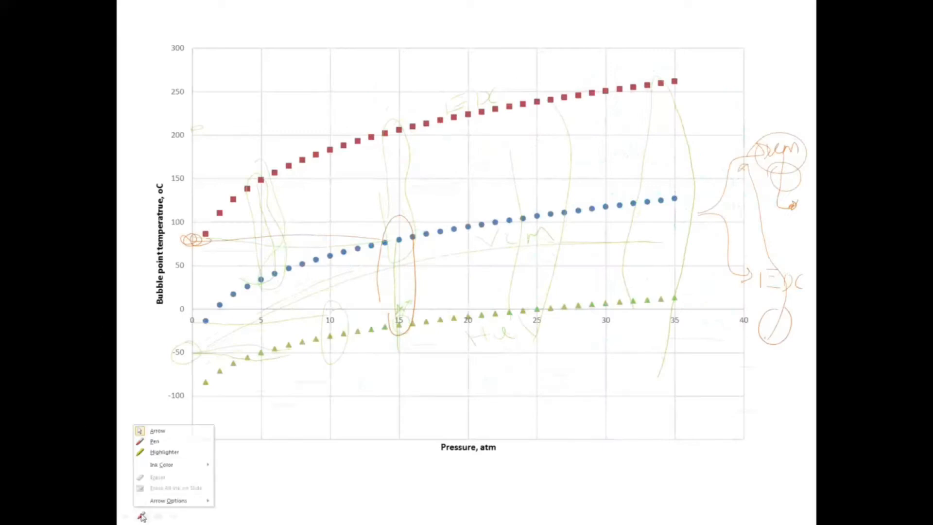
mouse_move(186, 466)
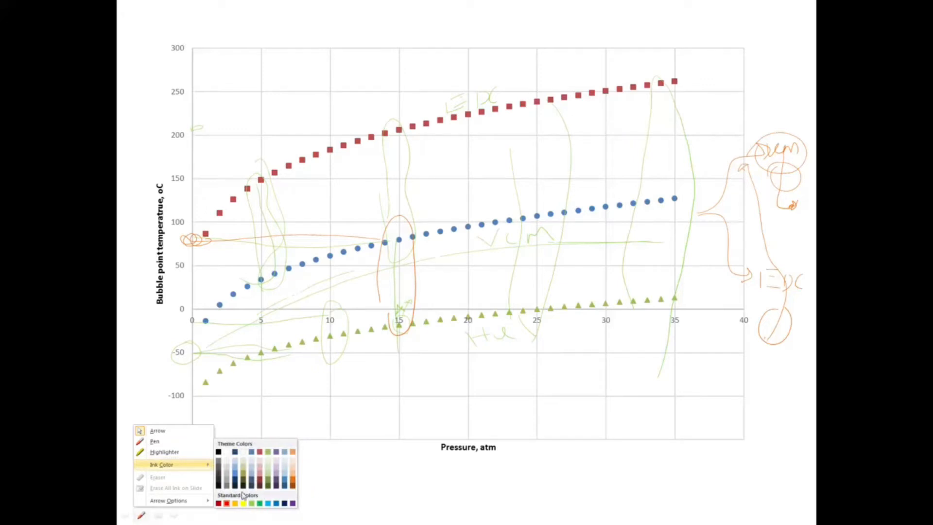
left_click(269, 504)
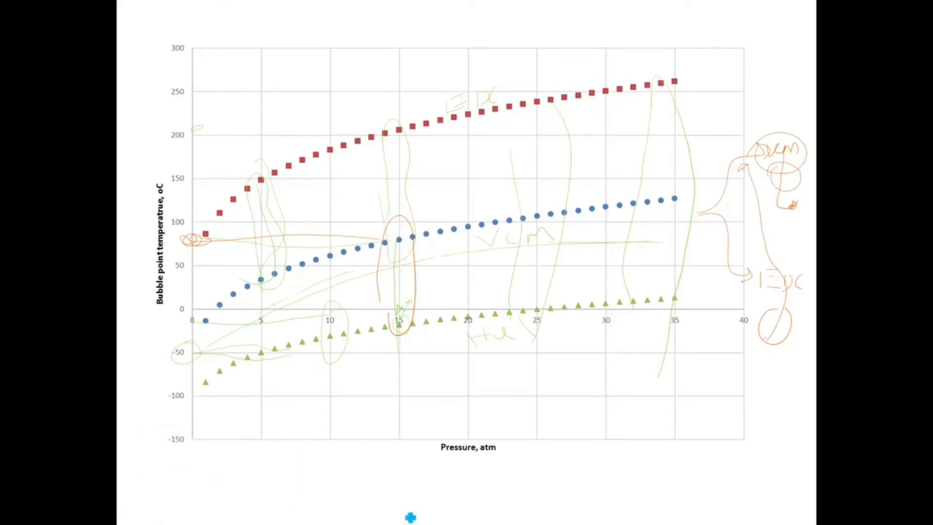
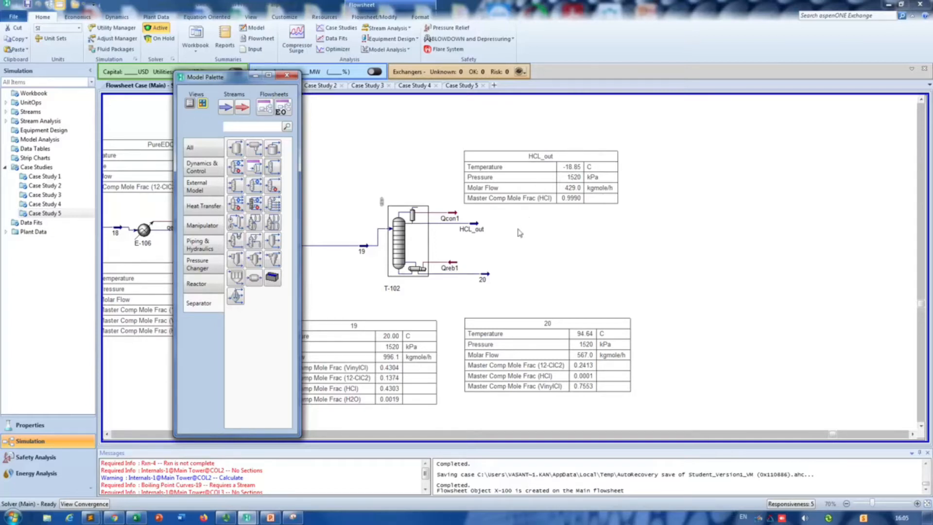
Step: Place a cooler on the flowsheet beyond stream 20 and open its properties
left_click(488, 277)
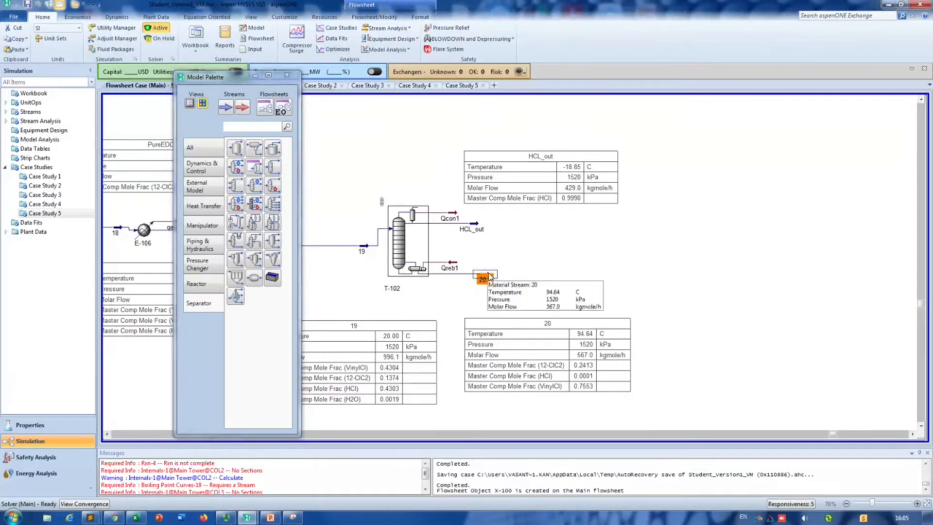
left_click(190, 144)
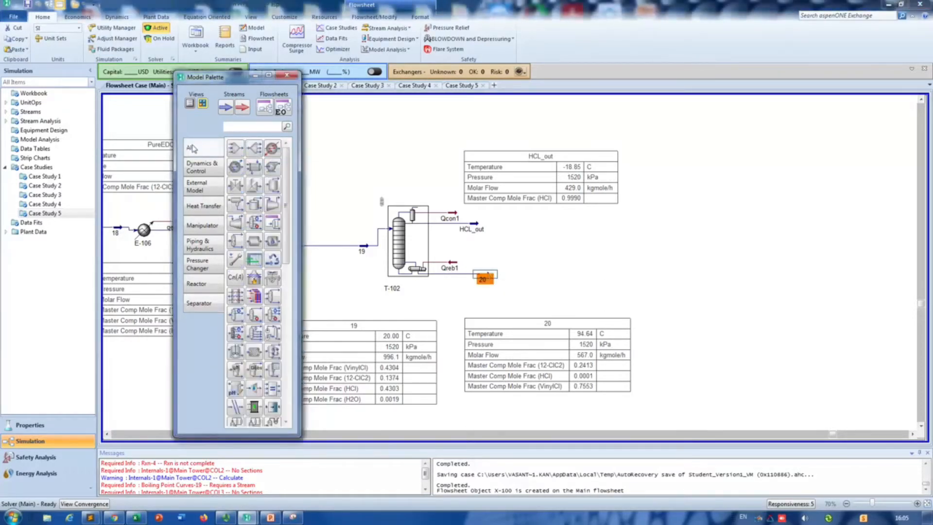
left_click(235, 166)
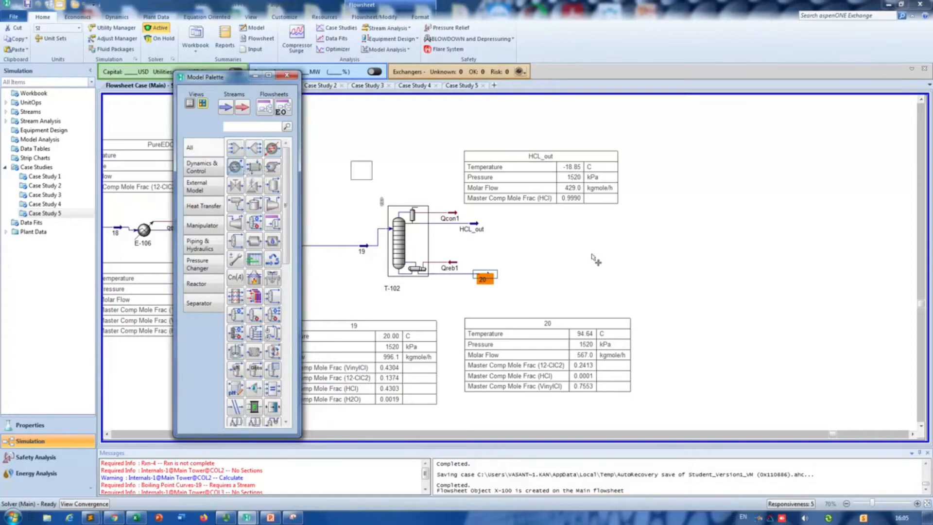
left_click(522, 293)
double_click(528, 278)
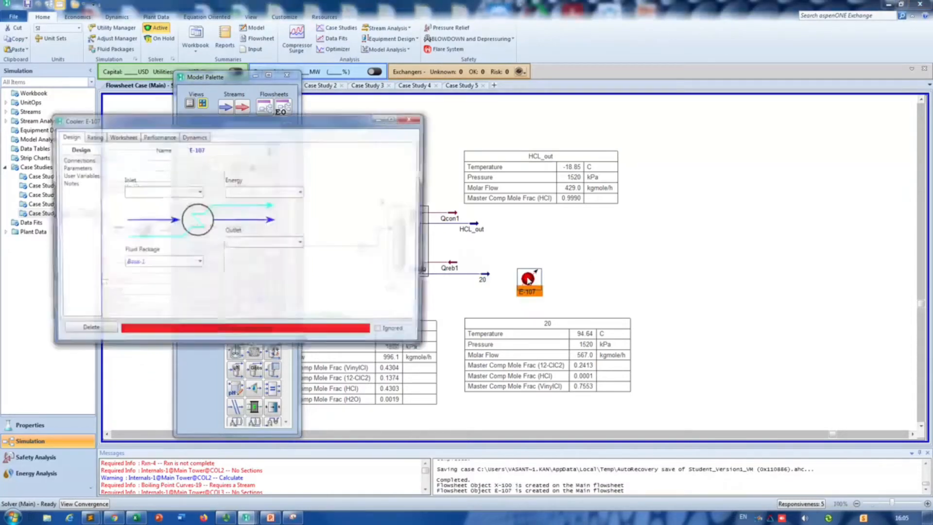
Step: Connect cooler E-107 with inlet stream 20, outlet stream 21 and energy stream Qe8
left_click(199, 192)
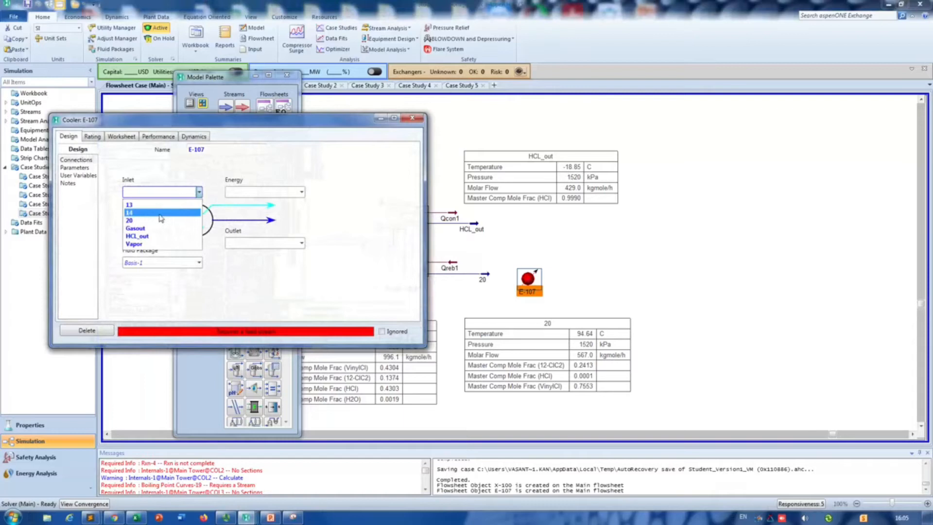
left_click(146, 204)
left_click(261, 242)
type("21")
left_click(280, 192)
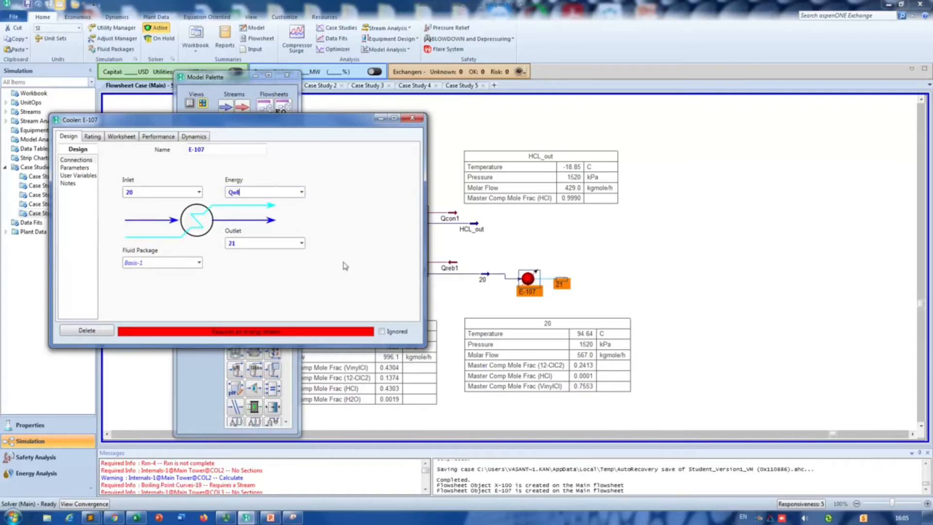
key("Return")
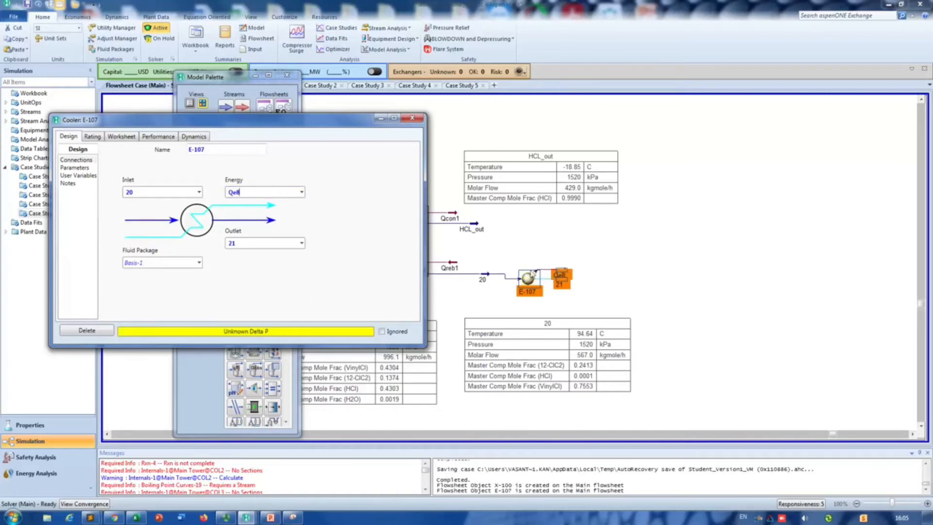
Step: Shift stream 21 away from the Qe8 energy stream on the flowsheet and close the cooler's properties
left_click(567, 275)
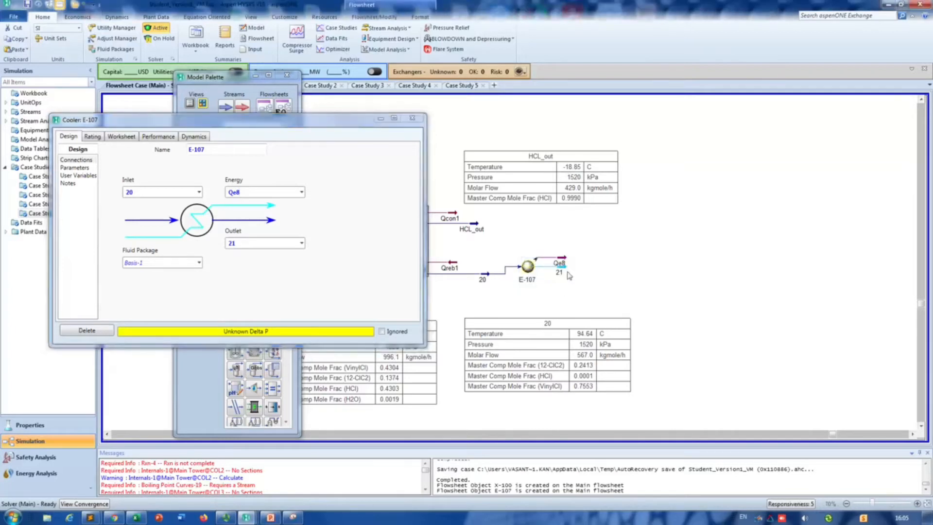
left_click_drag(566, 275, 577, 285)
left_click(390, 156)
left_click(412, 120)
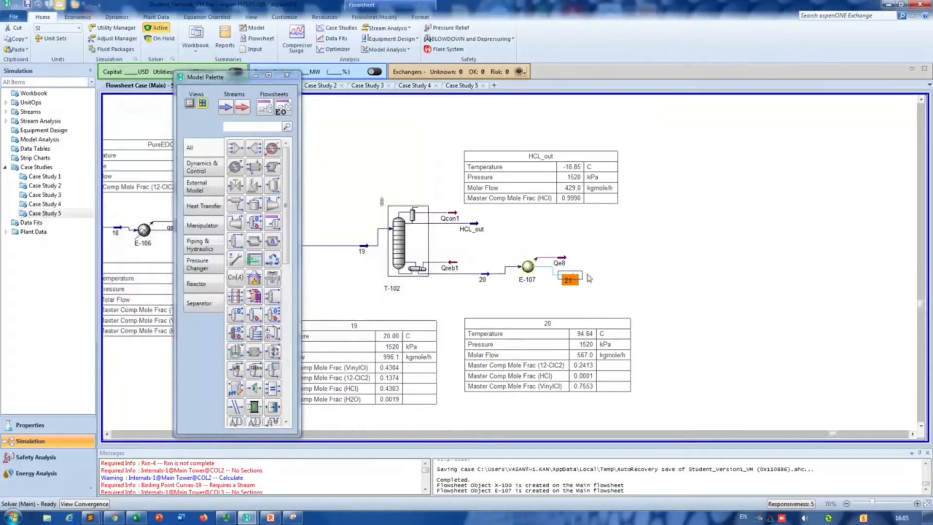
Step: Specify stream 21 at a temperature of 20 °C and a pressure of 5 atm (506.6 kPa)
double_click(574, 280)
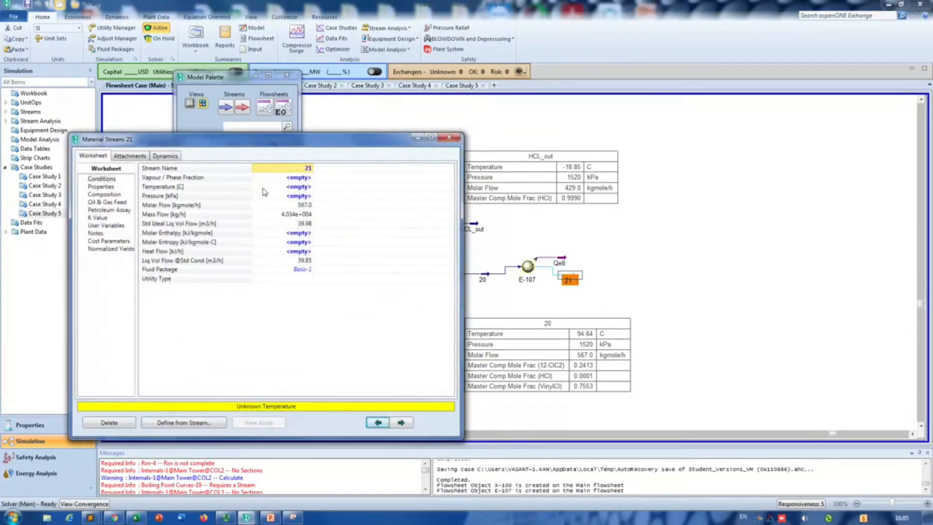
left_click(301, 188)
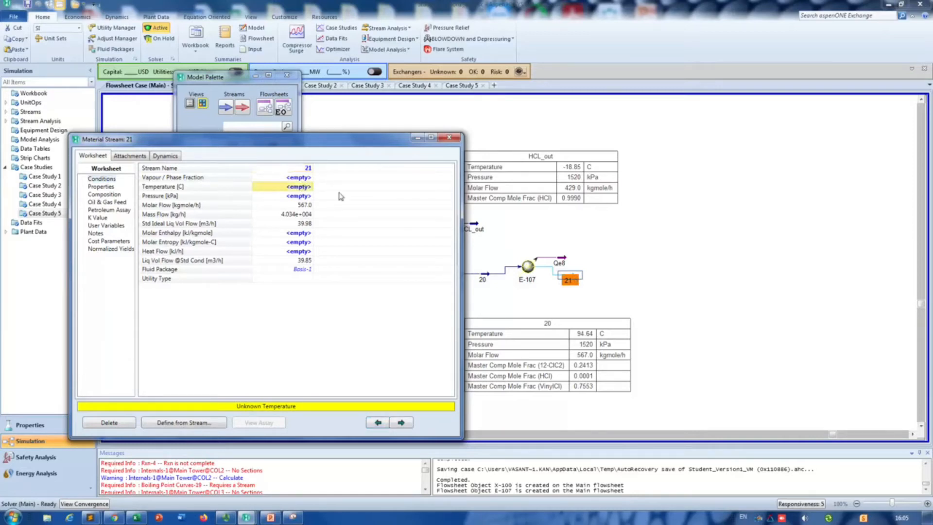
type("20")
key("Return")
type("5")
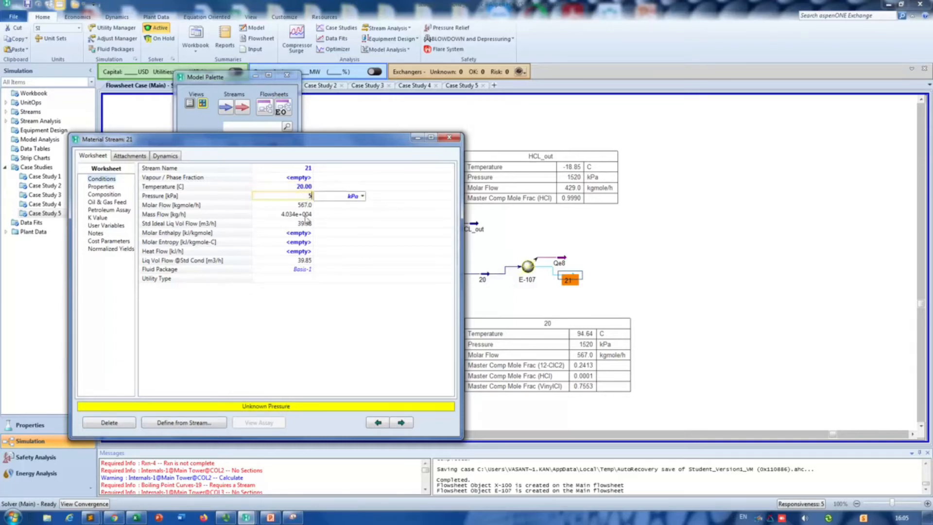
left_click(362, 196)
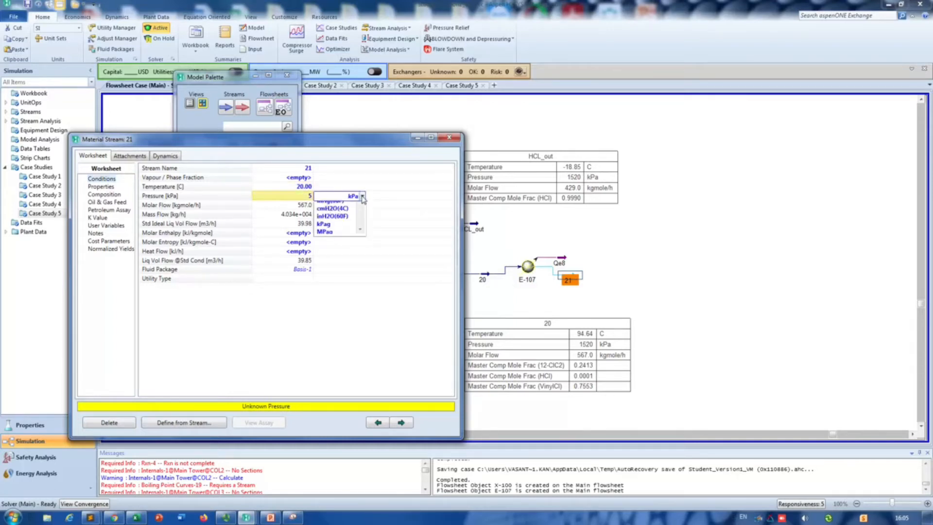
left_click(322, 270)
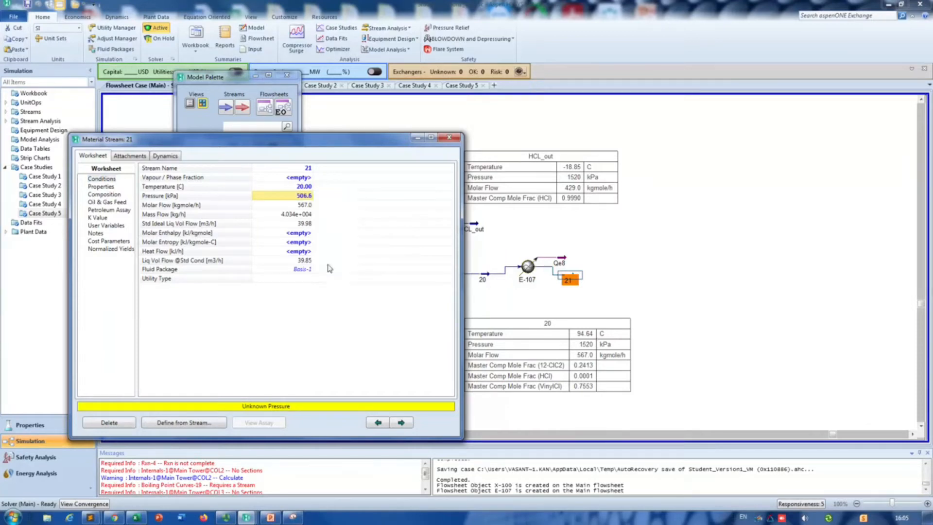
left_click(449, 138)
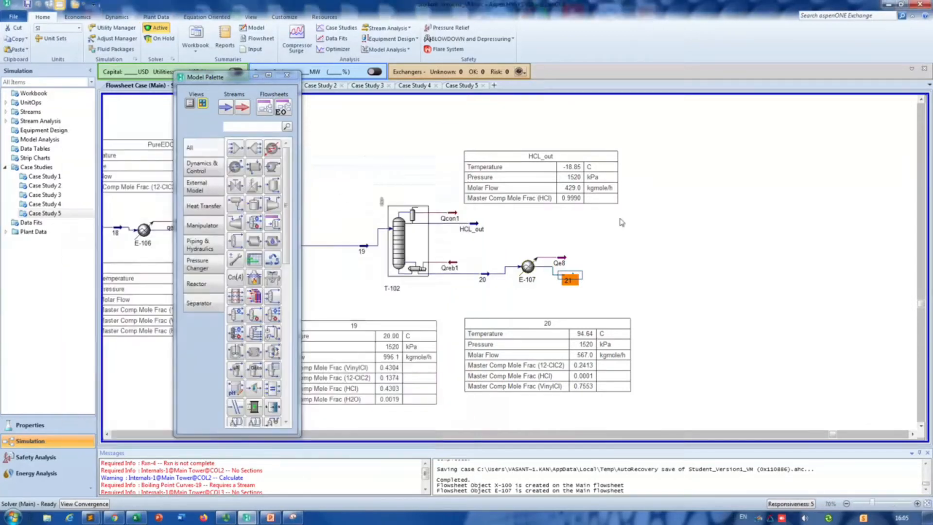
Step: Move stream 21 farther from cooler E-107 on the flowsheet
left_click_drag(568, 280, 723, 315)
left_click(650, 278)
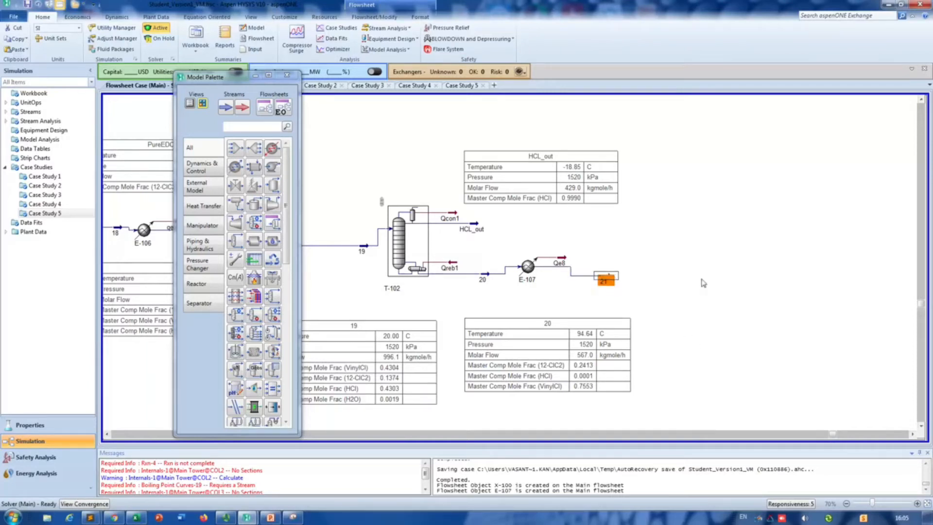
mouse_move(582, 268)
Step: Add a component splitter beyond stream 21 and set stream 21 as its inlet
left_click(200, 304)
left_click_drag(272, 166, 644, 281)
double_click(644, 281)
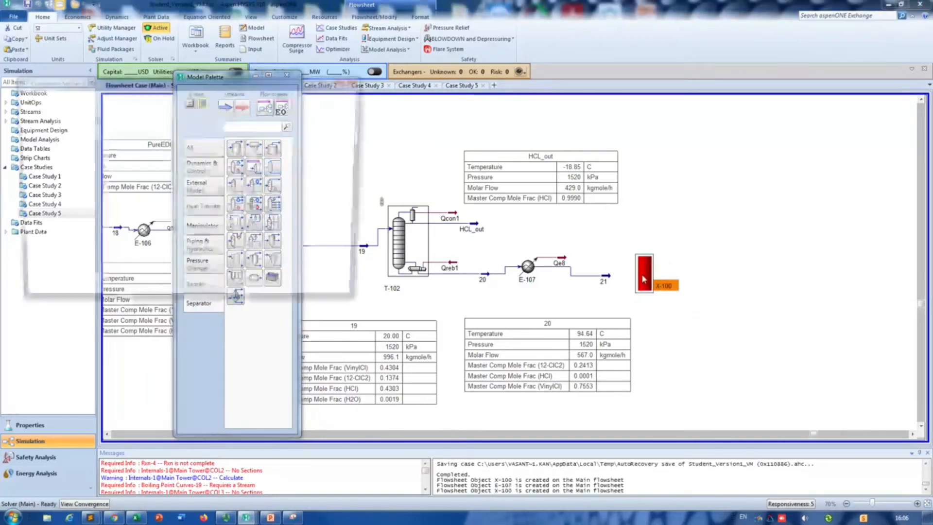
left_click(142, 142)
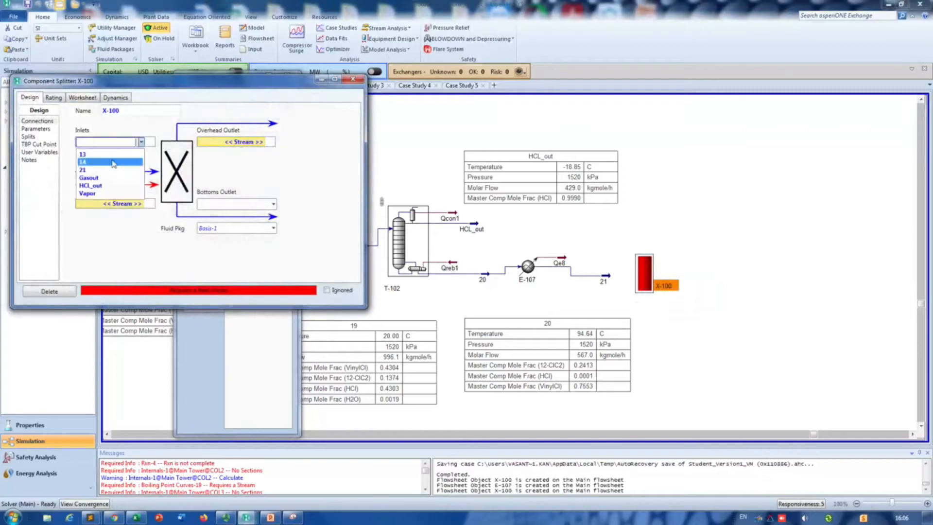
left_click(113, 164)
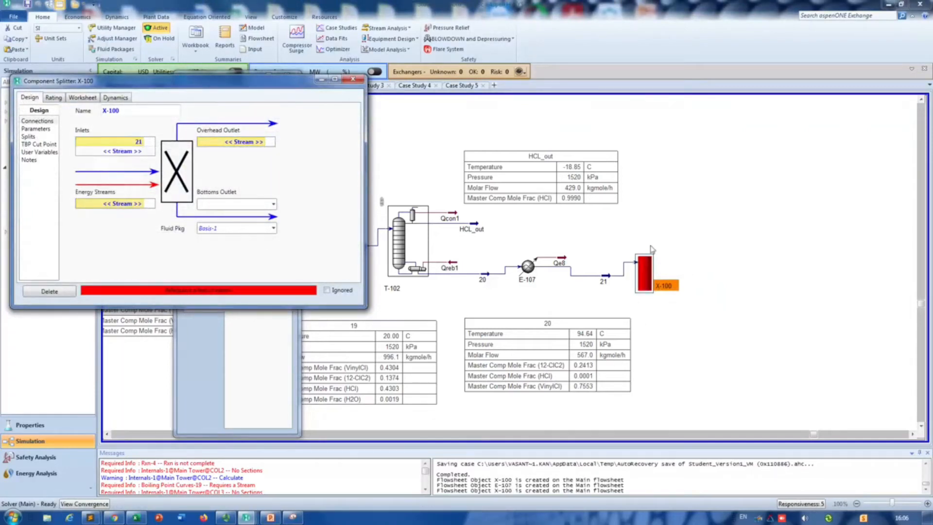
Step: Switch to PowerPoint to review slide 5 with the hand-drawn column design sketch, and return to Aspen HYSYS
left_click(270, 518)
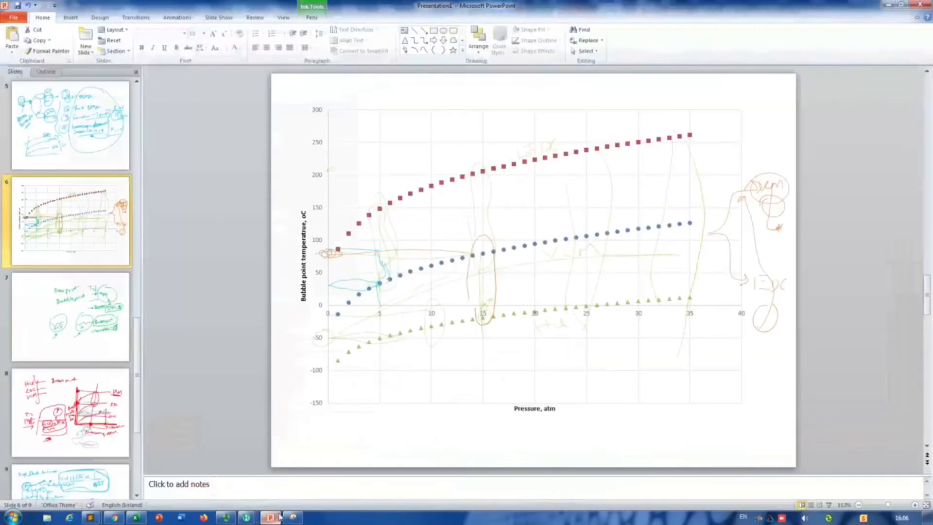
left_click(93, 136)
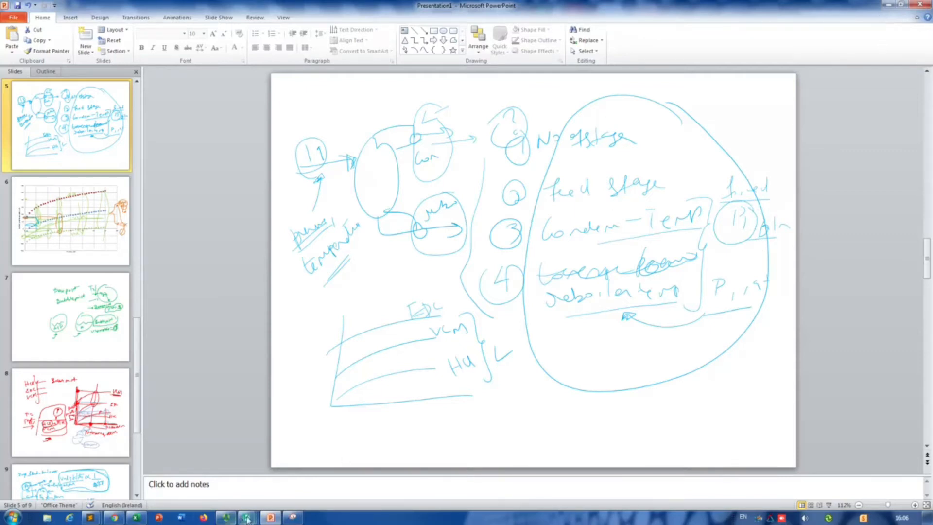
mouse_move(247, 517)
left_click(340, 469)
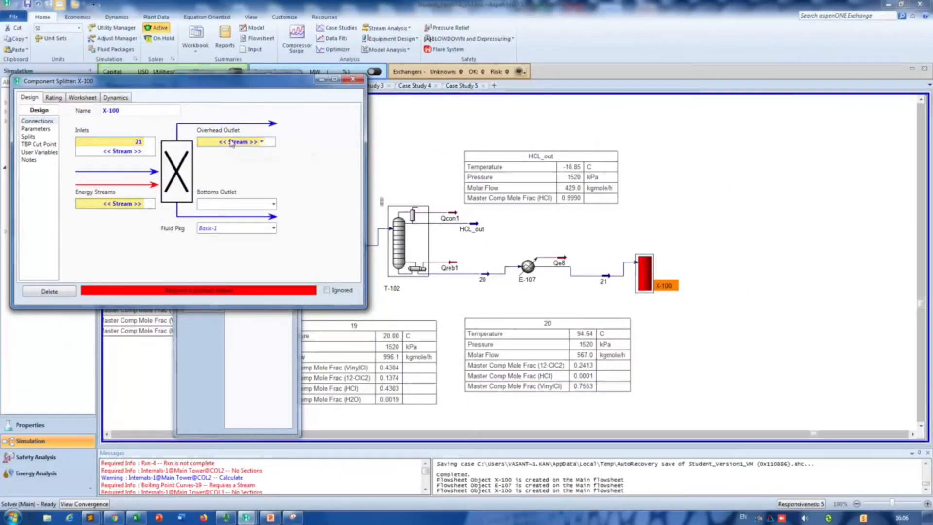
Step: Set the splitter's overhead outlet to stream 22 and its bottoms outlet to stream 23
left_click(262, 144)
type("21")
key("BackSpace")
type("2")
key("Return")
left_click(242, 206)
type("23")
key("Return")
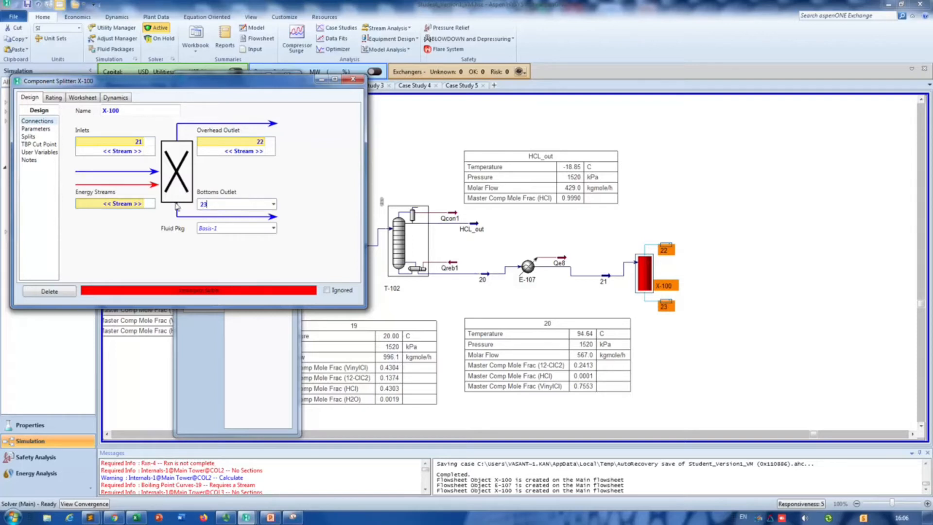
Step: Set the vapour fraction of splitter outlet stream 22 to 0
left_click(35, 129)
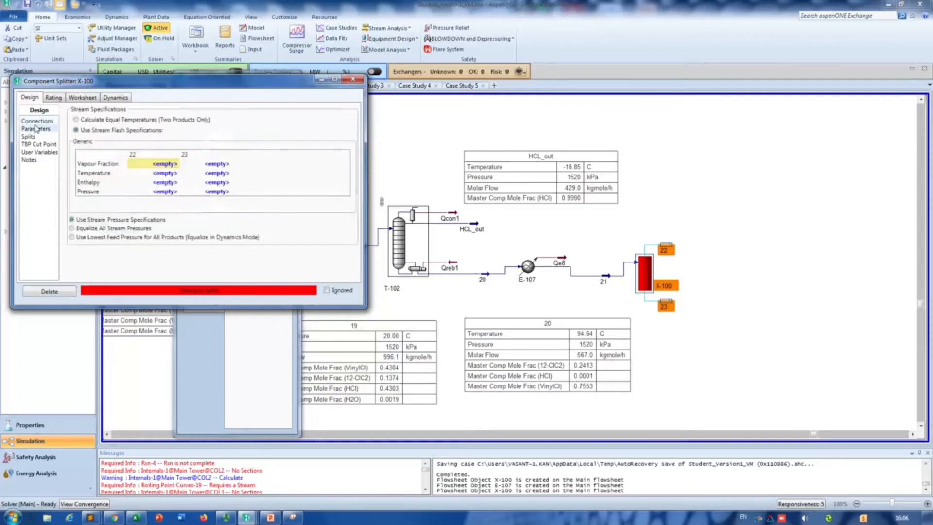
type("0")
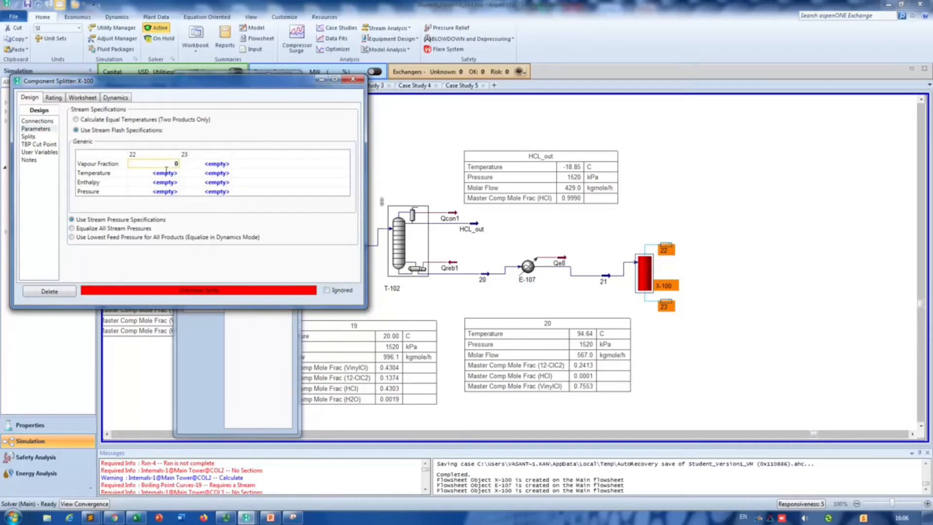
key("Return")
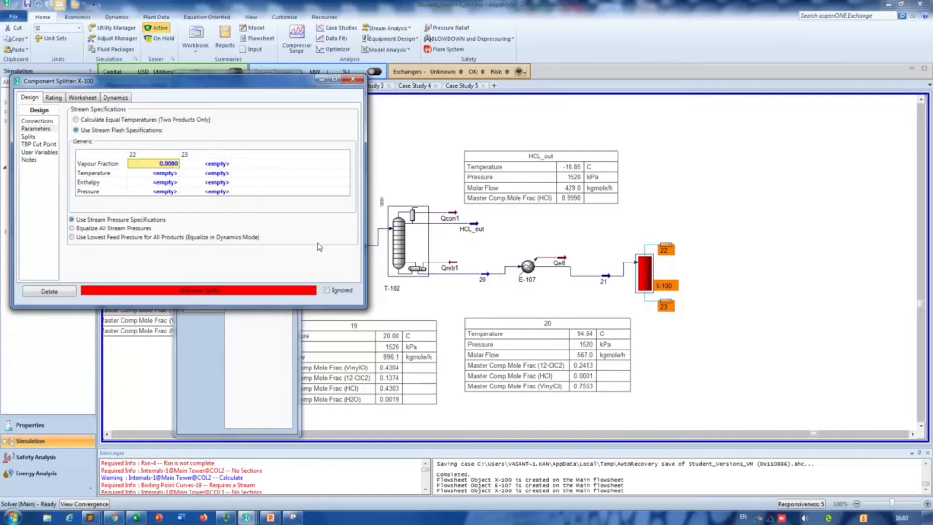
Step: Show the splitter's split fractions, consult the bubble point temperature chart on slide 6 in PowerPoint, and return to Aspen HYSYS
left_click(41, 138)
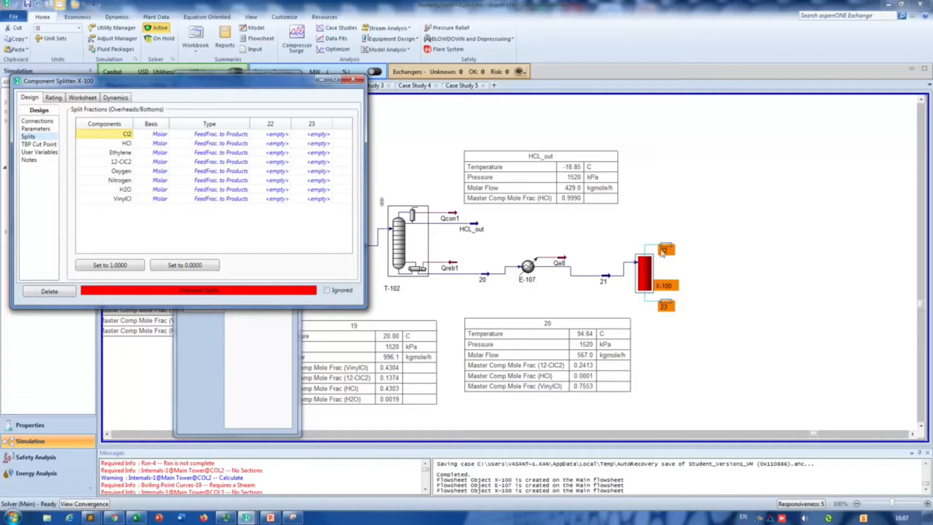
left_click(270, 516)
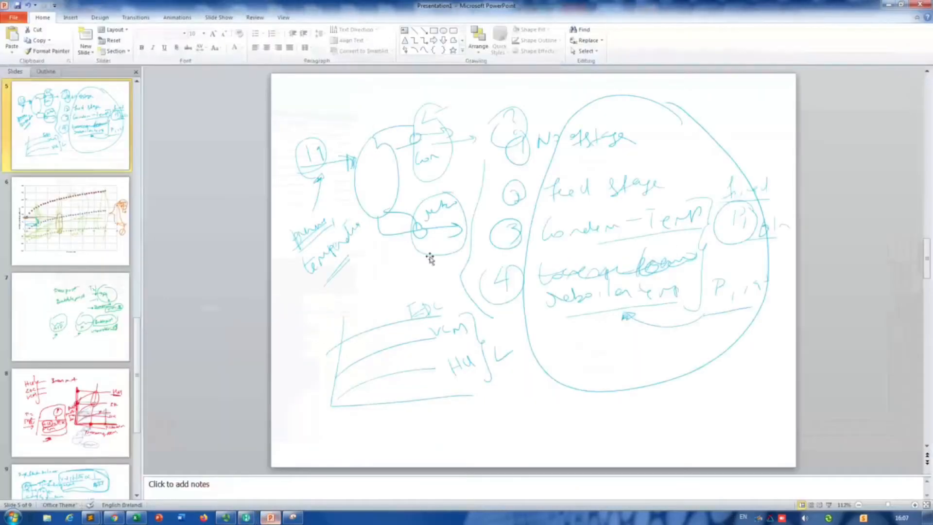
left_click(83, 224)
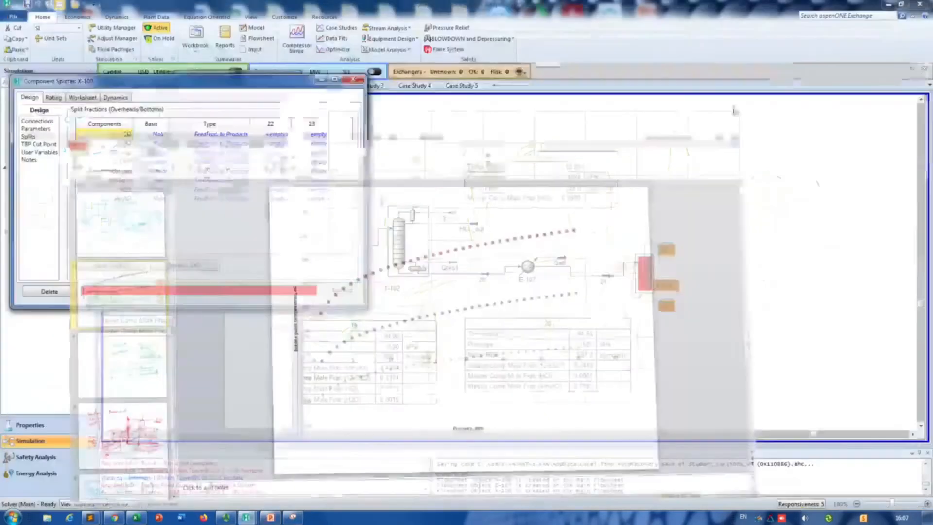
left_click(885, 6)
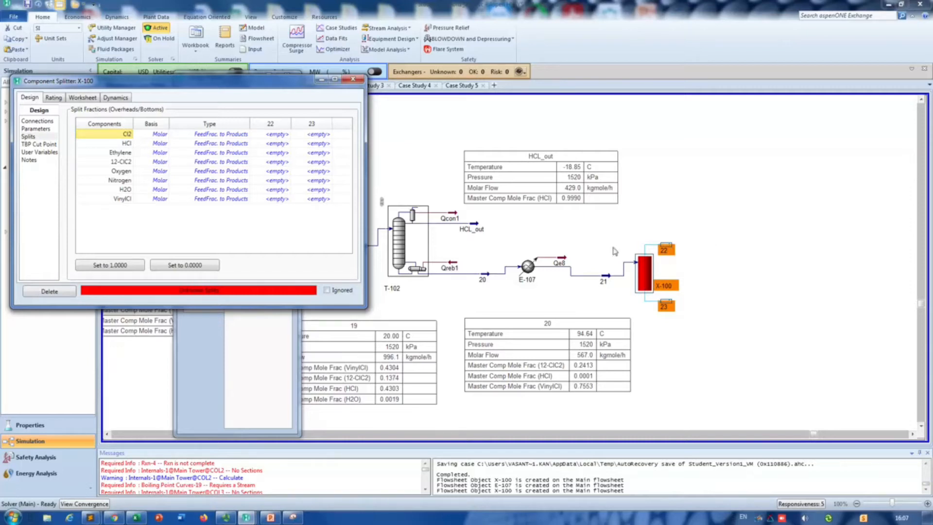
Step: Set the stream 22 split fractions to 1 for VinylCl and 0 for every other component
left_click(272, 199)
type("1")
key("Return")
left_click(284, 135)
type("0")
key("Return")
type("0")
key("Return")
type("0")
key("Return")
left_click(278, 144)
left_click(282, 165)
type("0")
key("Return")
type("0")
key("Return")
type("0")
key("Return")
type("0")
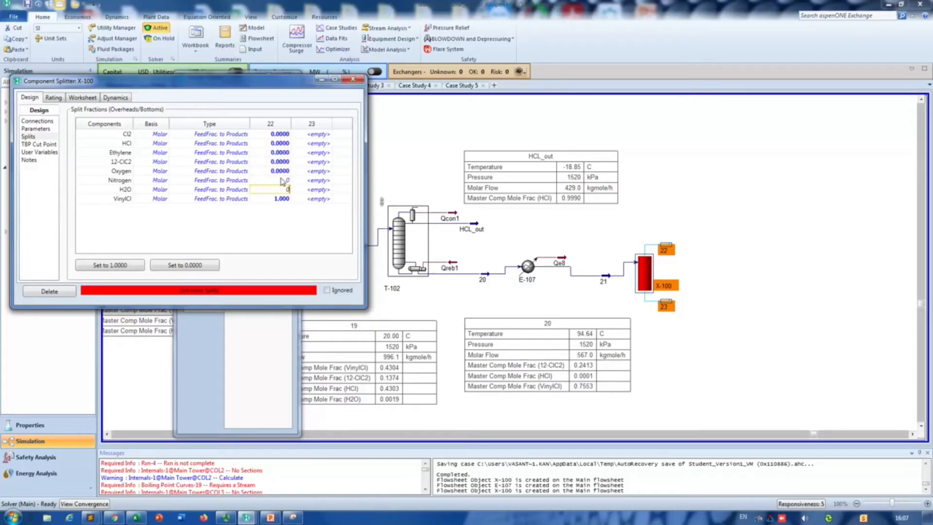
key("Return")
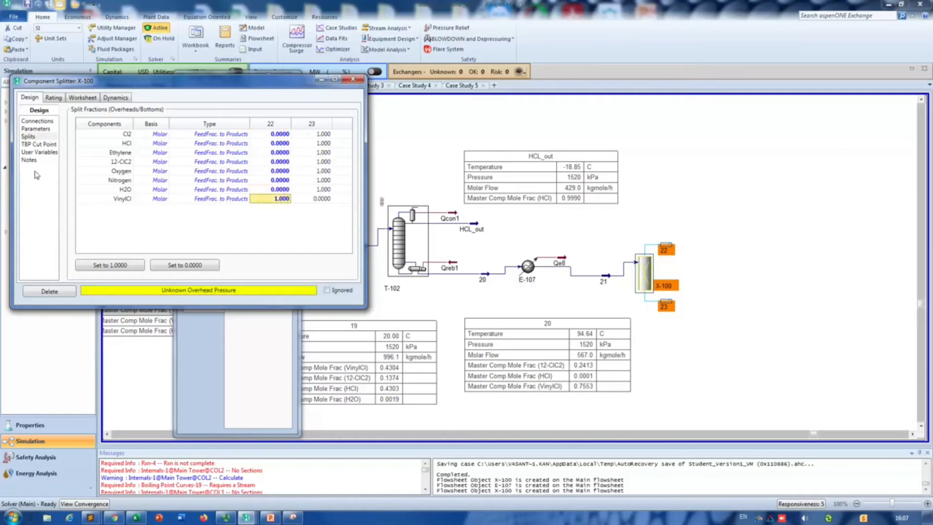
Step: Make splitter X-100 equalize all stream pressures and close its properties
left_click(36, 128)
left_click(97, 228)
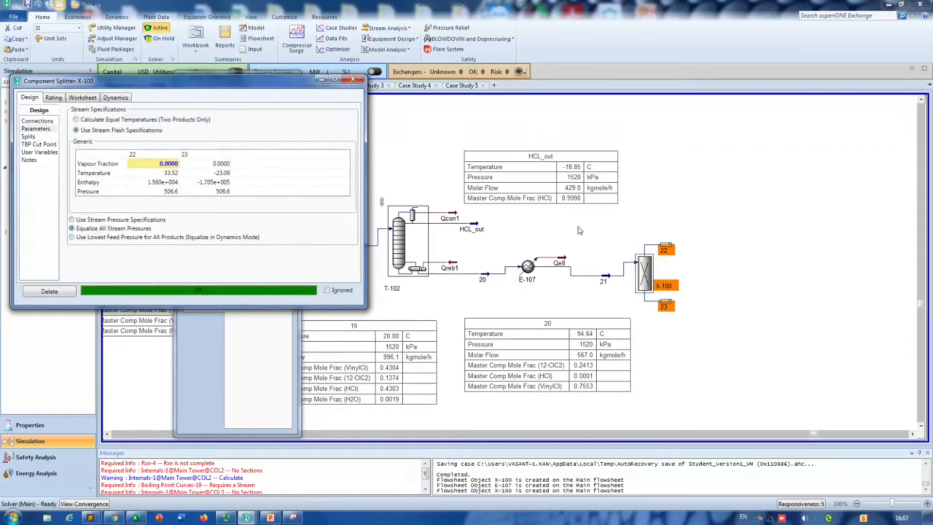
left_click(349, 80)
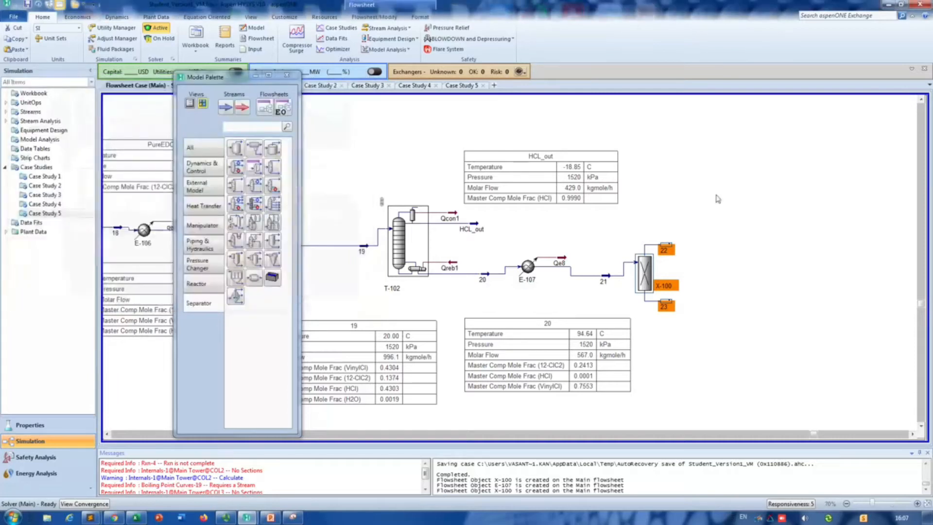
Step: Move outlet streams 22 and 23 farther from splitter X-100 and show the property table of stream 22
left_click_drag(667, 249, 696, 233)
left_click_drag(665, 303, 699, 314)
right_click(647, 224)
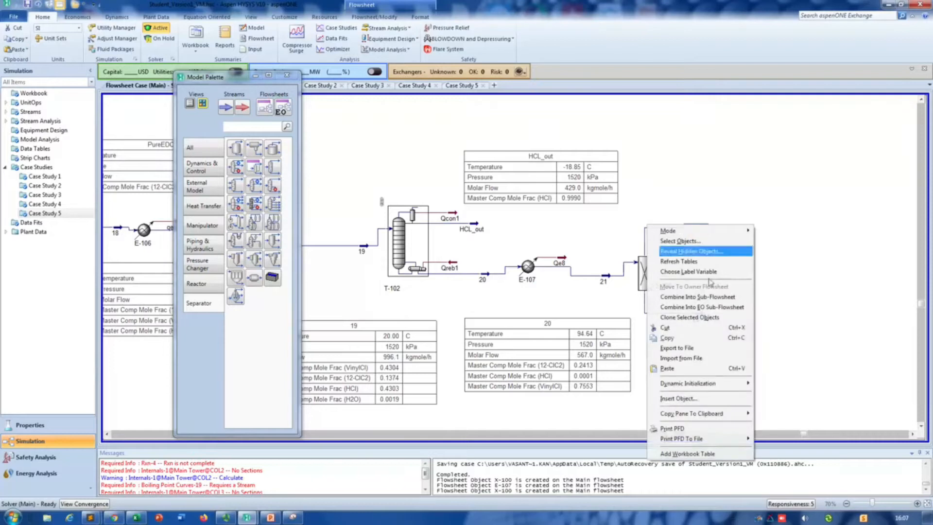
mouse_move(700, 412)
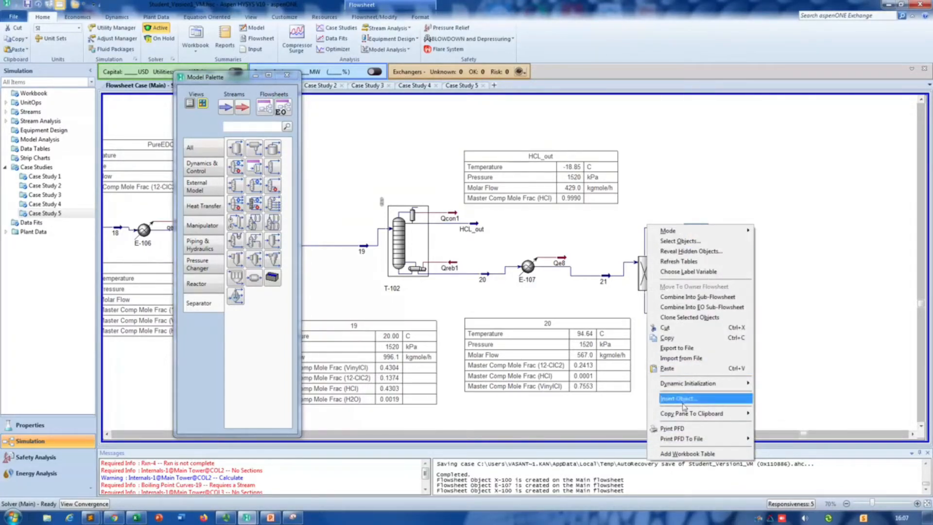
left_click(842, 338)
right_click(695, 234)
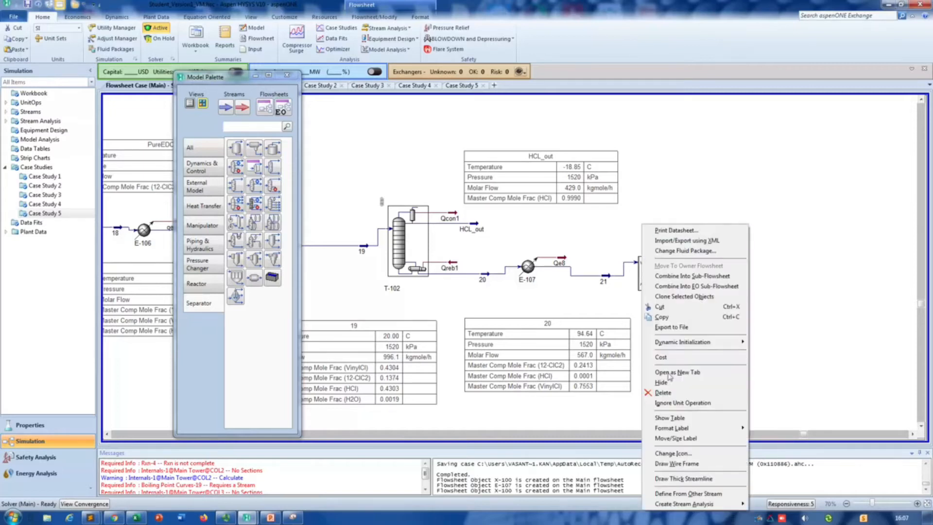
left_click(676, 417)
Step: Show the property table of stream 23 and place it just below that stream
left_click(696, 313)
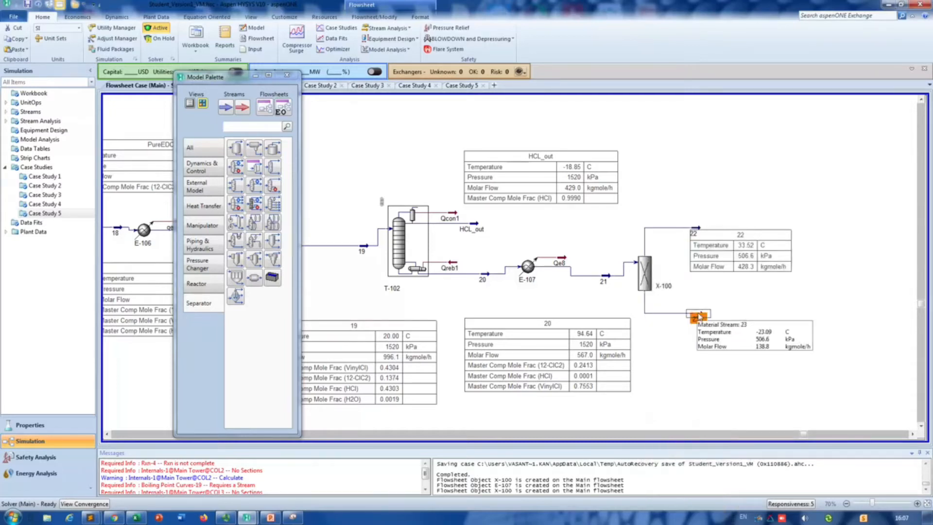
right_click(645, 313)
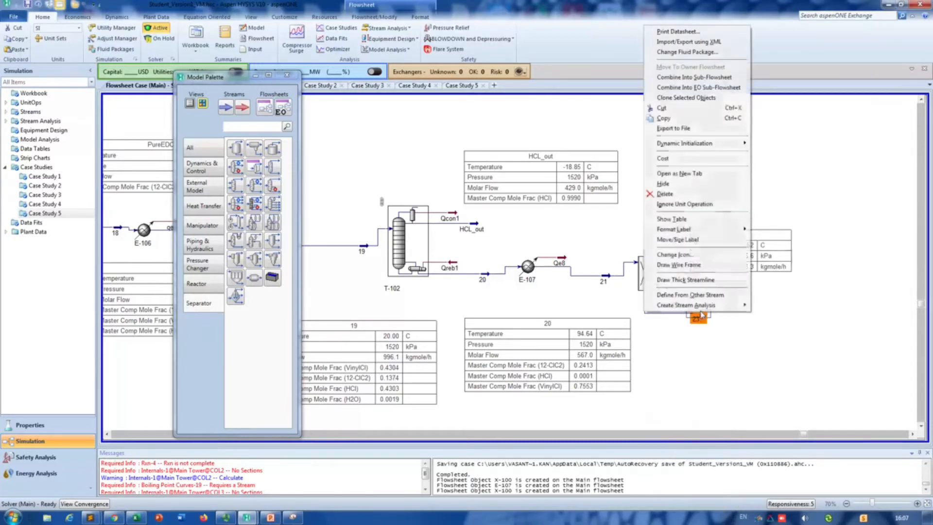
left_click(686, 218)
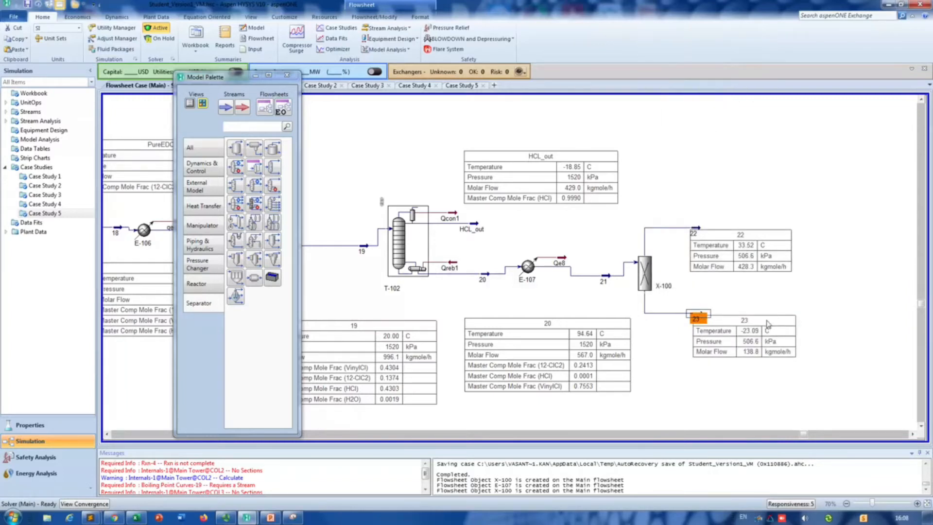
left_click_drag(773, 320, 787, 336)
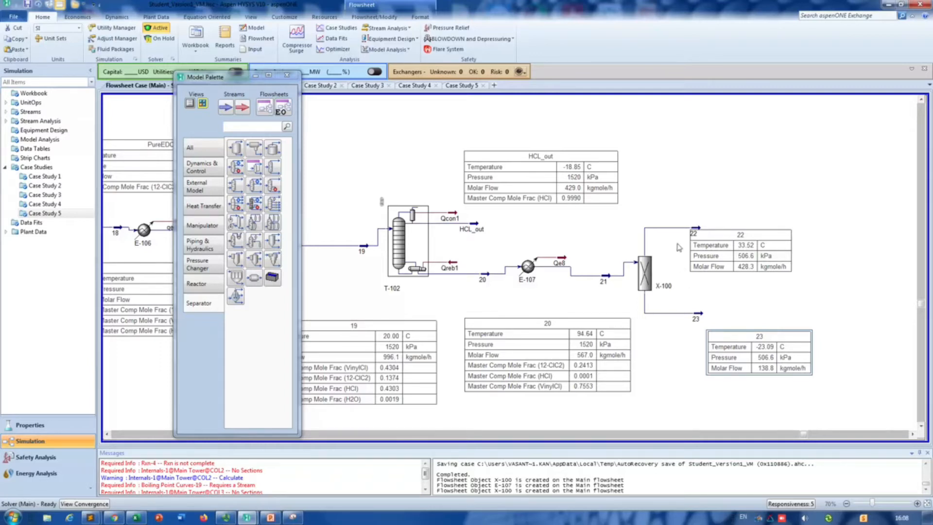
Step: Review the stream specifications and split fractions of splitter X-100, and close its properties
left_click(650, 275)
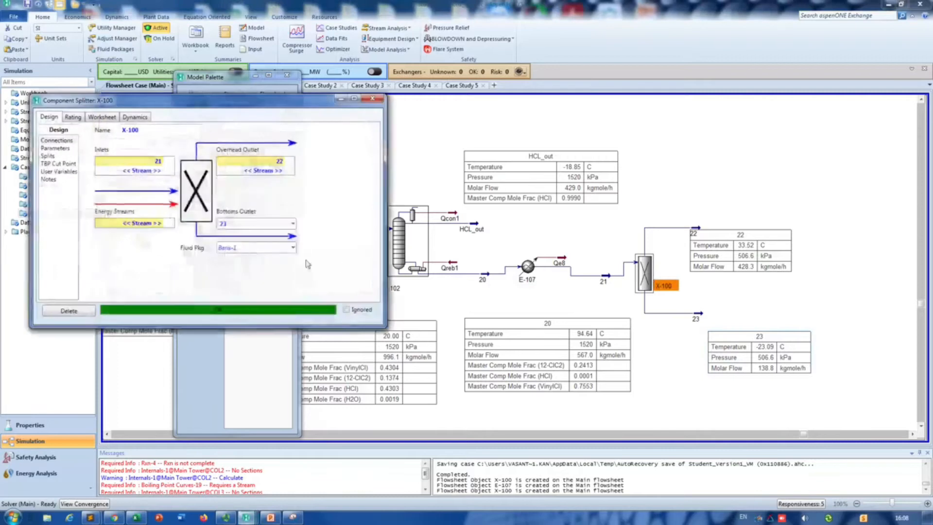
left_click(54, 149)
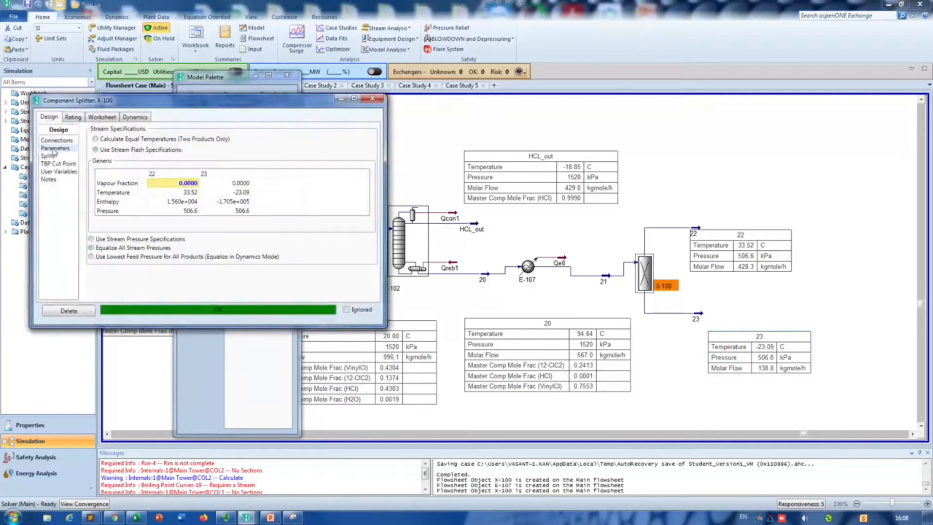
left_click(72, 119)
left_click(59, 121)
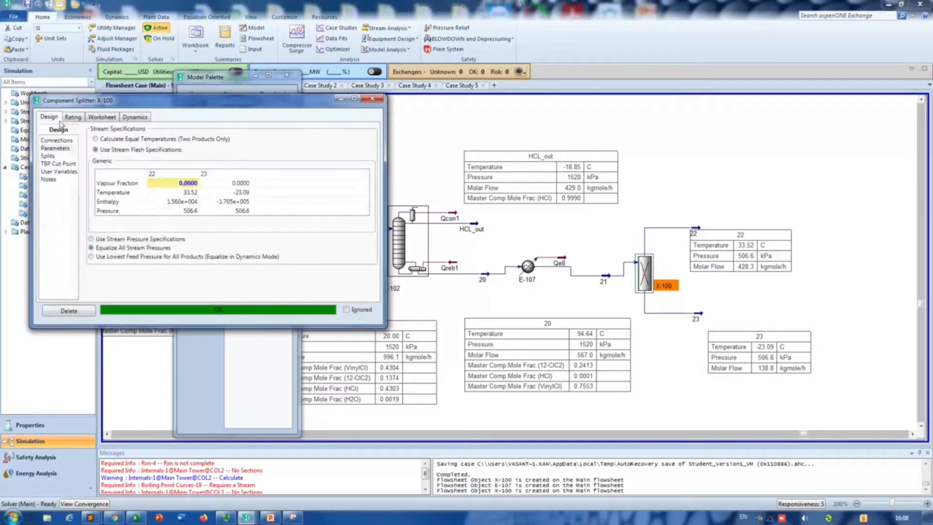
left_click(55, 156)
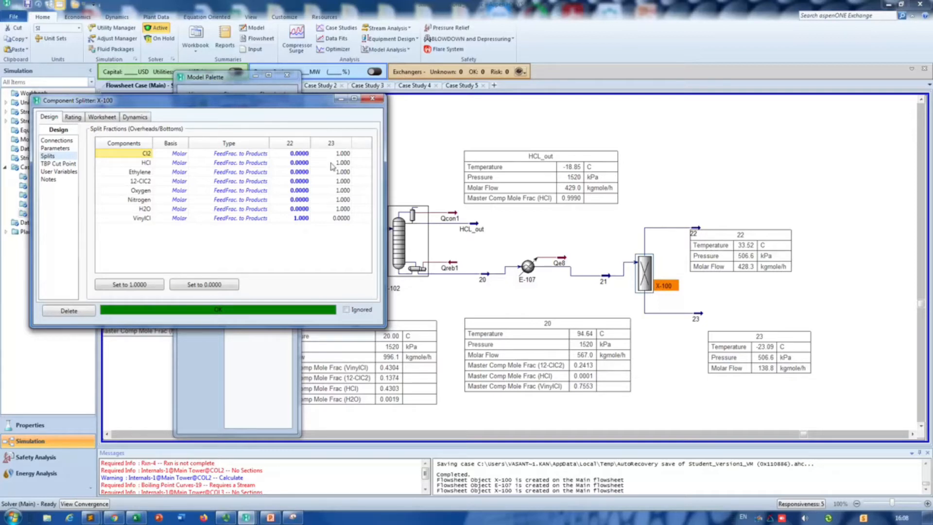
left_click(370, 102)
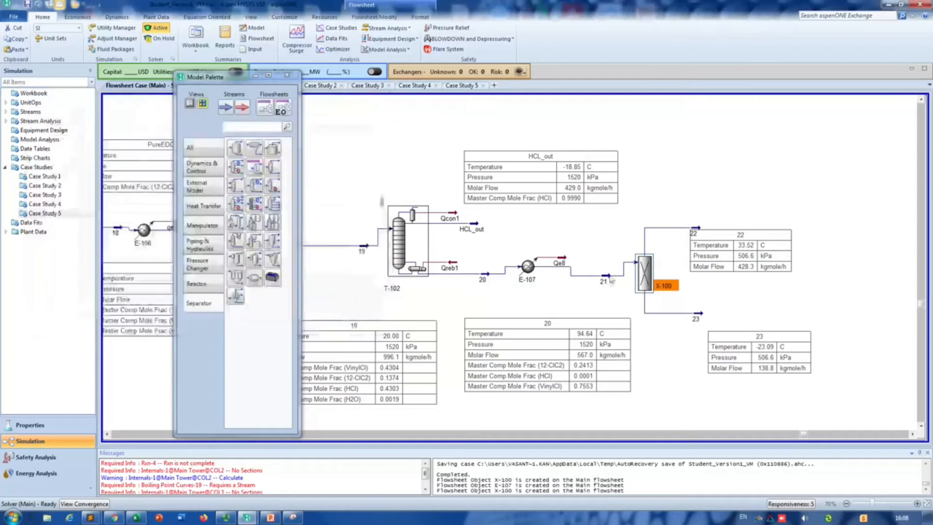
Step: Set the pressure of stream 21 to 20 atm
double_click(605, 277)
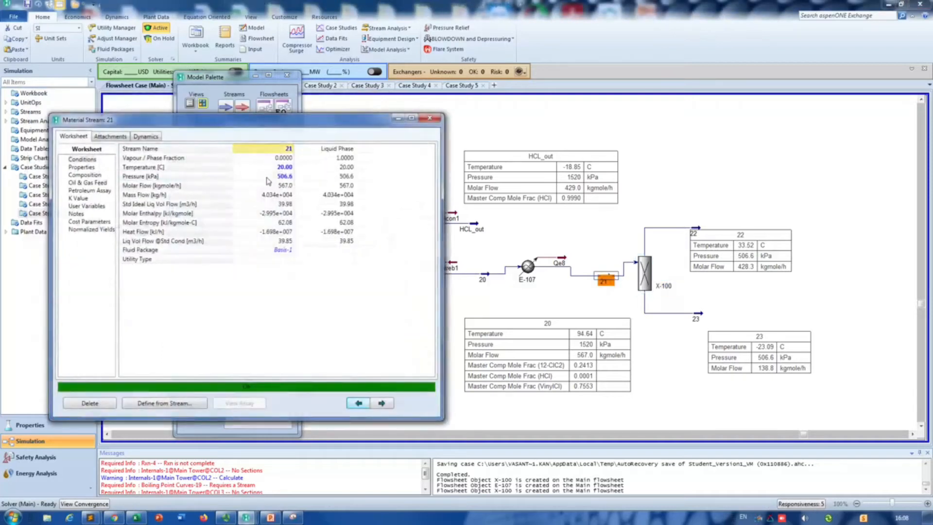
left_click(268, 177)
type("20")
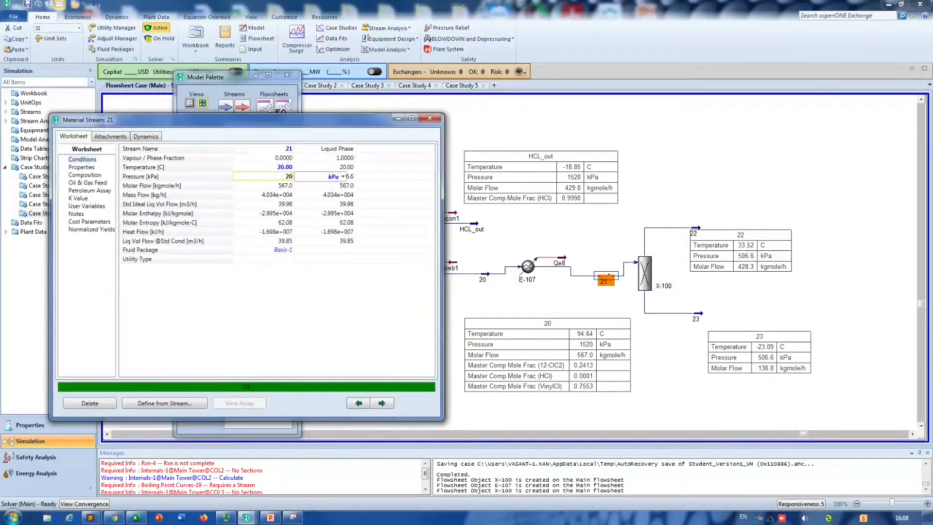
left_click(343, 176)
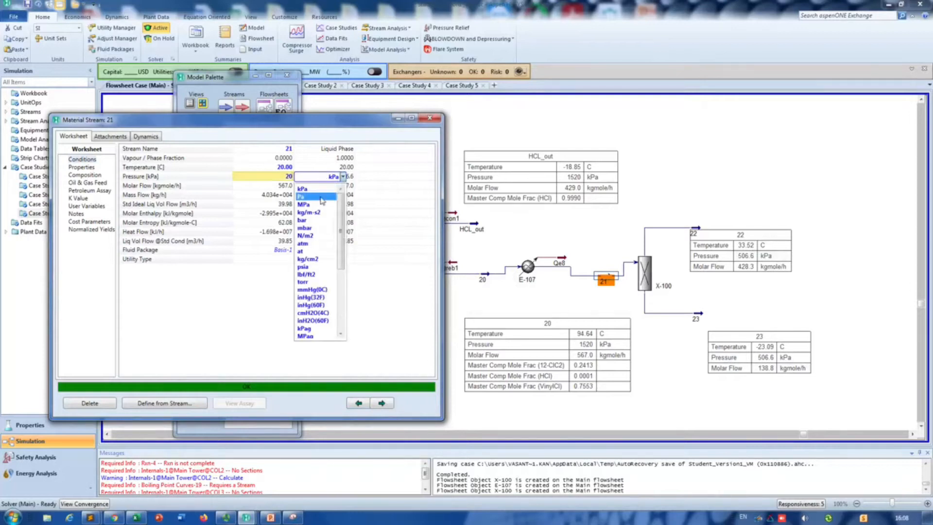
left_click(313, 243)
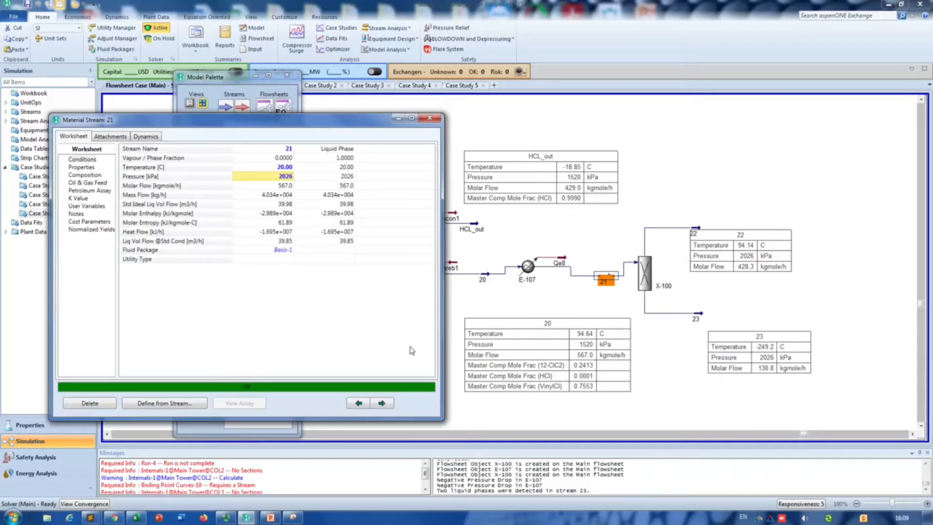
Step: Check the conditions of stream 23 and close both open stream property windows
left_click(704, 318)
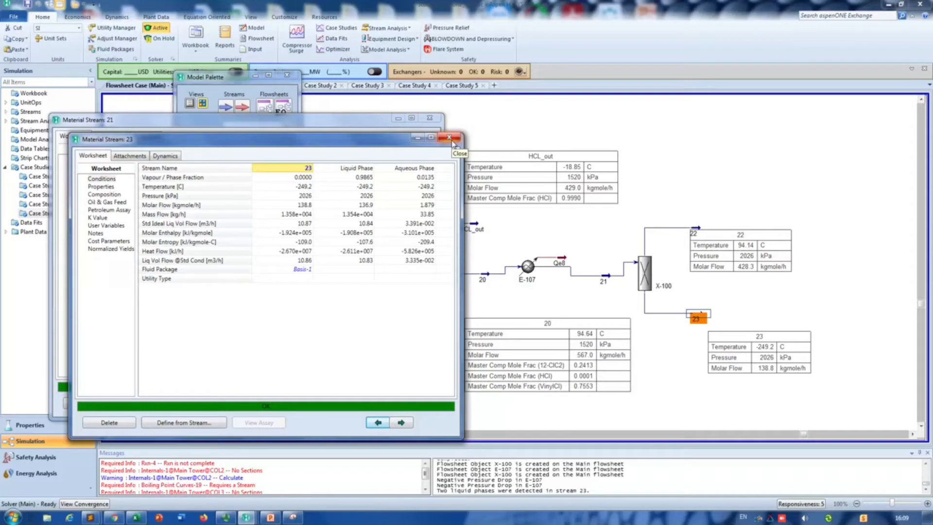
left_click(454, 139)
left_click(430, 118)
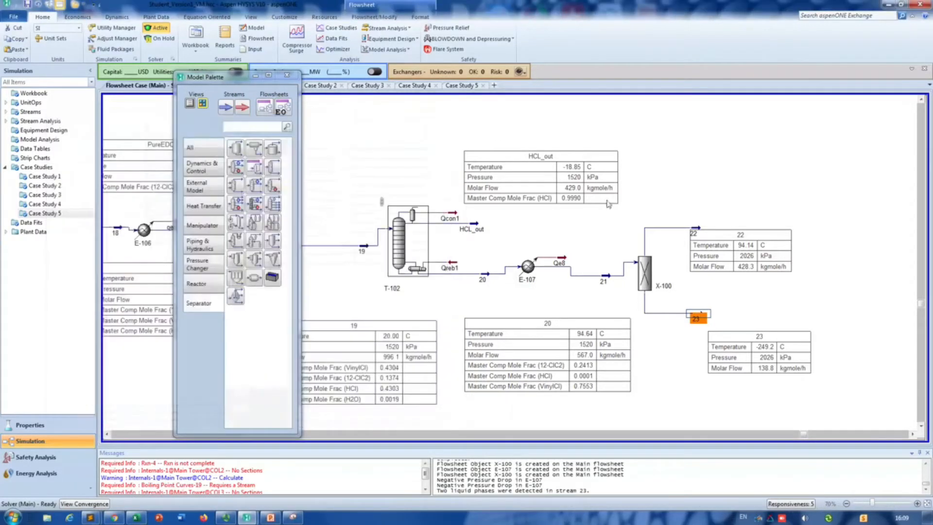
Step: Delete splitter X-100 together with its outlet streams 22 and 23
left_click(644, 272)
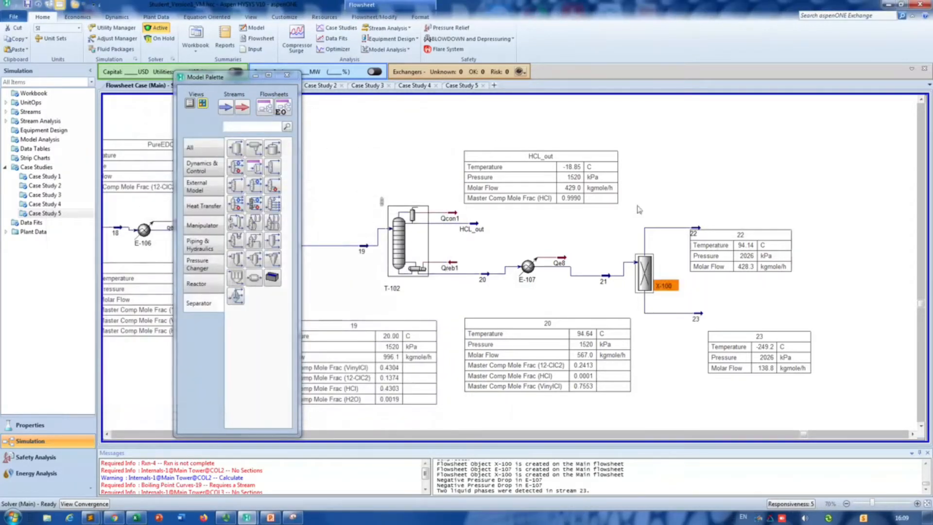
left_click_drag(639, 209, 826, 404)
key("Delete")
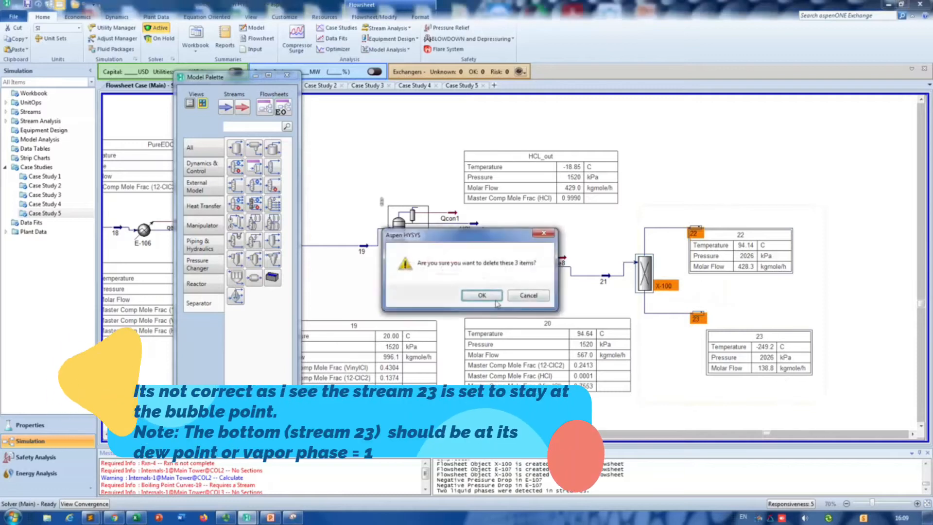
left_click(481, 295)
Step: Add a new component splitter after stream 21, with 21 as inlet, 22 as overhead outlet and 23 as bottoms outlet
left_click(273, 167)
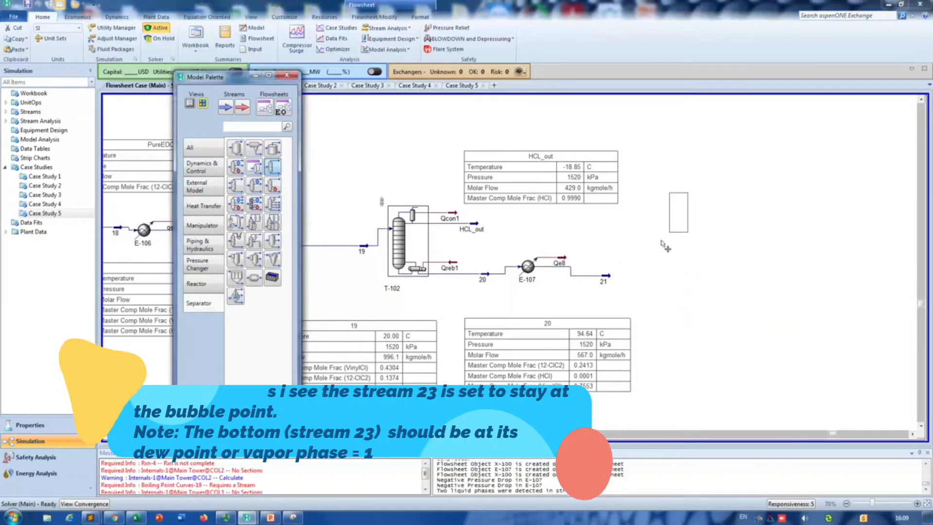
left_click(645, 274)
double_click(644, 273)
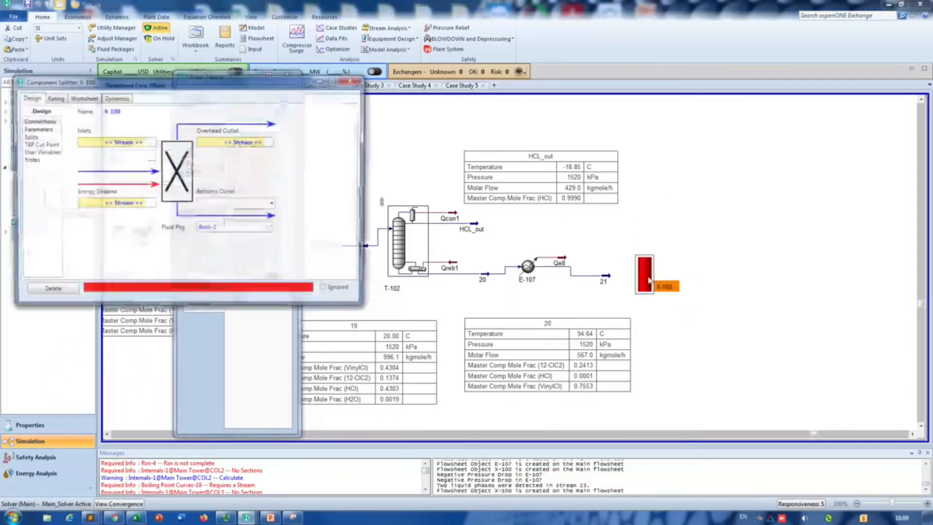
left_click(141, 142)
left_click(98, 160)
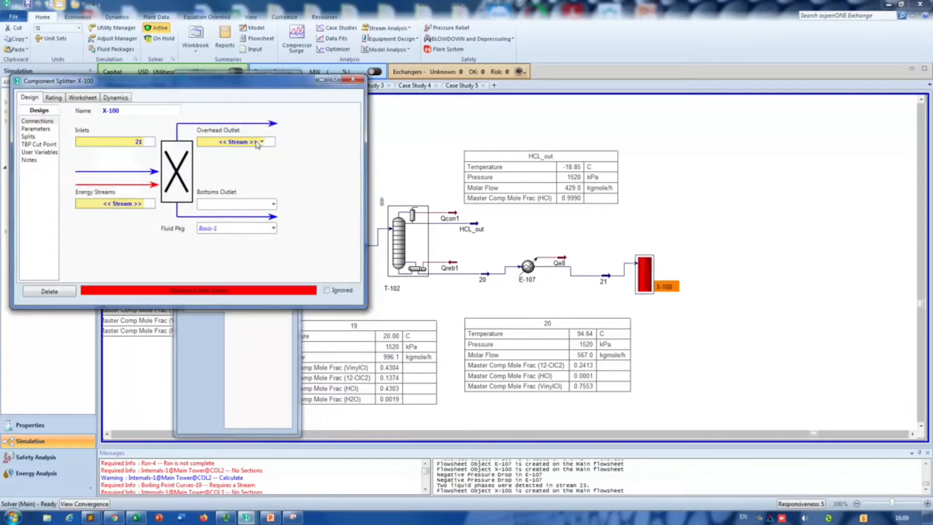
left_click(261, 143)
type("22")
key("Return")
type("23")
key("Return")
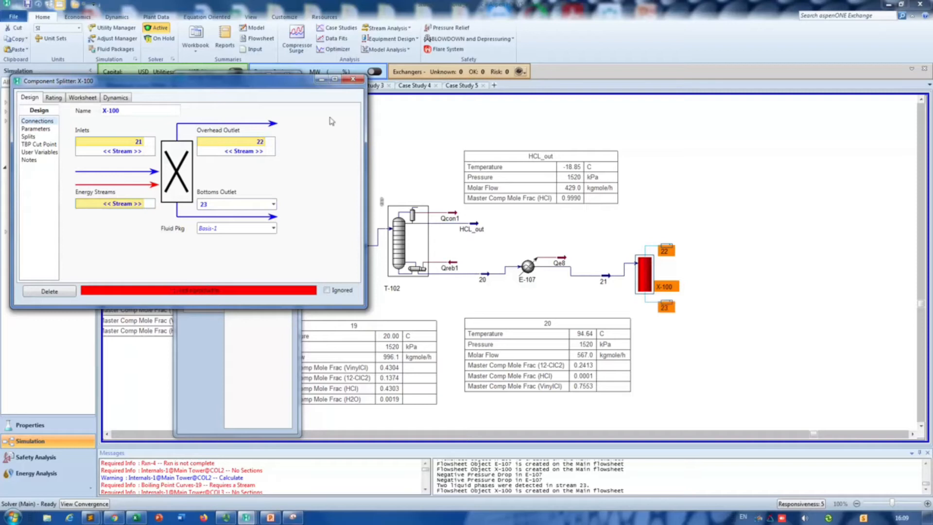
left_click(352, 79)
Step: Set the vapour fraction of overhead stream 22 to 0 and close its properties
double_click(665, 248)
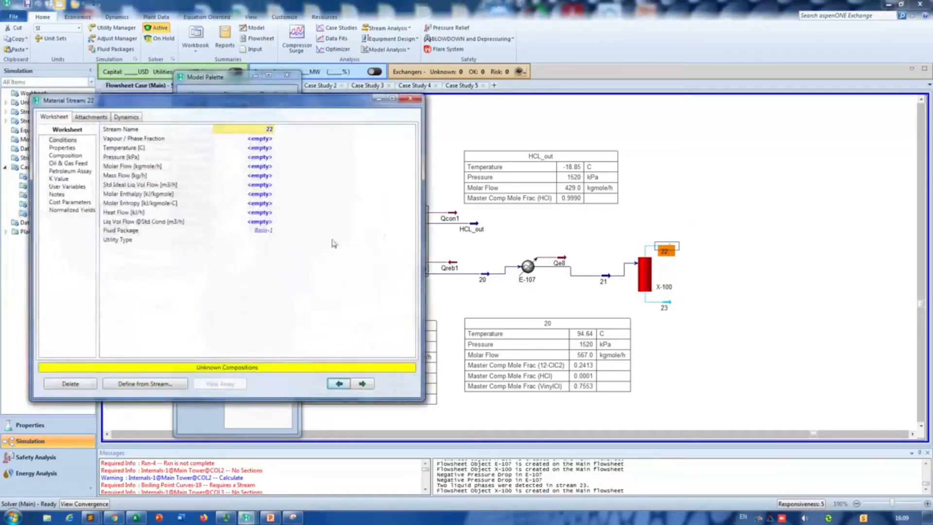
left_click(255, 139)
type("0")
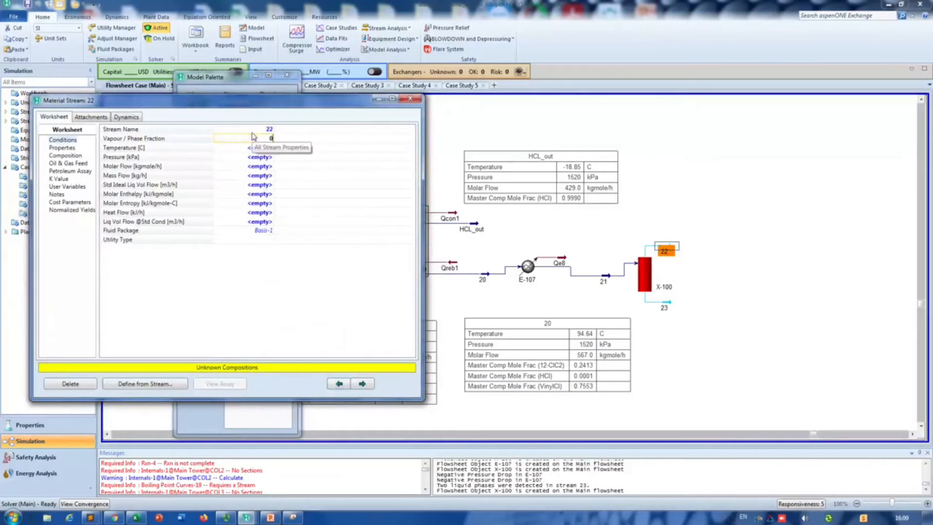
key("Return")
left_click(410, 99)
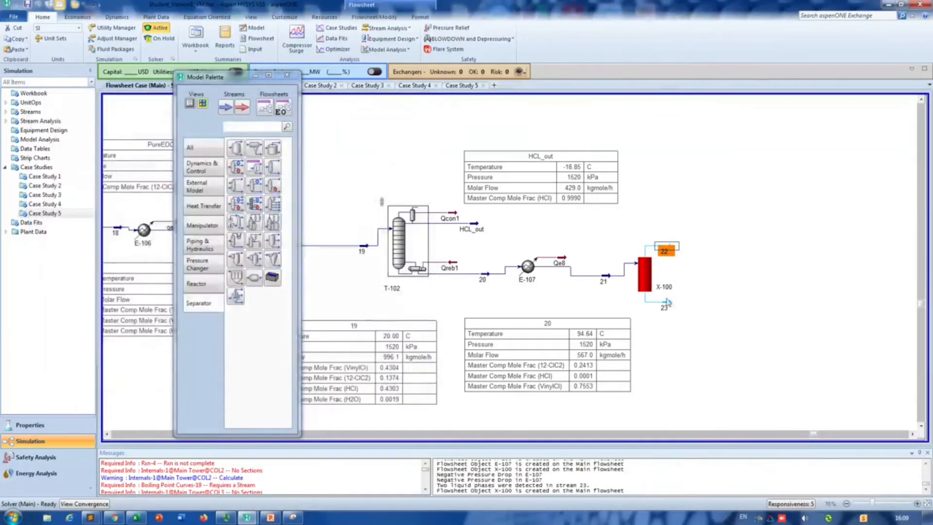
Step: Set the vapour fraction of bottoms stream 23 to 1 and close its properties
double_click(671, 306)
left_click(285, 159)
type("1")
key("Return")
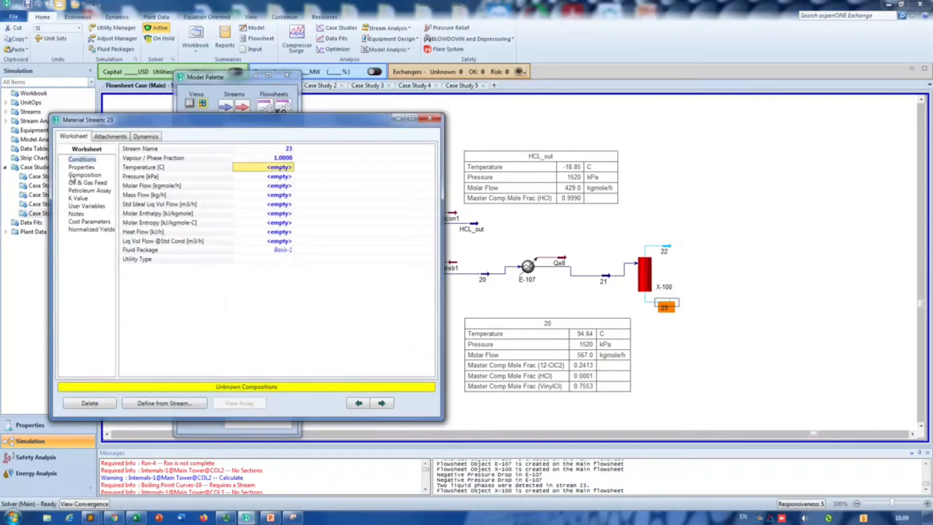
left_click(90, 168)
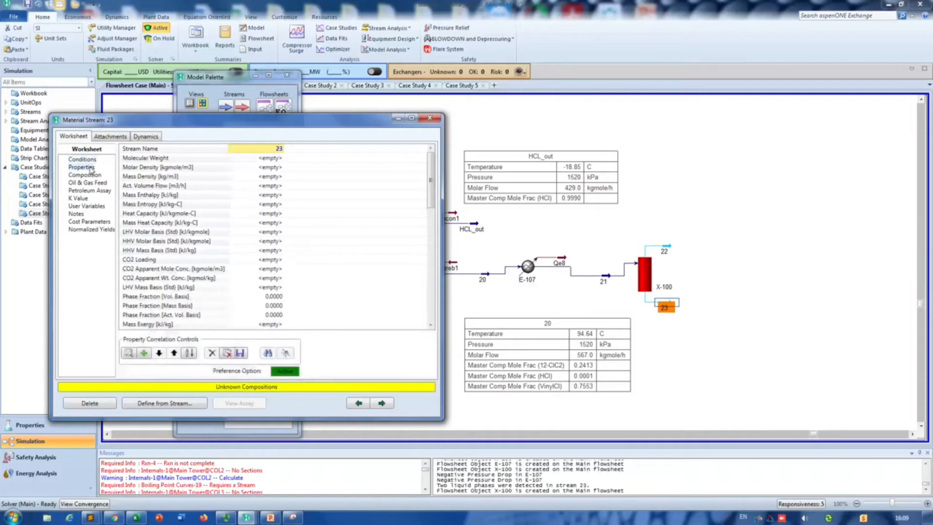
left_click(82, 160)
left_click(429, 118)
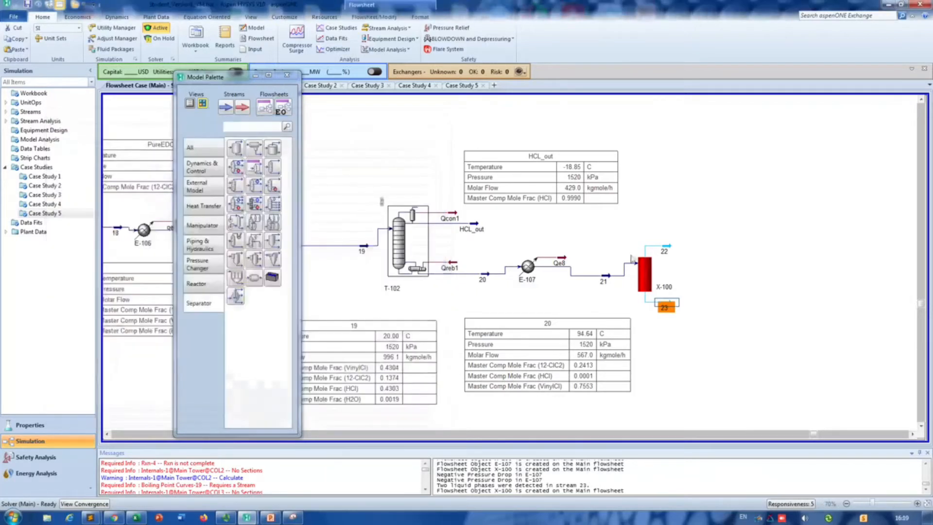
Step: Make the new splitter X-100 equalize all stream pressures, and review its connections and stream specifications
double_click(641, 274)
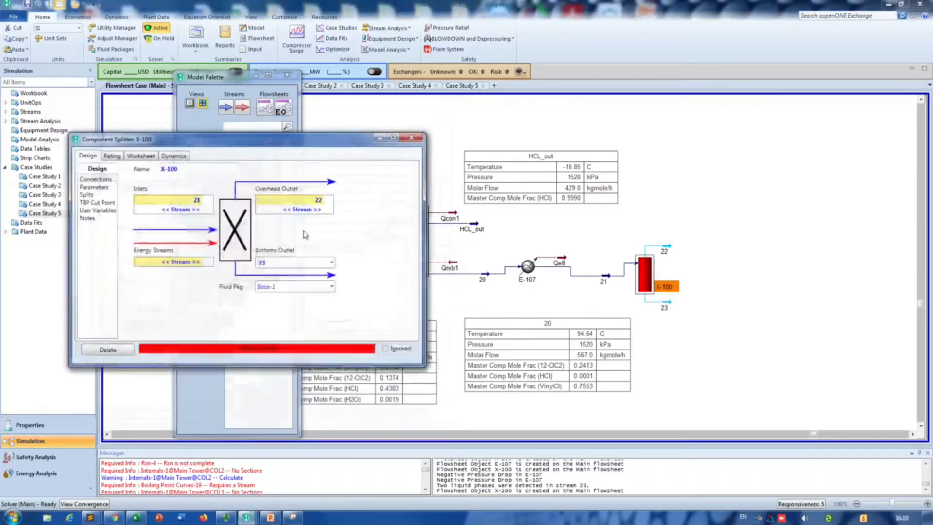
left_click(94, 188)
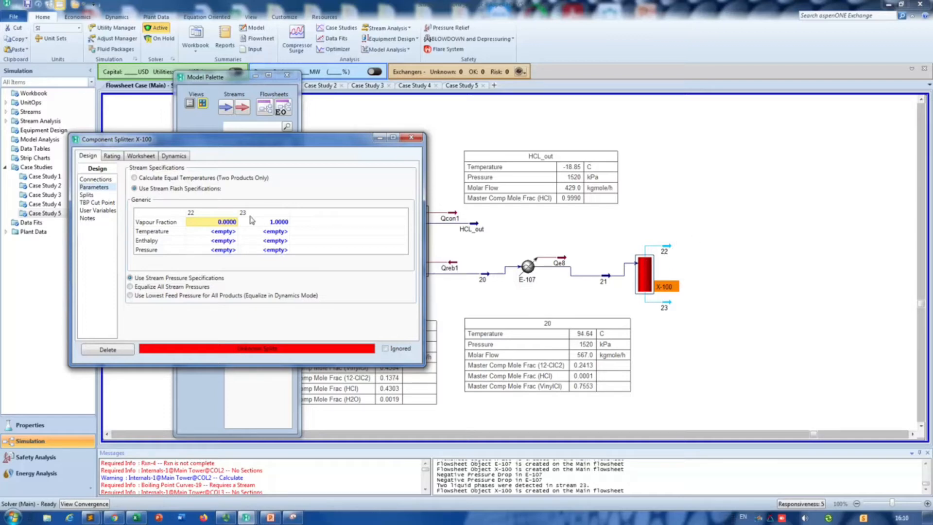
left_click(86, 195)
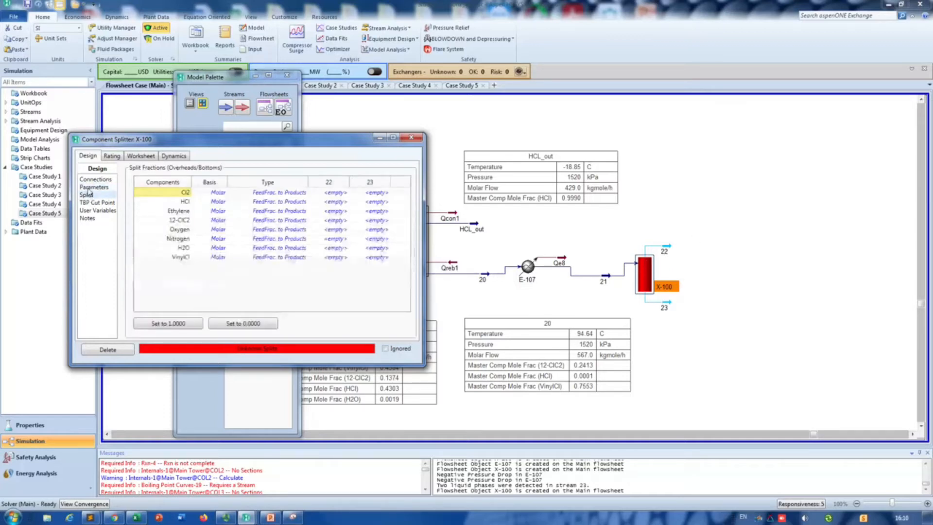
left_click(92, 187)
left_click(143, 288)
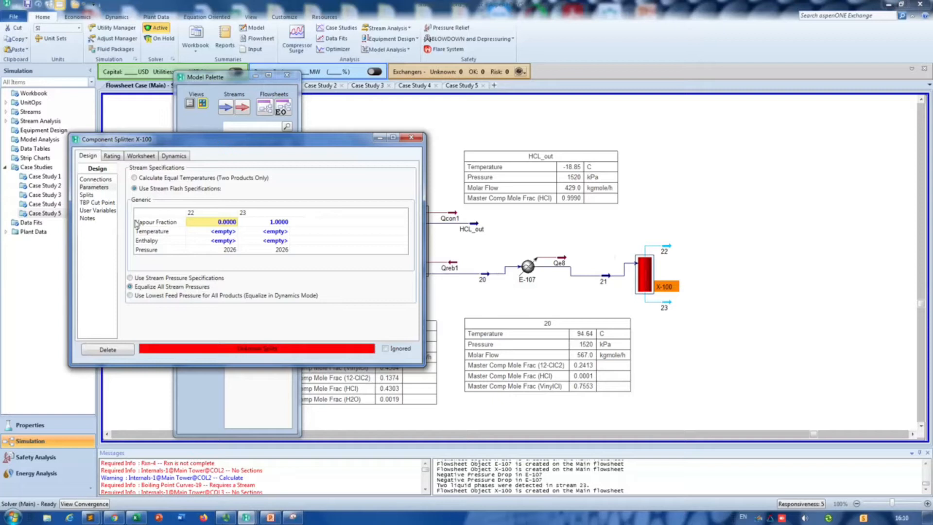
left_click(106, 180)
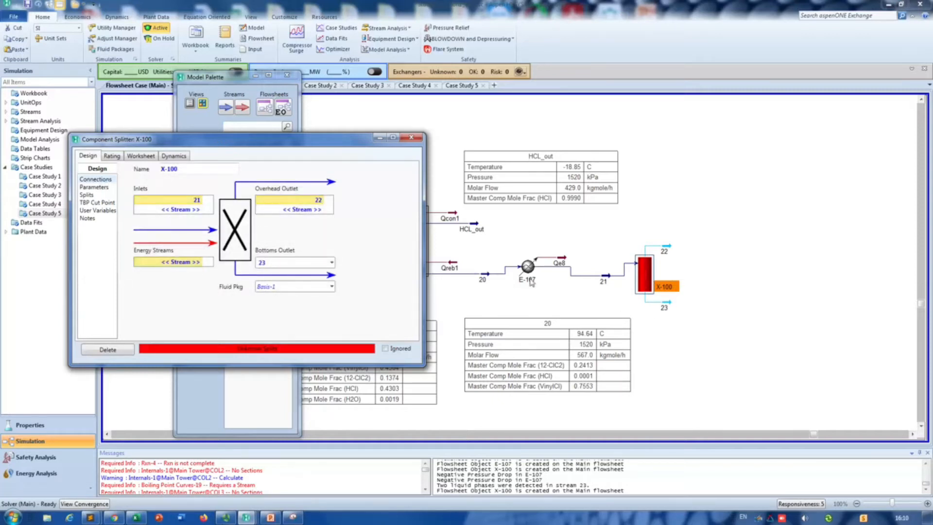
left_click(100, 188)
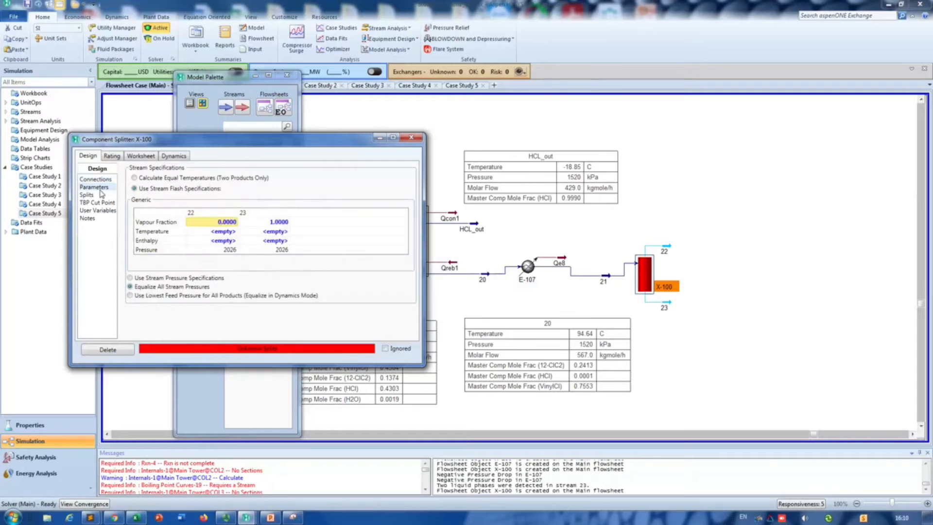
Step: Set X-100's split fractions to stream 22 to 1 for VinylCl and 0 for every other component
left_click(90, 195)
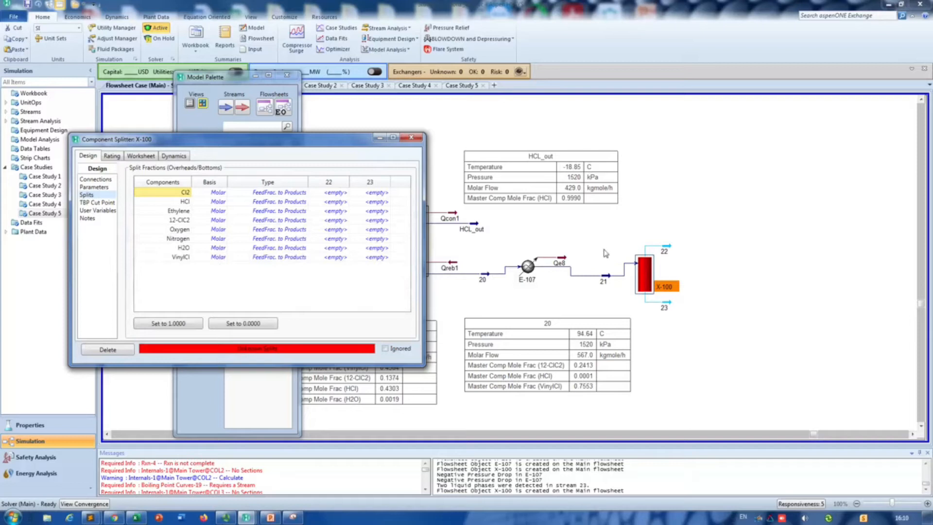
left_click(339, 258)
left_click(339, 258)
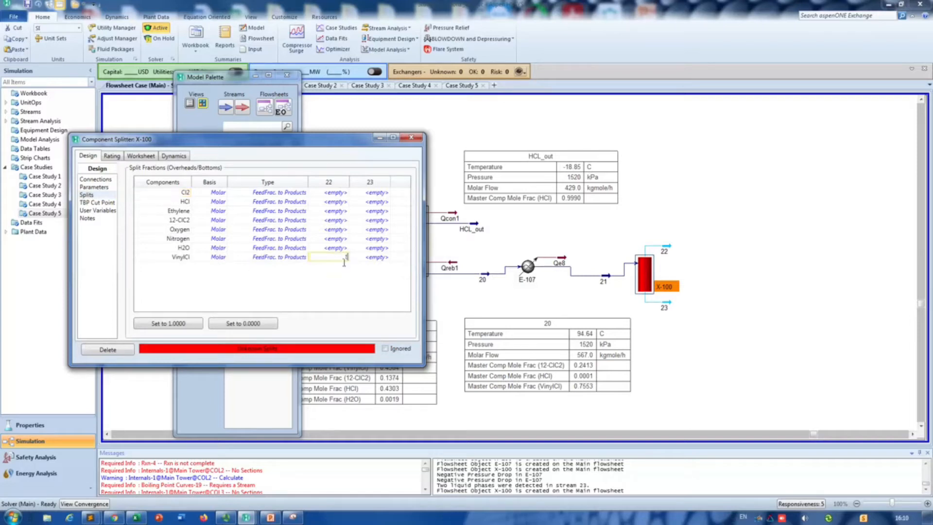
type("1")
key("Return")
left_click(340, 203)
left_click(335, 194)
type("0")
key("Return")
type("0")
key("Return")
type("0")
key("Return")
type("0")
key("Return")
type("0")
key("Return")
type("0")
key("Return")
type("0")
key("Return")
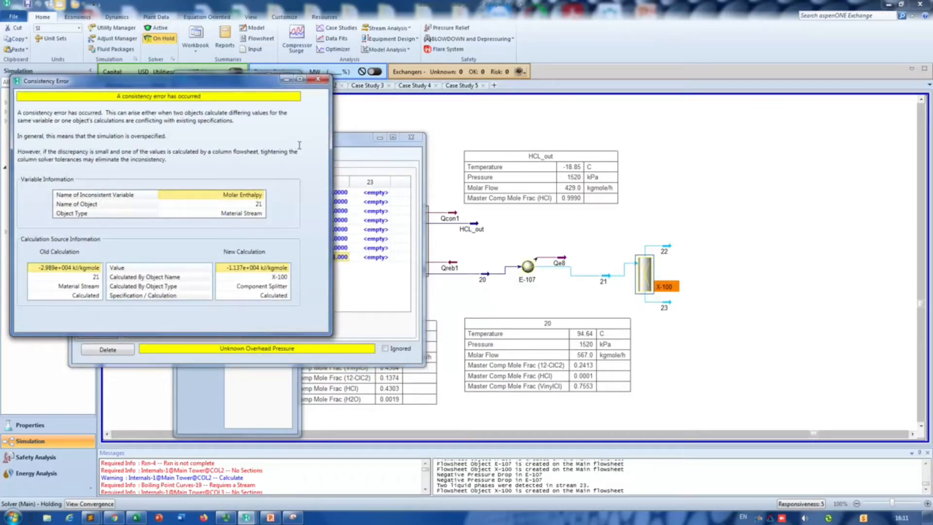
left_click(316, 80)
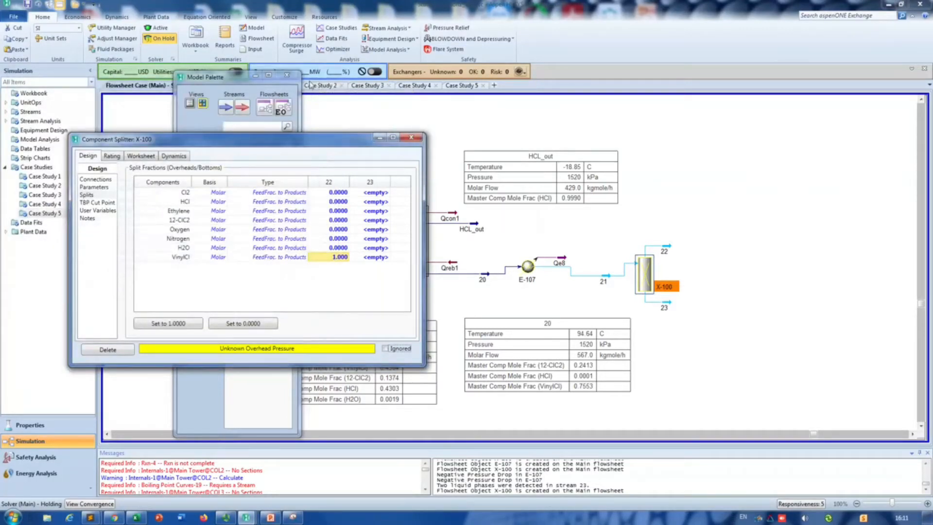
Step: Review splitter X-100's stream specifications and connections, and check the conditions of inlet stream 21
left_click(94, 187)
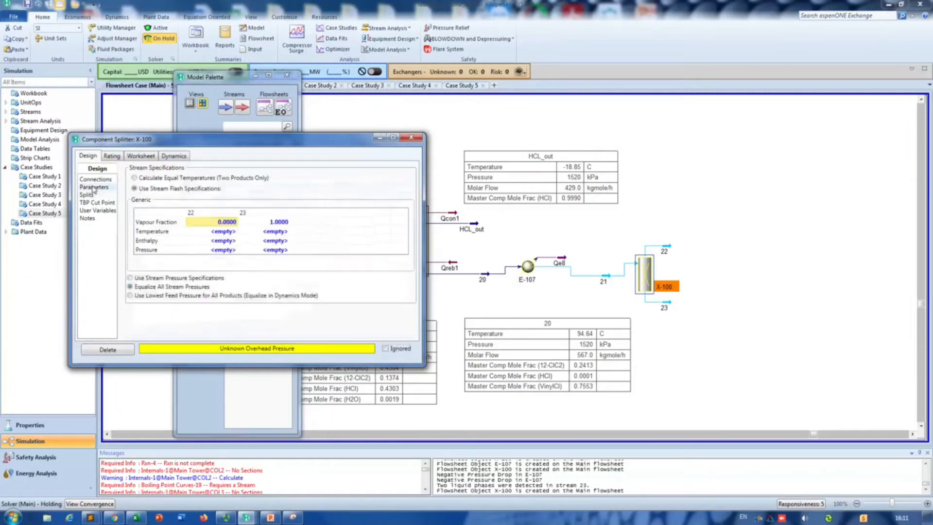
left_click(96, 180)
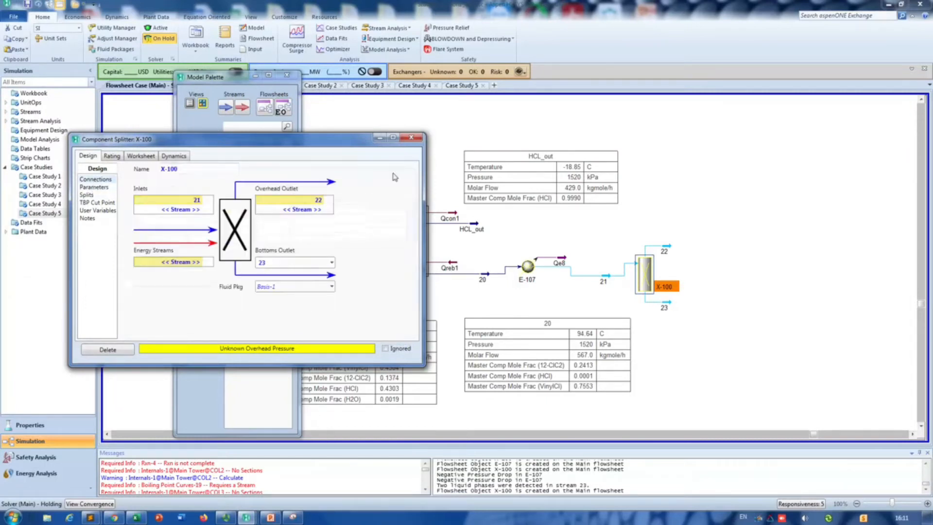
left_click(411, 138)
left_click(613, 282)
double_click(614, 282)
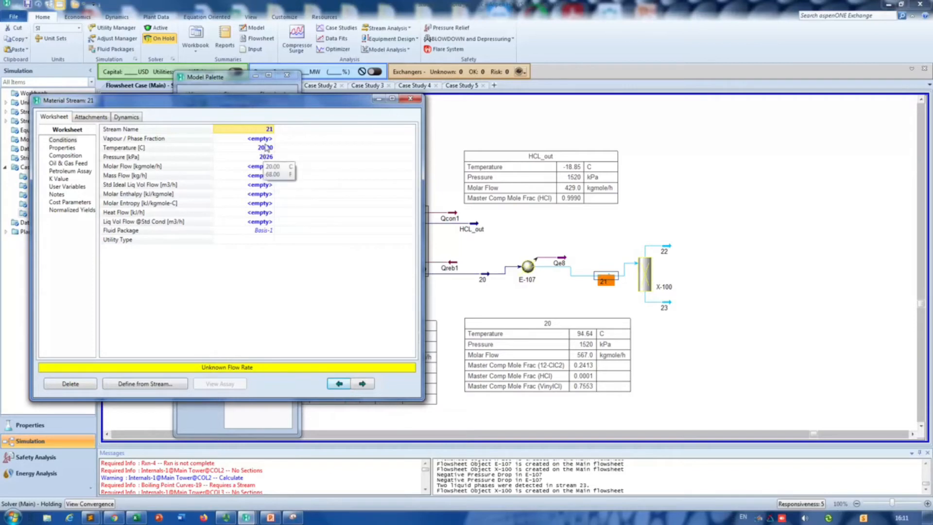
left_click(267, 140)
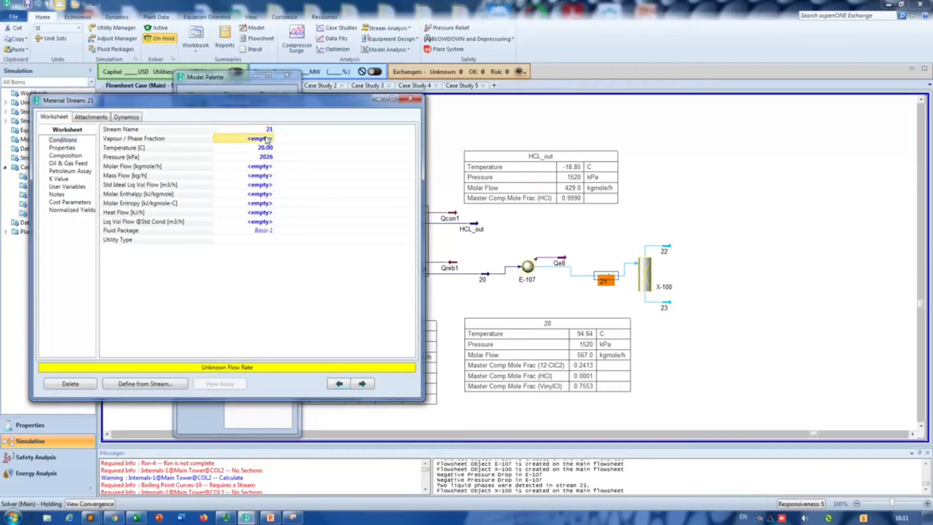
left_click(642, 280)
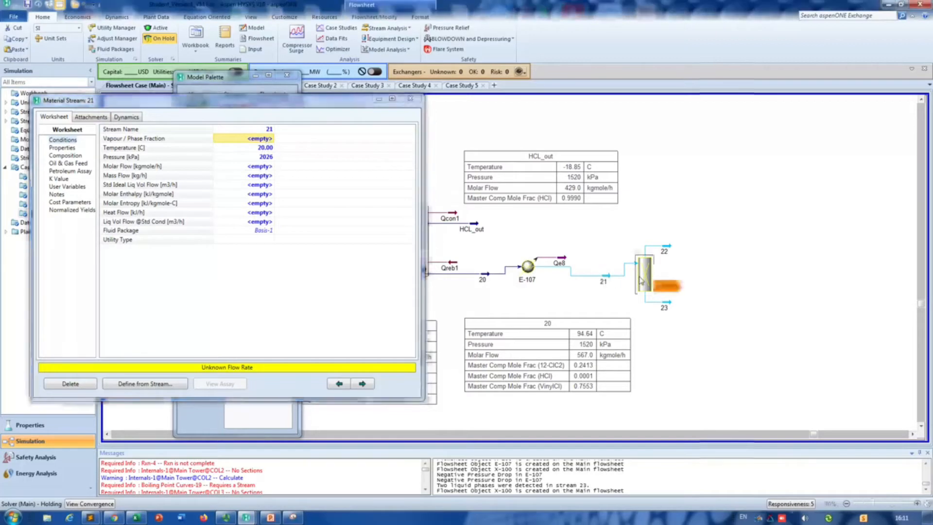
left_click(411, 98)
Step: Delete splitter X-100 together with streams 22 and 23, and reactivate the solver
left_click(689, 317)
left_click_drag(689, 316, 705, 327)
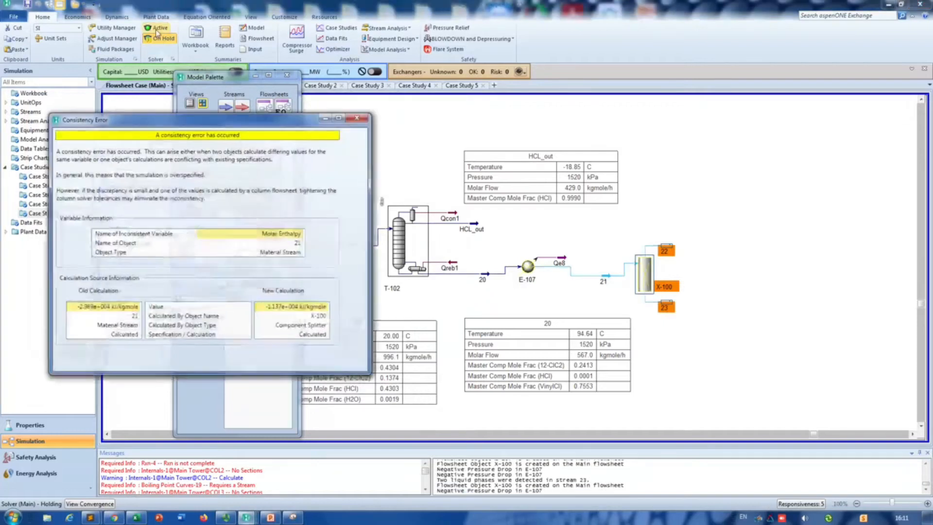
left_click(366, 117)
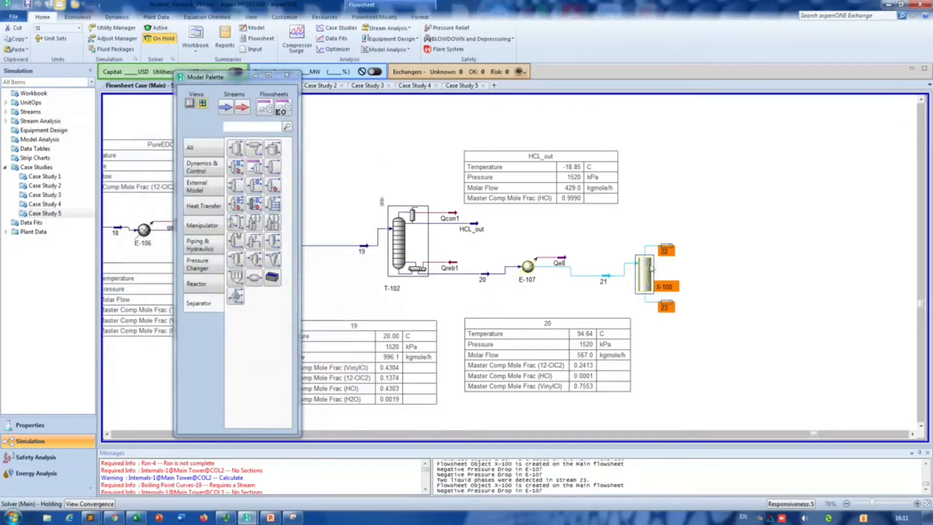
key("Delete")
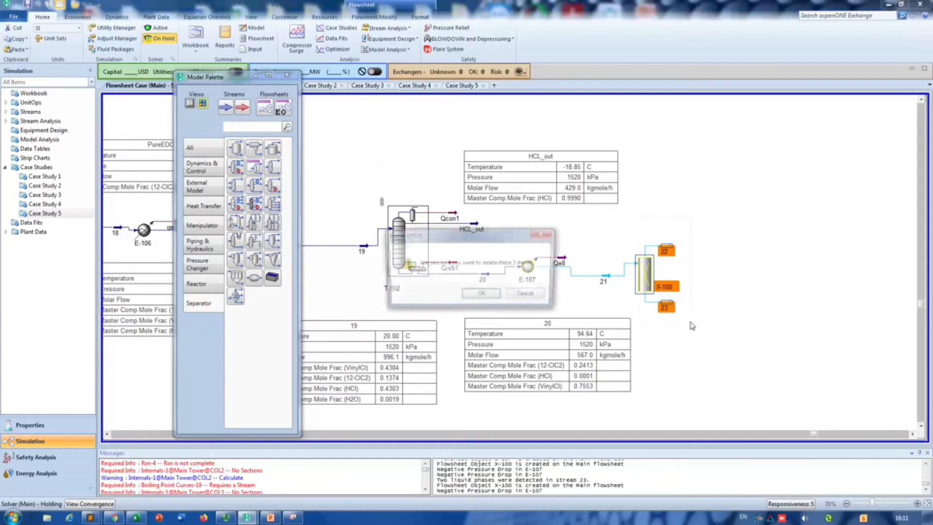
left_click(481, 294)
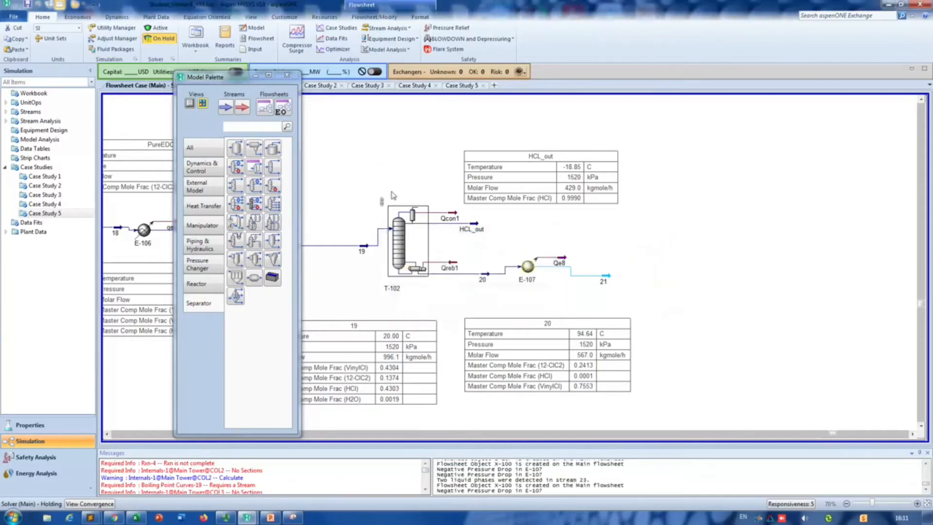
left_click(157, 29)
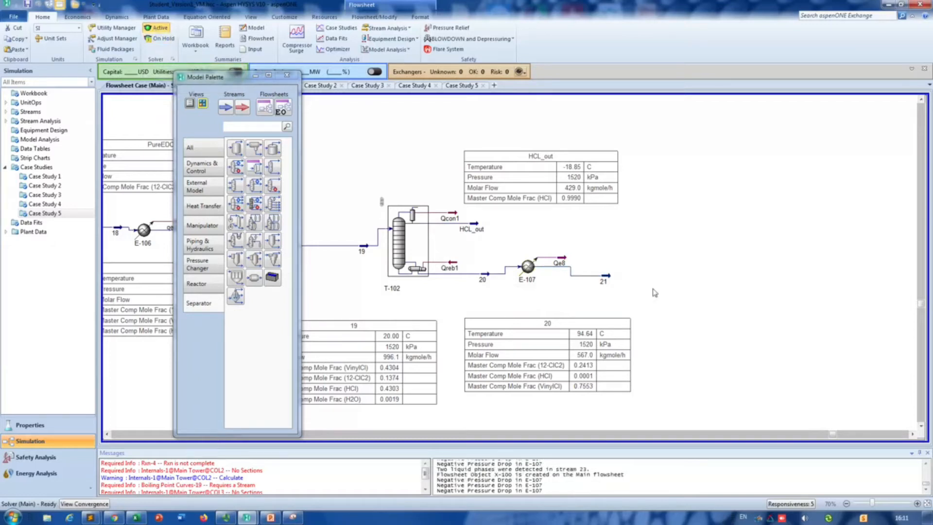
Step: Check the temperature, pressure and phase conditions of stream 21
left_click(272, 167)
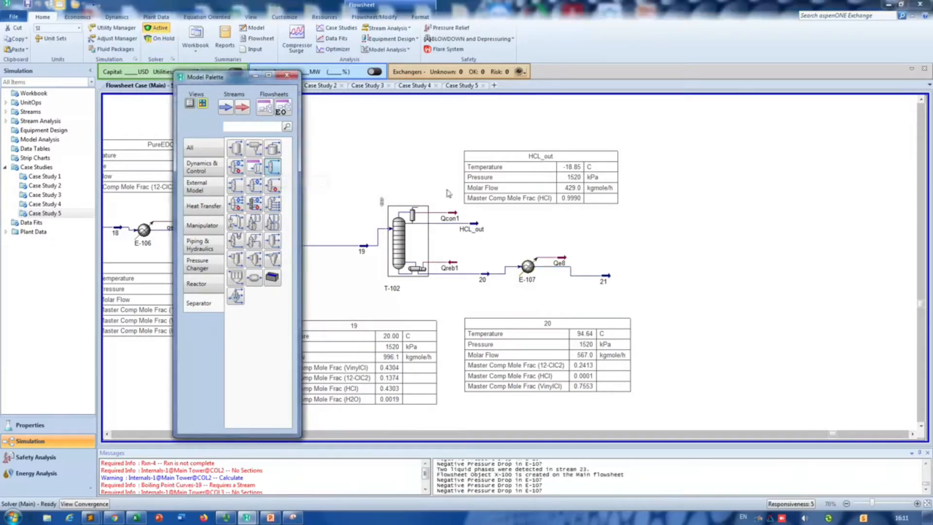
left_click(626, 244)
double_click(610, 282)
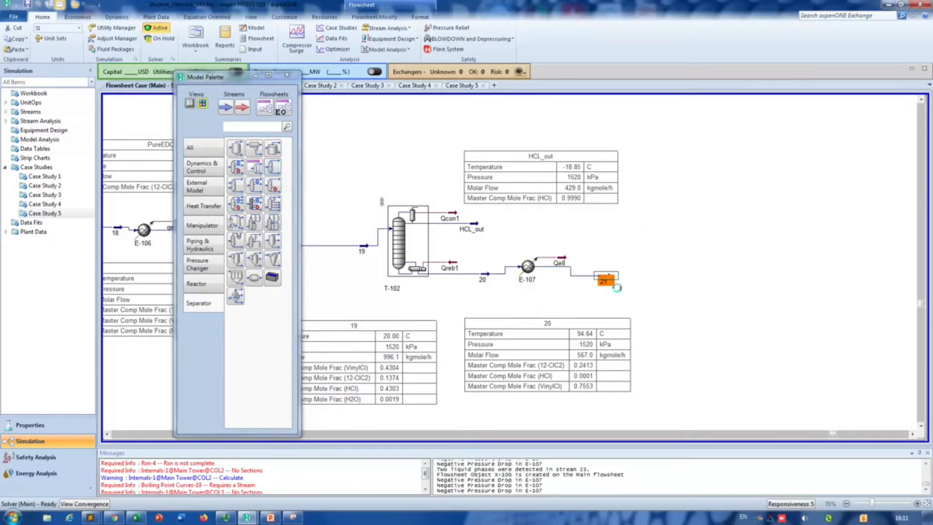
mouse_move(291, 197)
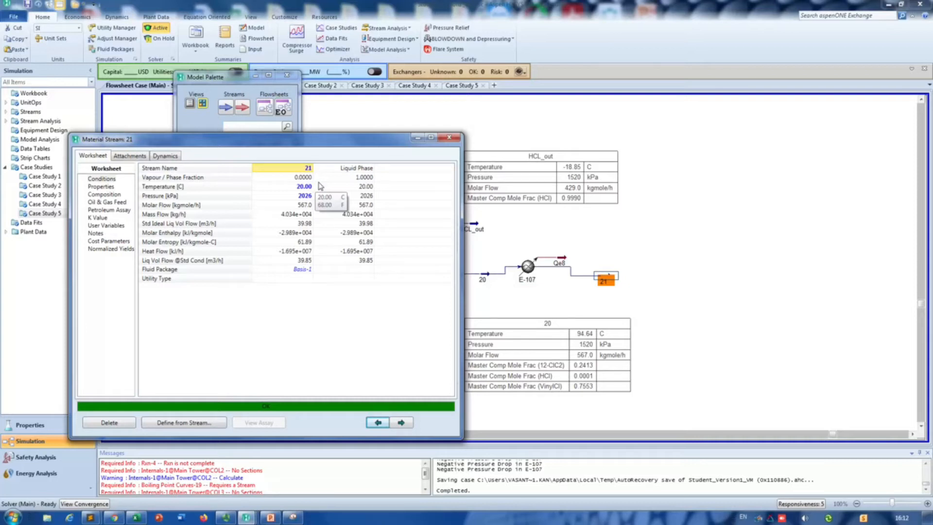
left_click(451, 137)
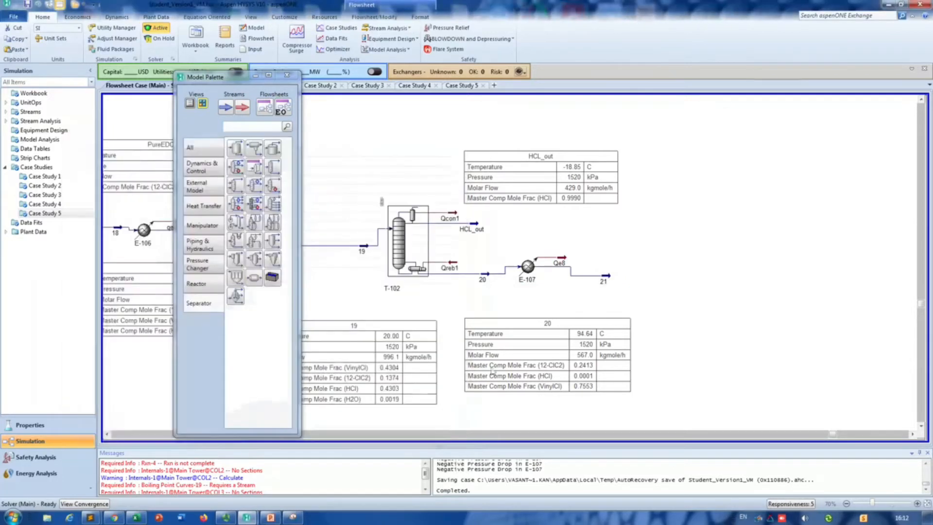
Step: Switch to Chrome and look through vinyl chloride patents US 3,476,955 and US 2,041,814 for process conditions
mouse_move(489, 278)
left_click(114, 517)
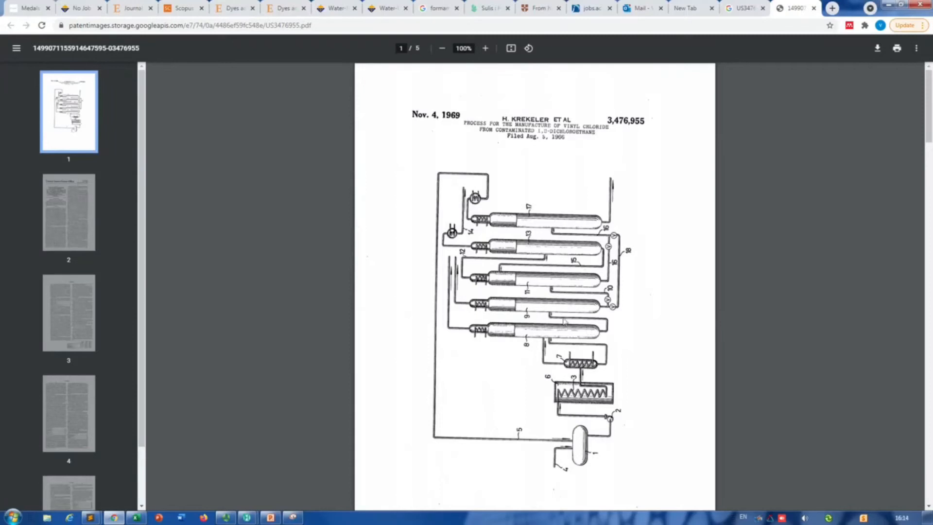
scroll(456, 320, "down", 8)
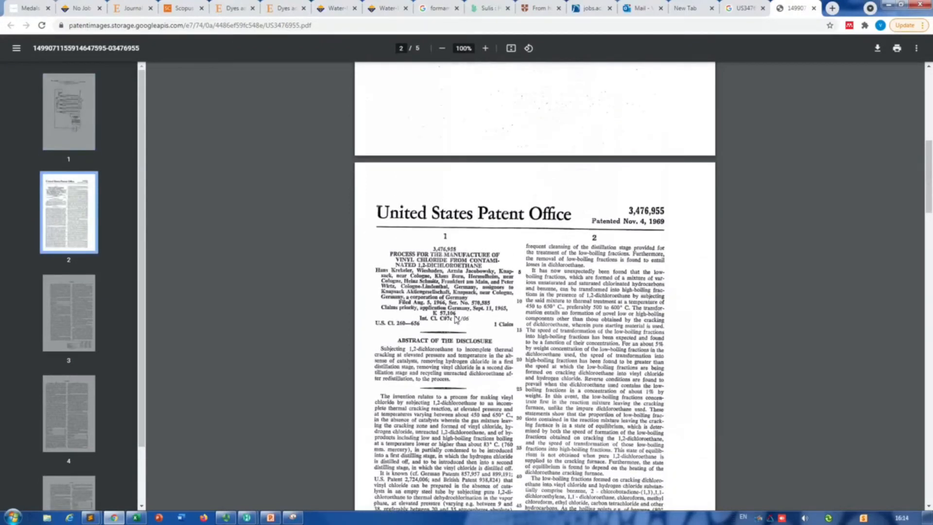
scroll(456, 321, "down", 20)
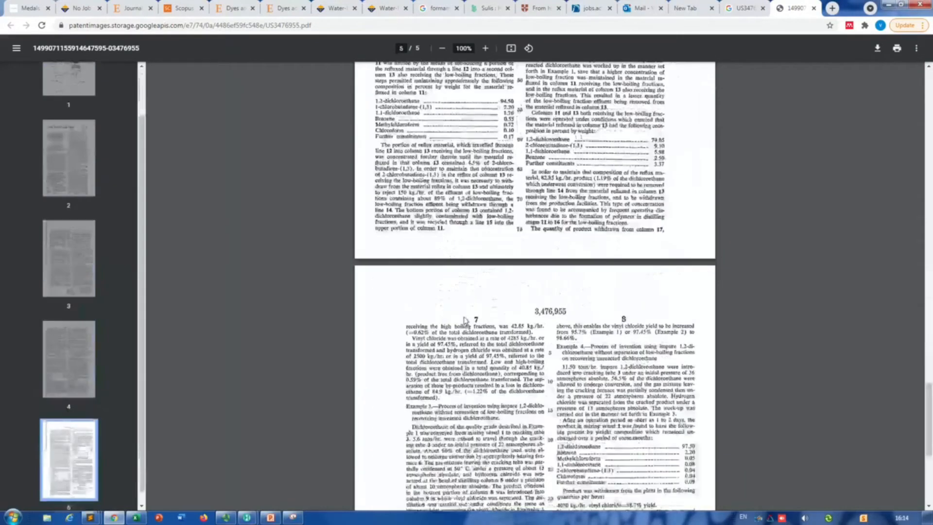
scroll(465, 320, "down", 6)
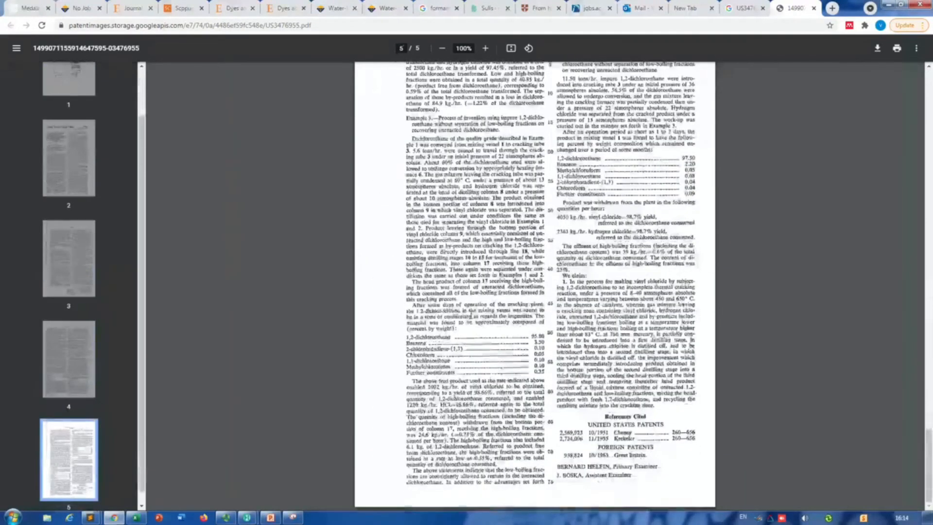
left_click(741, 9)
left_click(374, 150)
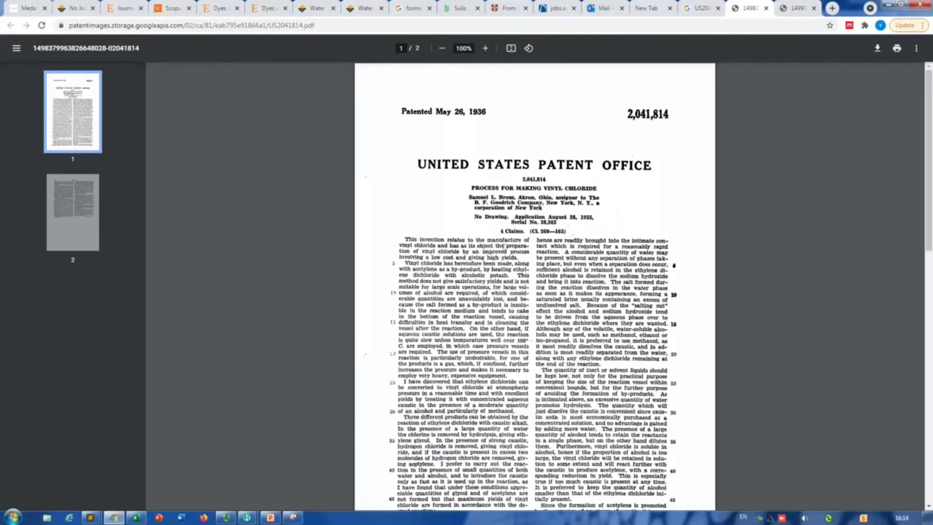
scroll(513, 245, "down", 15)
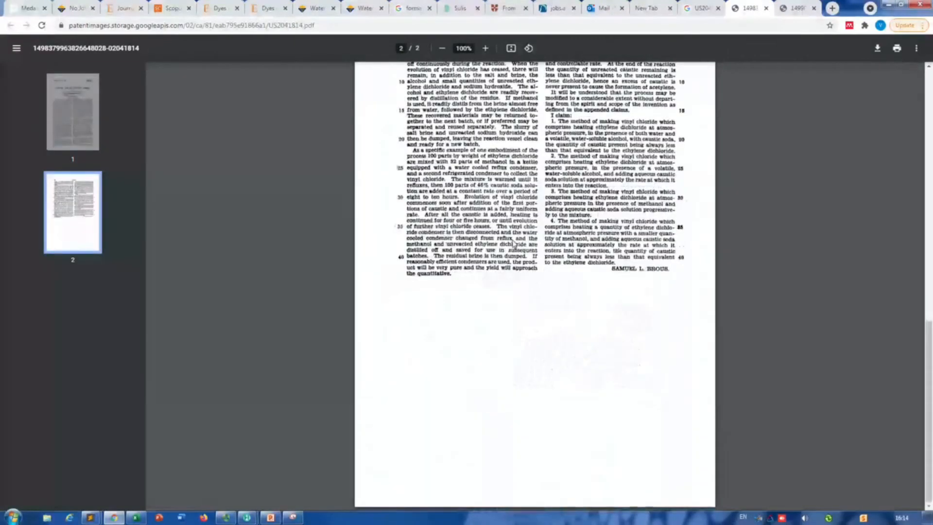
scroll(517, 244, "up", 15)
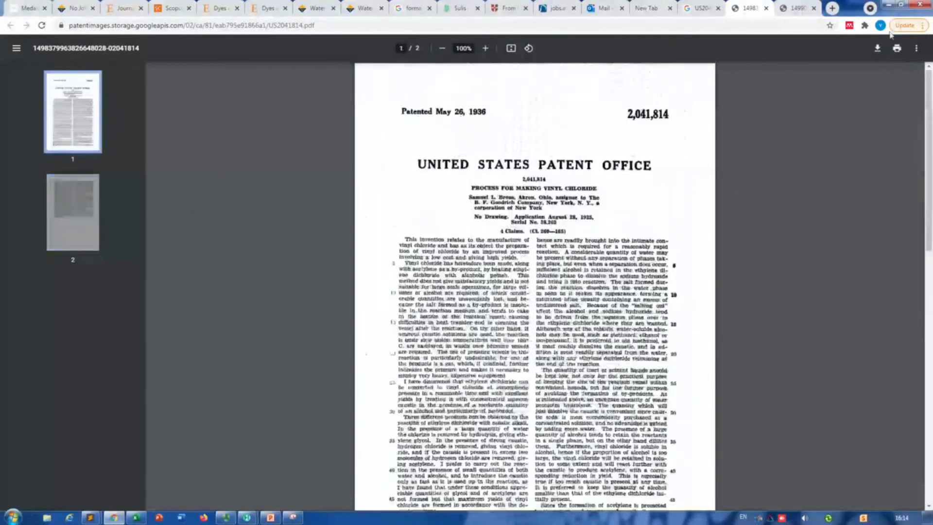
left_click(887, 7)
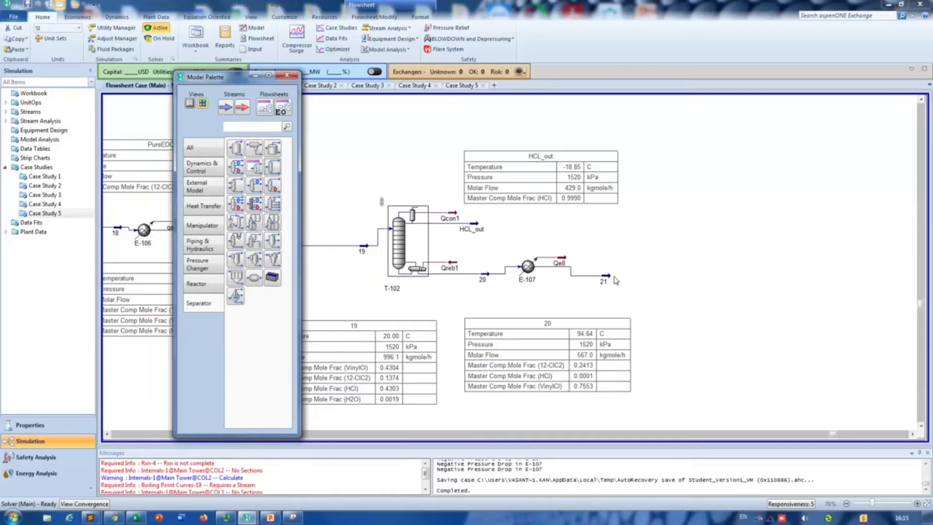
Step: Set the pressure of stream 21 to 4.8 atm and close its properties
double_click(604, 278)
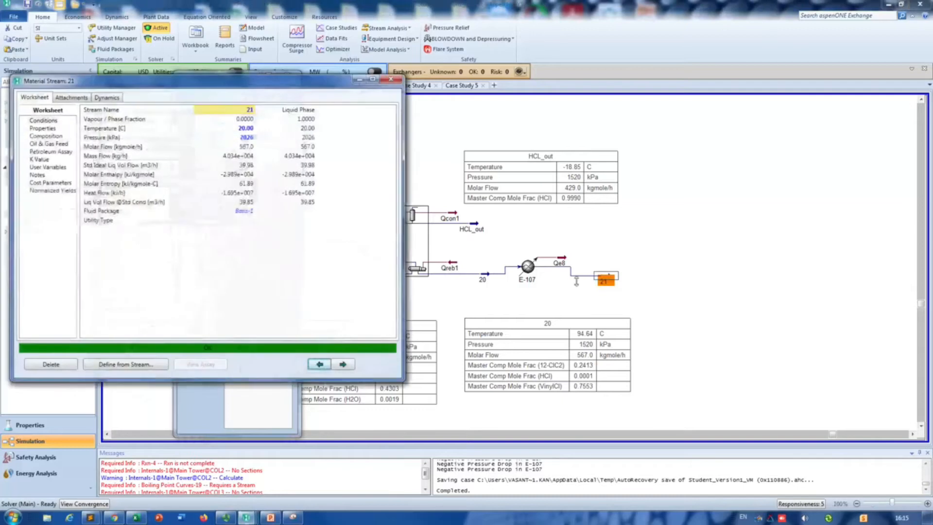
left_click(238, 139)
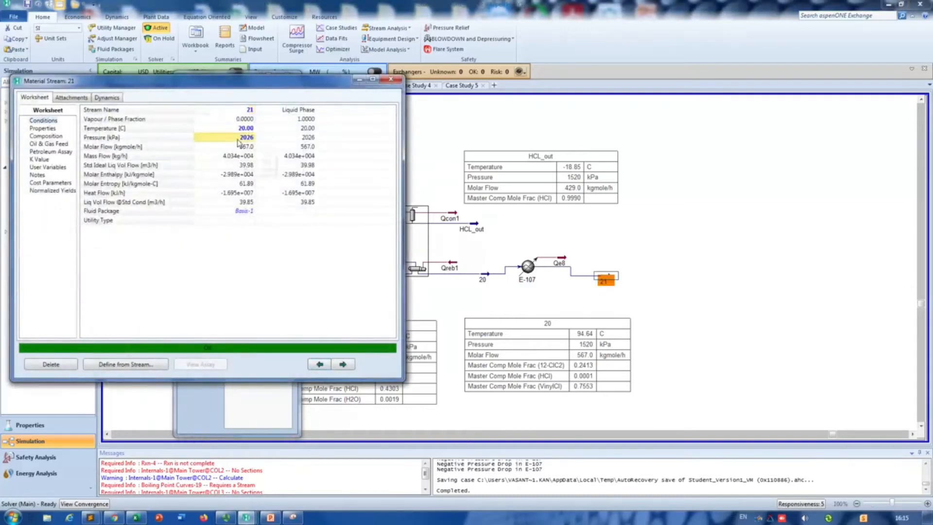
type("4.8")
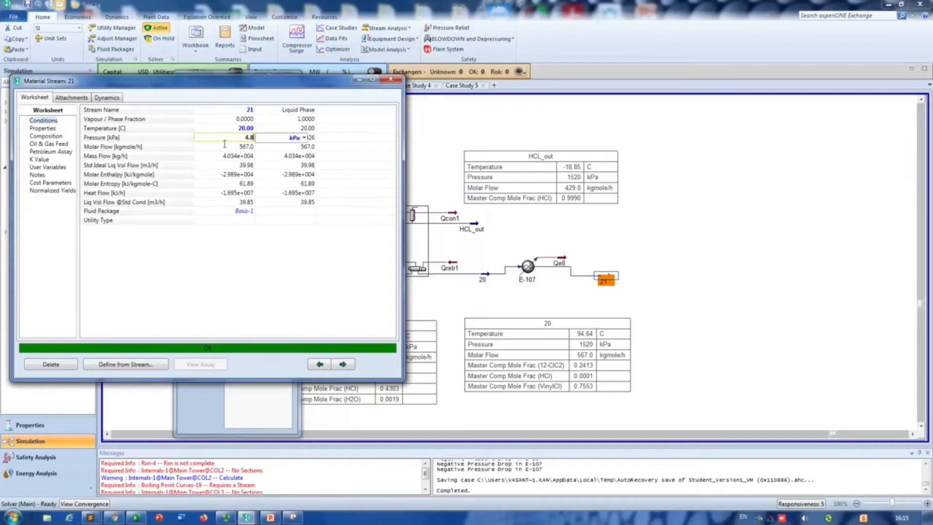
left_click(304, 138)
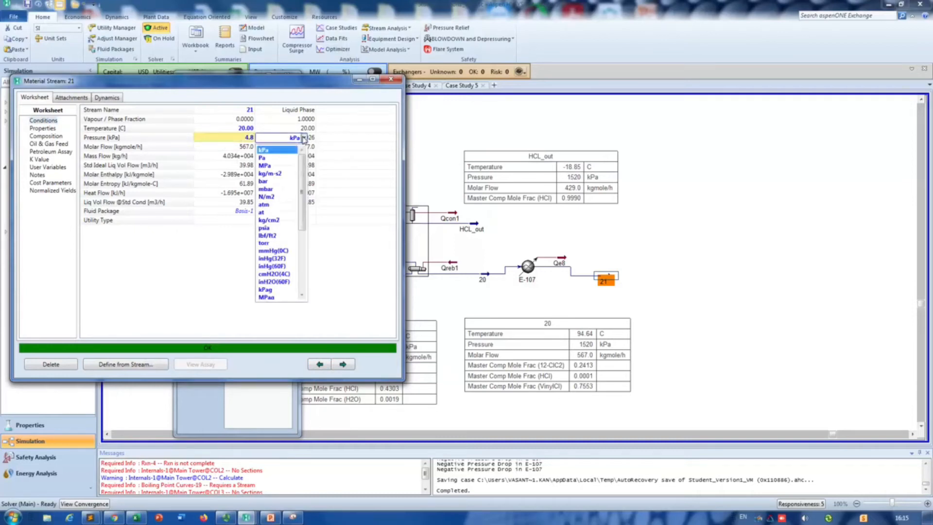
left_click(273, 205)
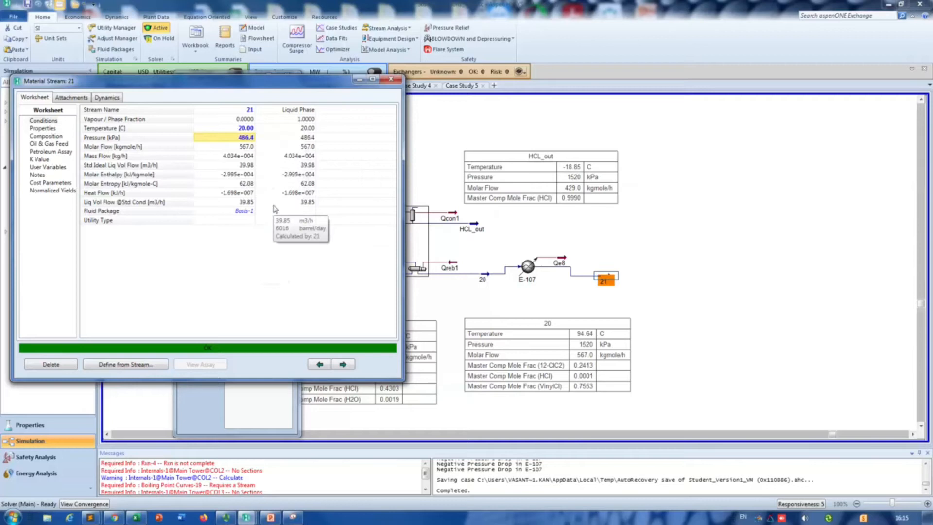
left_click(390, 79)
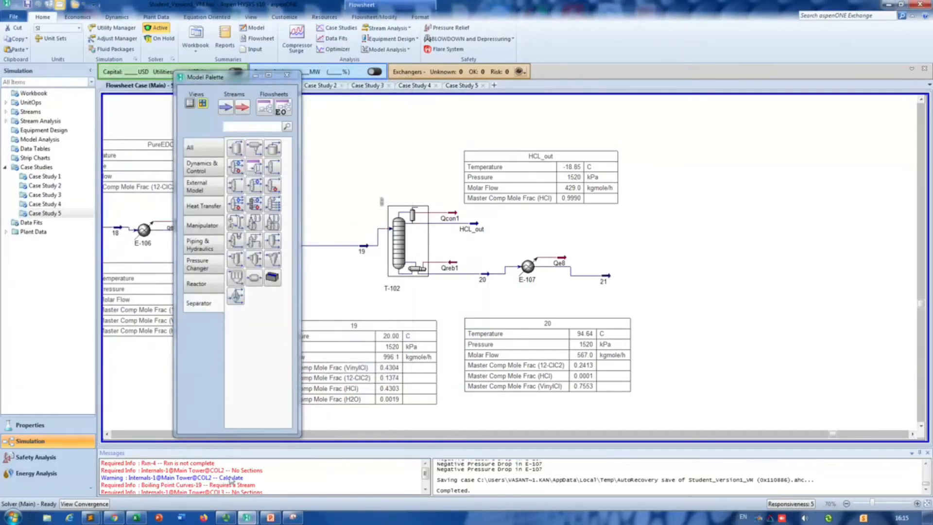
Step: Add component splitter X-100 after stream 21, with 21 as inlet, 22 as overhead outlet and 23 as bottoms outlet
left_click_drag(272, 167, 618, 289)
double_click(627, 268)
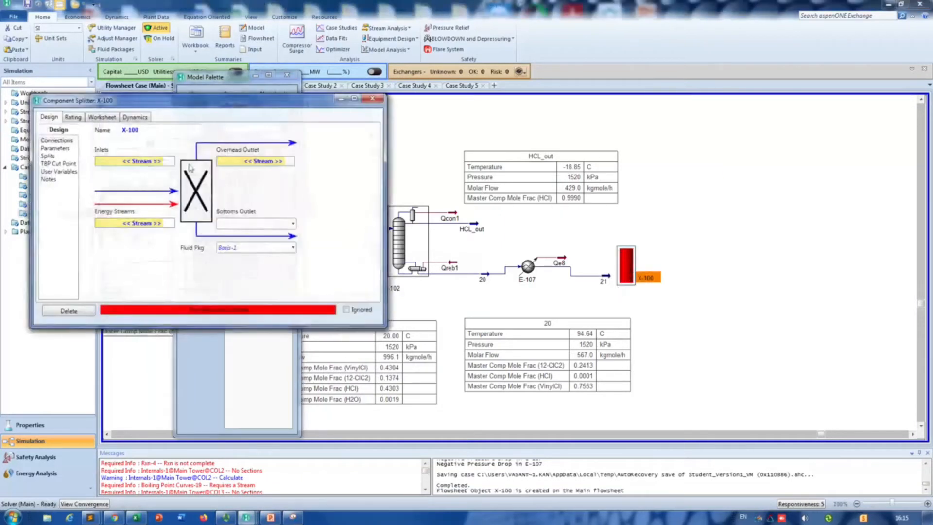
left_click(163, 164)
left_click(129, 192)
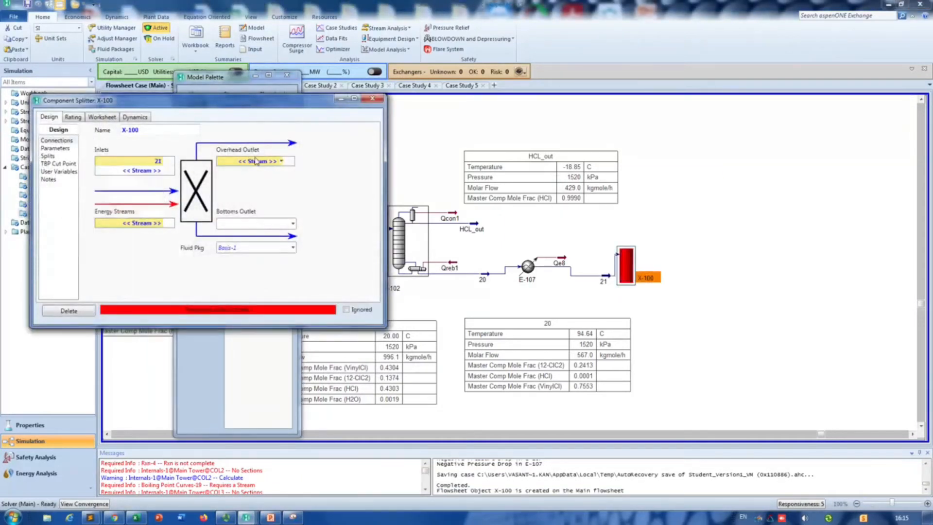
left_click(256, 162)
type("22")
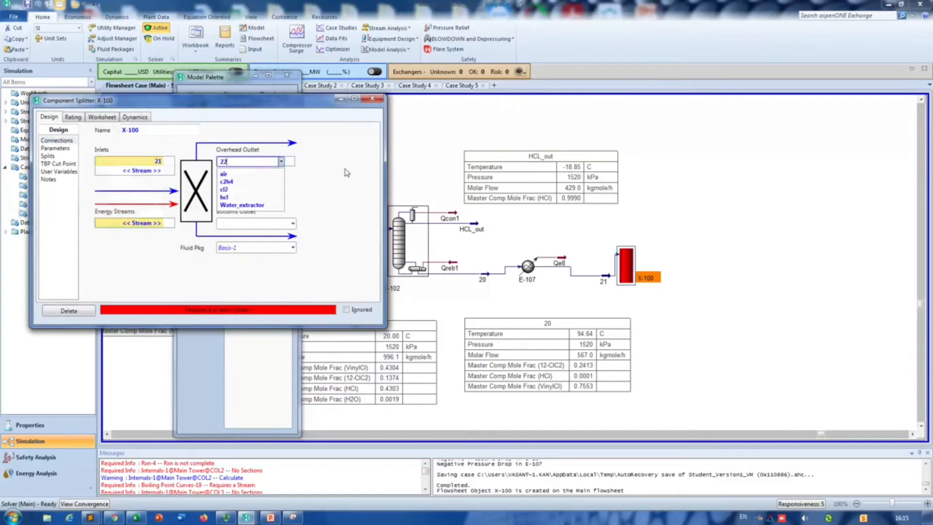
key("Return")
left_click(278, 222)
type("23")
key("Return")
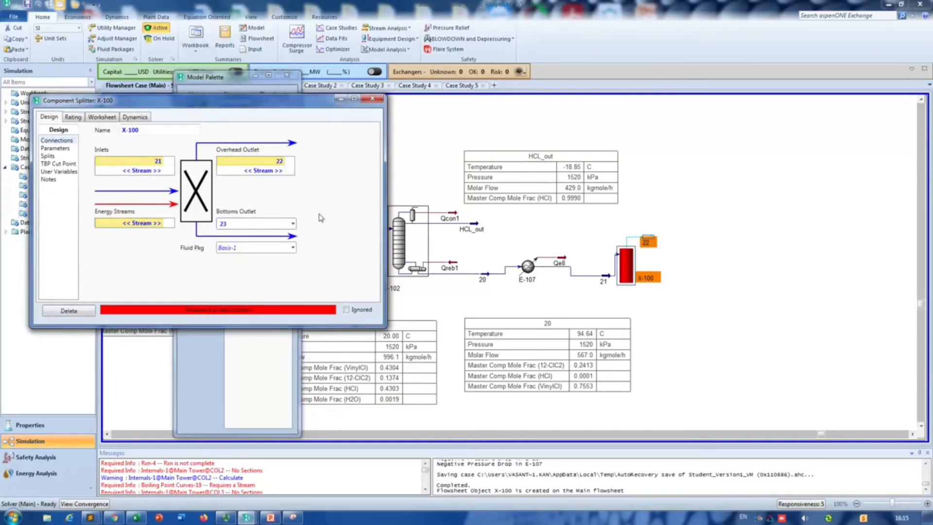
left_click(650, 224)
left_click(372, 98)
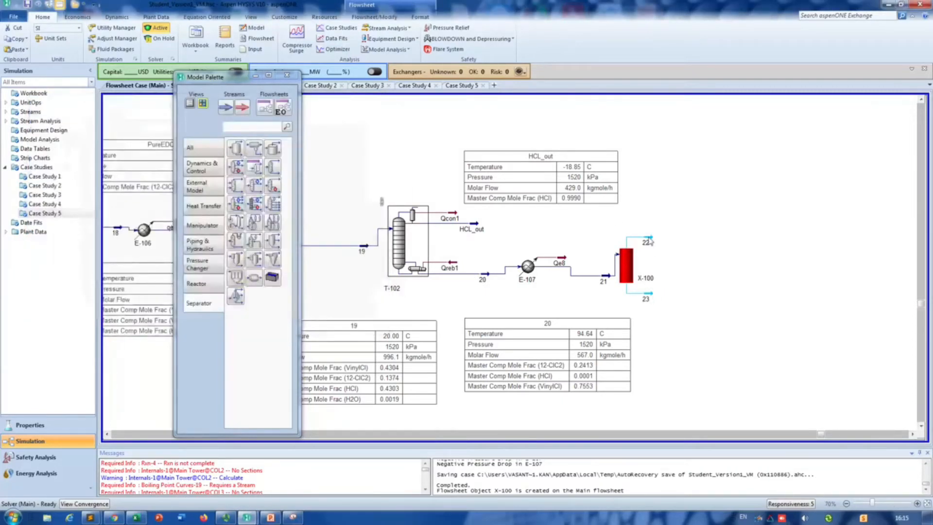
Step: In splitter X-100, set the vapour fraction to 0 for stream 22 and 1 for stream 23, and equalize all stream pressures
double_click(626, 265)
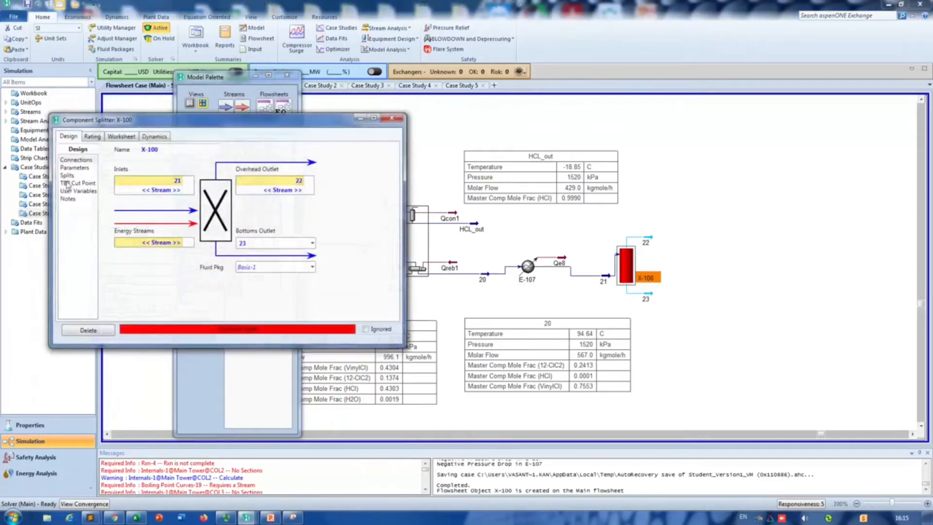
left_click(75, 167)
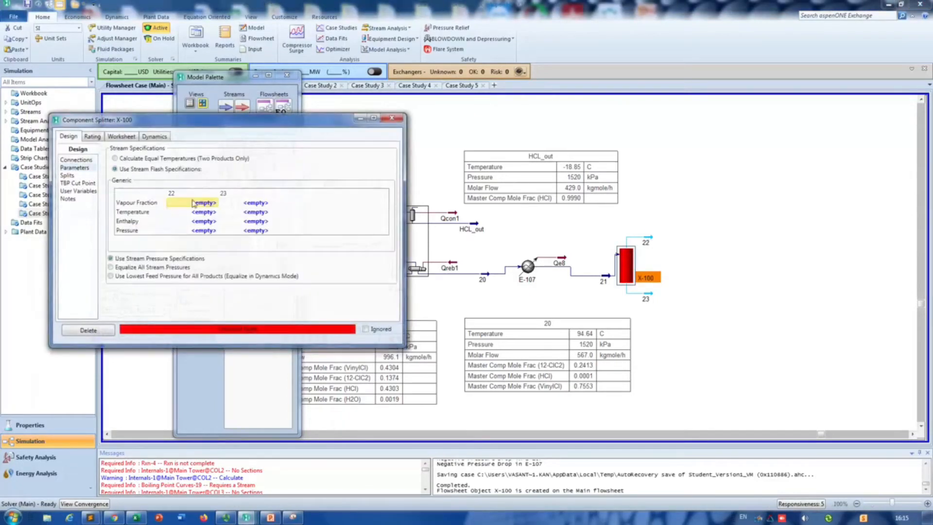
type("0")
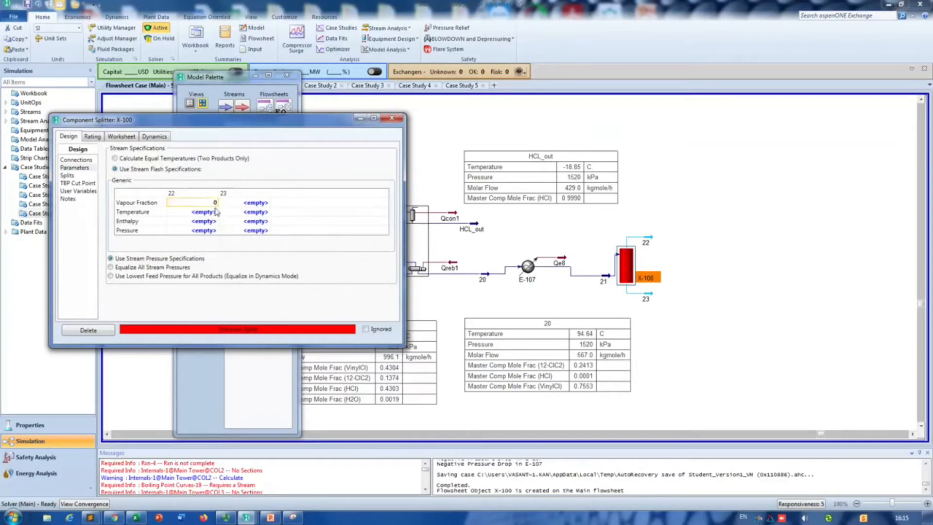
left_click(262, 204)
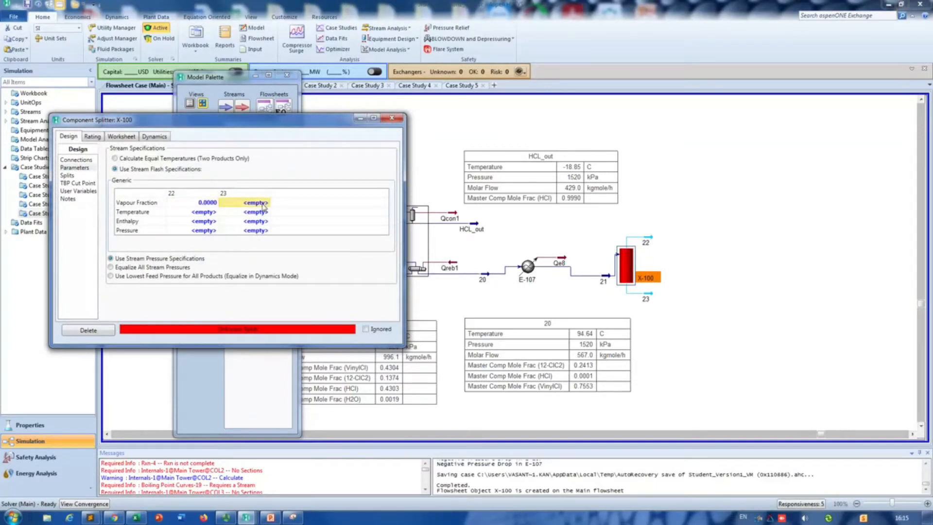
type("1")
left_click(195, 231)
left_click(162, 269)
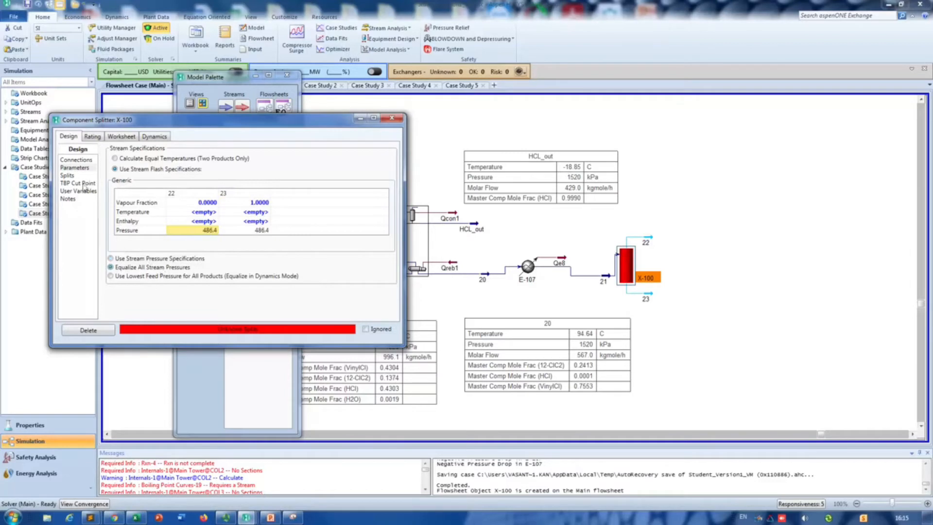
Step: Try split fractions to stream 22 in X-100 of 1 for VinylCl and 0 for all other components
left_click(73, 175)
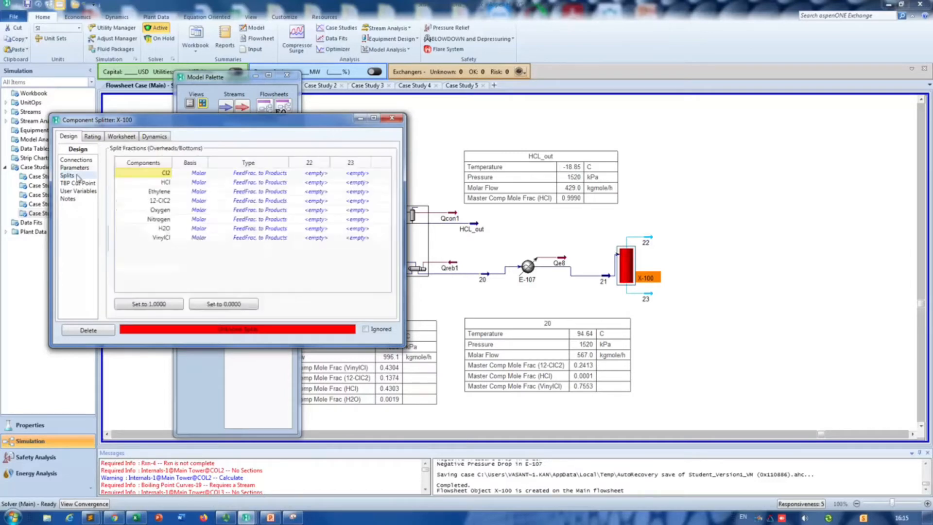
left_click(309, 238)
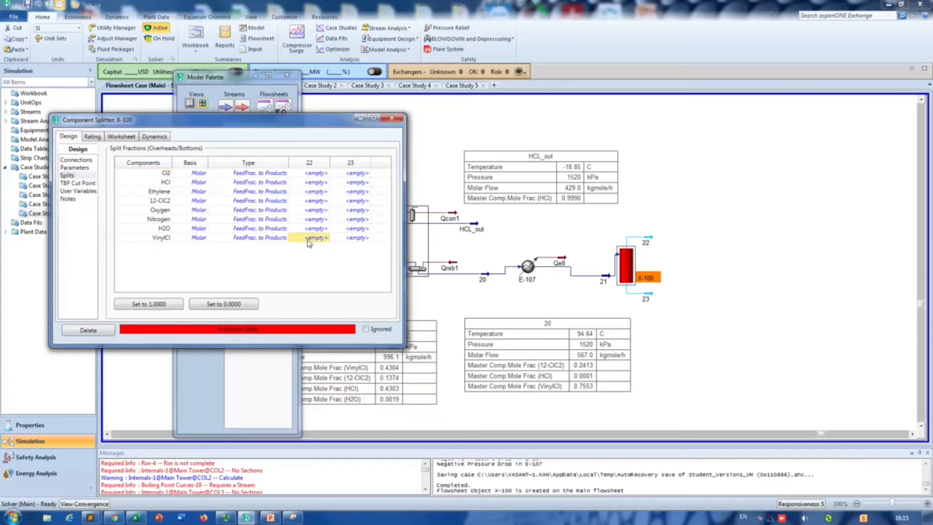
type("1")
left_click(320, 174)
type("0")
left_click(303, 183)
type("0 0 0 0 0 0")
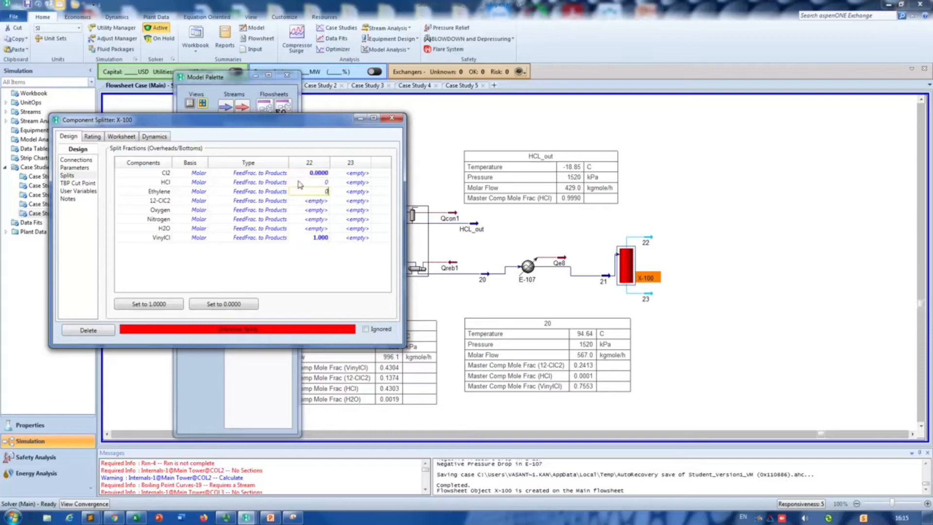
key("Return")
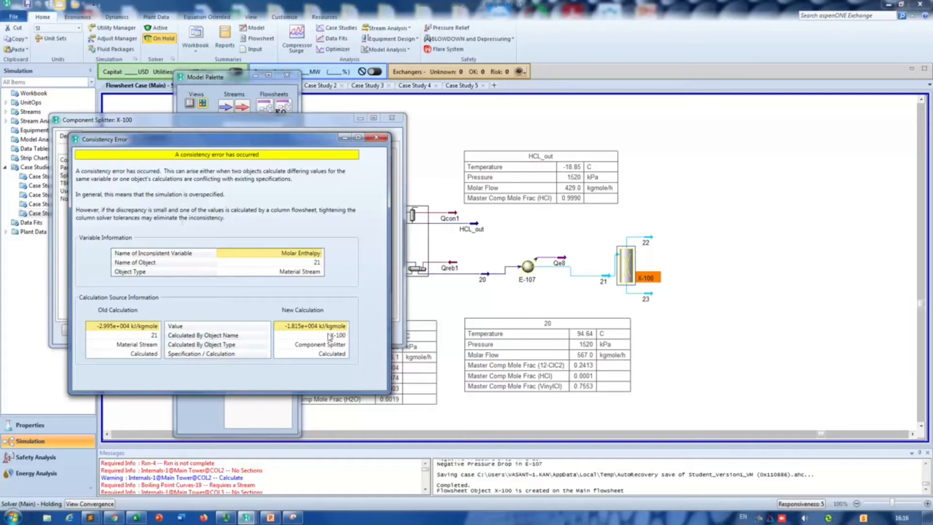
left_click(376, 137)
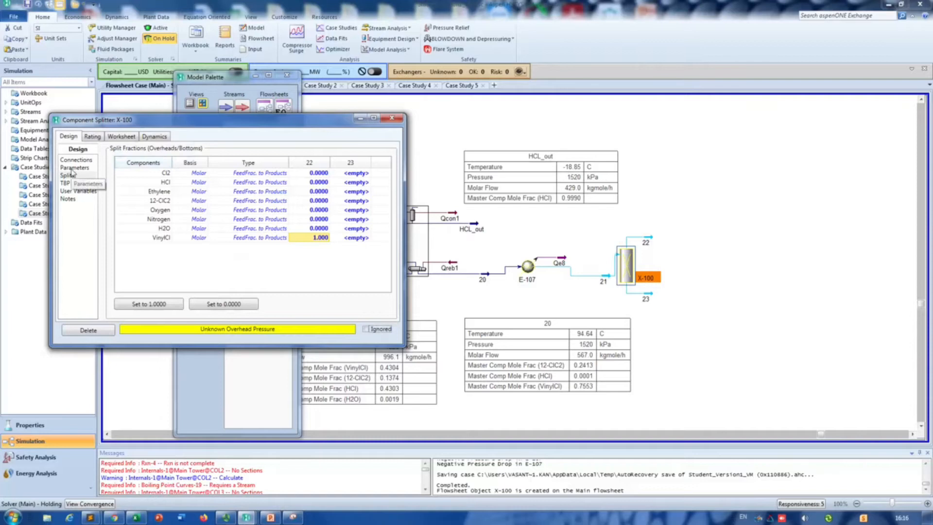
Step: Check stream 21, delete splitter X-100 with streams 22 and 23, and set the solver back to active
double_click(608, 281)
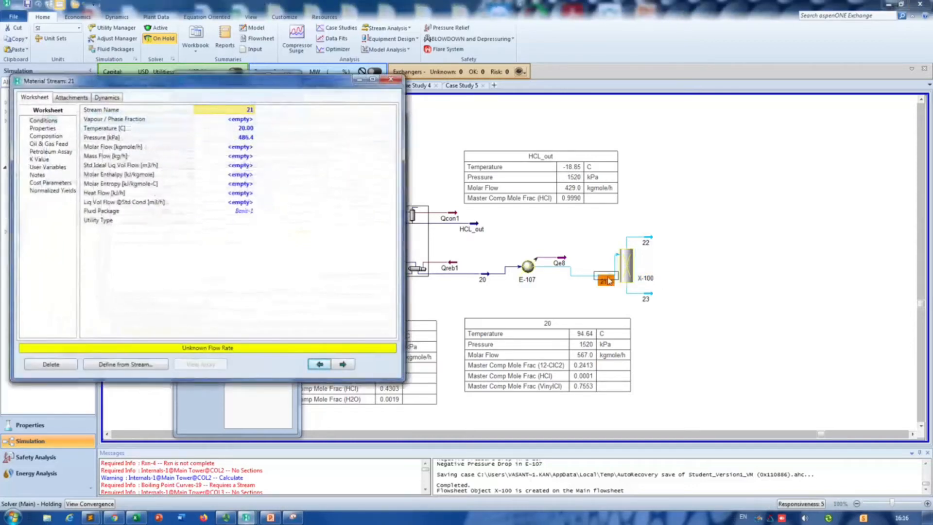
left_click(391, 80)
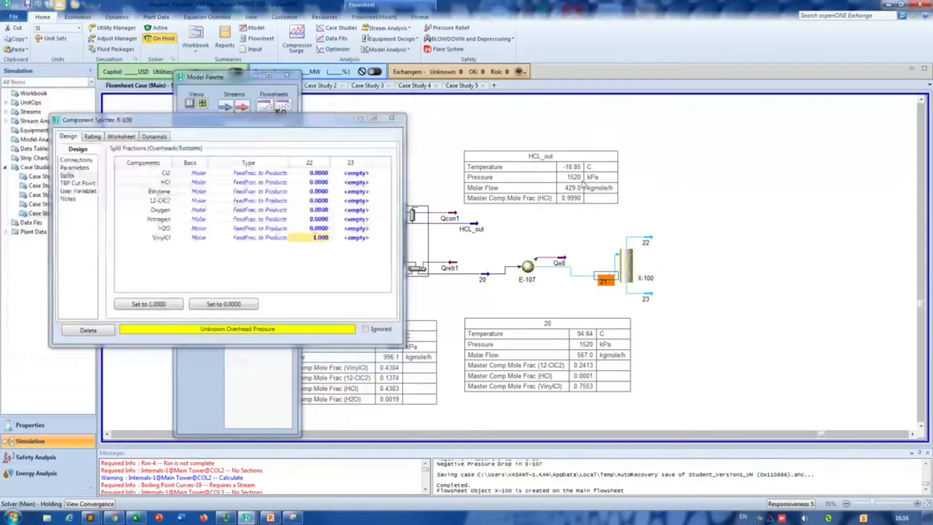
left_click(394, 109)
left_click_drag(700, 209, 620, 307)
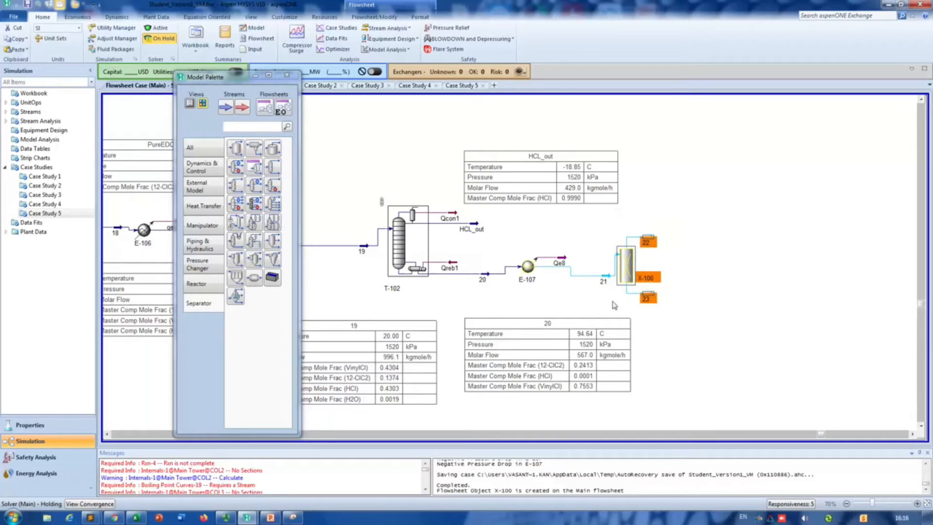
key("Delete")
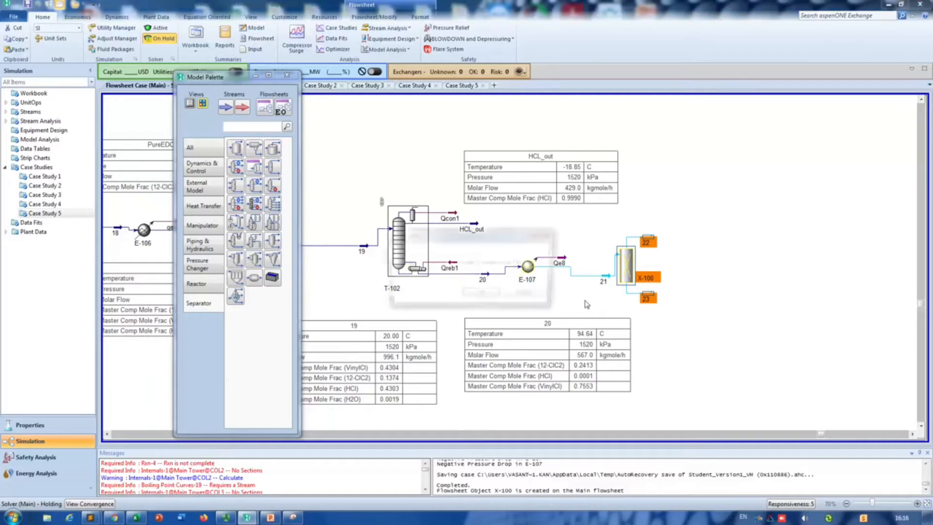
left_click(496, 295)
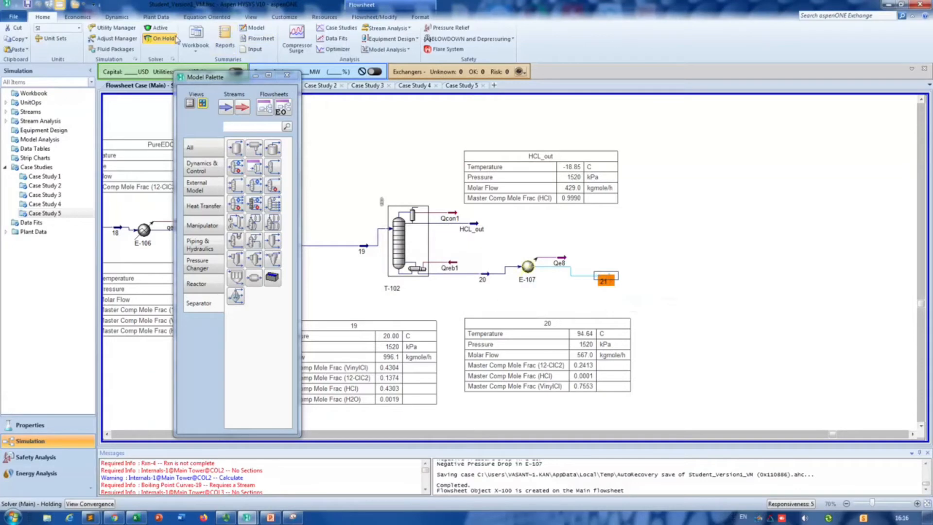
left_click(156, 28)
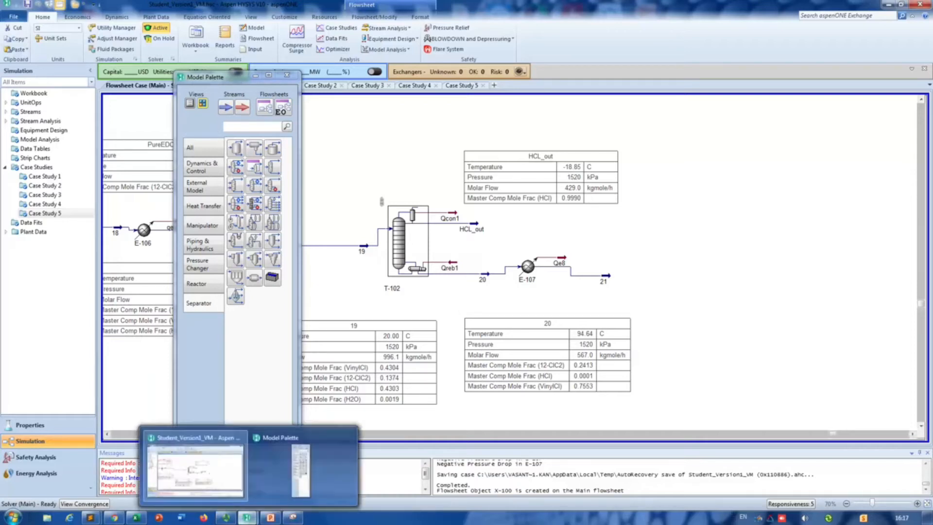
left_click(222, 520)
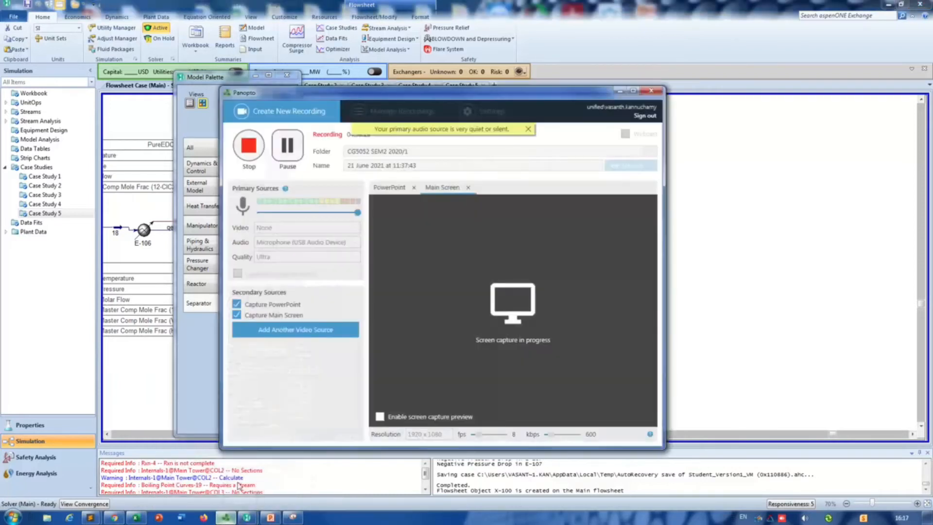
left_click(281, 144)
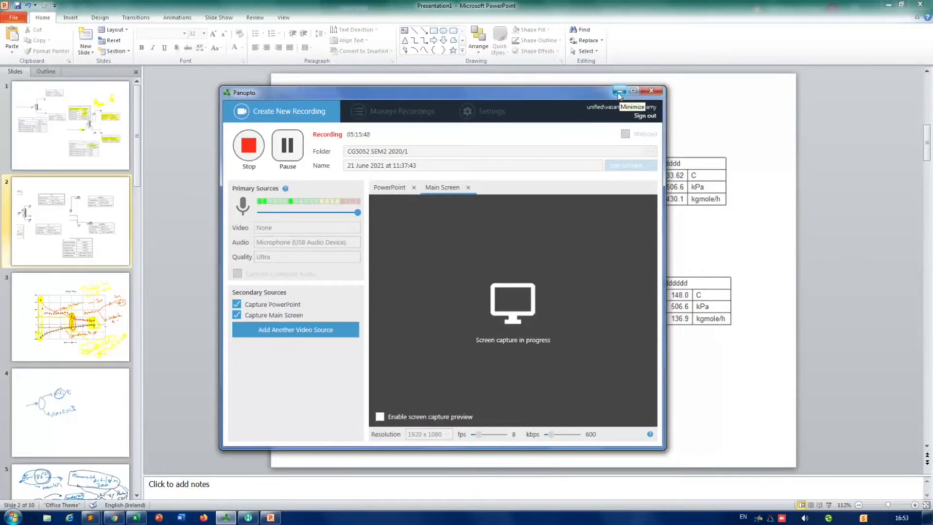
left_click(618, 92)
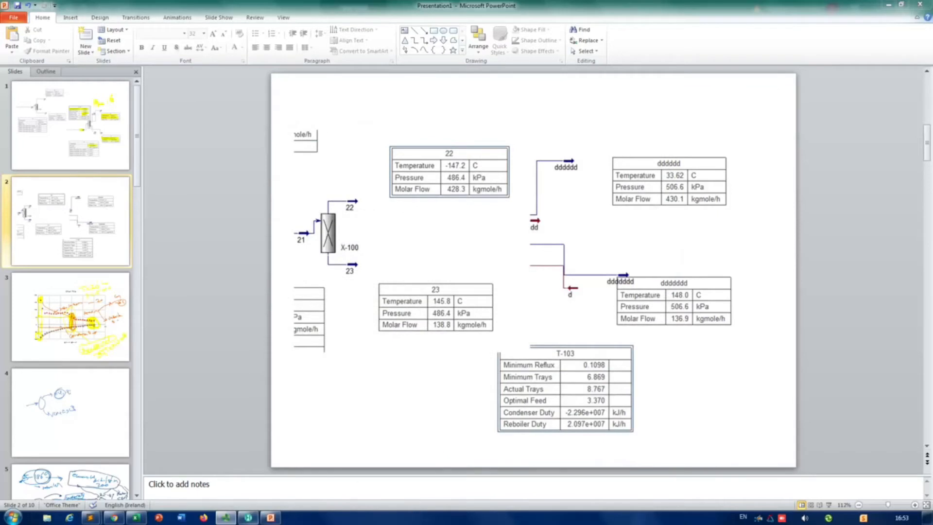
Step: Switch back to HYSYS and check the temperature, pressure and phase conditions of stream 21
left_click(248, 517)
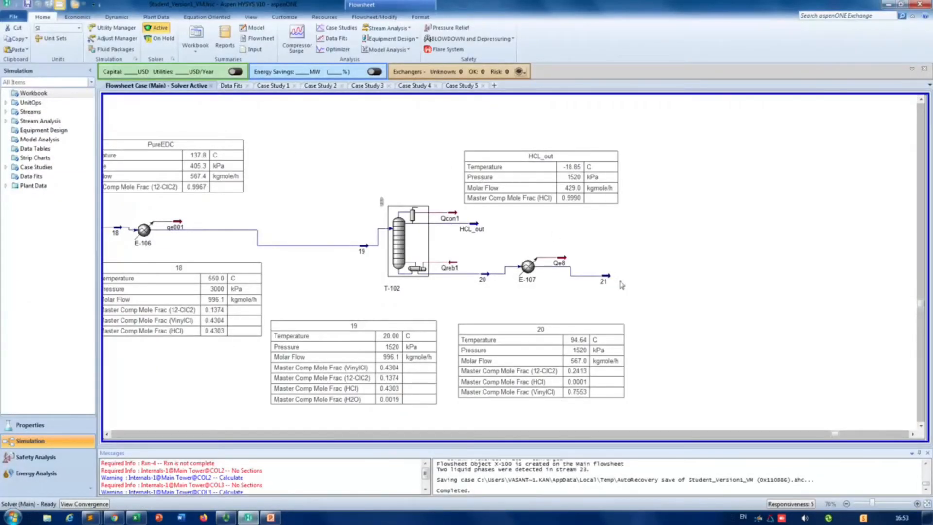
mouse_move(611, 281)
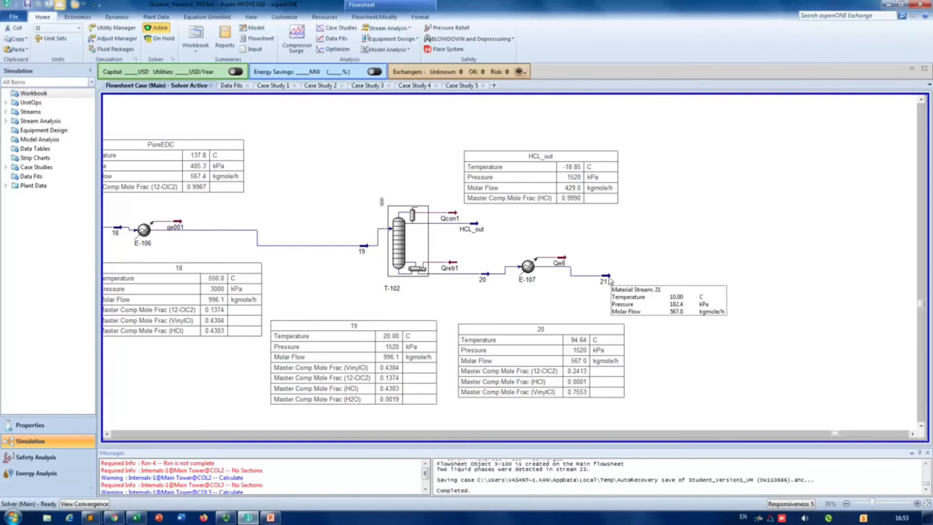
double_click(607, 281)
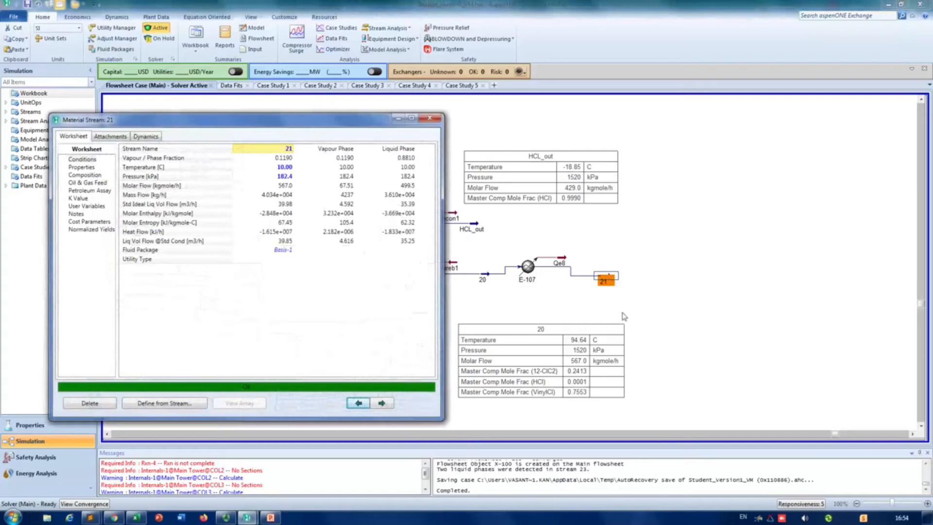
left_click(430, 119)
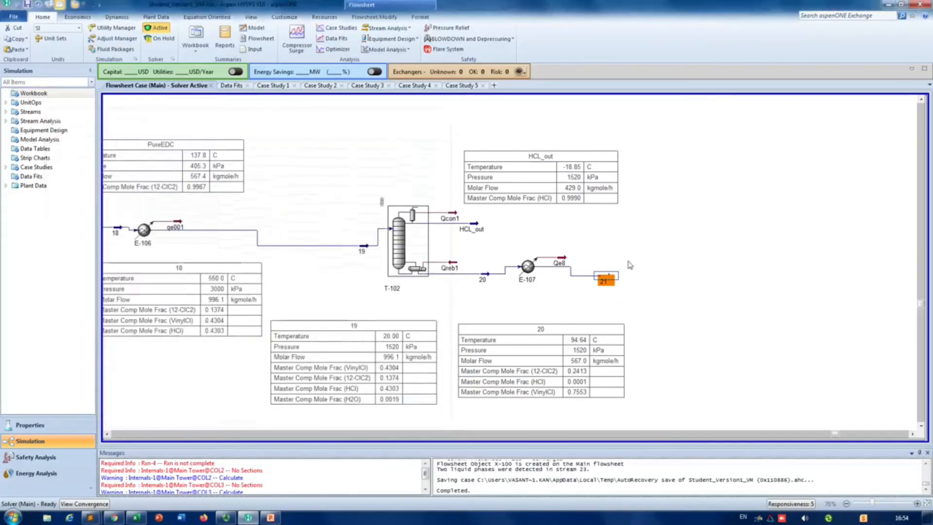
Step: Move stream 21 farther from cooler E-107, show its property table and place the table below the stream
left_click_drag(607, 280, 669, 281)
right_click(669, 281)
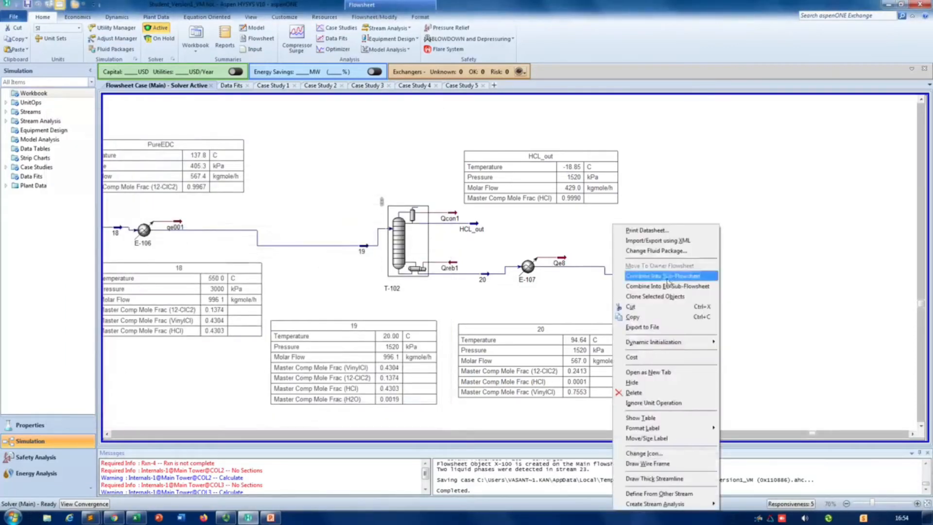
left_click(651, 417)
left_click_drag(708, 317, 670, 333)
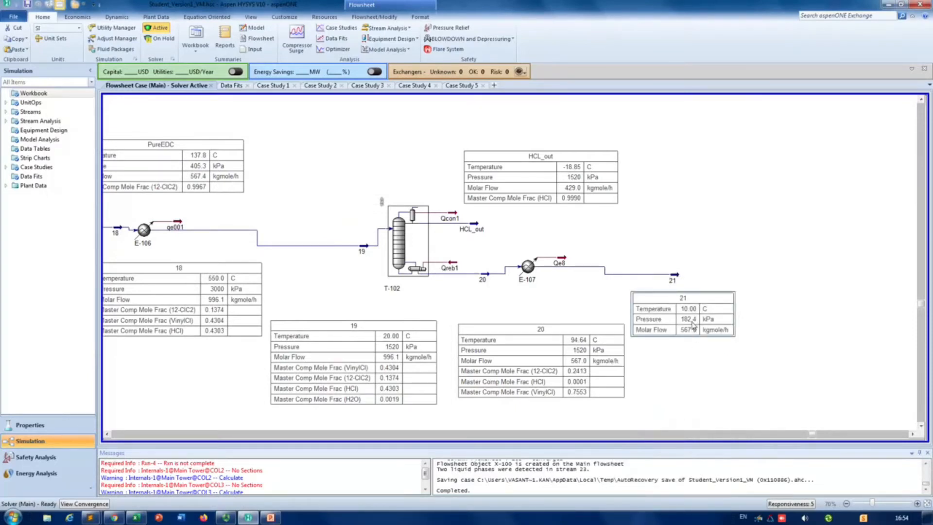
Step: Set the pressure of stream 21 to 1013 kPa, close its properties and move its table slightly lower
double_click(679, 280)
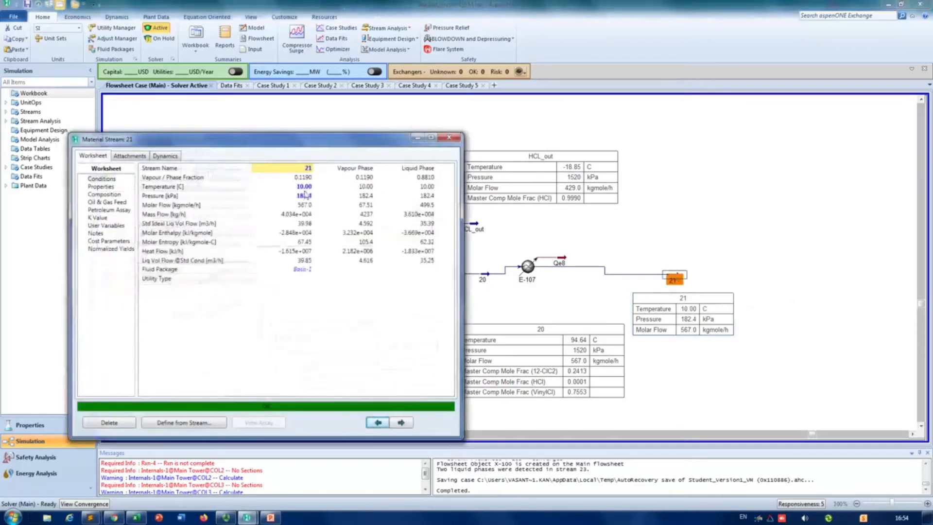
left_click(304, 195)
type("1")
left_click(361, 195)
left_click(324, 262)
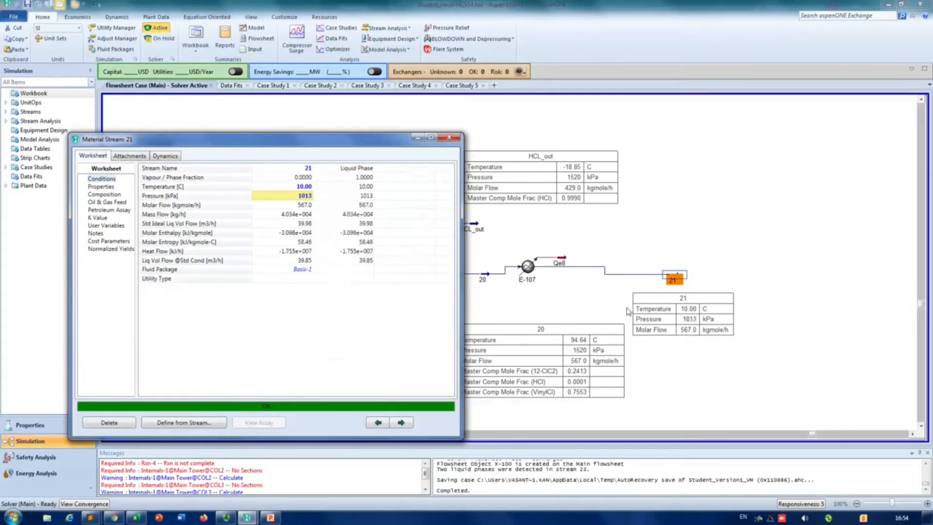
left_click(608, 298)
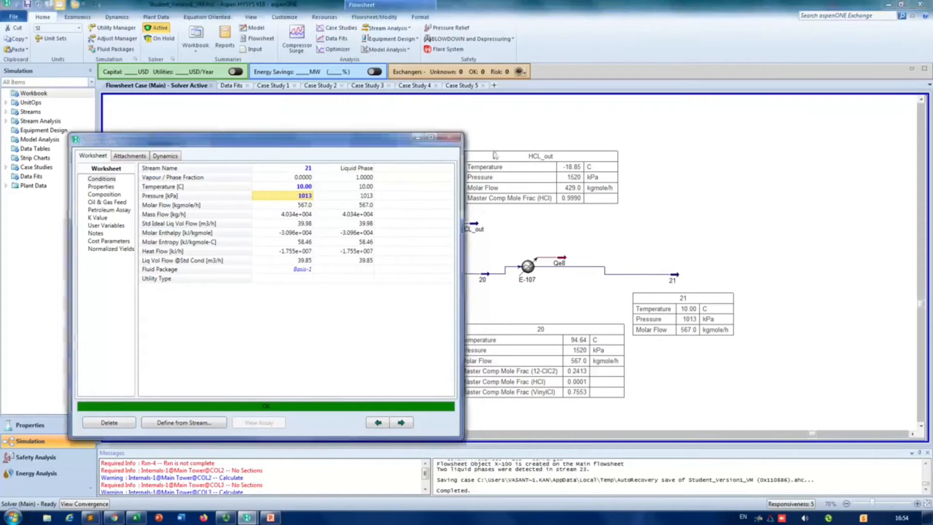
left_click_drag(711, 318, 717, 340)
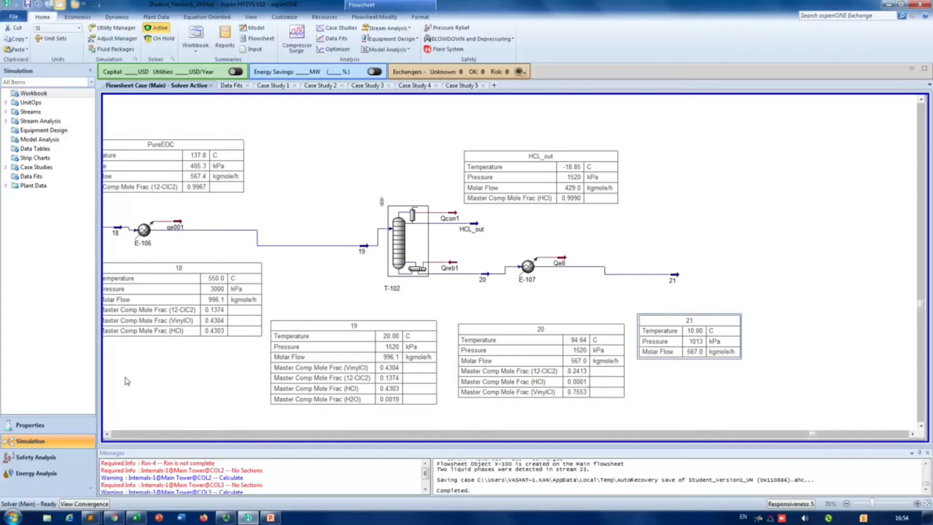
Step: Place a Component Splitter from the separator models after stream 21 and open its properties
key("F4")
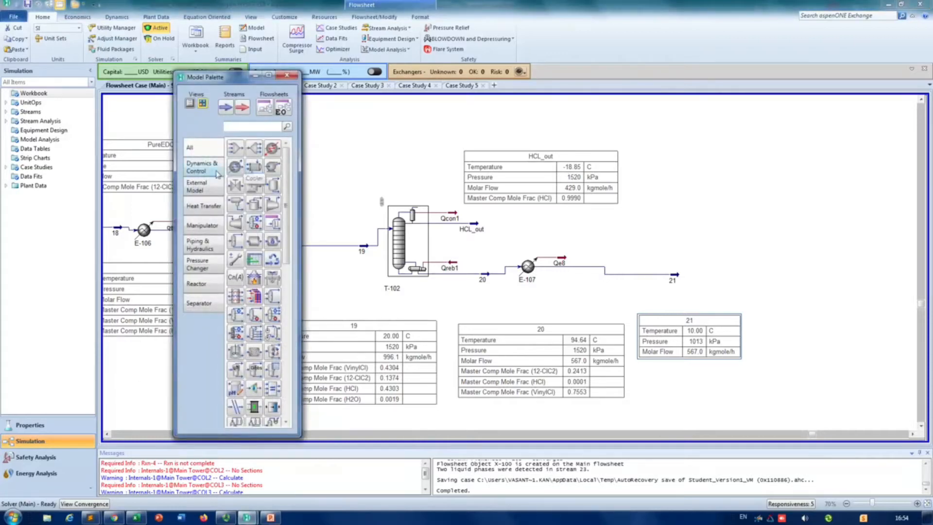
left_click(203, 301)
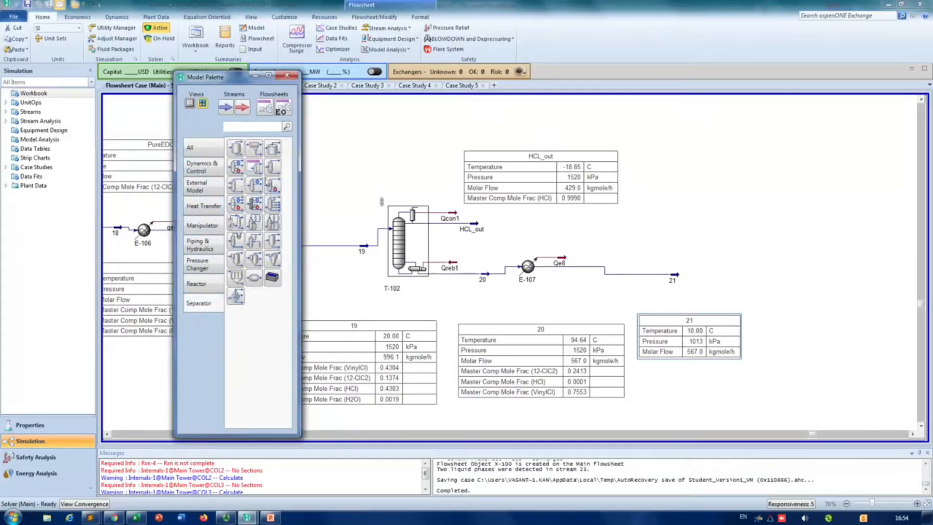
left_click_drag(273, 167, 694, 288)
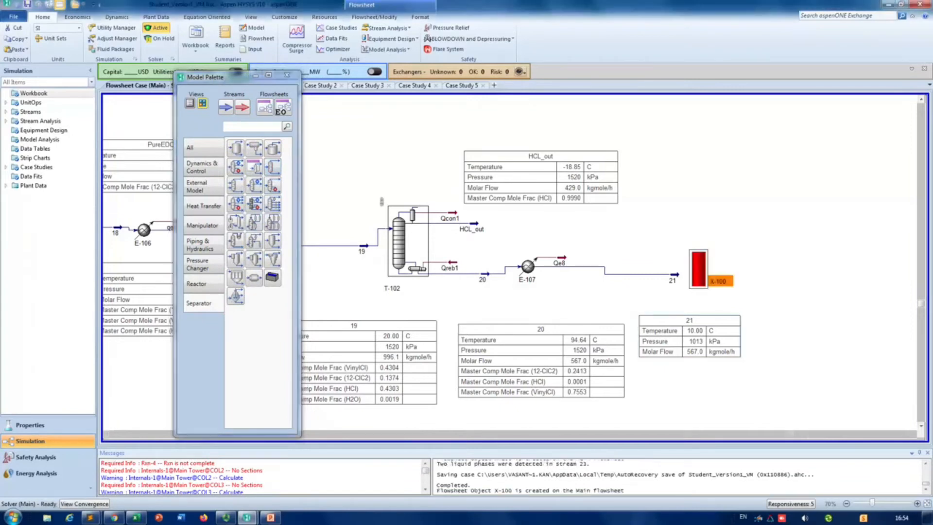
double_click(698, 280)
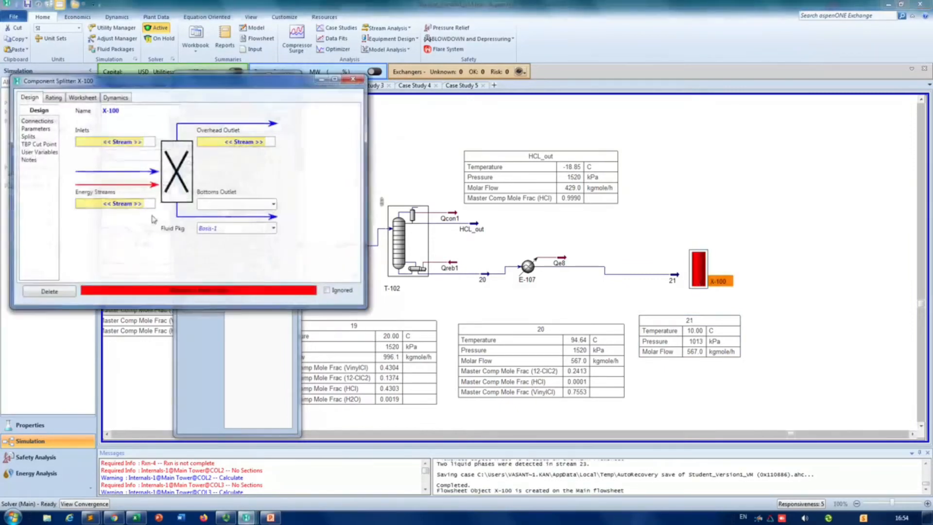
Step: Connect stream 21 as the splitter's inlet, 22 as its overhead outlet and 23 as its bottoms outlet
left_click(142, 143)
left_click(83, 169)
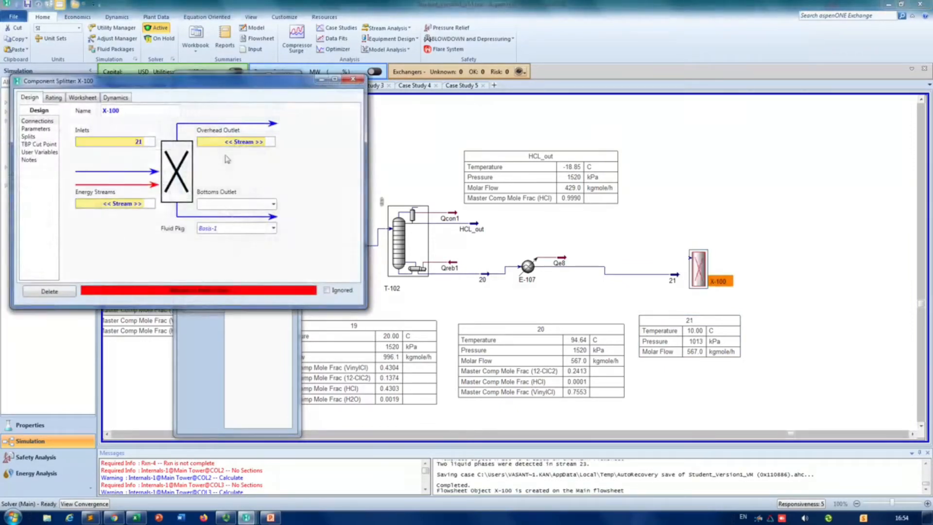
left_click(255, 147)
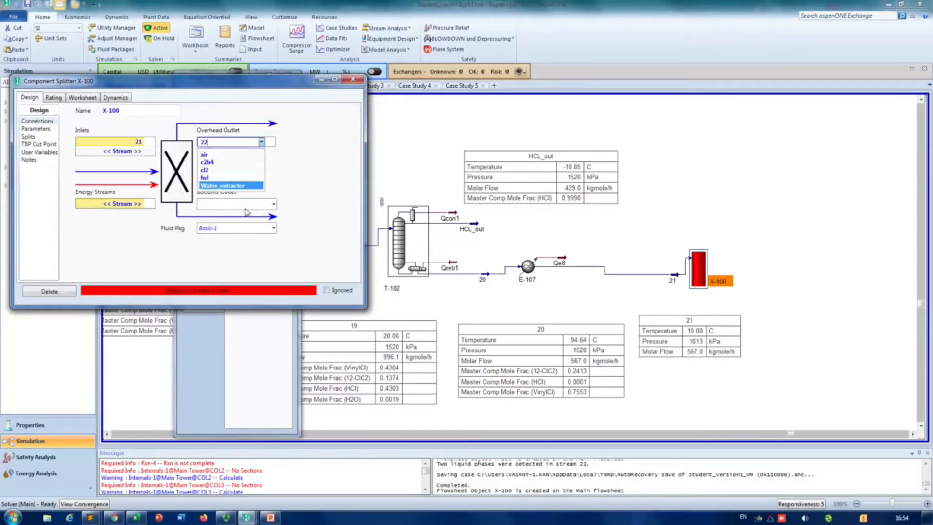
left_click(233, 190)
type("23")
key("Return")
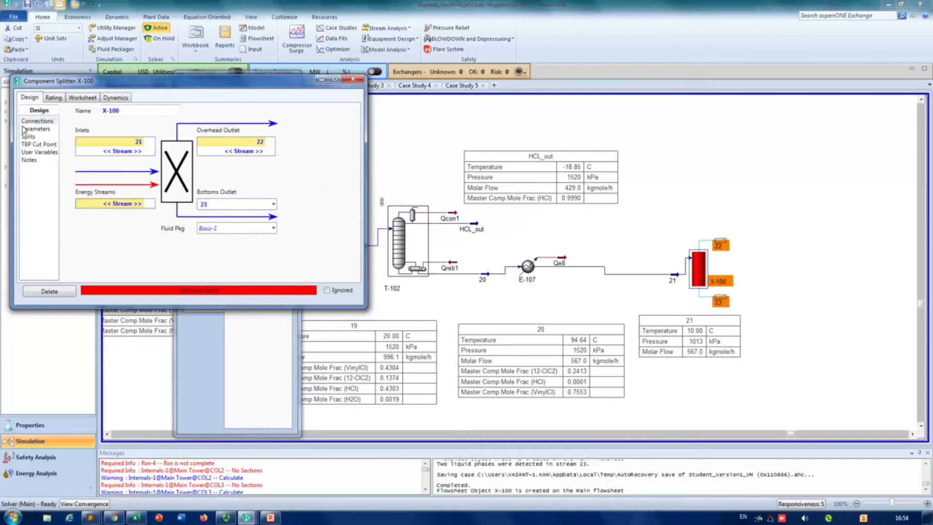
Step: Set the vapour fraction of stream 23 to 1 and equalize all stream pressures in the splitter's parameters
left_click(35, 129)
left_click(217, 165)
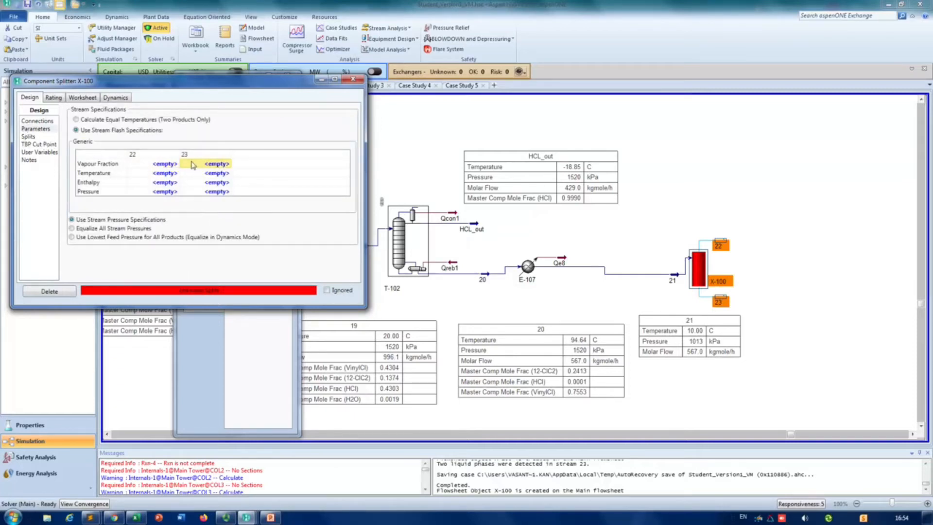
type("1")
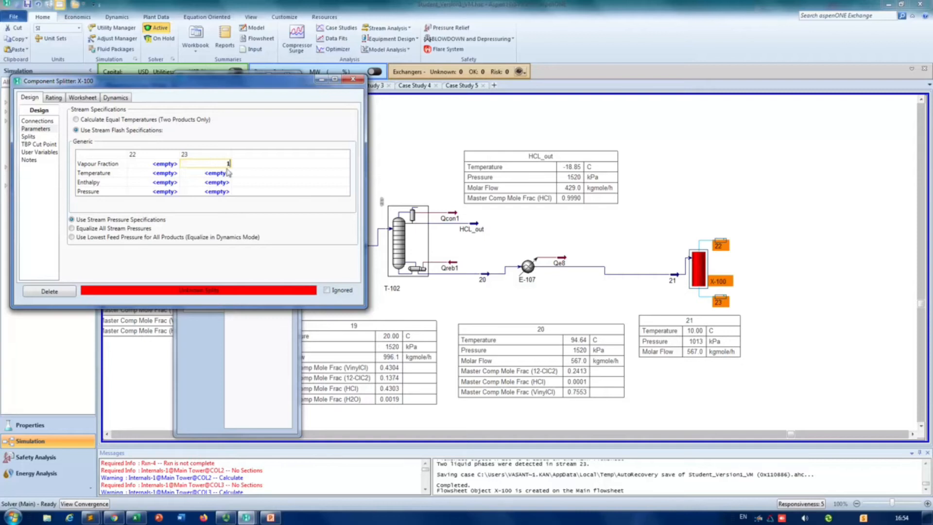
key("Return")
left_click(103, 231)
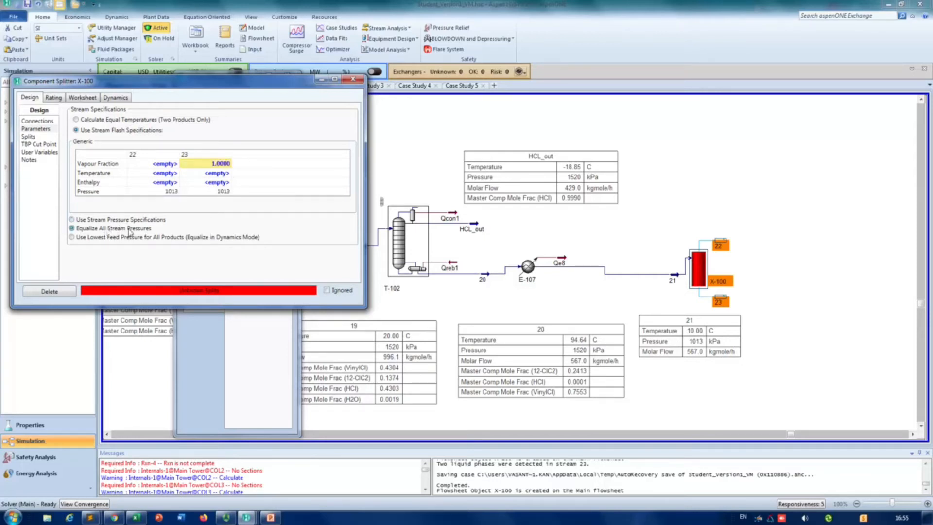
Step: Set the splitter's overhead split fractions to stream 22 to 1 for VinylCl and 0 for all other components
left_click(34, 137)
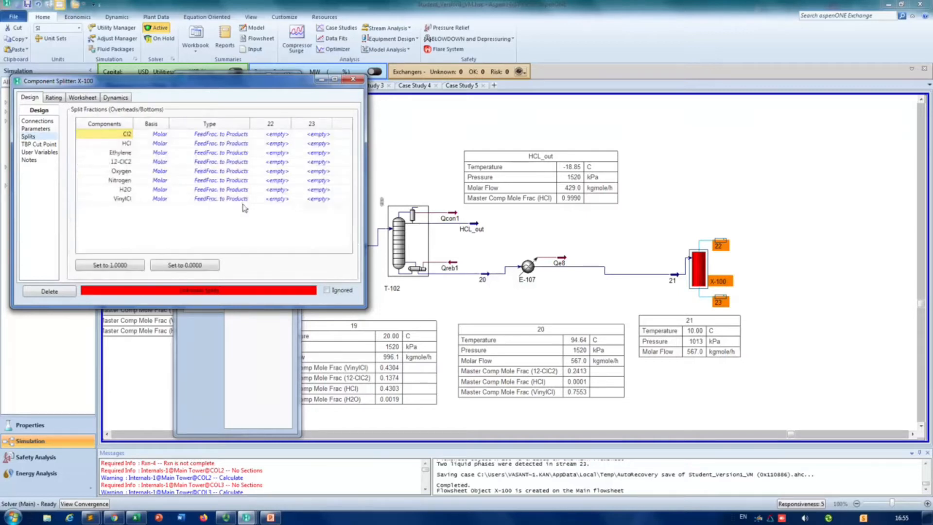
left_click(278, 199)
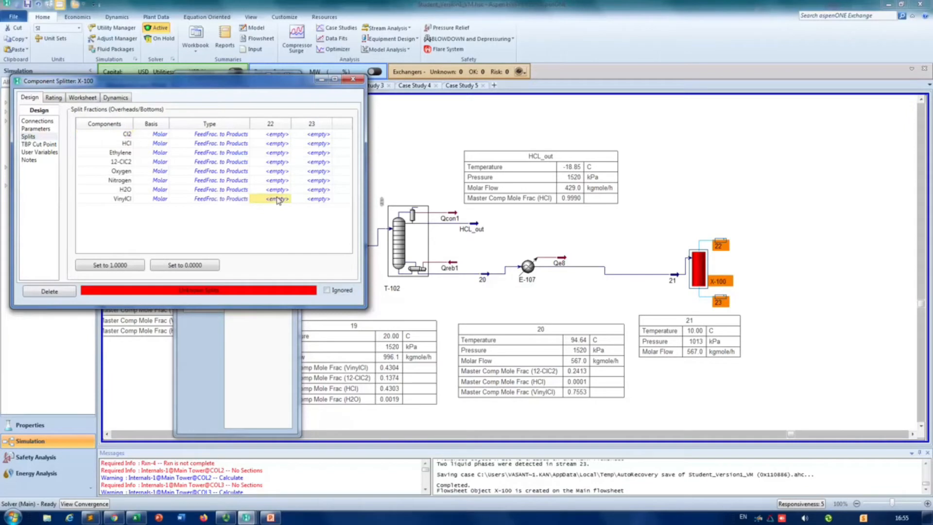
type("1")
left_click(281, 135)
type("0")
key("Return")
type("0")
key("Return")
type("0")
key("Return")
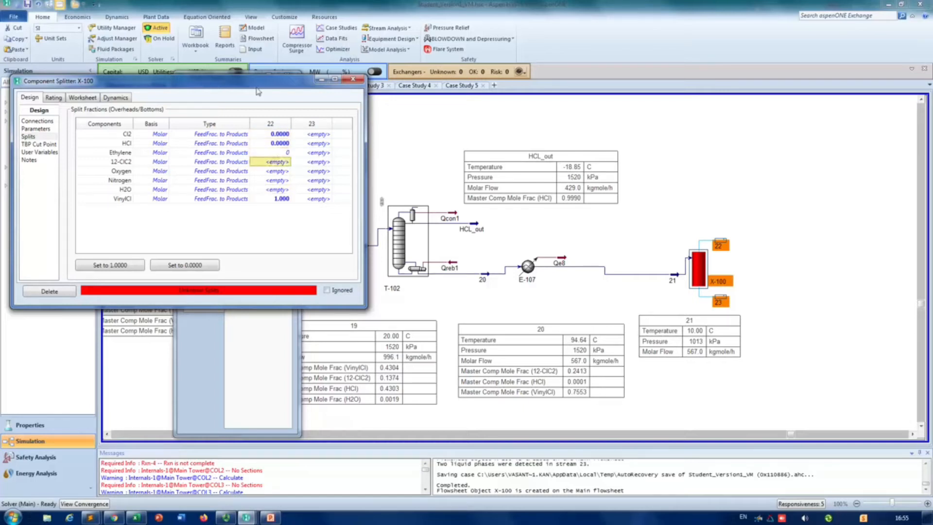
type("0")
key("Return")
type("0")
key("Return")
type("0")
key("Return")
type("0")
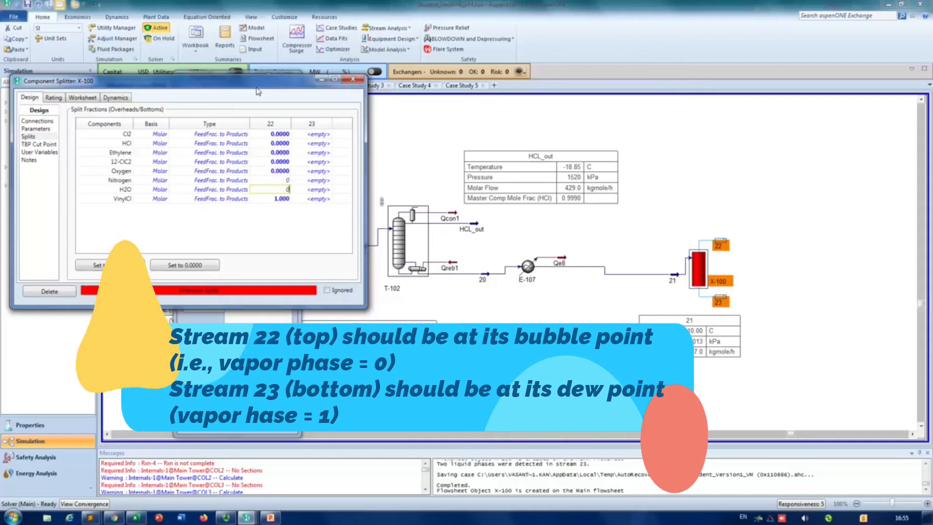
key("Return")
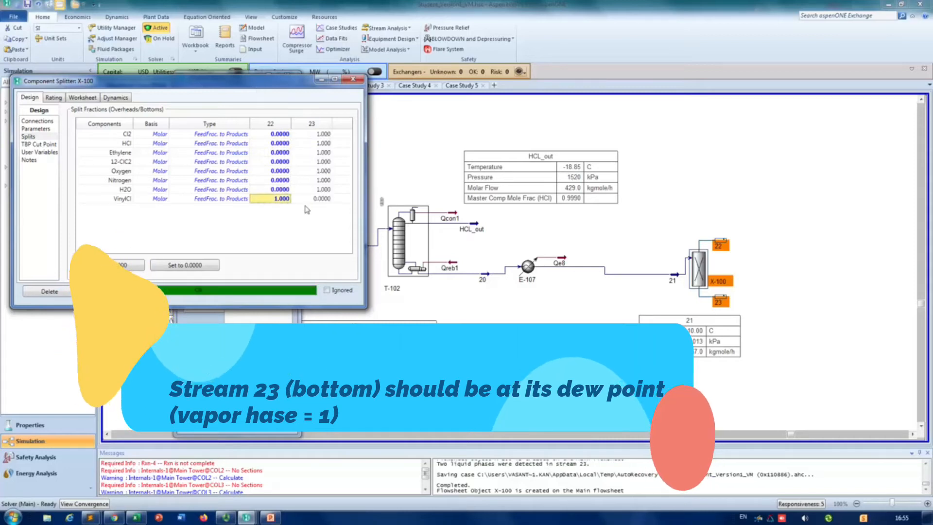
Step: Check the splitter's stream parameters, close its properties and delete the splitter with streams 22 and 23
left_click(39, 129)
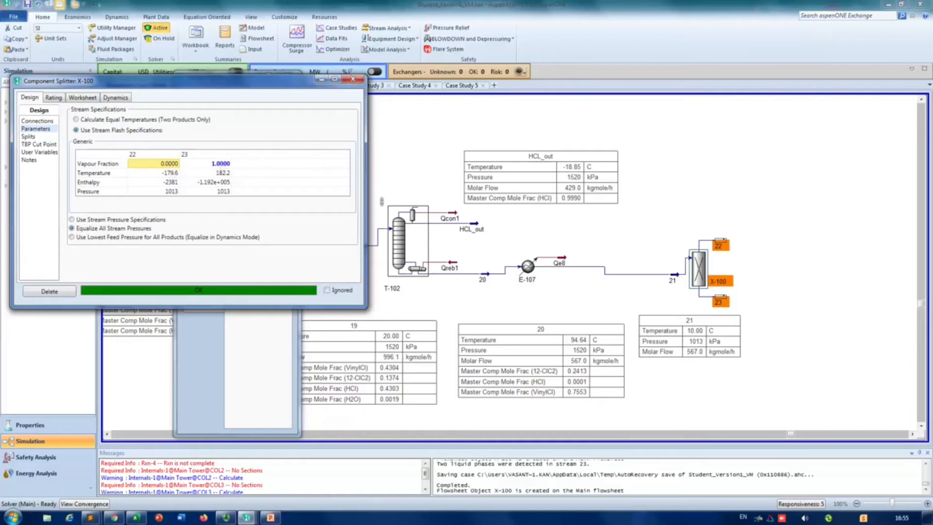
left_click(353, 79)
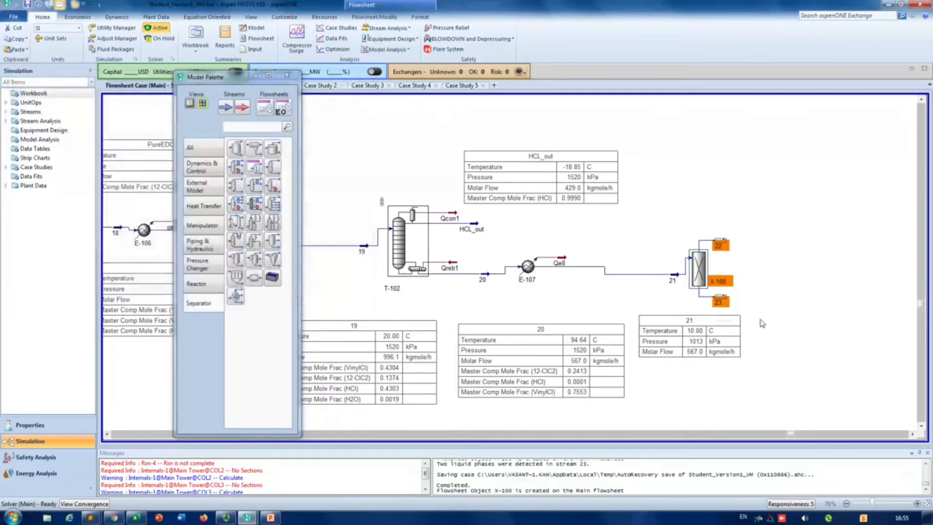
key("Delete")
left_click(492, 300)
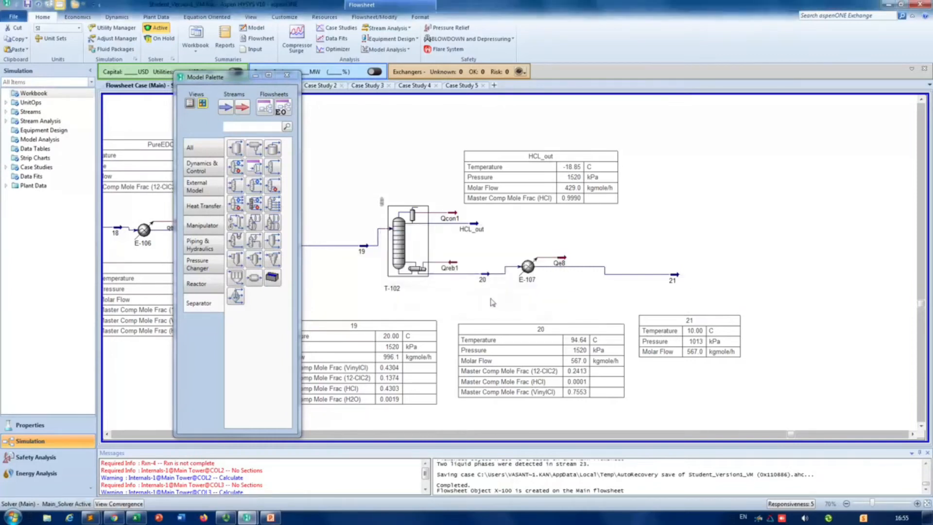
Step: Add a new Component Splitter after stream 21 with inlet 21, overhead outlet 22 and bottoms outlet 23
left_click_drag(274, 172, 689, 269)
double_click(692, 272)
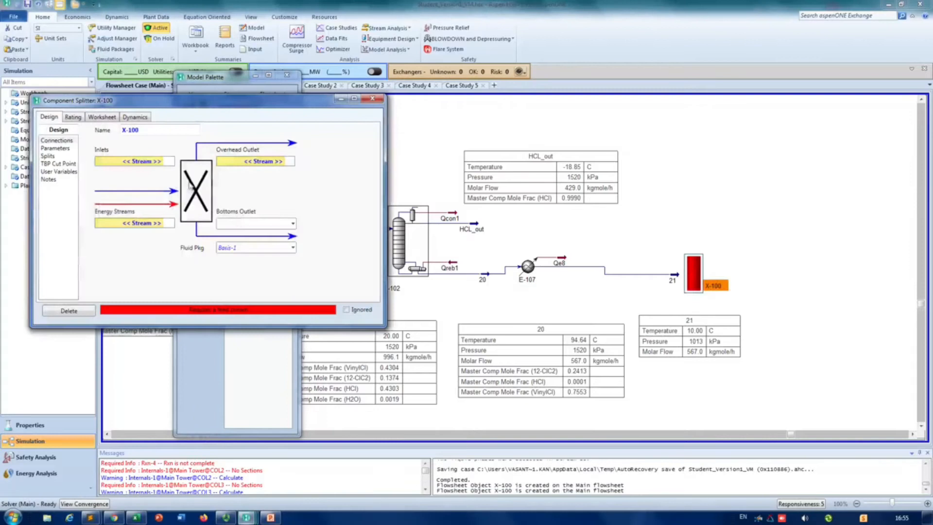
left_click(160, 162)
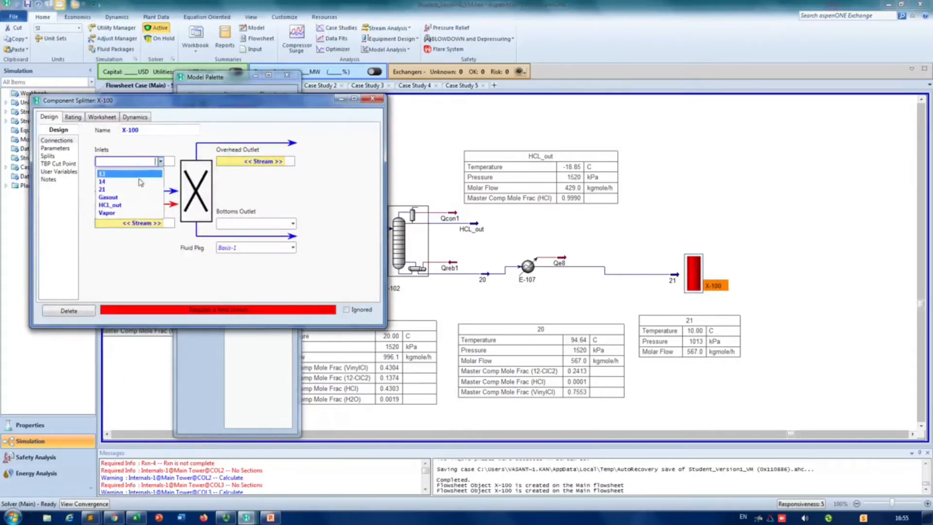
left_click(116, 188)
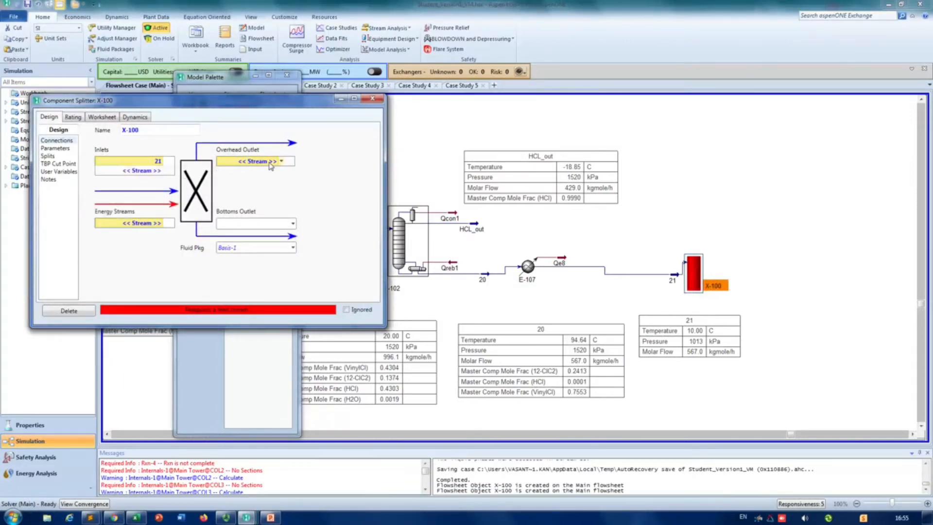
left_click(270, 162)
type("22")
key("Return")
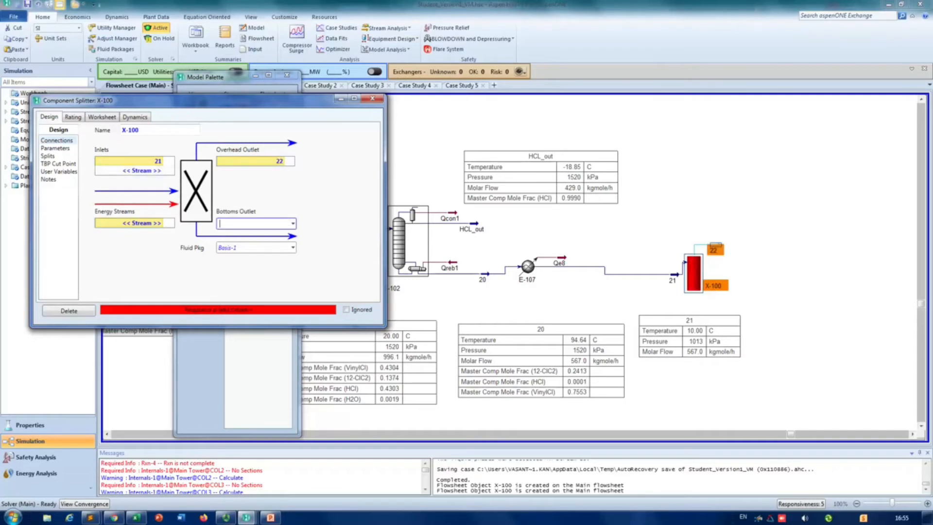
key("Return")
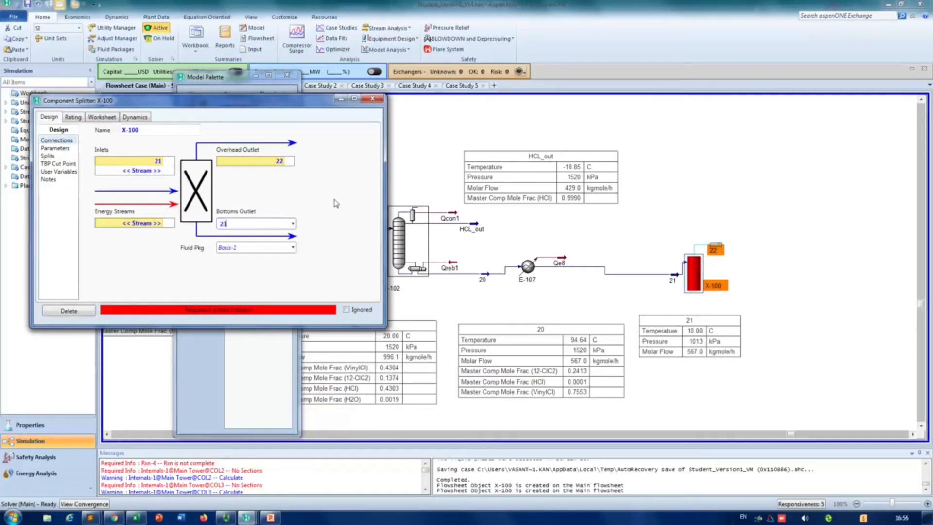
Step: Set the vapour fraction of overhead stream 22 to 0 in the splitter's parameters
left_click(49, 156)
left_click(55, 148)
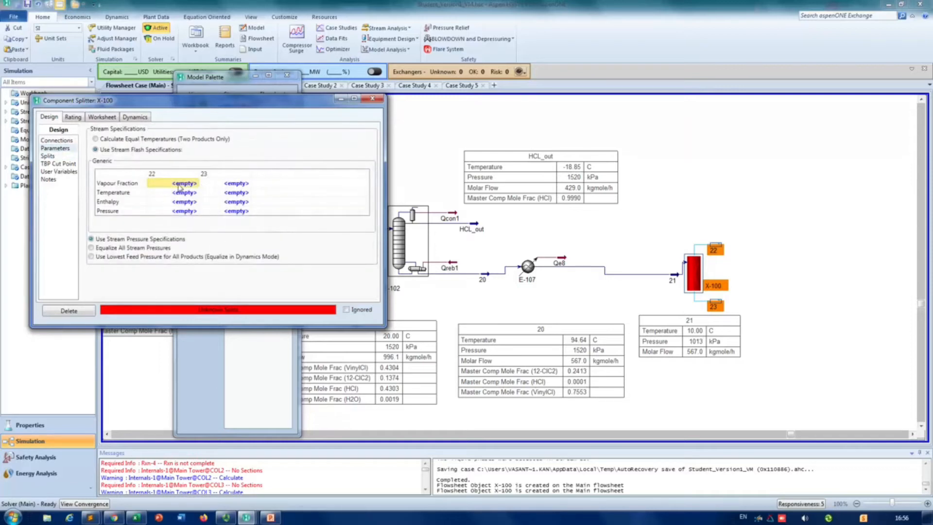
type("0")
key("Return")
Step: Set the split fractions to stream 22 to 0 for every component except VinylCl, and VinylCl to 1
left_click(48, 156)
left_click(293, 154)
type("0 0 0 0 0 0")
key("Return")
type("0")
key("Return")
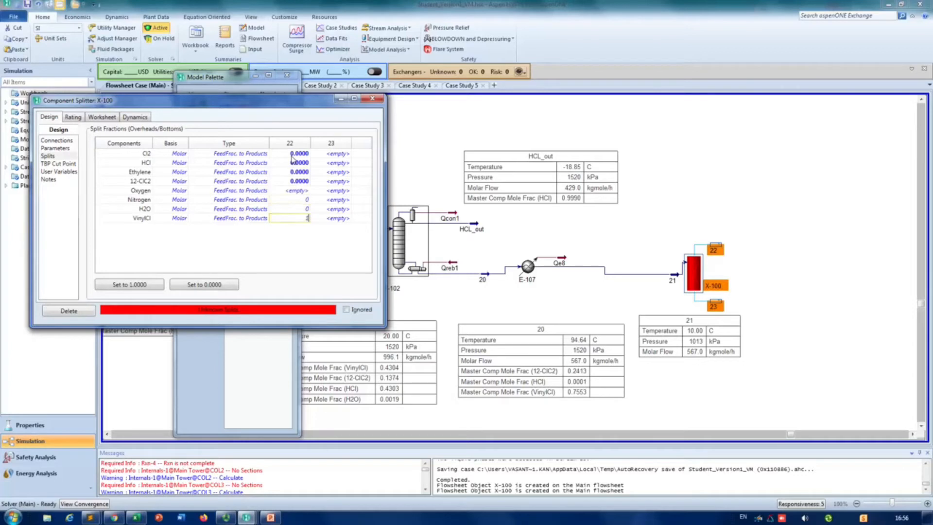
type("1")
key("Return")
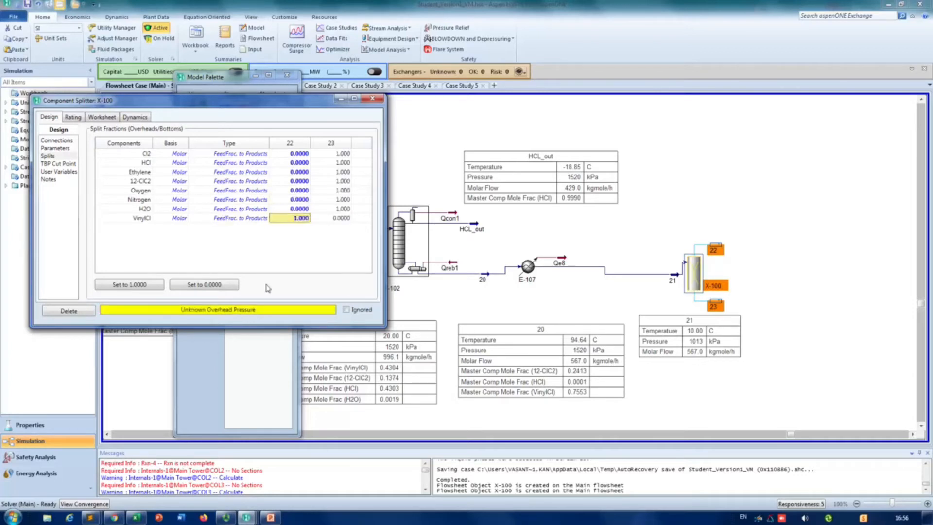
Step: Equalize all stream pressures of the splitter, check the resulting outlet conditions and close its properties
left_click(55, 147)
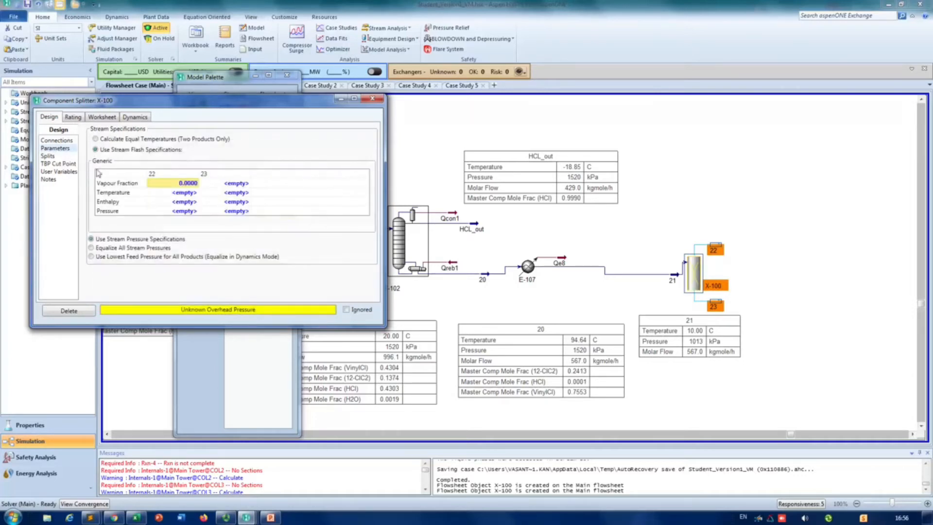
left_click(115, 250)
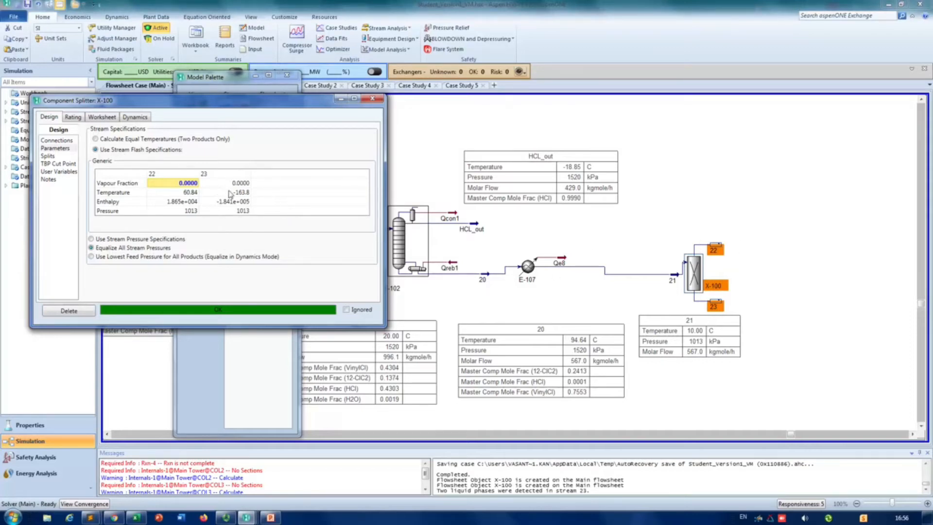
mouse_move(234, 215)
left_click(372, 99)
Step: Delete the component splitter together with its outlet streams 22 and 23
left_click_drag(797, 206, 677, 325)
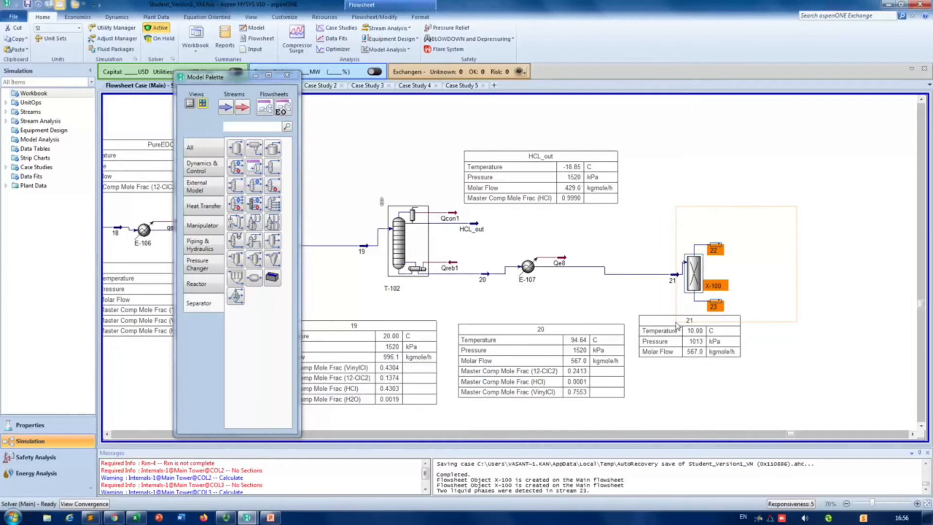
left_click_drag(676, 323, 676, 323)
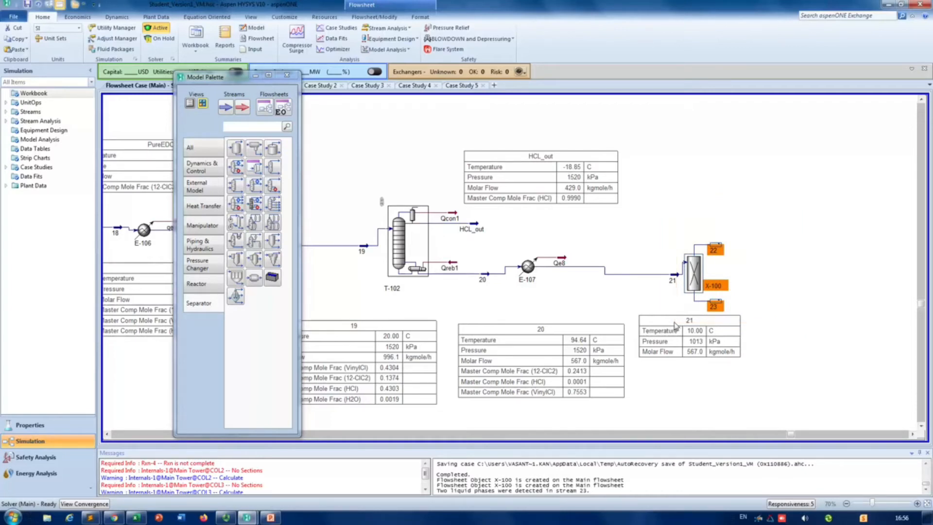
key("Delete")
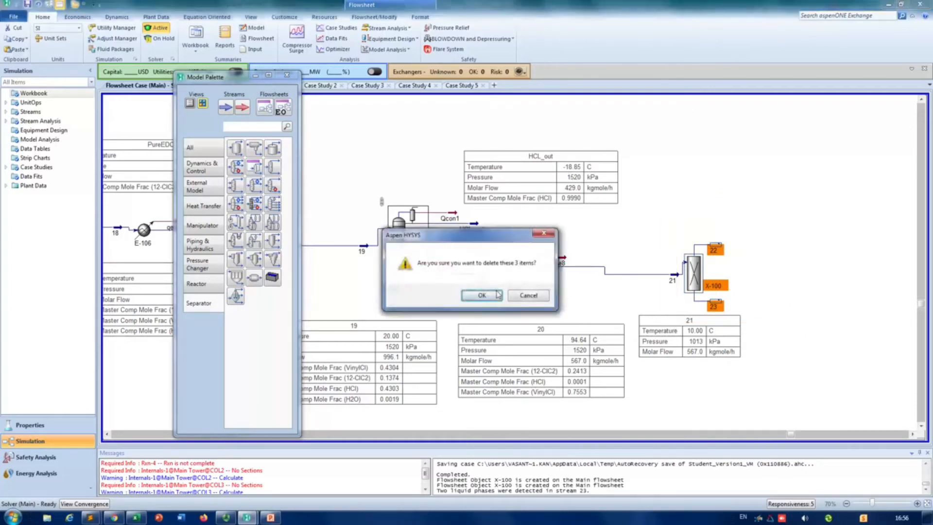
left_click(497, 293)
Step: Place another Component Splitter after stream 21 and connect stream 21 as its inlet
double_click(268, 179)
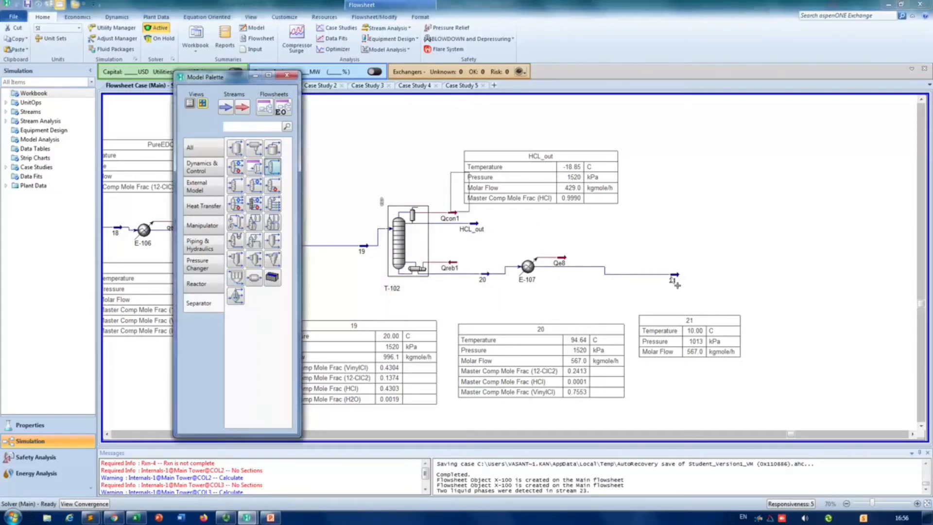
left_click(179, 181)
left_click(143, 209)
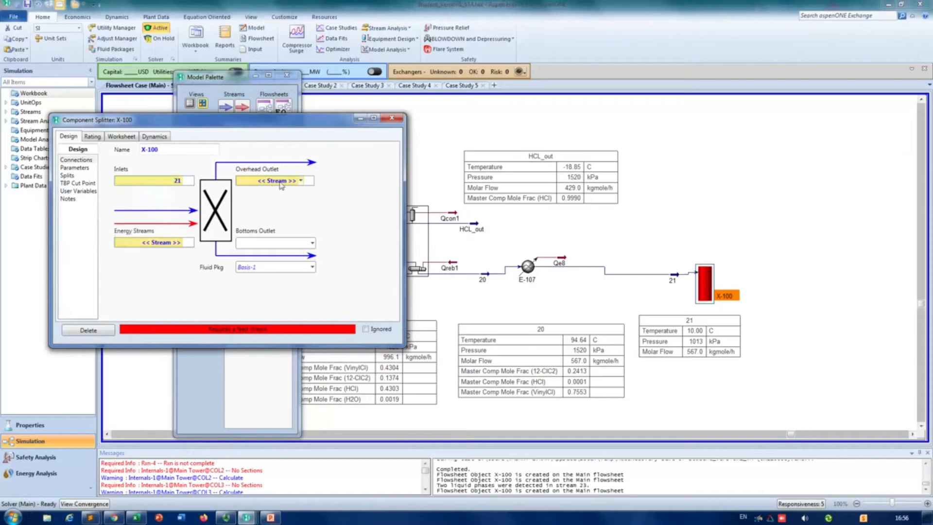
Step: Connect stream 22 as the splitter's overhead outlet and stream 23 as its bottoms outlet
left_click(284, 182)
type("2")
key("Return")
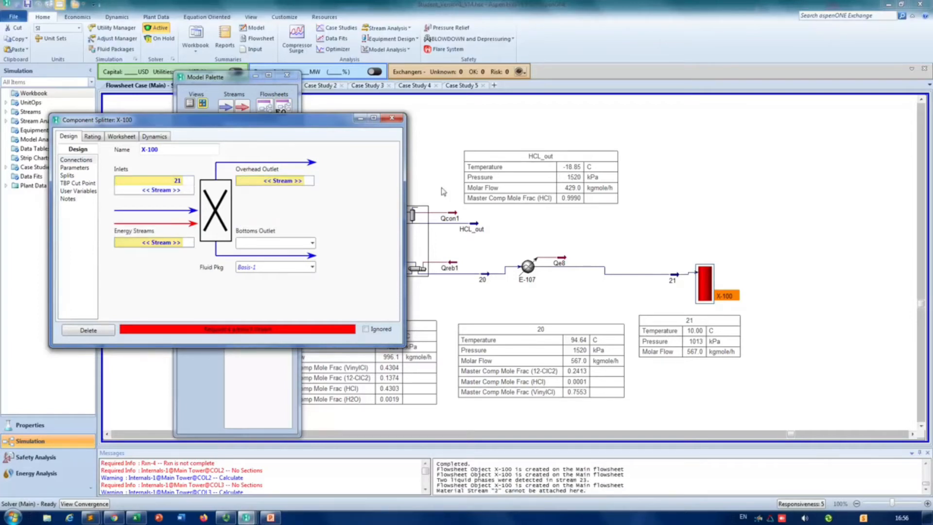
left_click(292, 184)
type("22")
key("Return")
left_click(287, 245)
type("23")
key("Return")
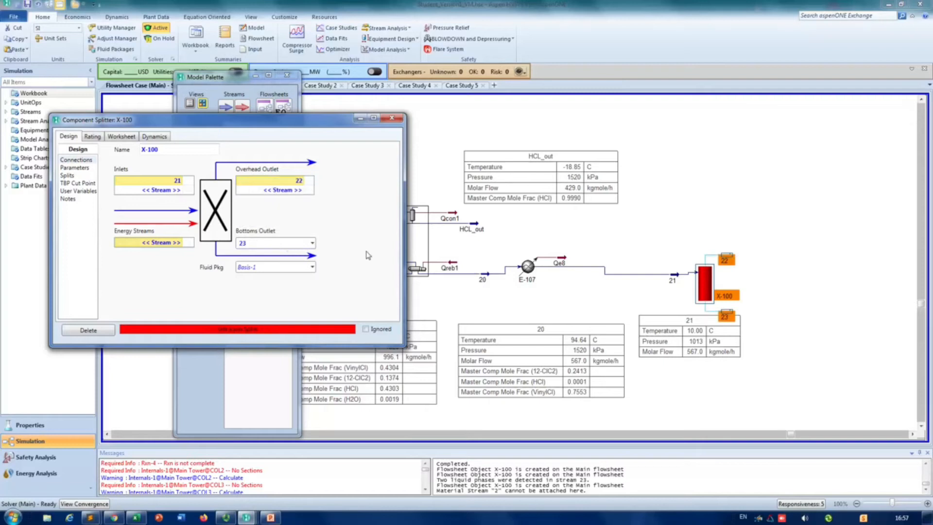
Step: Set the vapour fraction of the splitter's bottoms stream 23 to 1
left_click(75, 168)
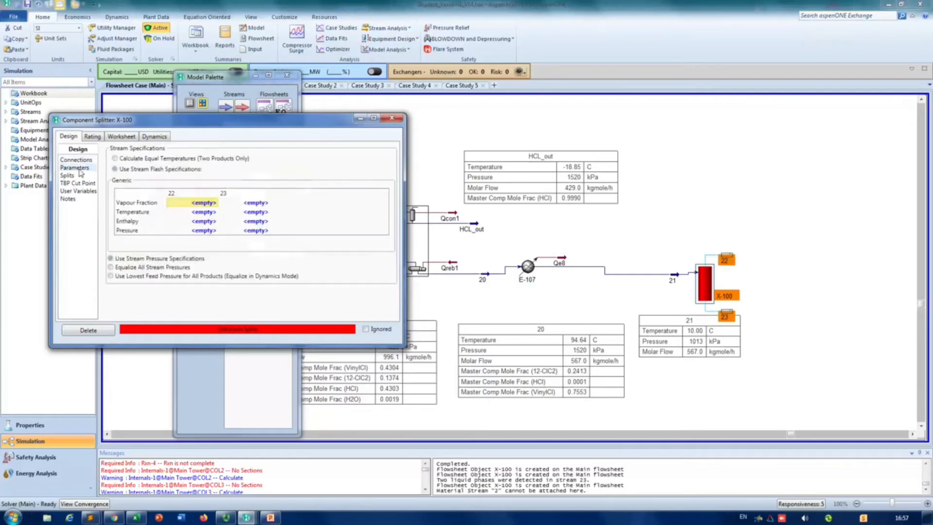
left_click(250, 203)
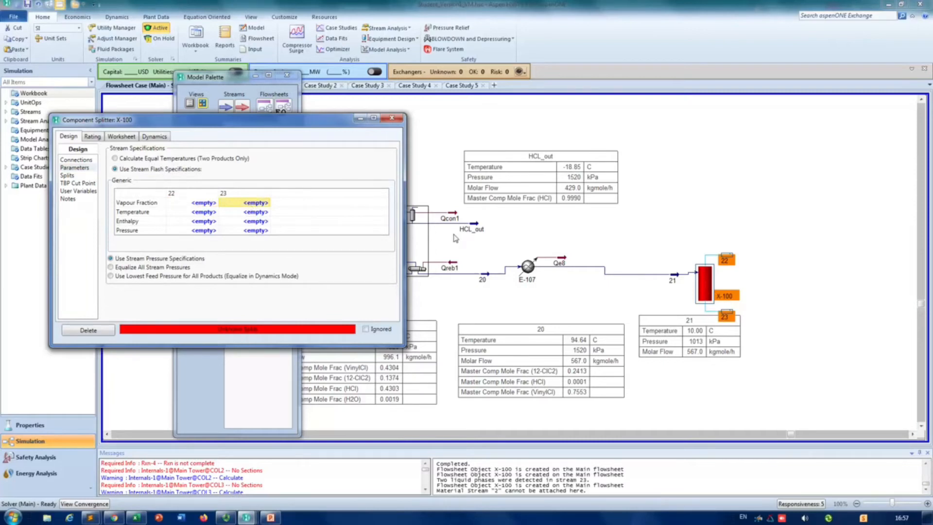
type("1")
key("Return")
Step: Set the splitter's split fractions to stream 22 to 1 for VinylCl and 0 for all other components
left_click(68, 176)
left_click(316, 173)
type("0")
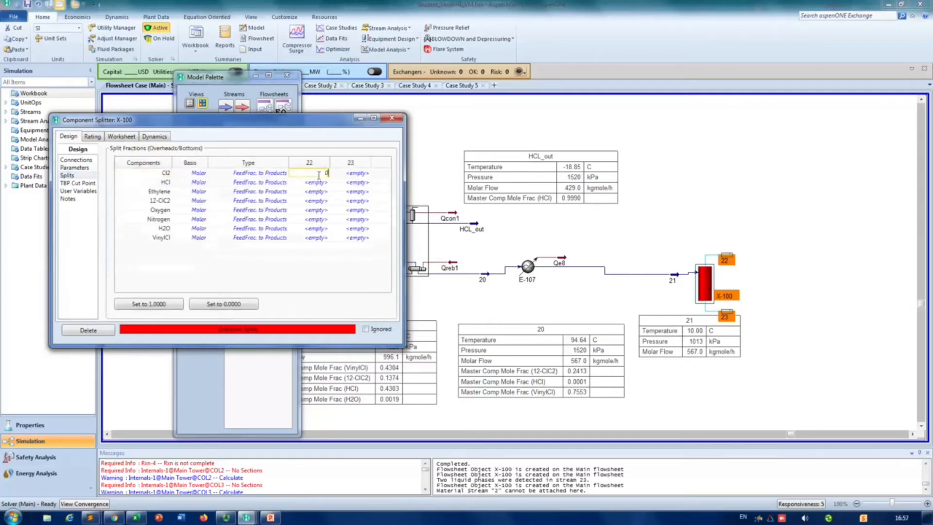
type(" 0 0 0 0 0")
key("Return")
type("0")
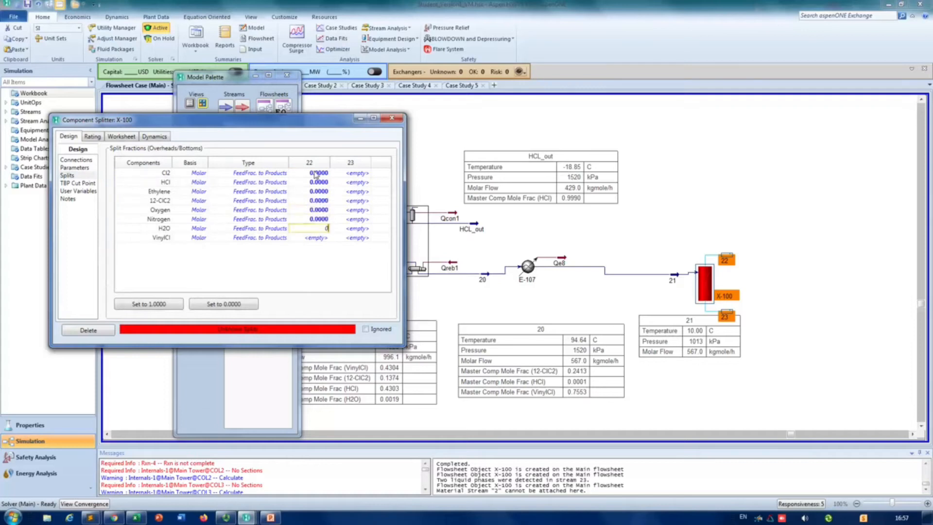
key("Return")
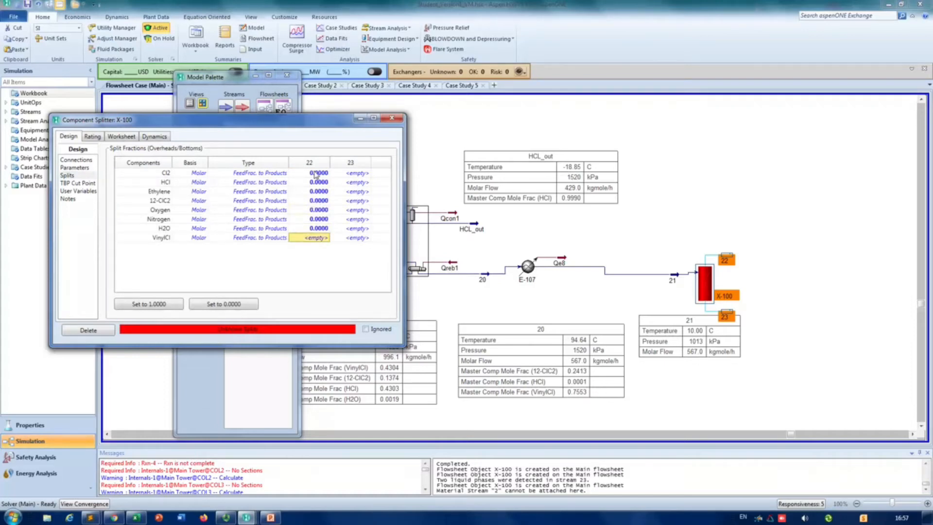
type("1")
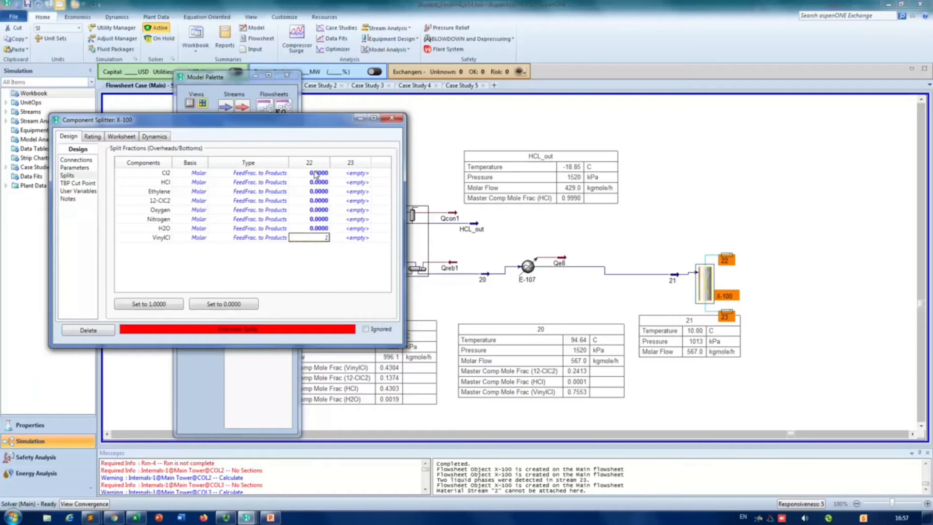
key("Return")
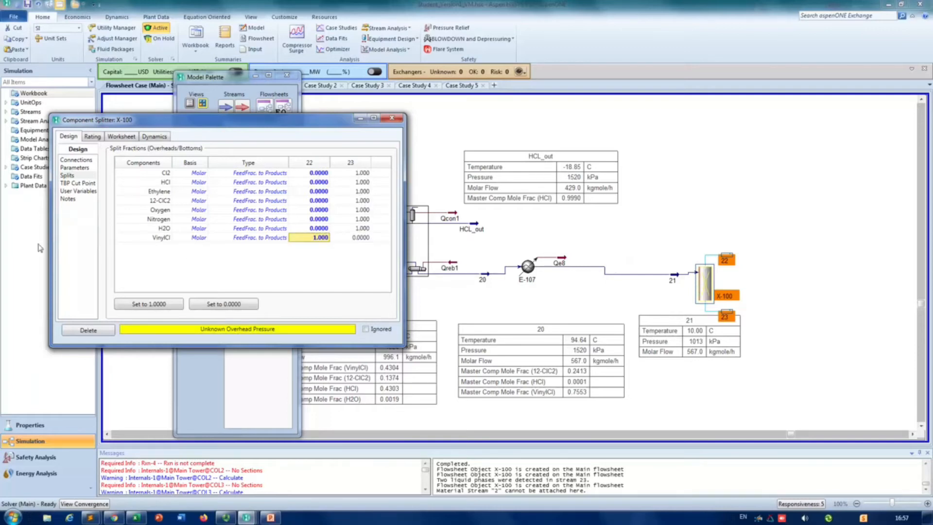
Step: Equalize all stream pressures in the splitter's parameters and close its properties
left_click(66, 169)
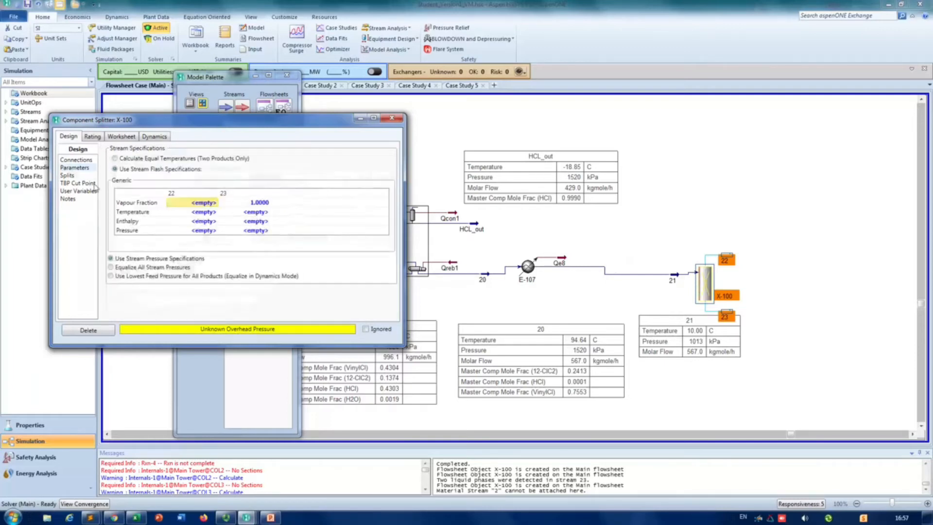
left_click(166, 267)
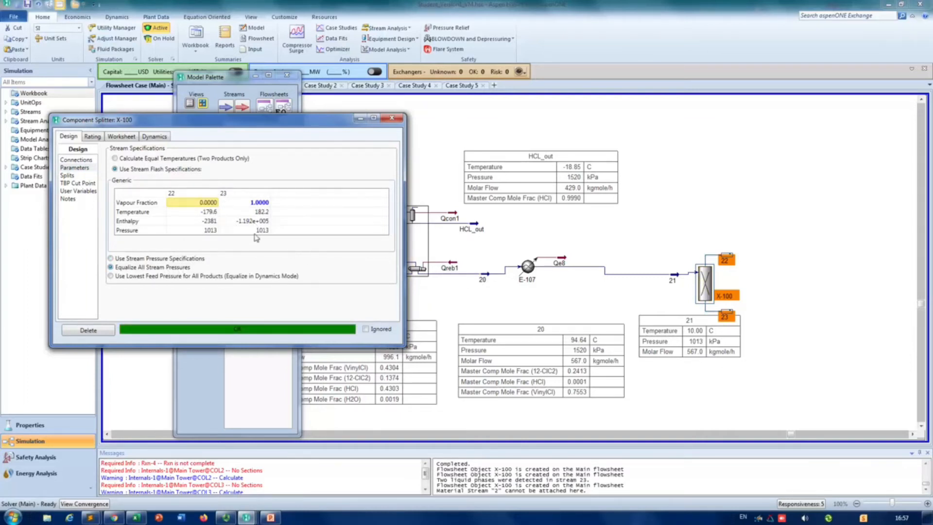
left_click(393, 120)
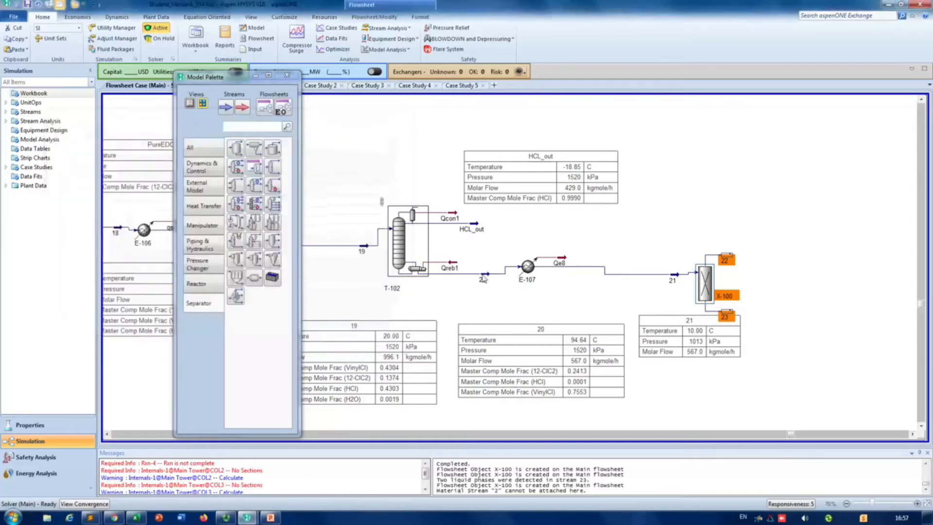
Step: Examine the compositions of the splitter's outlet streams 23 and 22
mouse_move(484, 278)
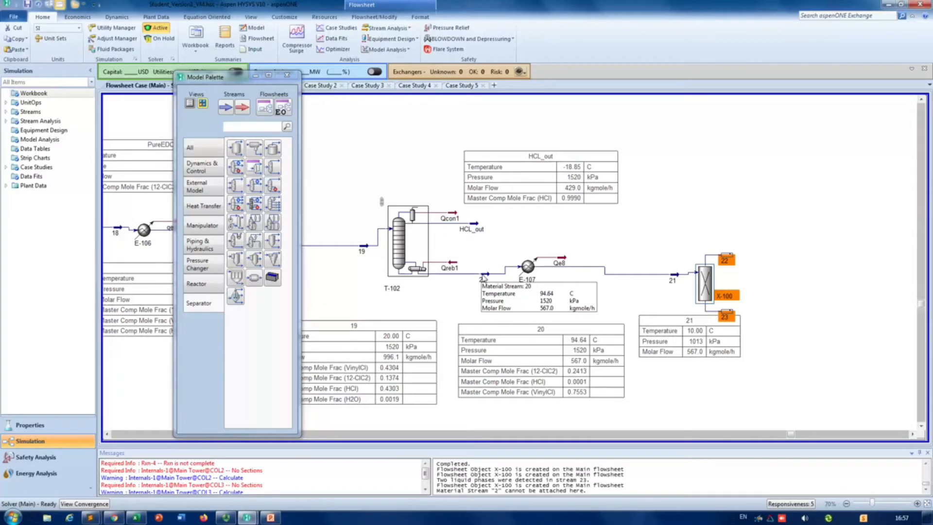
mouse_move(709, 271)
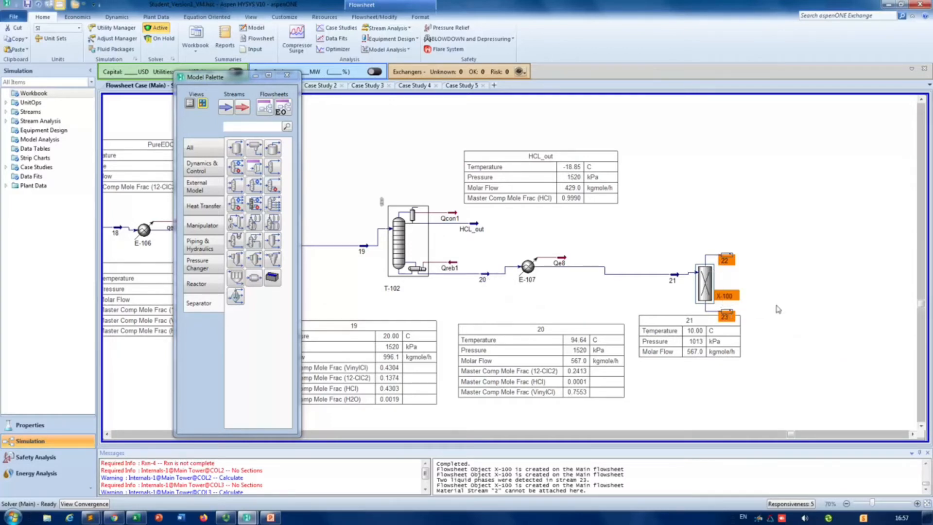
double_click(731, 315)
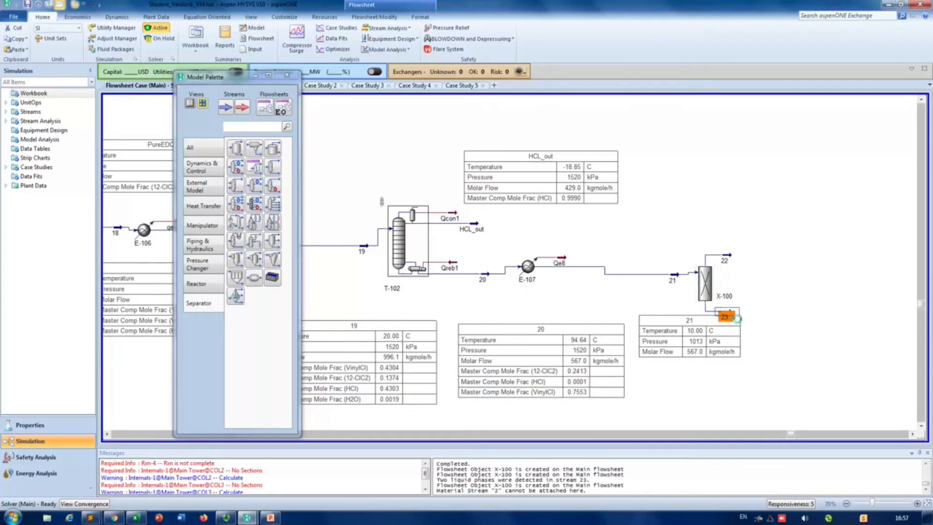
left_click(104, 195)
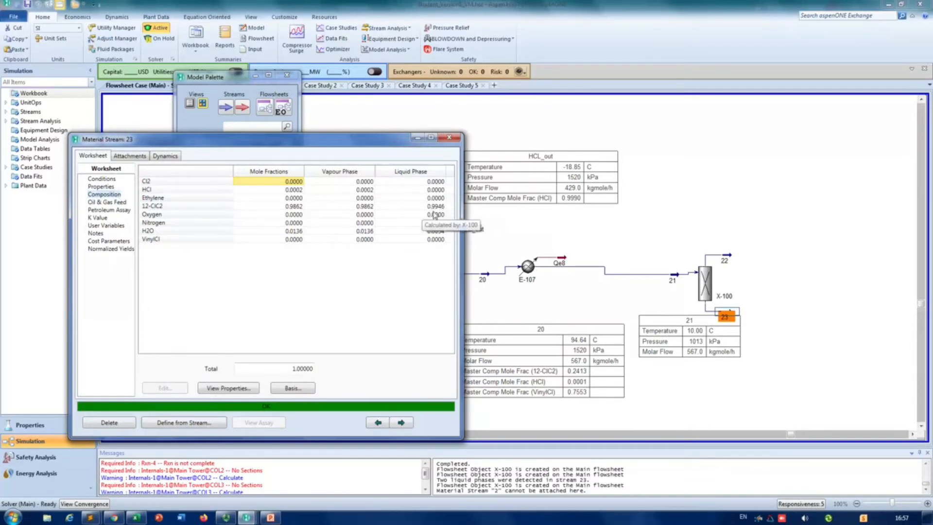
left_click(450, 137)
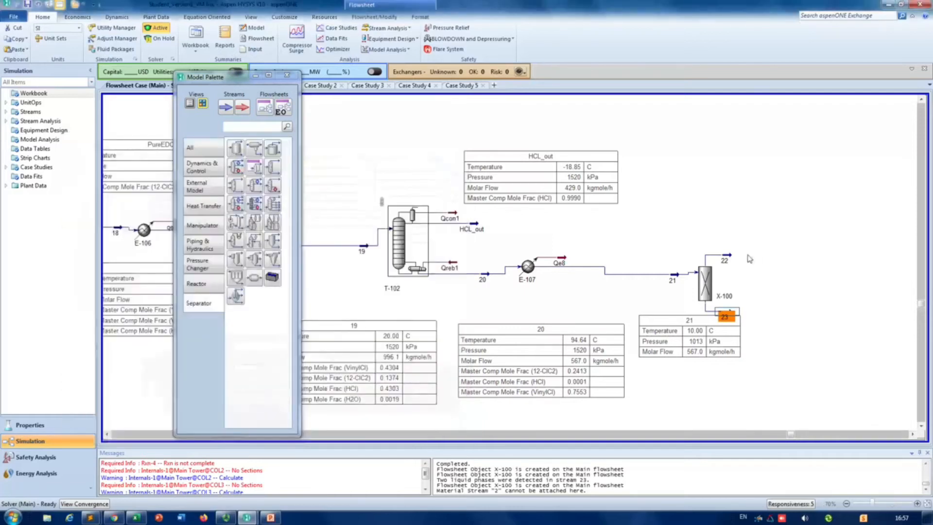
double_click(728, 261)
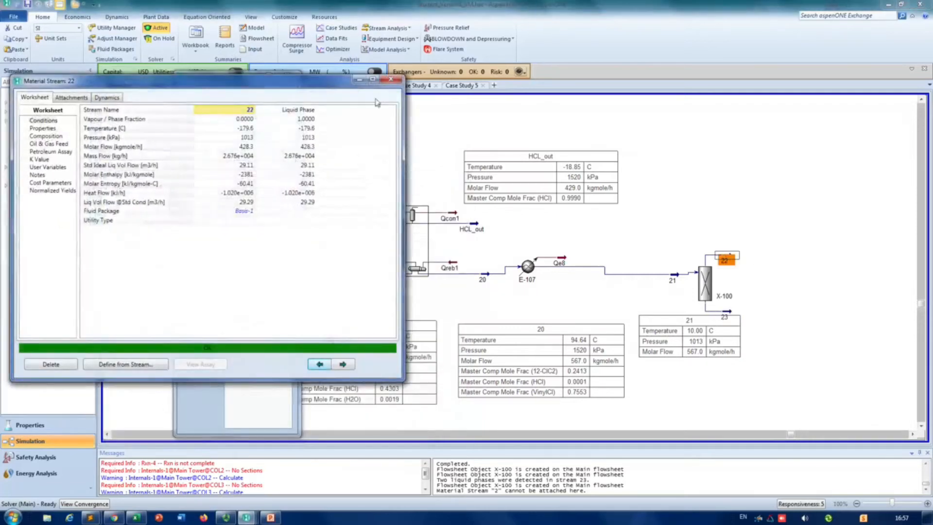
left_click(46, 137)
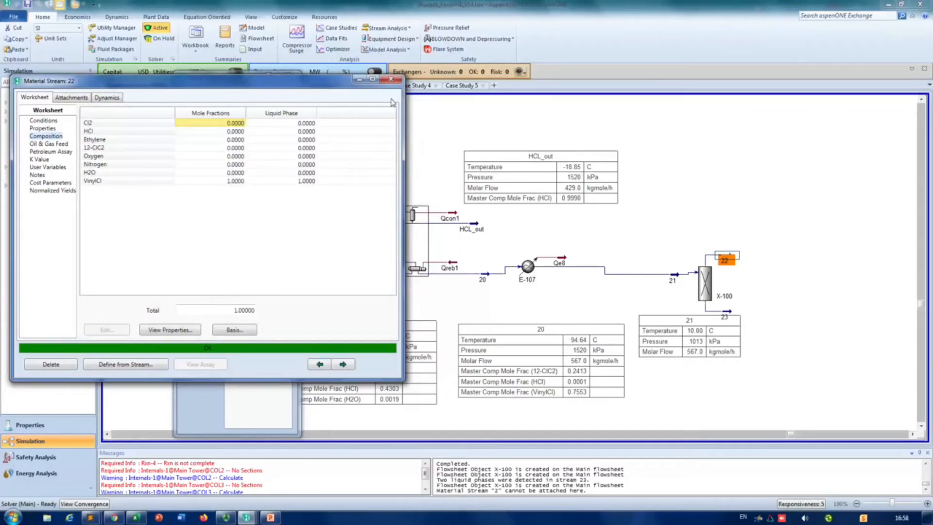
left_click(390, 80)
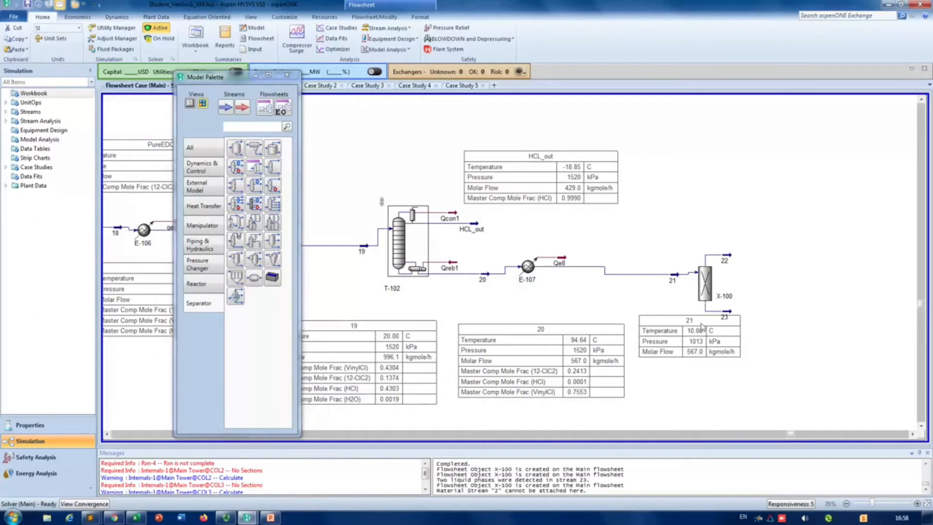
Step: Show the property table of stream 22 above the splitter and move the stream 21 table below the splitter
left_click_drag(701, 326, 710, 331)
right_click(728, 261)
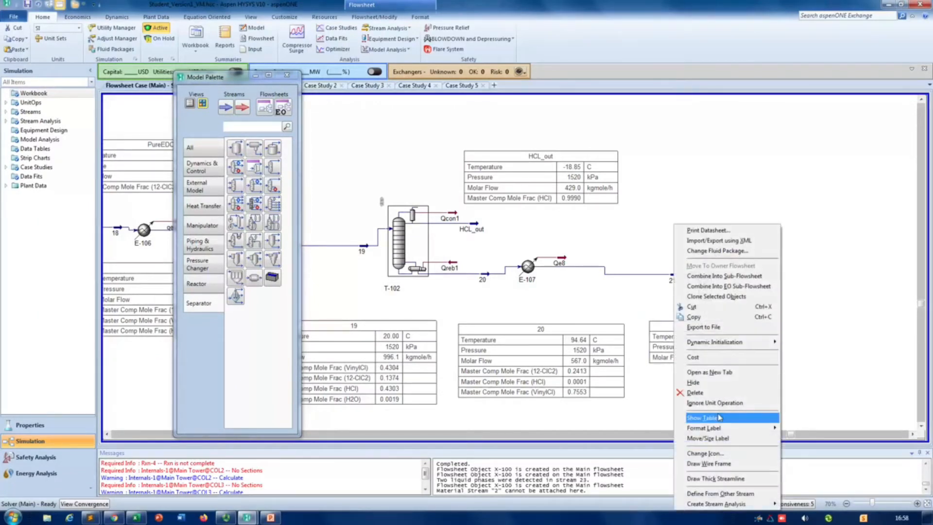
left_click(719, 418)
left_click_drag(777, 283, 769, 221)
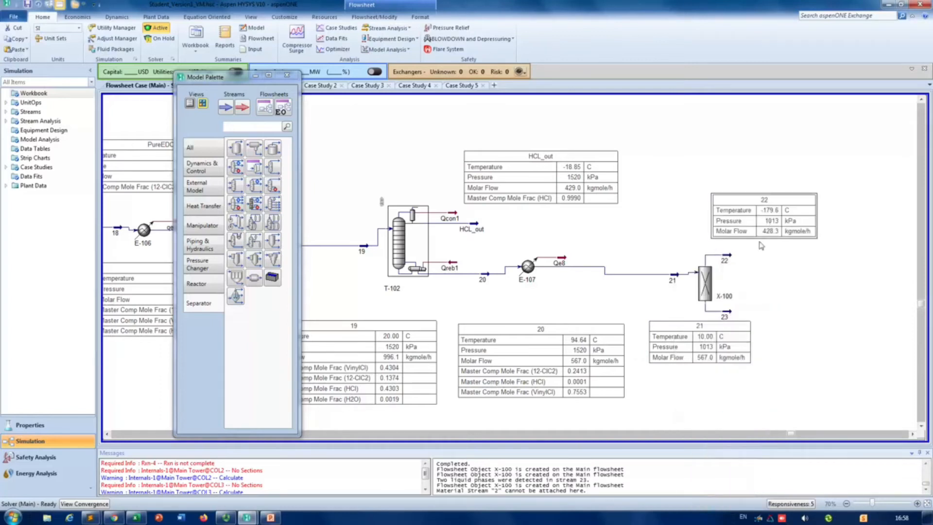
left_click_drag(720, 335, 794, 337)
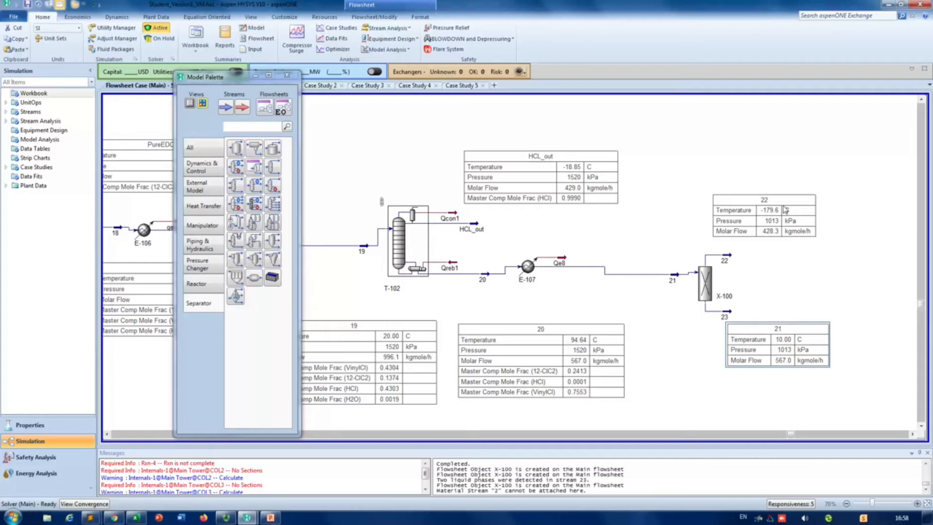
Step: Set the pressure of stream 21 to 5 atm
mouse_move(683, 278)
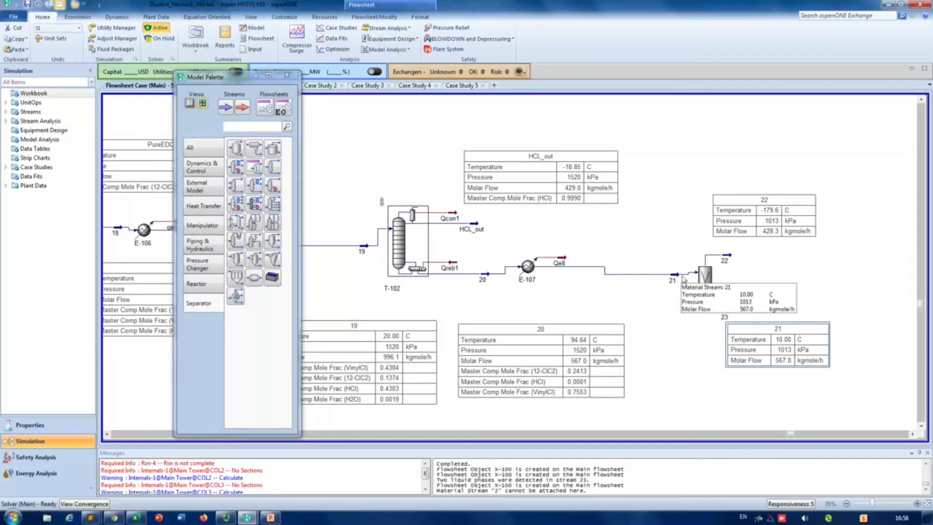
double_click(673, 279)
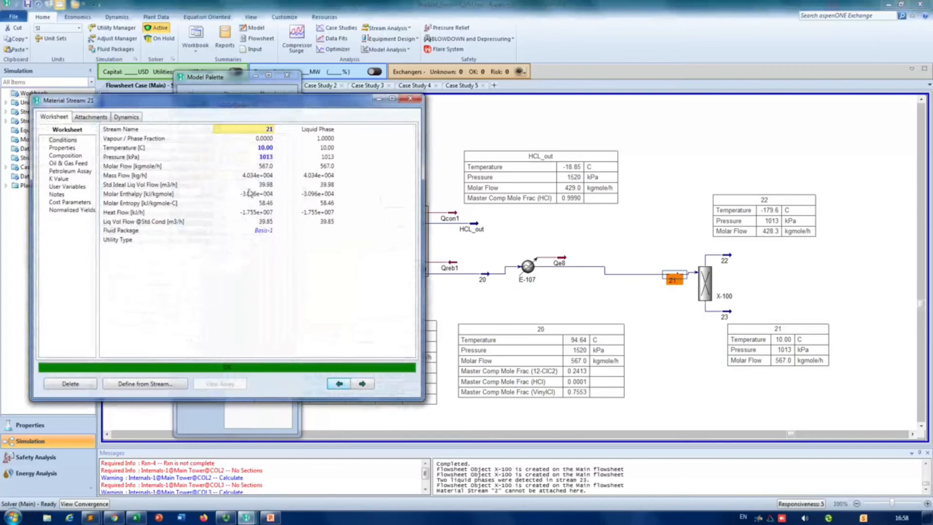
left_click(254, 166)
left_click(260, 158)
type("5")
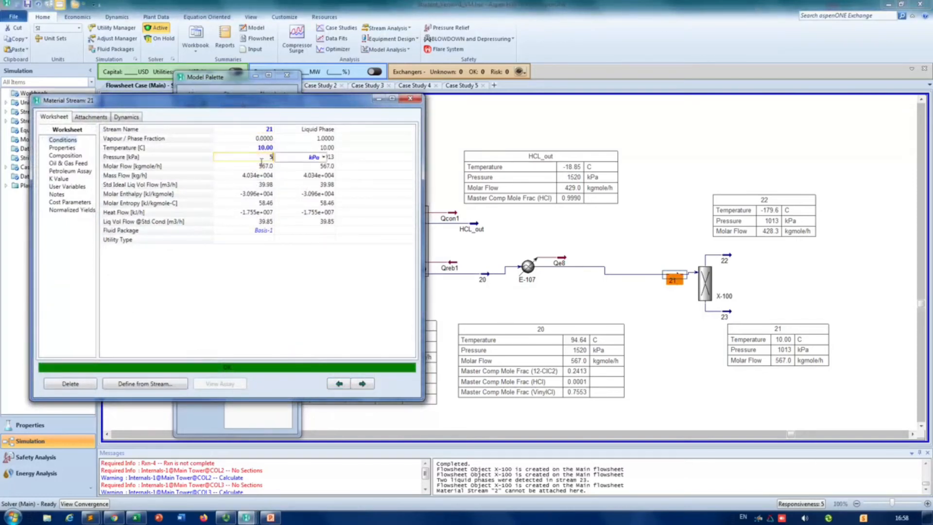
left_click(324, 157)
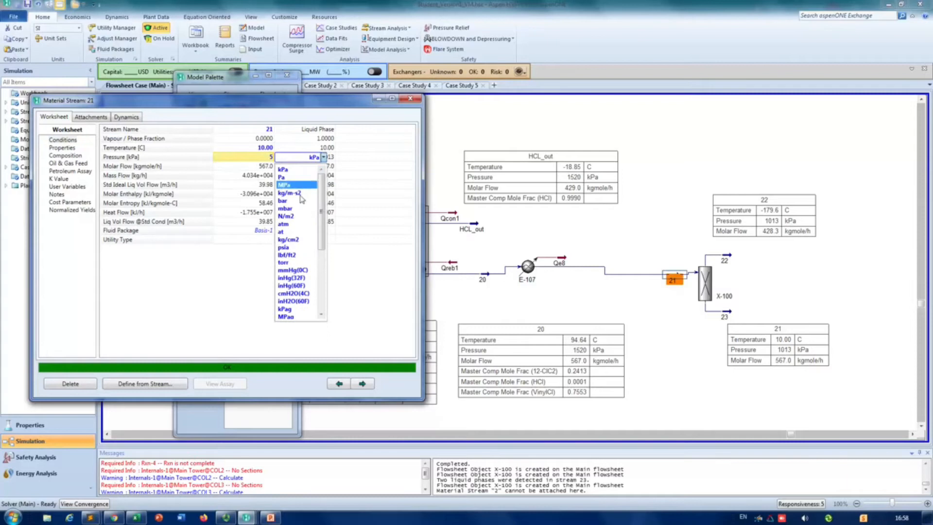
left_click(297, 224)
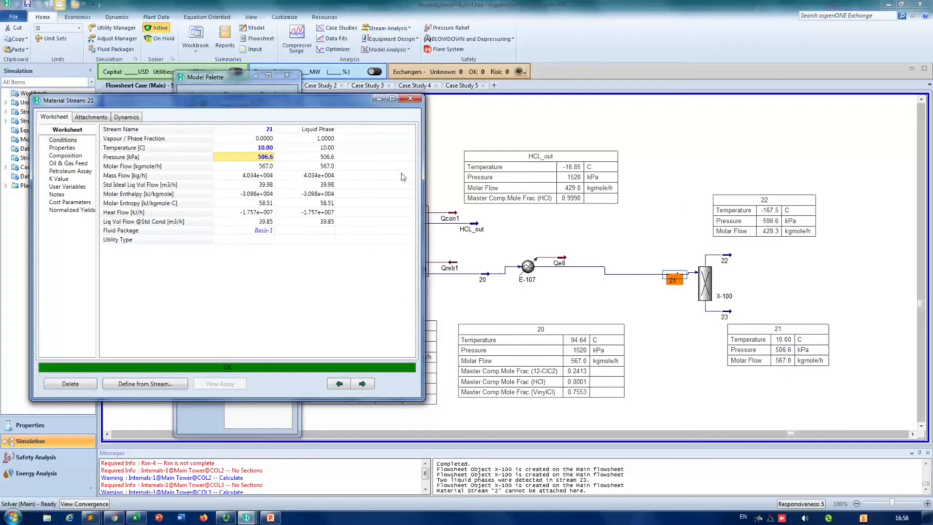
Step: Try temperatures of 20 °C and 30 °C for stream 21
left_click(267, 149)
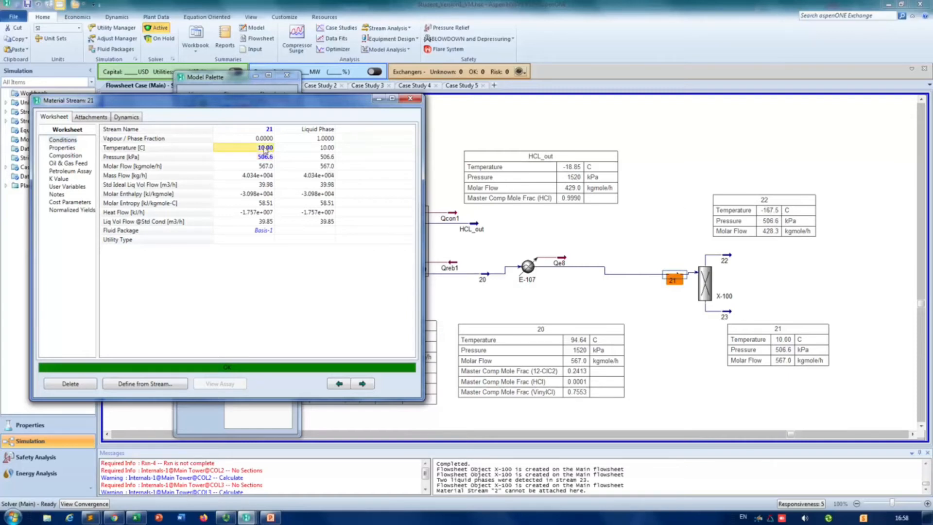
type("20")
key("Return")
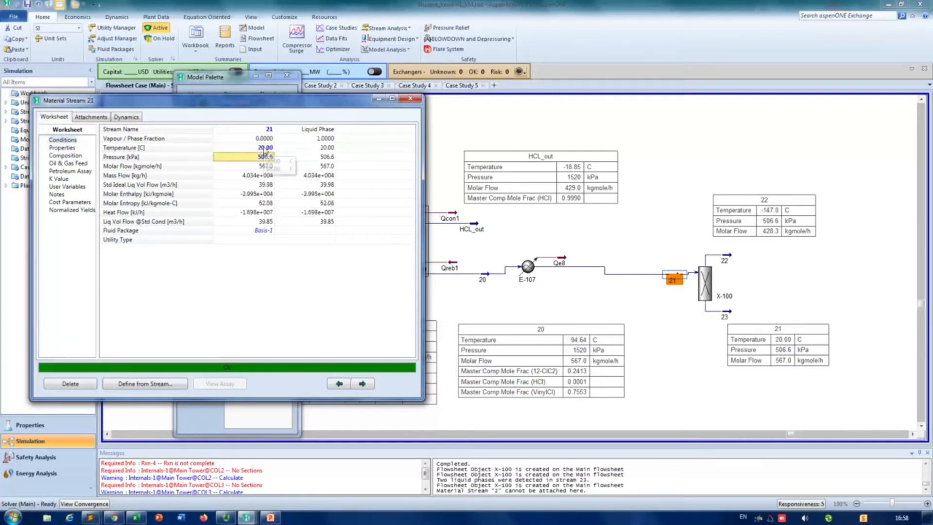
key("Up")
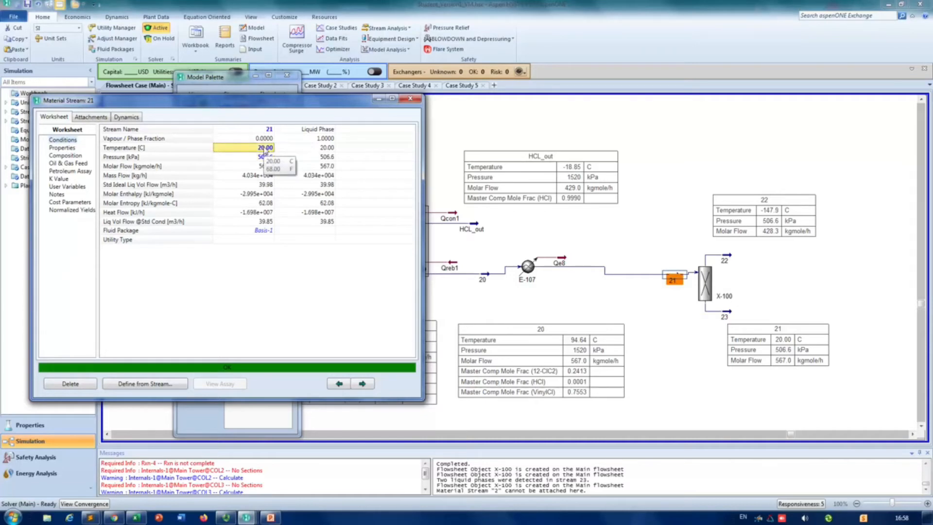
type("30")
key("Return")
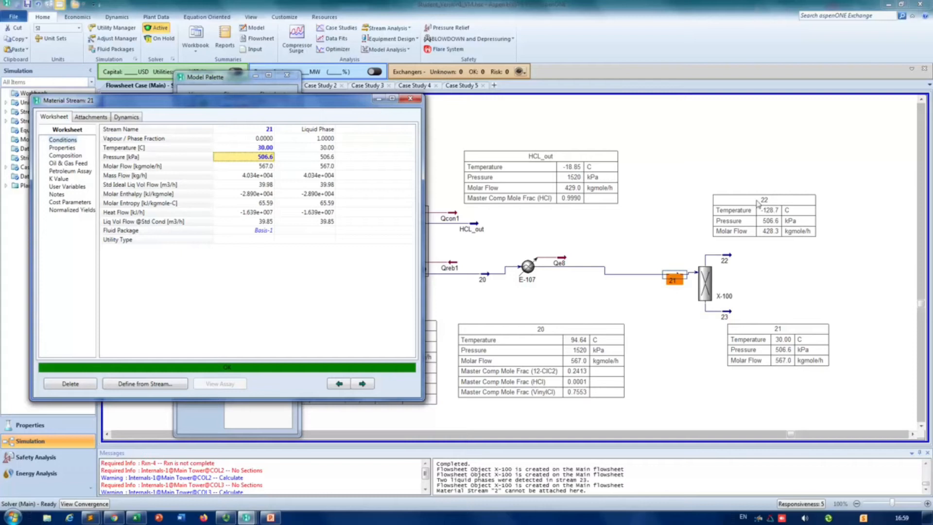
Step: Set the temperature of stream 21 to 60 °C and close its properties
left_click(270, 150)
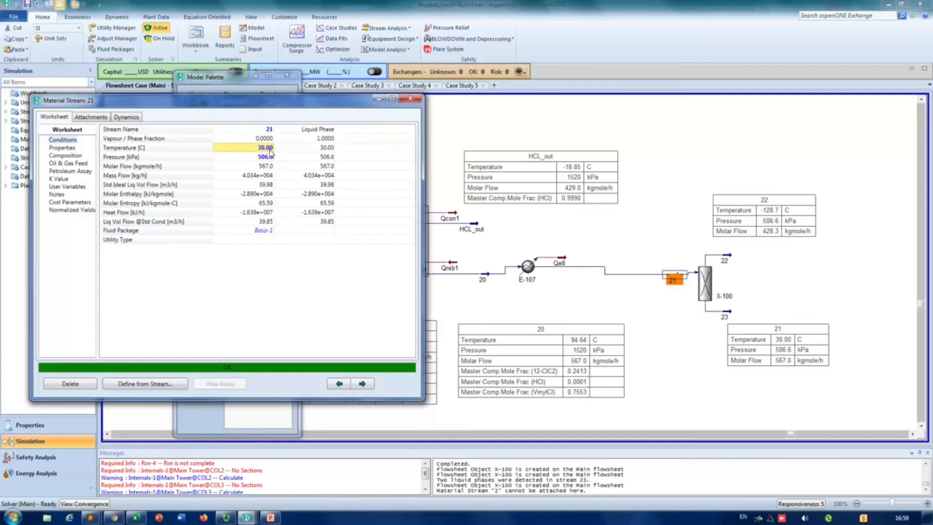
type("60")
key("Return")
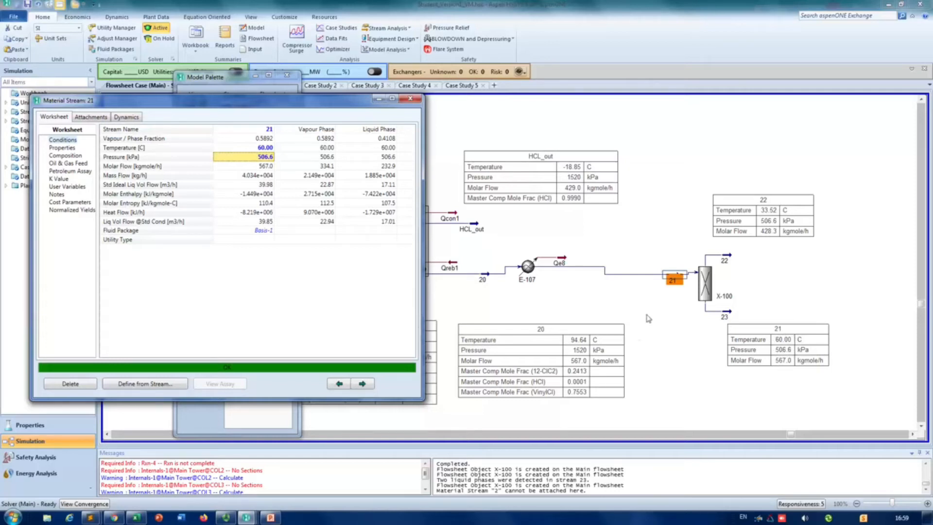
left_click(725, 218)
left_click(411, 99)
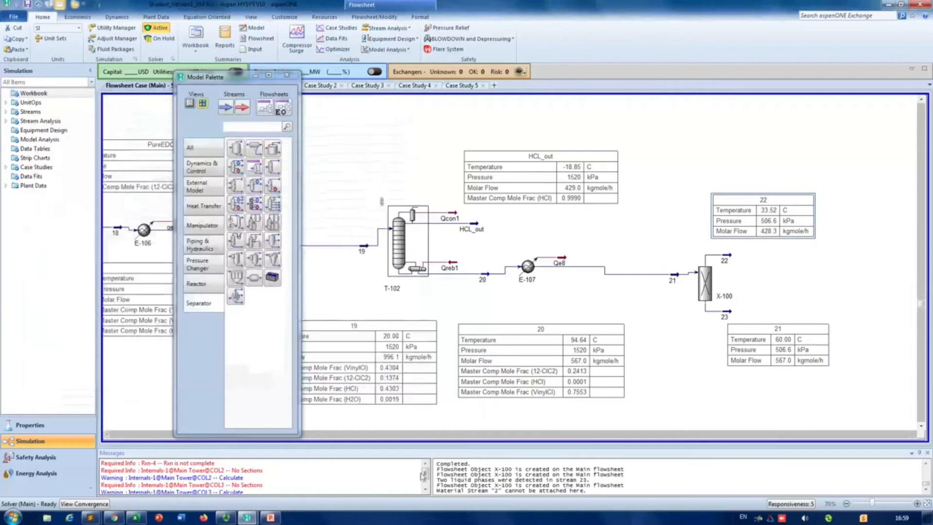
Step: Capture a snip of the splitter X-100 with the stream 21 and 22 tables and discard it without saving
left_click(13, 517)
type("sni")
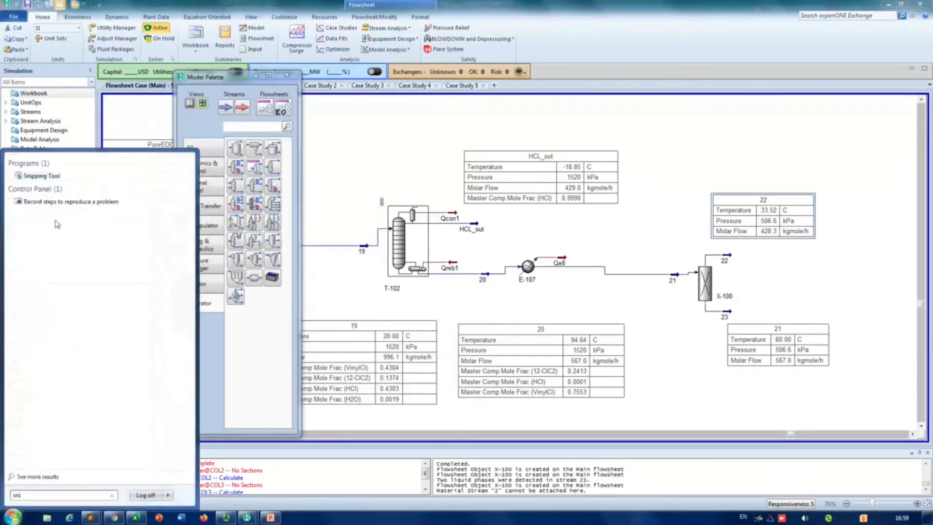
left_click(29, 177)
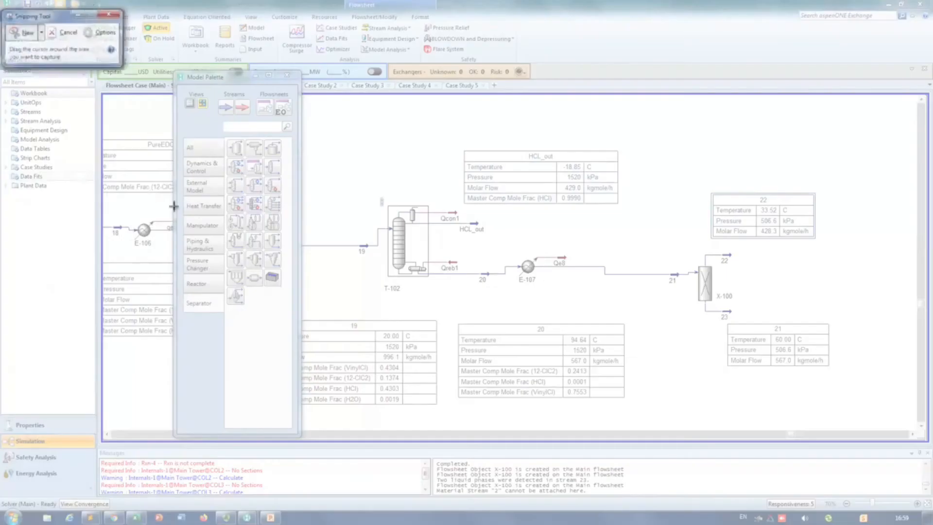
left_click(41, 32)
left_click(34, 59)
left_click_drag(643, 140, 857, 405)
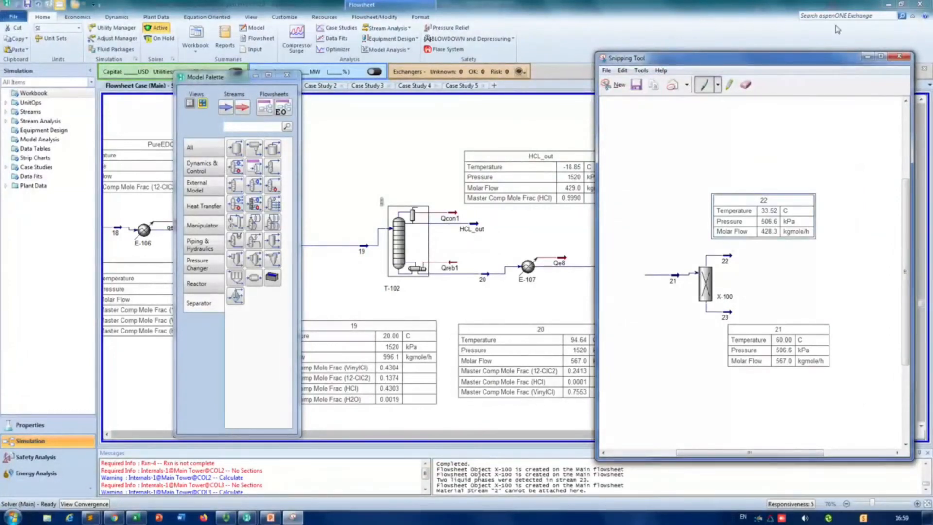
left_click(899, 57)
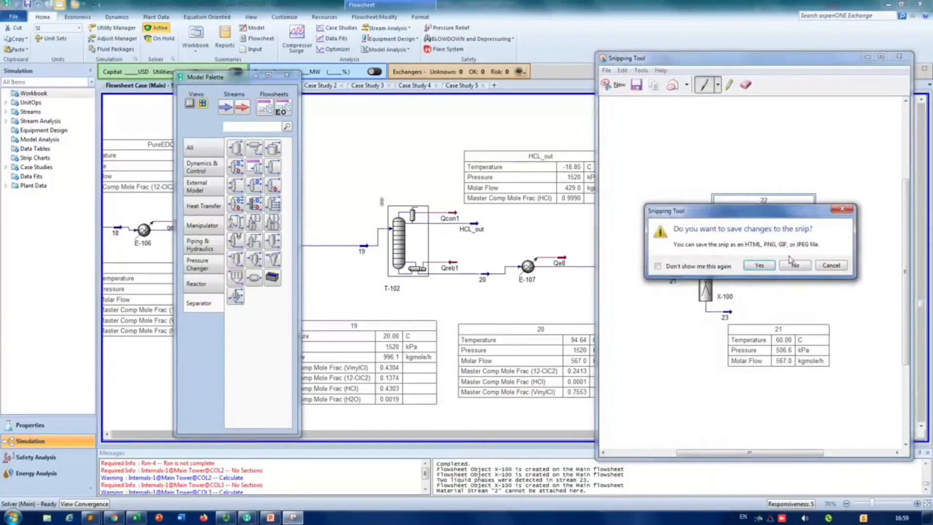
left_click(794, 265)
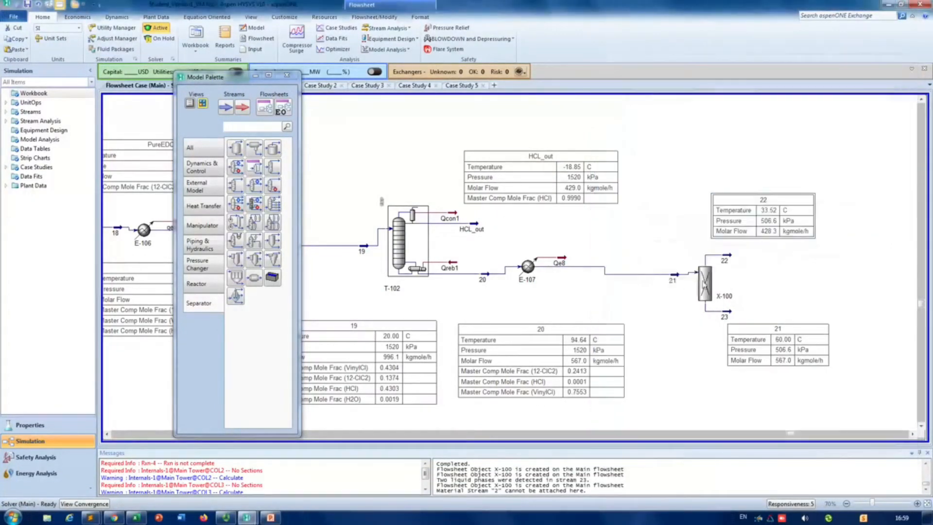
right_click(675, 280)
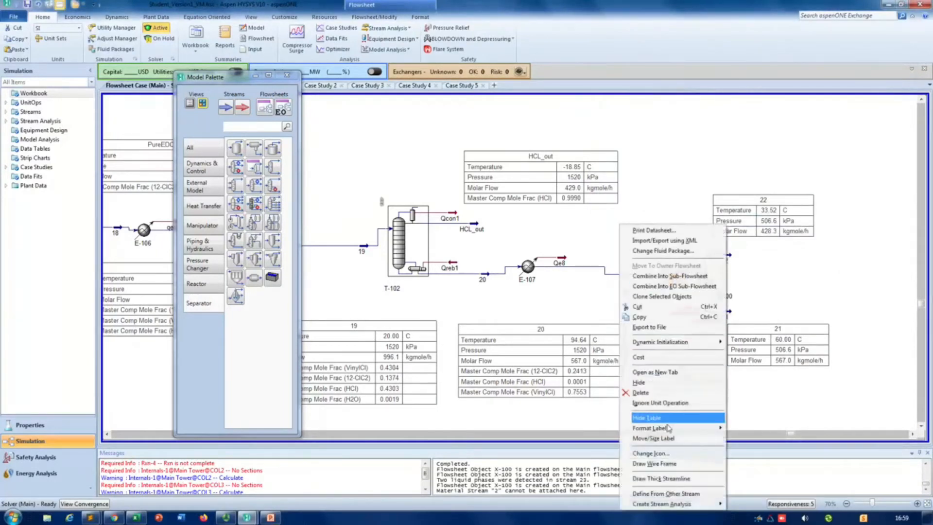
left_click(793, 407)
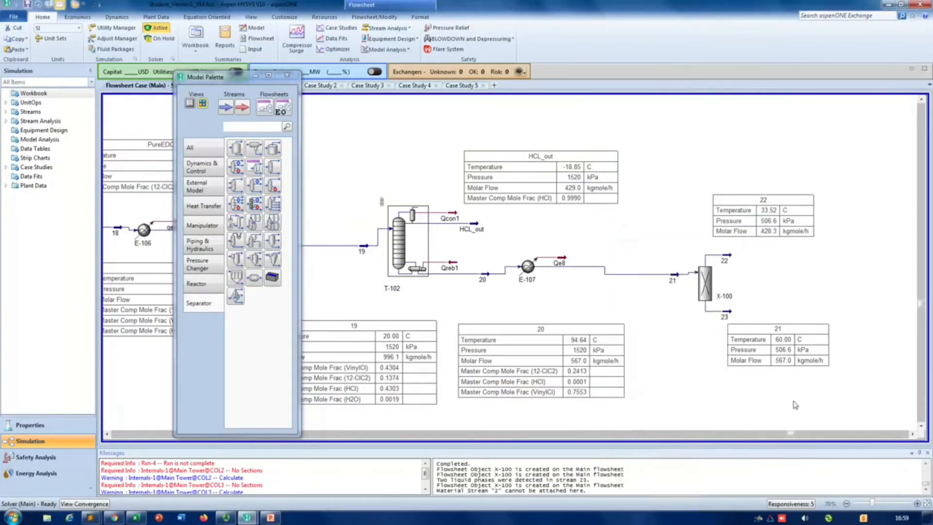
right_click(672, 279)
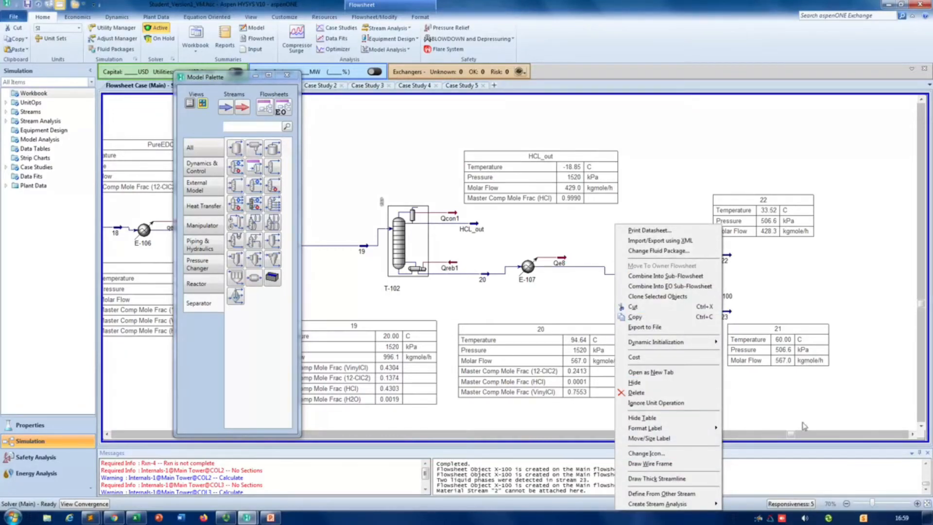
left_click(853, 424)
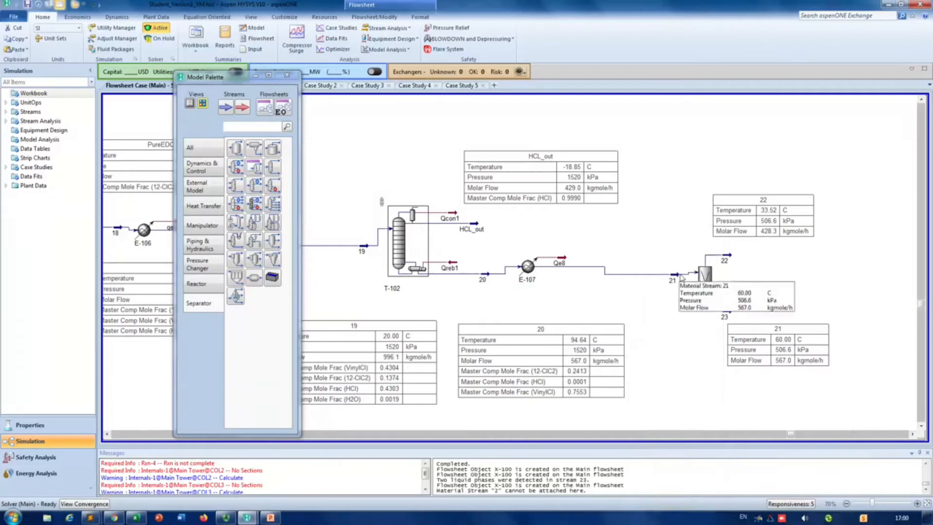
right_click(680, 278)
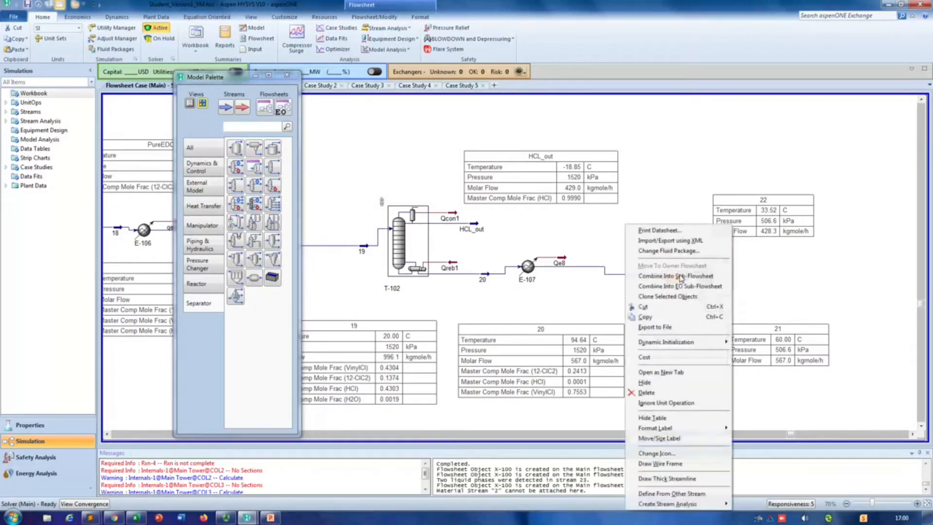
left_click(820, 269)
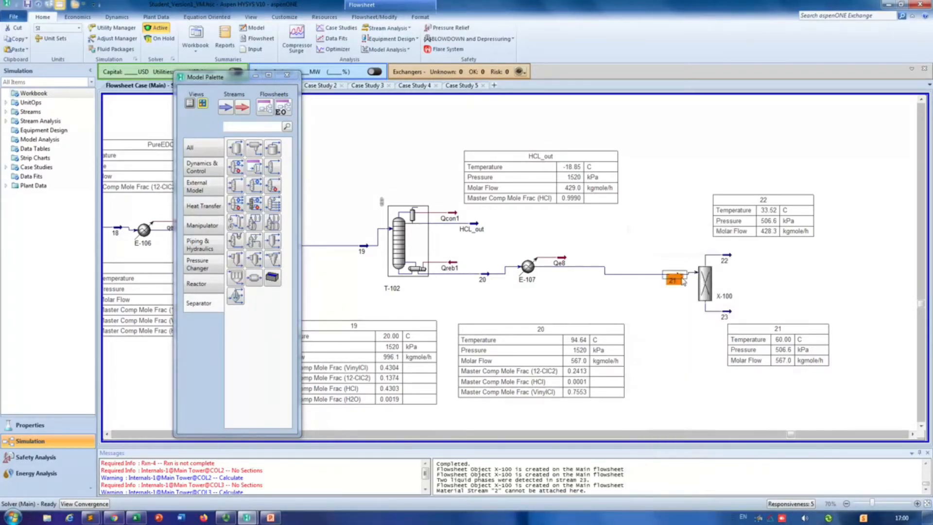
scroll(885, 317, "up", 5)
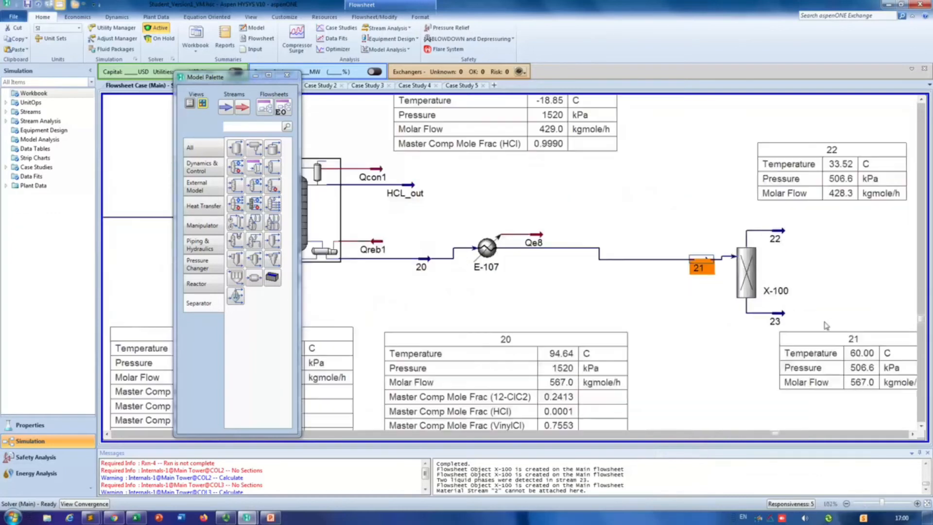
scroll(824, 326, "up", 1)
scroll(625, 327, "up", 1)
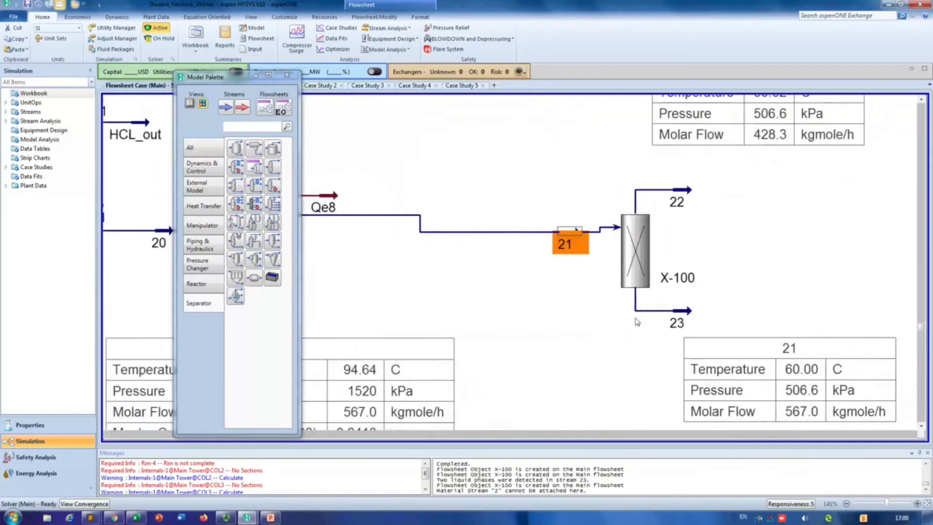
scroll(571, 314, "down", 3)
right_click(590, 278)
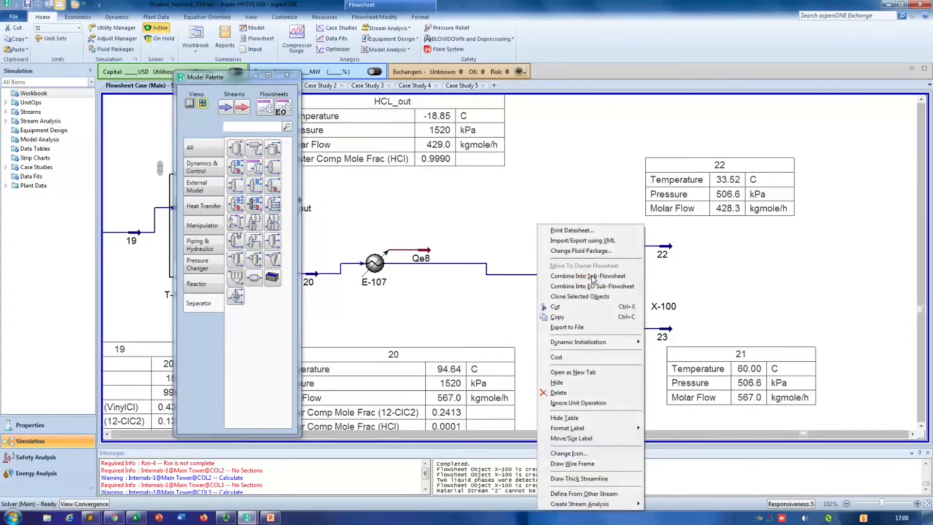
left_click(719, 272)
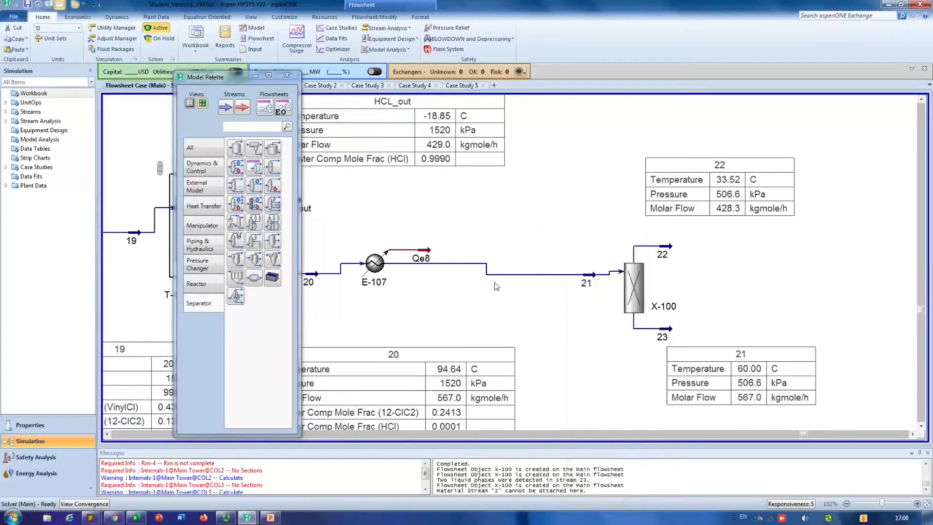
Step: Show the stream 23 property table and arrange the tables of streams 21, 22 and 23 around the splitter X-100
left_click(742, 355)
left_click_drag(742, 355, 534, 301)
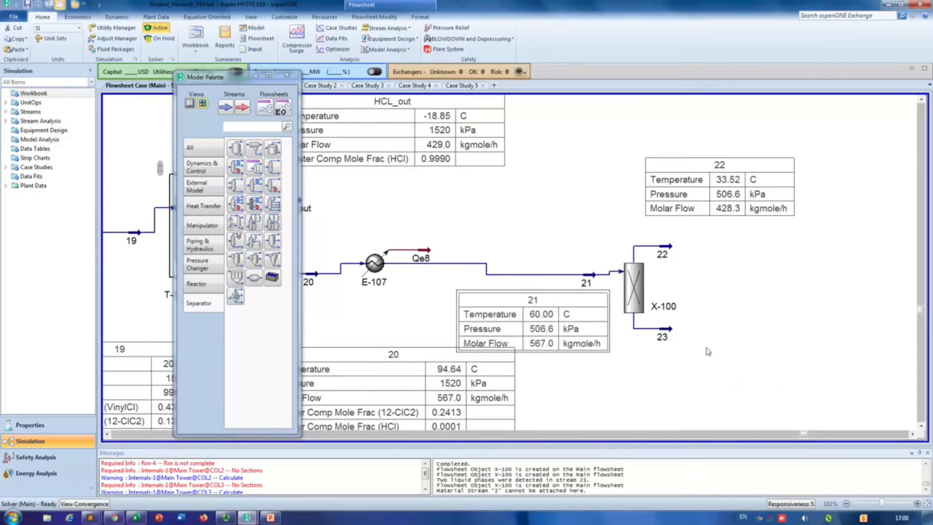
left_click(662, 336)
right_click(662, 336)
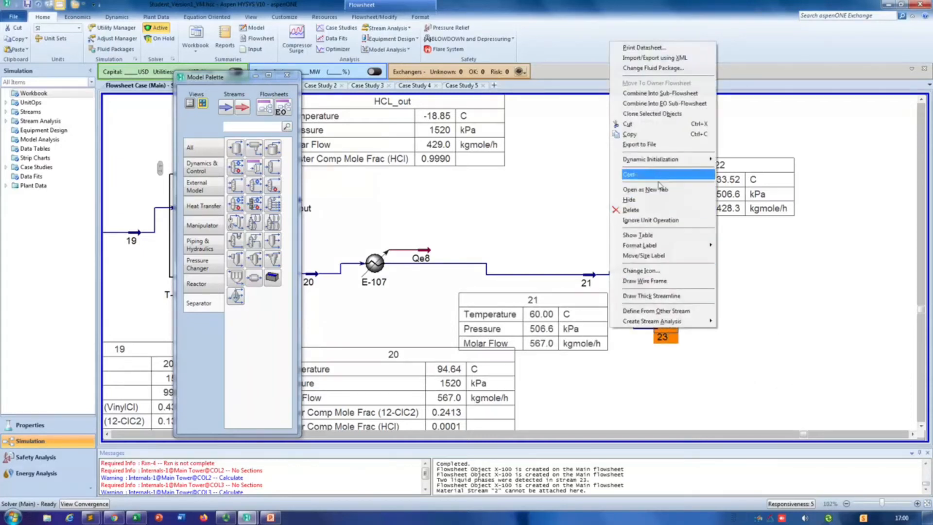
left_click(647, 235)
left_click_drag(778, 339, 820, 353)
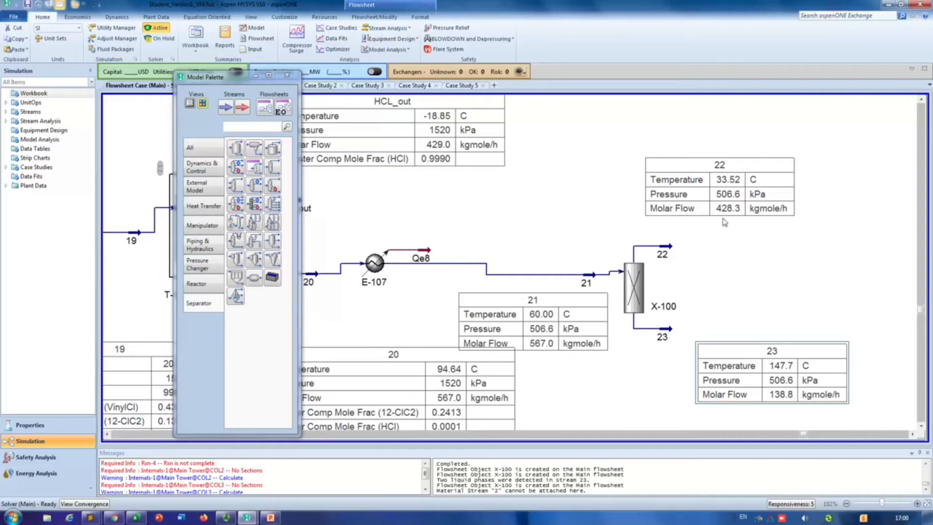
left_click_drag(747, 162, 791, 196)
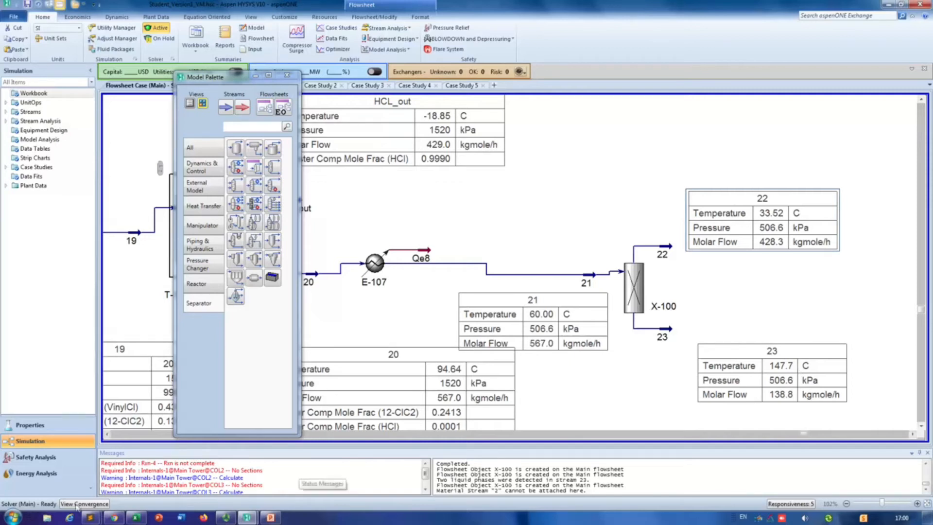
Step: Capture a snip of the splitter X-100 including the property tables of streams 21, 22 and 23
left_click(12, 517)
type("sni")
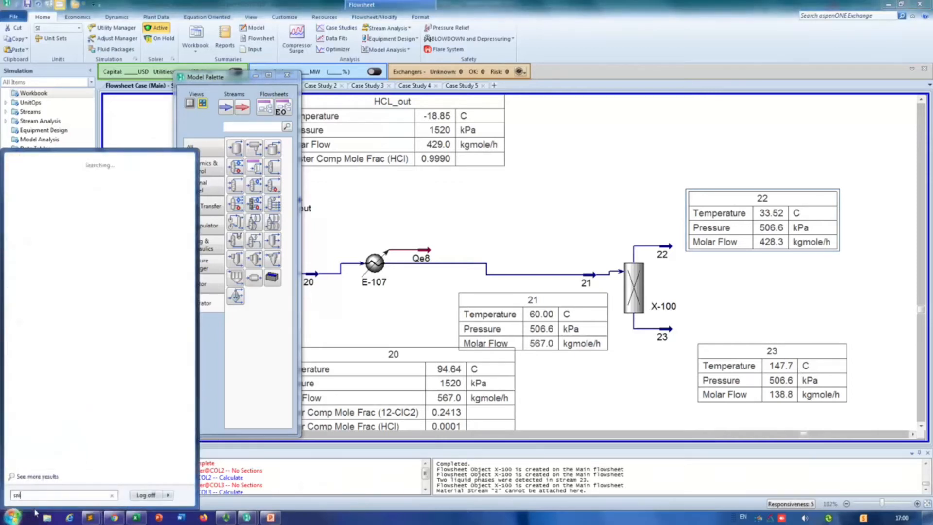
key("Return")
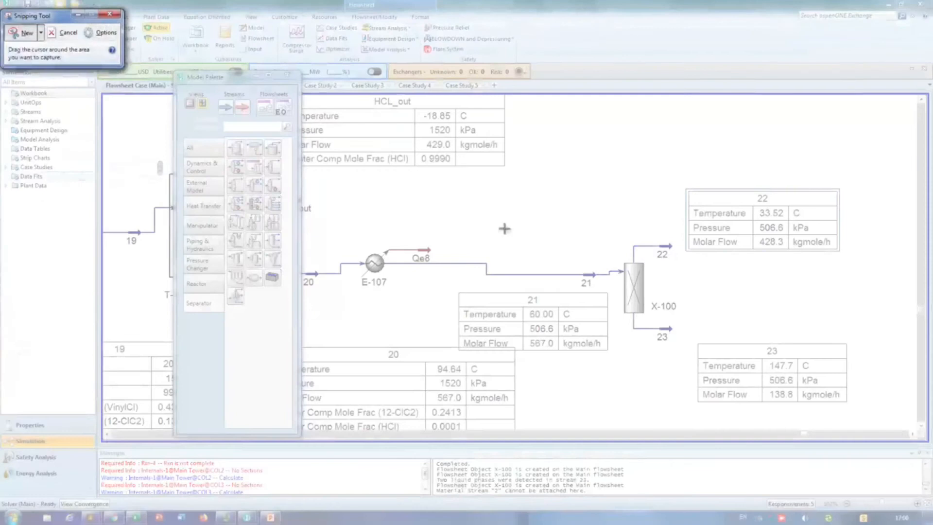
left_click_drag(440, 176, 900, 404)
Step: Switch to PowerPoint and replace the old pictures on slide 2 with the new snip, scaled down toward the slide's upper left
left_click(271, 518)
left_click(342, 228)
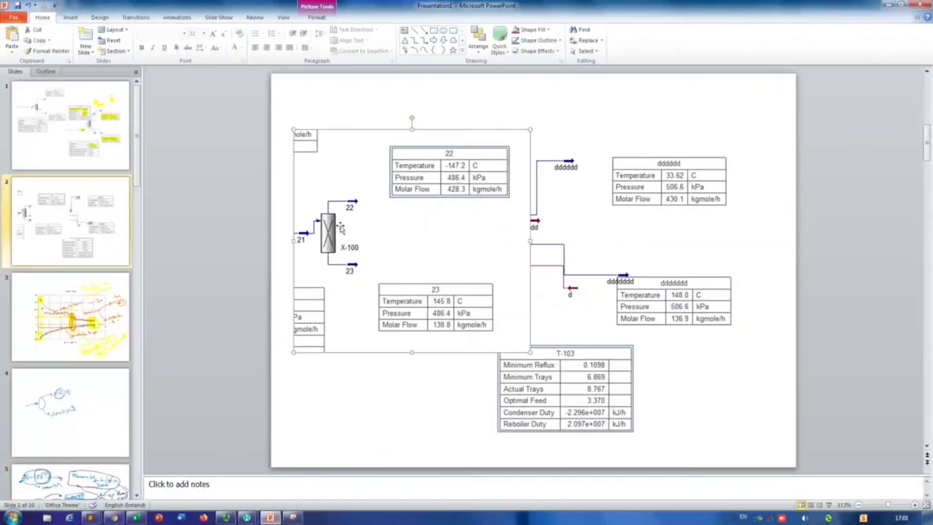
key("Delete")
left_click(534, 203)
key("Delete")
key("ctrl+v")
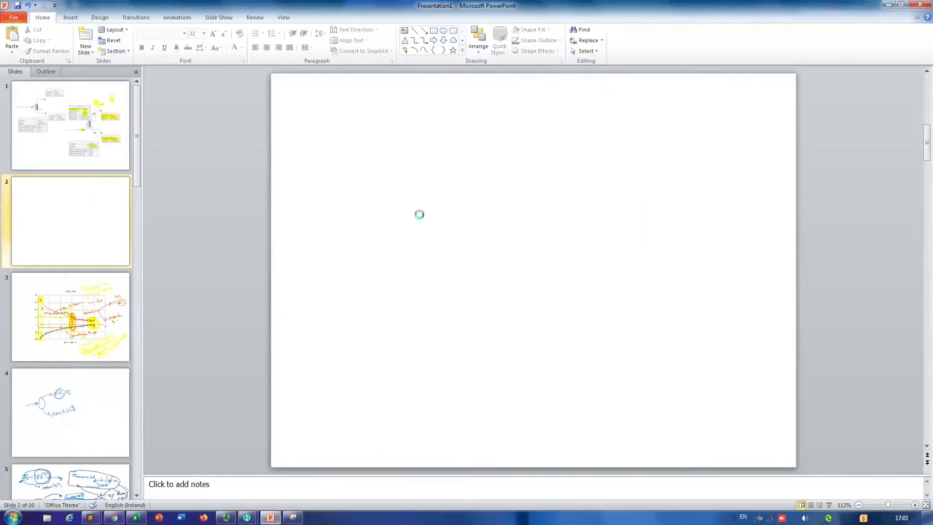
left_click_drag(788, 380, 564, 281)
left_click(616, 313)
Step: Return to HYSYS and delete the splitter X-100 together with its outlet streams 22 and 23
key("alt+Tab")
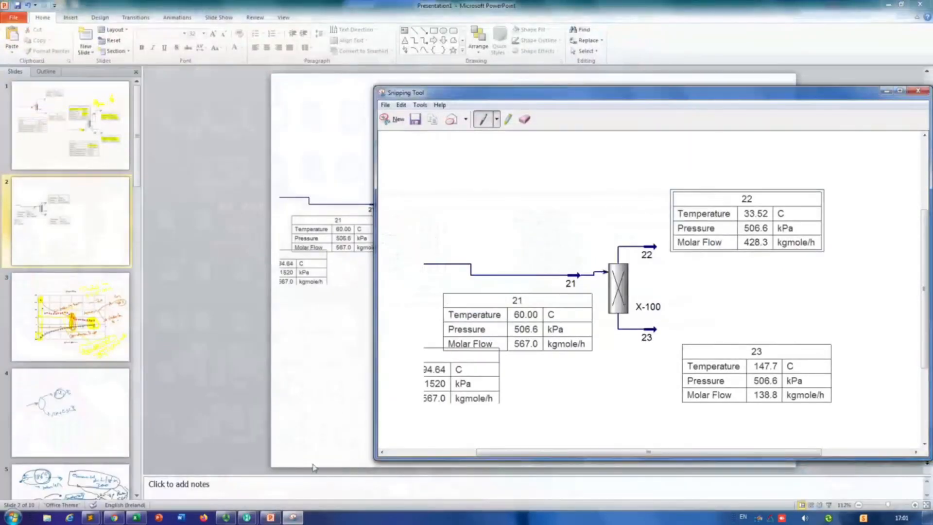
mouse_move(247, 518)
left_click(297, 462)
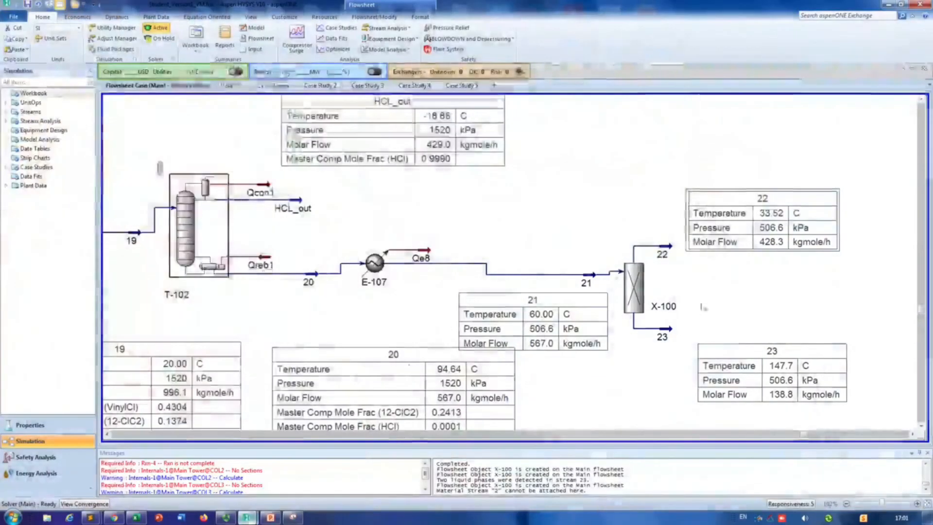
left_click_drag(613, 174, 853, 423)
key("Delete")
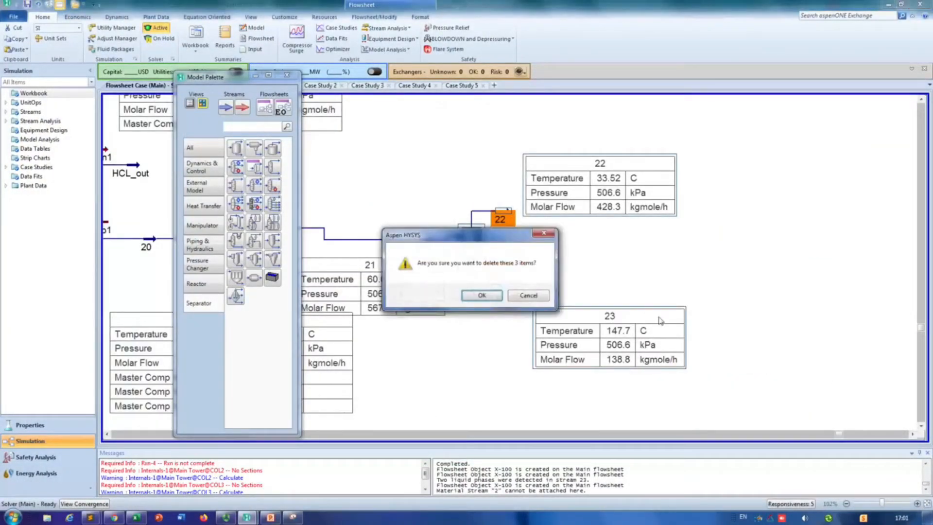
left_click(492, 295)
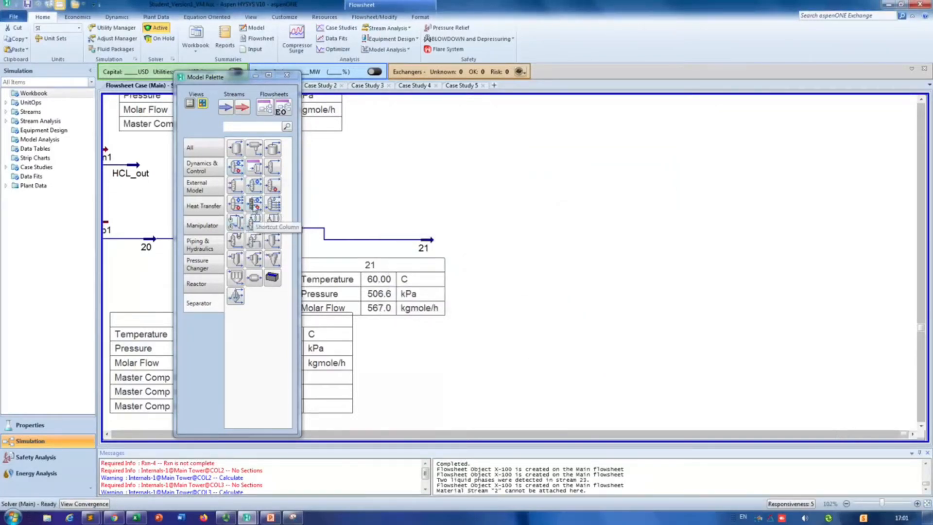
Step: Place a Shortcut Column after stream 21 and connect stream 21 as its inlet
left_click_drag(253, 206, 506, 245)
double_click(506, 245)
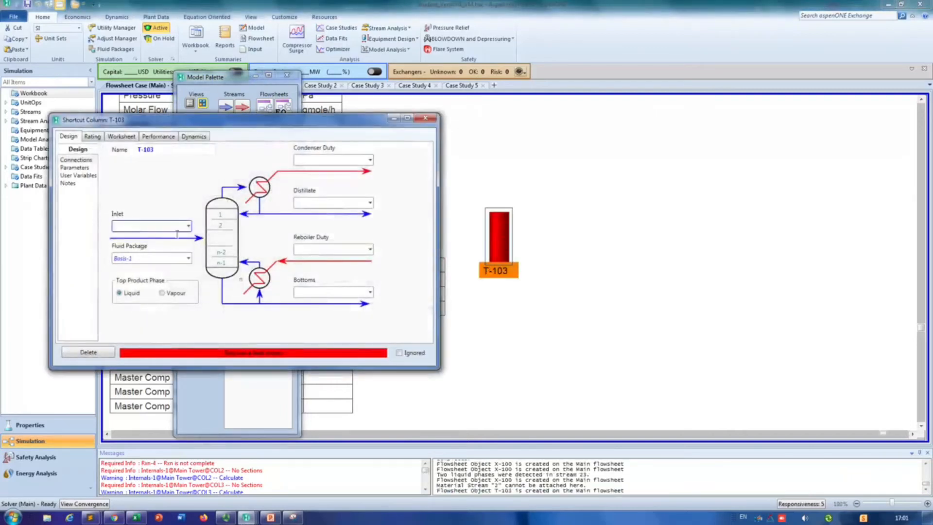
left_click(188, 226)
left_click(138, 254)
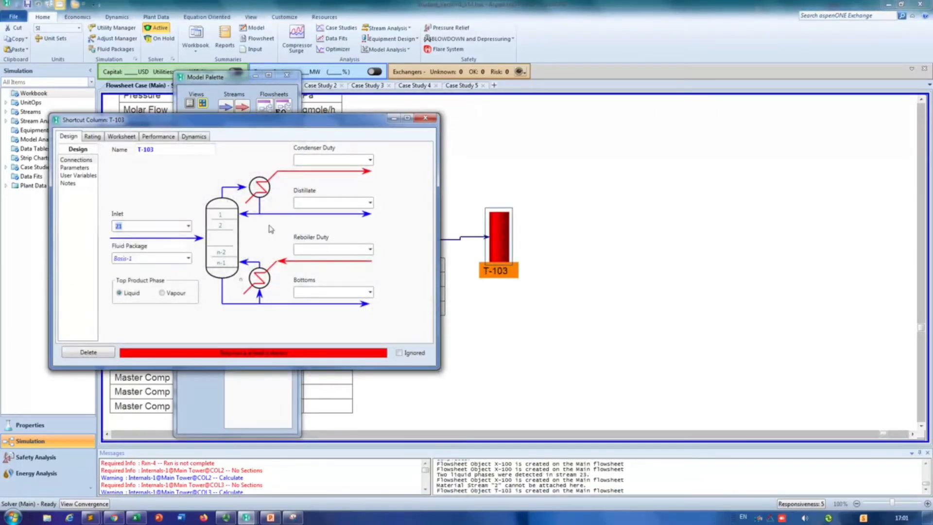
Step: Name the shortcut column's distillate stream 22 and its bottoms stream 23
left_click(370, 203)
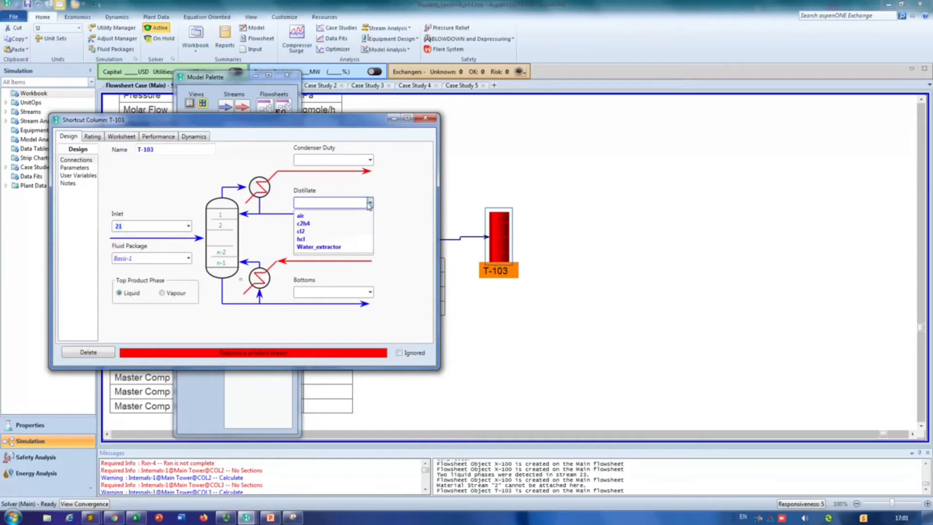
left_click(360, 272)
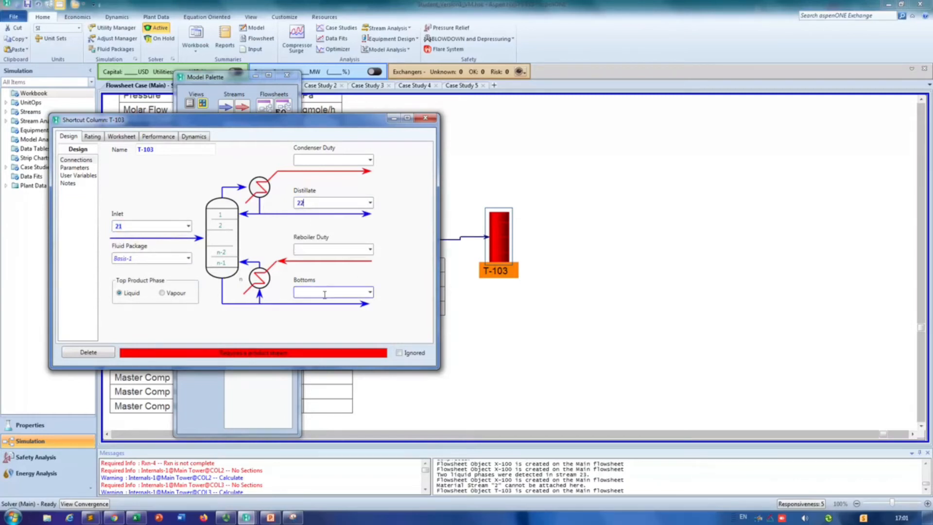
left_click(323, 293)
type("23")
key("Return")
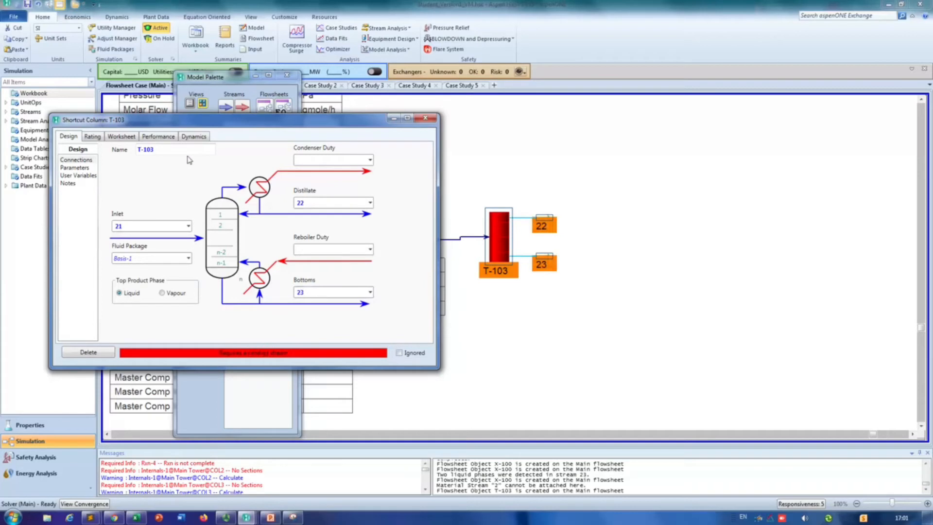
Step: Name the shortcut column's condenser duty qcon2 and its reboiler duty qreb2
left_click(339, 161)
type("qcon2")
key("Return")
left_click(331, 250)
type("qreb2")
key("Return")
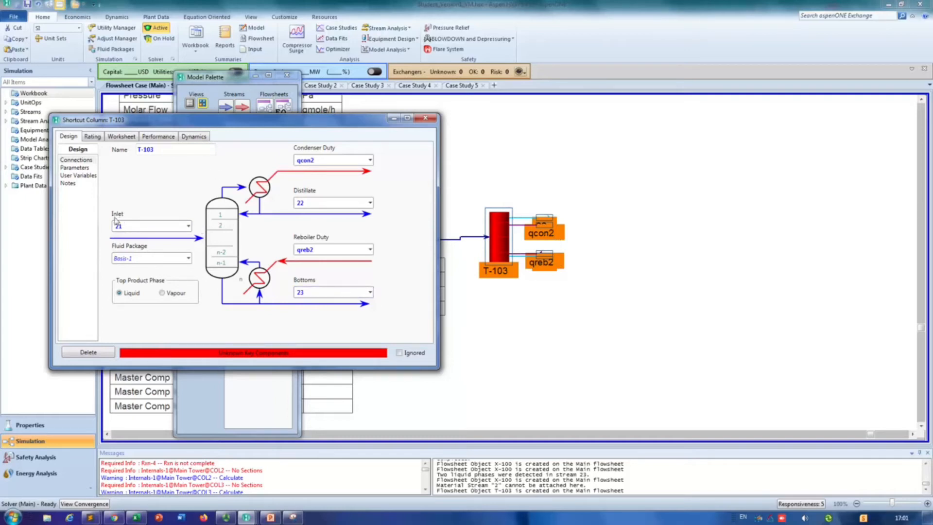
Step: In the shortcut column's parameters, set the light key in bottoms and heavy key in distillate mole fractions to 0.0001
left_click(79, 168)
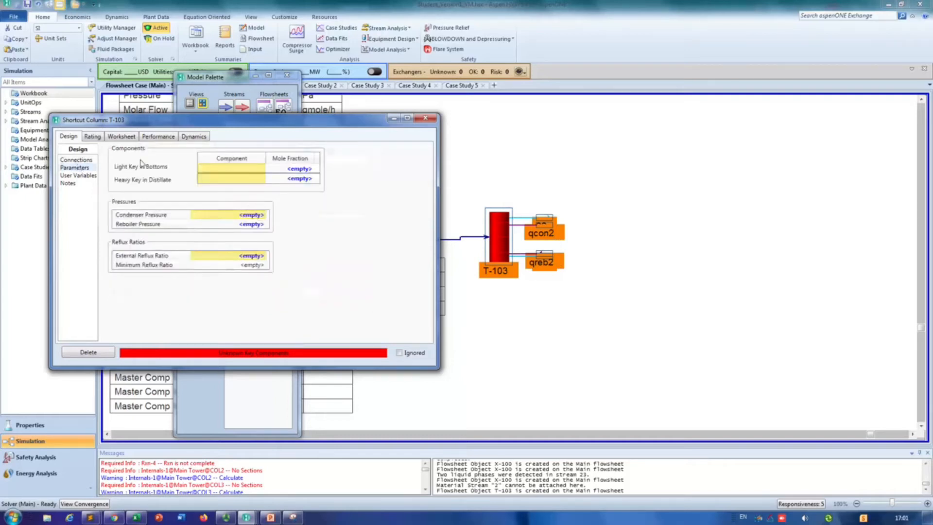
left_click(310, 170)
type(".")
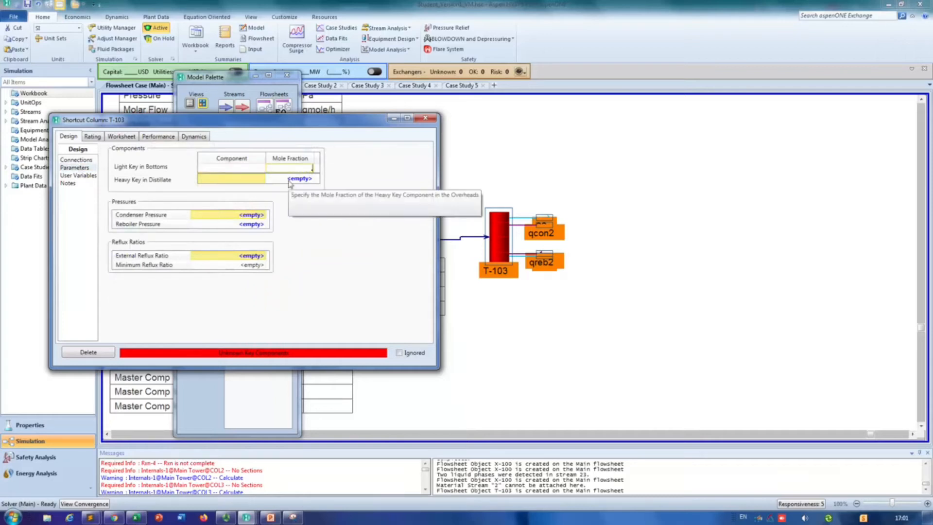
key("Return")
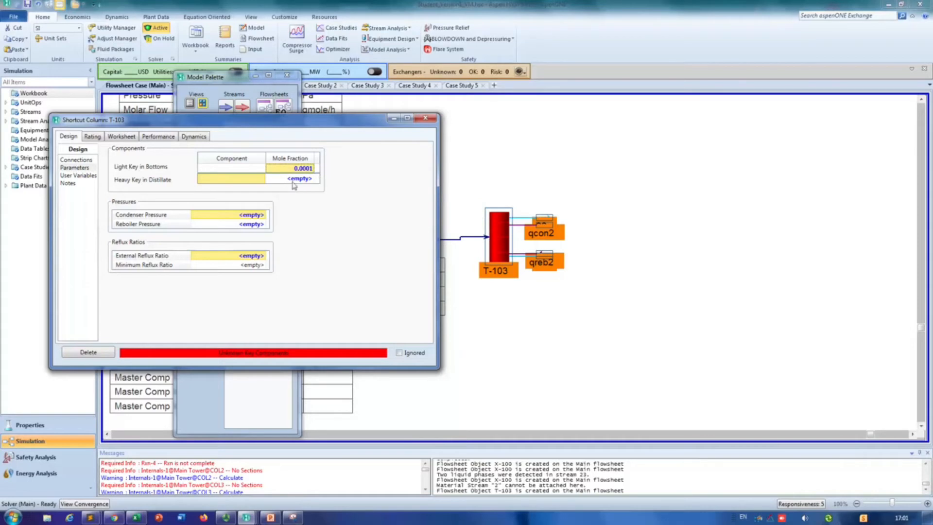
left_click(292, 180)
type(".0001")
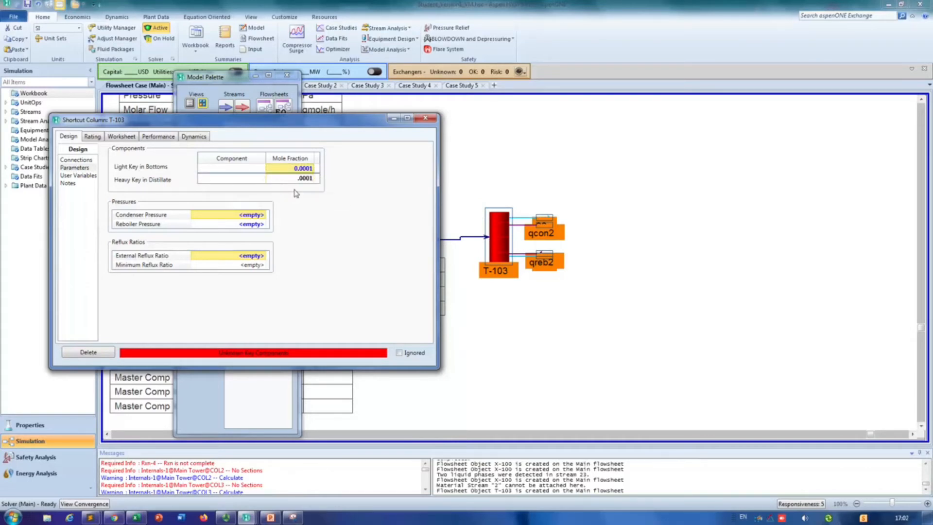
Step: Choose 12-ClC2 as the heavy key in the distillate and VinylCl as the light key in the bottoms
left_click(262, 181)
left_click(263, 180)
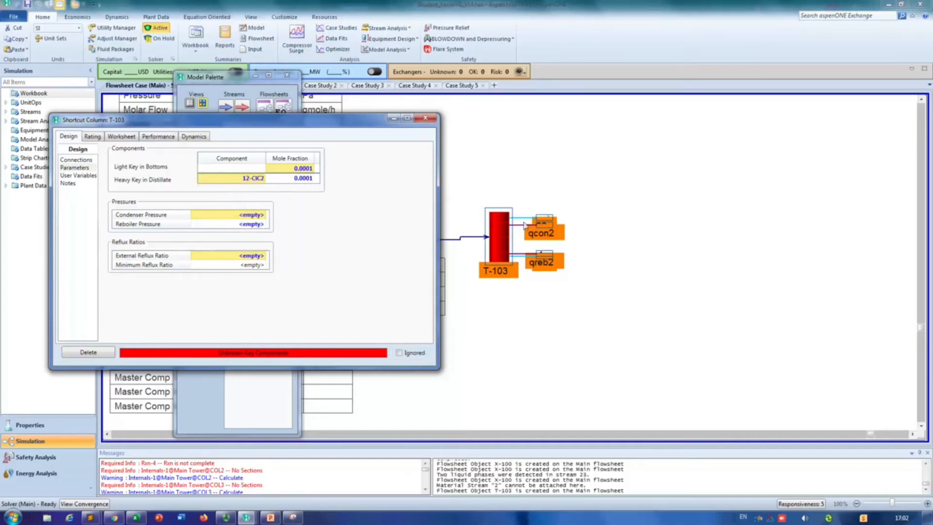
left_click(263, 169)
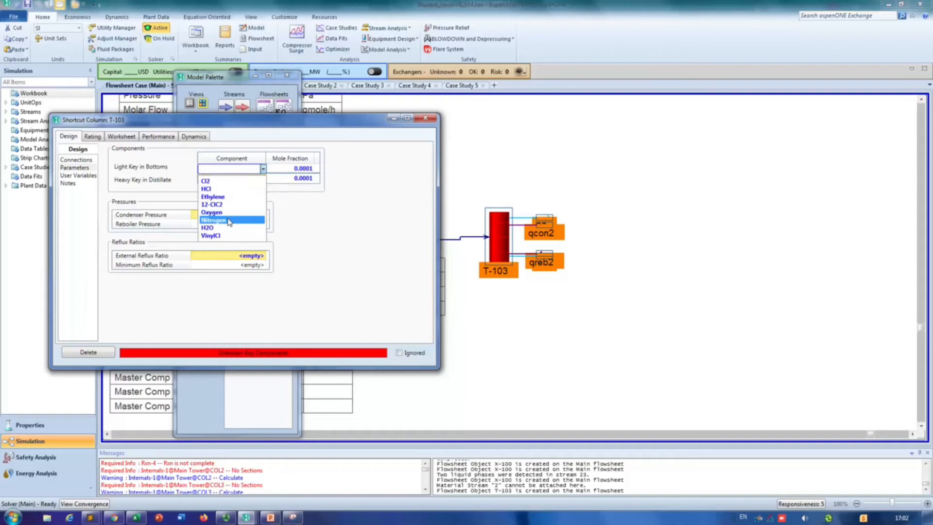
left_click(219, 236)
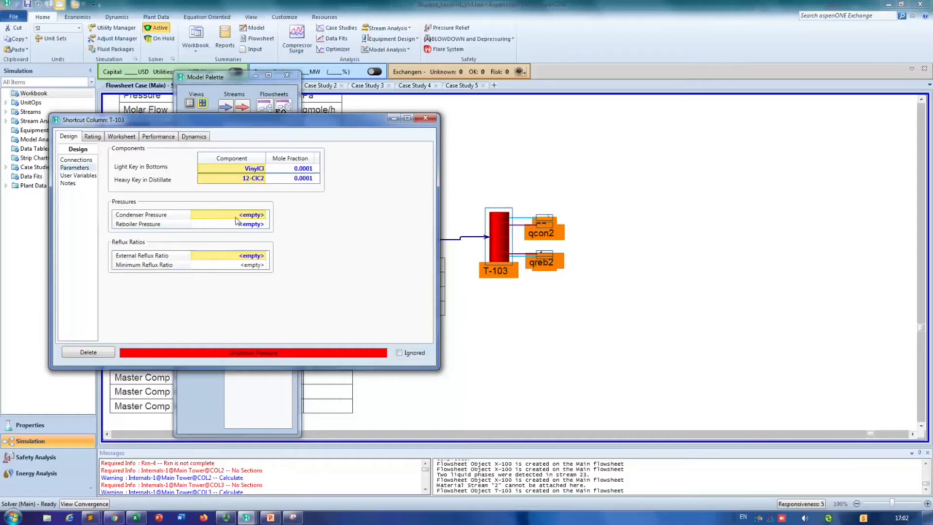
Step: Consult the splitter results slide in PowerPoint, return to HYSYS, and set both the condenser and reboiler pressures to 5 atm
left_click(275, 518)
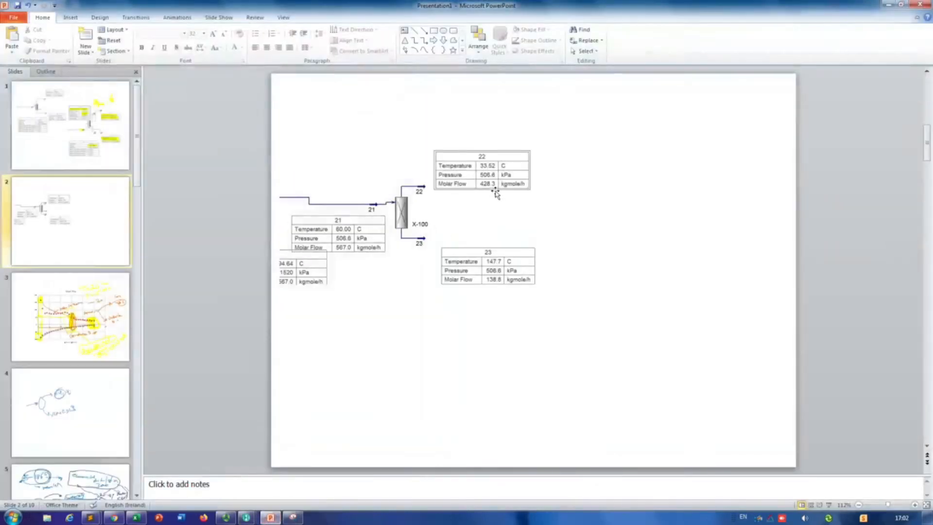
left_click(888, 5)
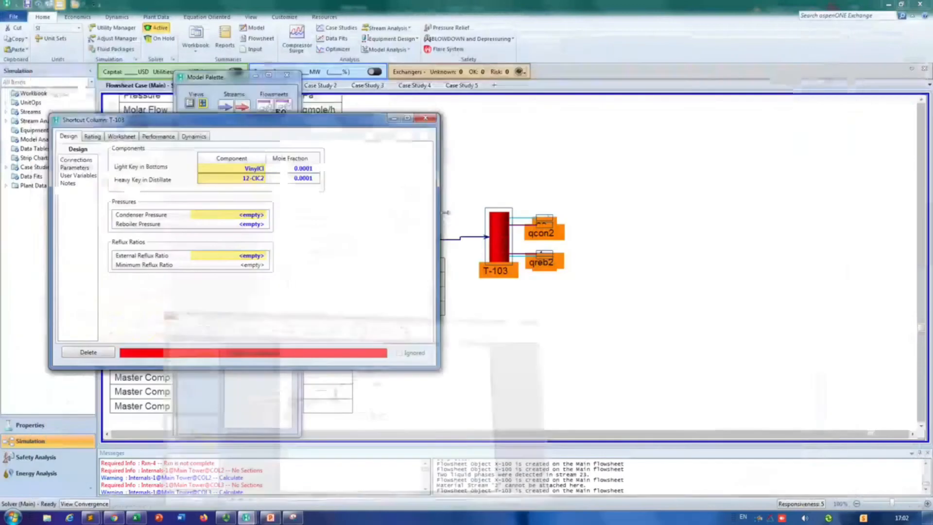
left_click(231, 215)
type("5")
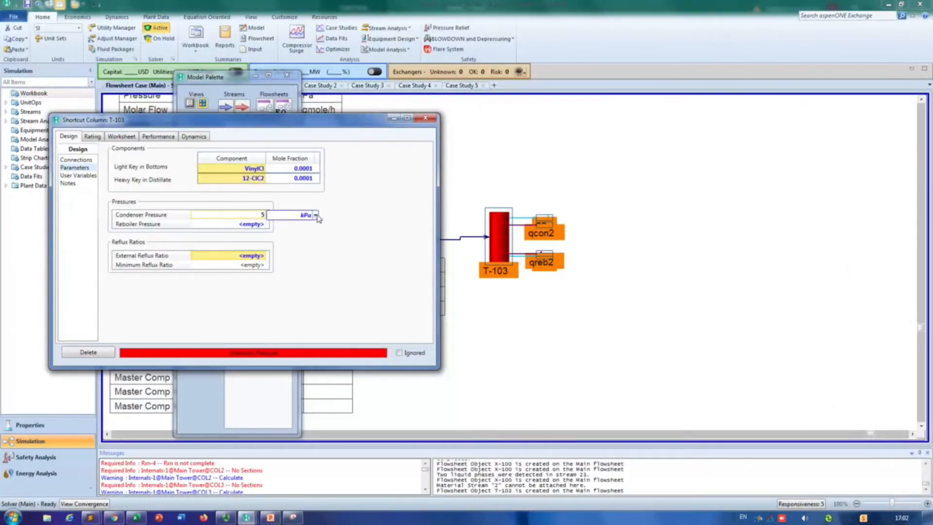
left_click(315, 214)
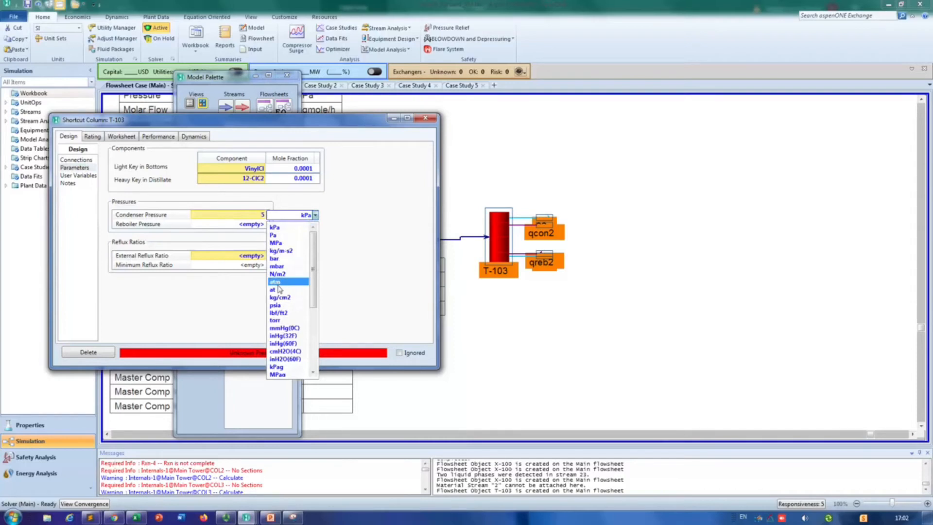
left_click(278, 283)
type("5")
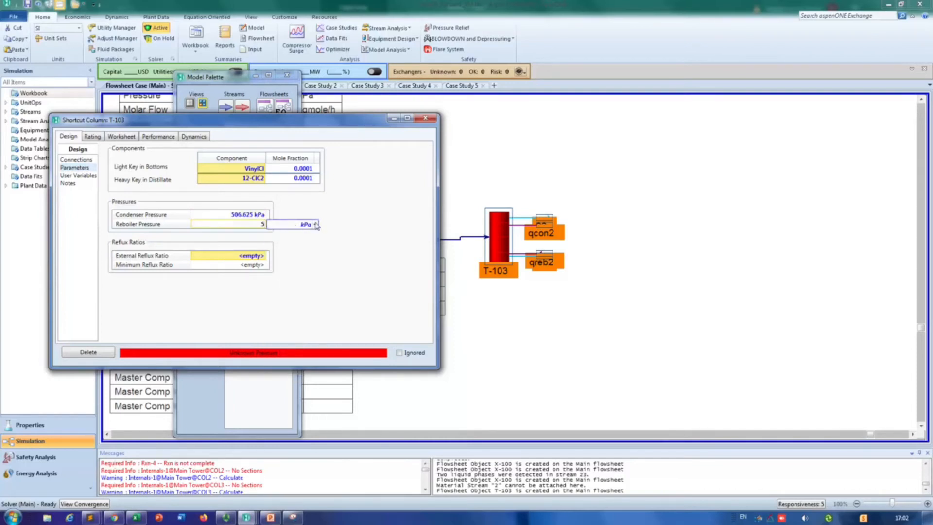
left_click(316, 224)
left_click(279, 285)
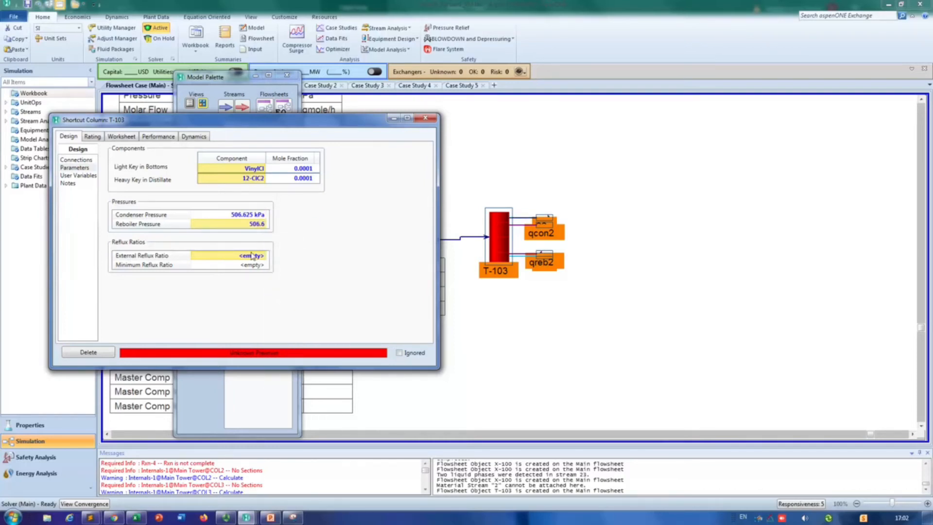
Step: Set the shortcut column's external reflux ratio to 1.75 and close the column's property window
left_click(252, 256)
type("1")
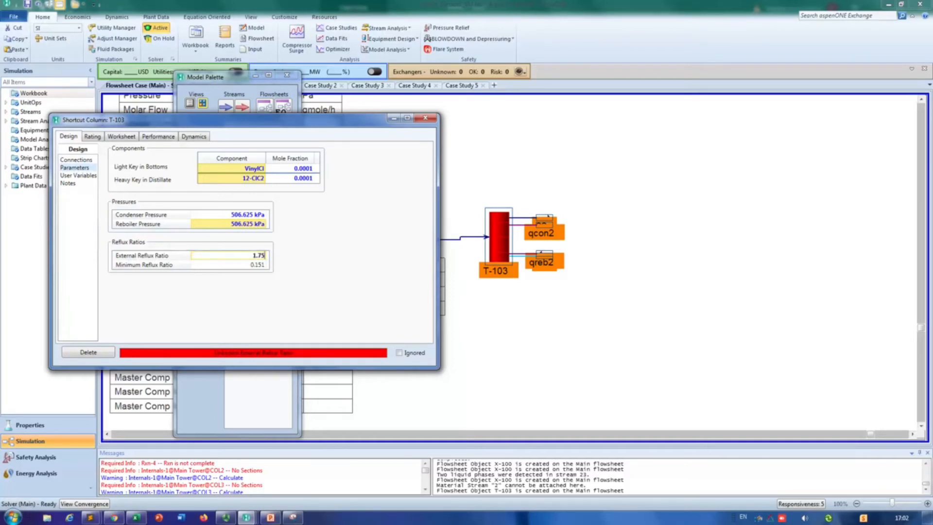
type(".75")
key("Return")
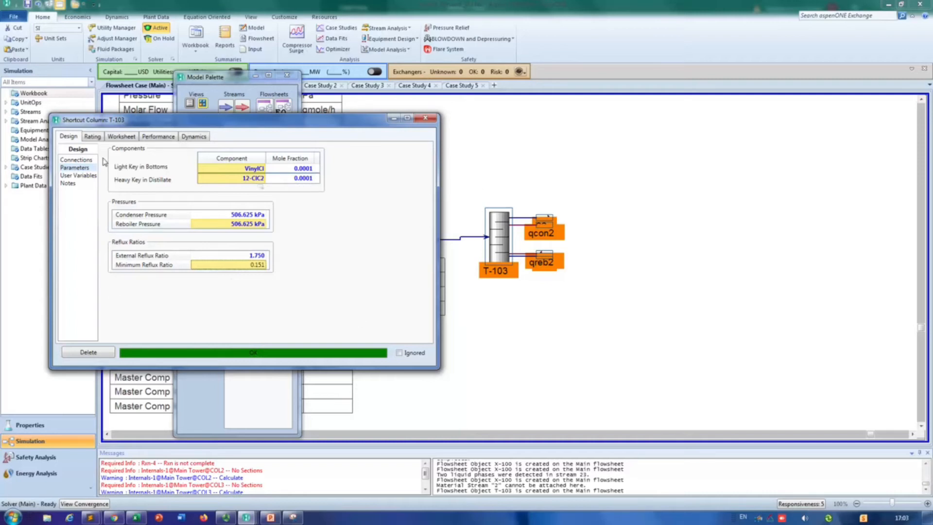
left_click(92, 136)
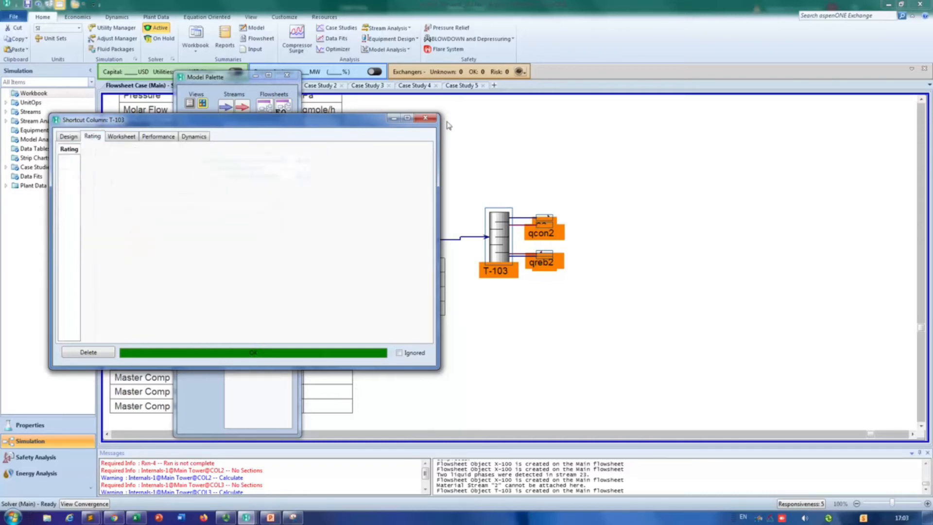
left_click(425, 118)
Step: Move stream 22 above and stream 23 below the column T-103 on the flowsheet, clear of the energy streams
left_click_drag(546, 218, 581, 182)
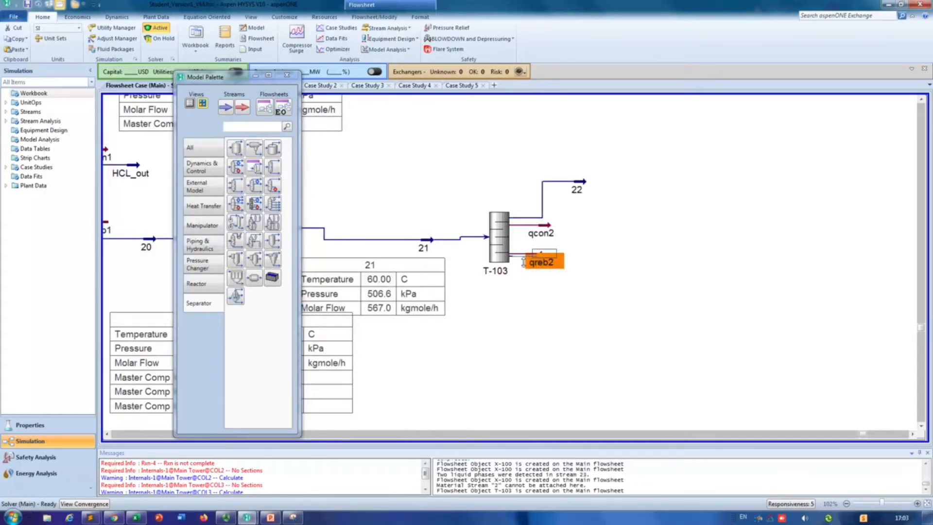
left_click(541, 272)
left_click_drag(543, 256, 589, 308)
left_click(591, 299)
left_click_drag(582, 183, 593, 174)
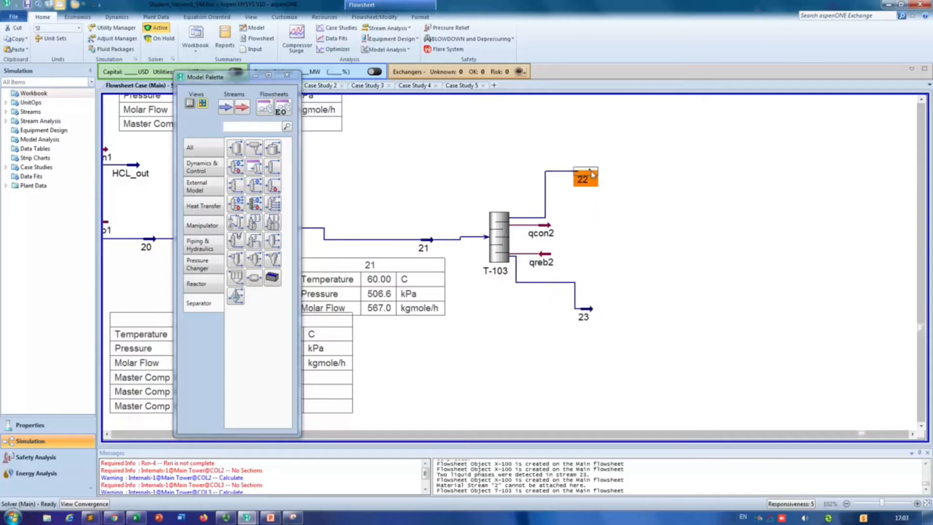
Step: Show the property tables for outlet streams 22 and 23 on the flowsheet
right_click(592, 175)
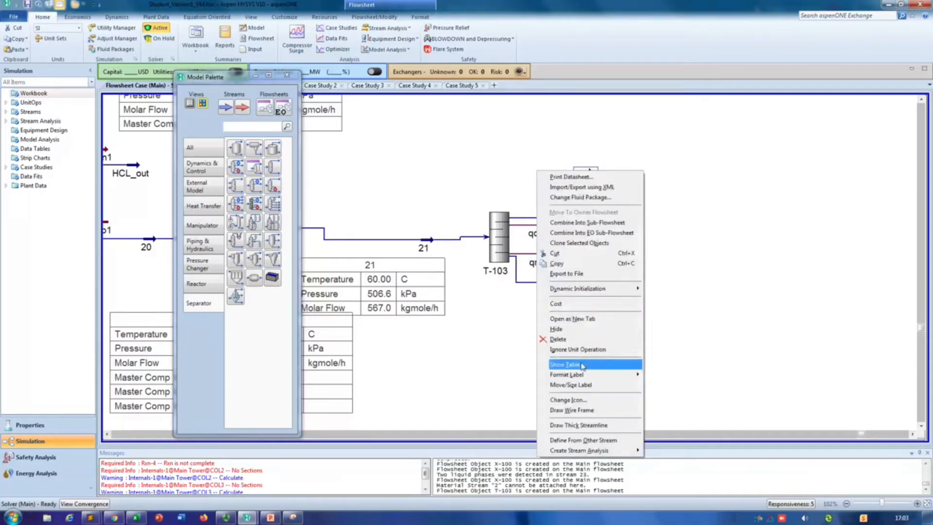
left_click(583, 365)
right_click(593, 313)
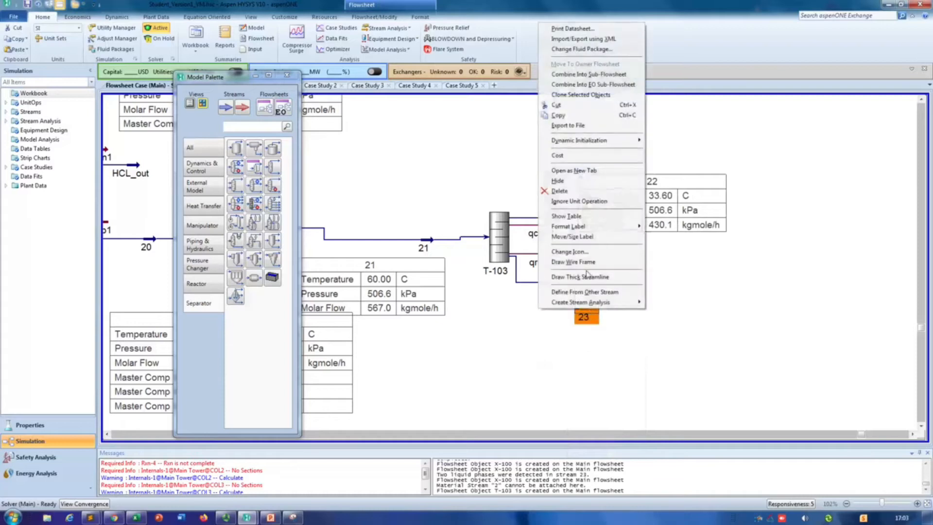
left_click(593, 217)
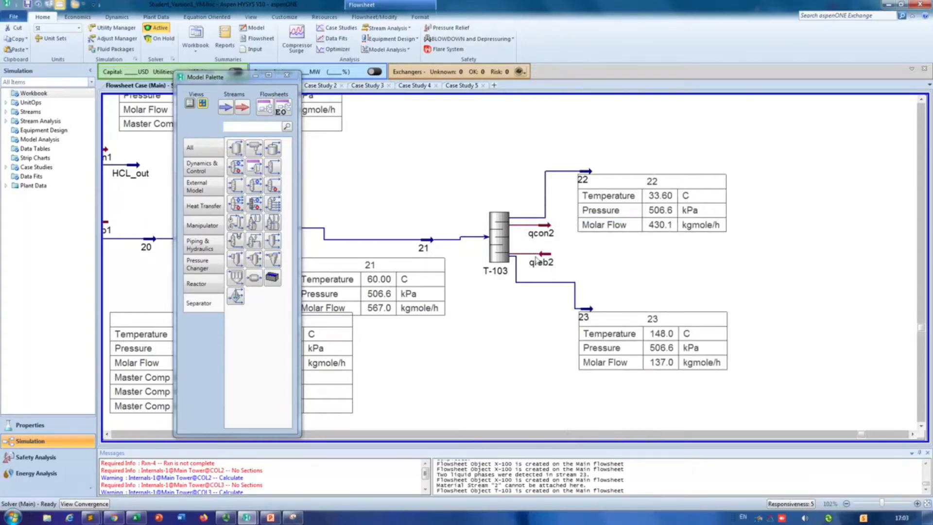
Step: Show the results table for column T-103 and place it beside the tables of streams 22 and 23
right_click(501, 233)
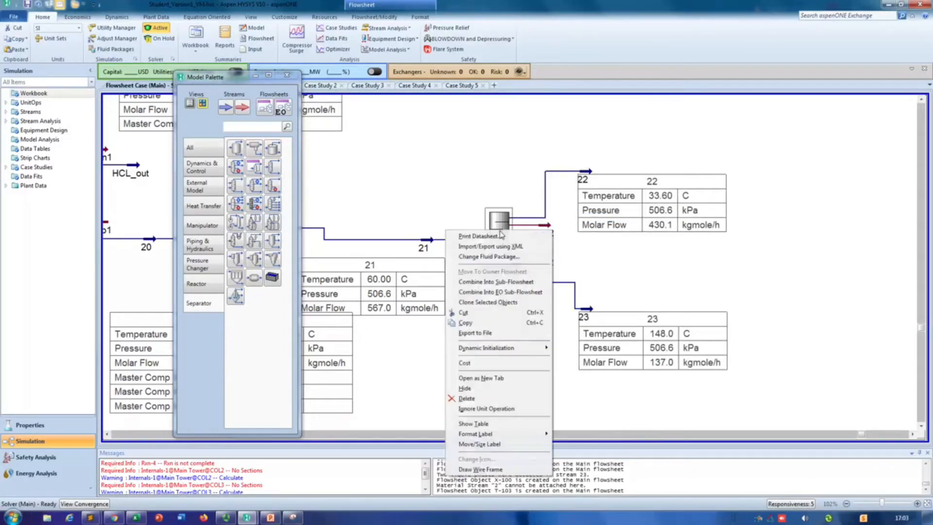
left_click(490, 423)
left_click_drag(646, 273, 893, 239)
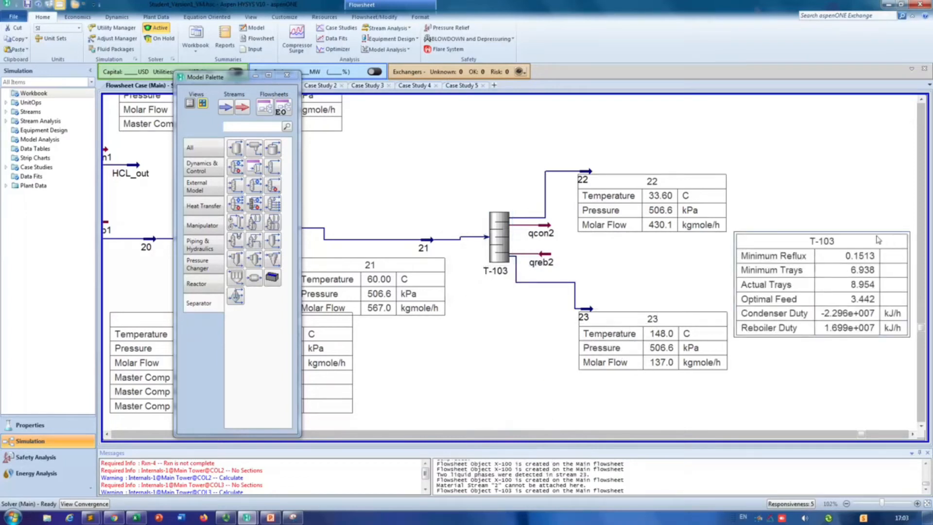
Step: Examine the variables available for the T-103 flowsheet table, including its Properties group, and close the table settings without adding any
double_click(784, 245)
left_click(525, 215)
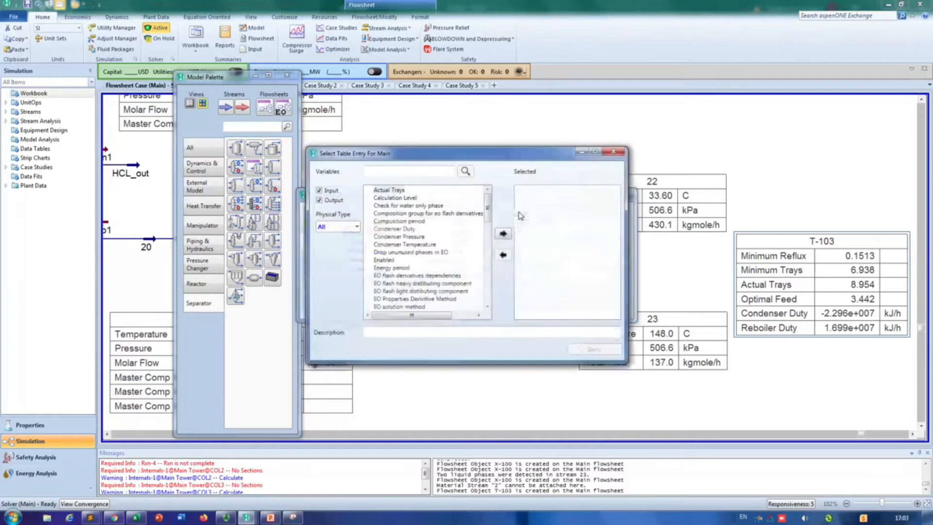
left_click(396, 229)
scroll(399, 284, "down", 10)
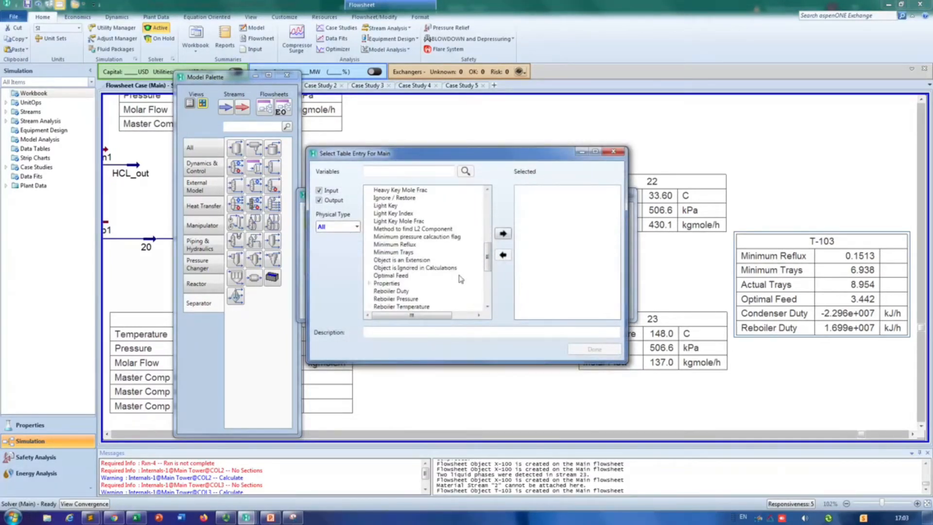
scroll(454, 280, "down", 1)
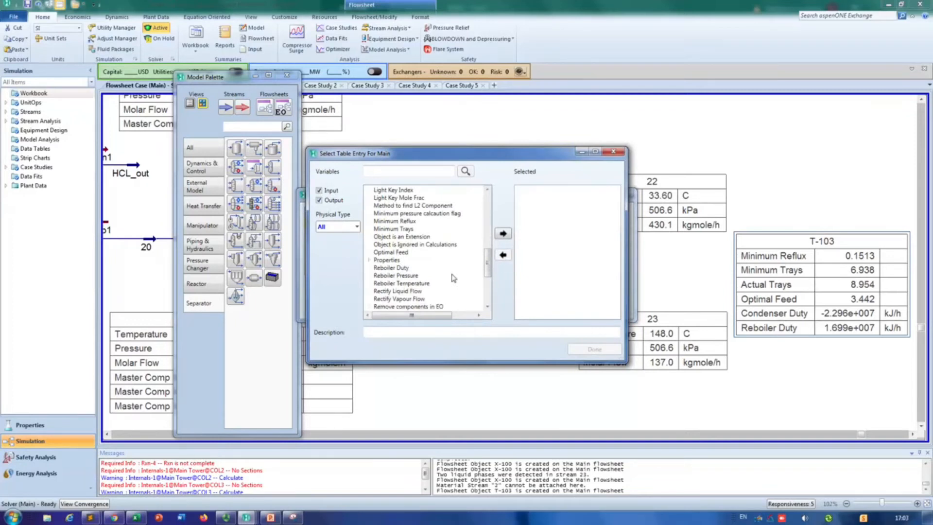
scroll(453, 278, "down", 1)
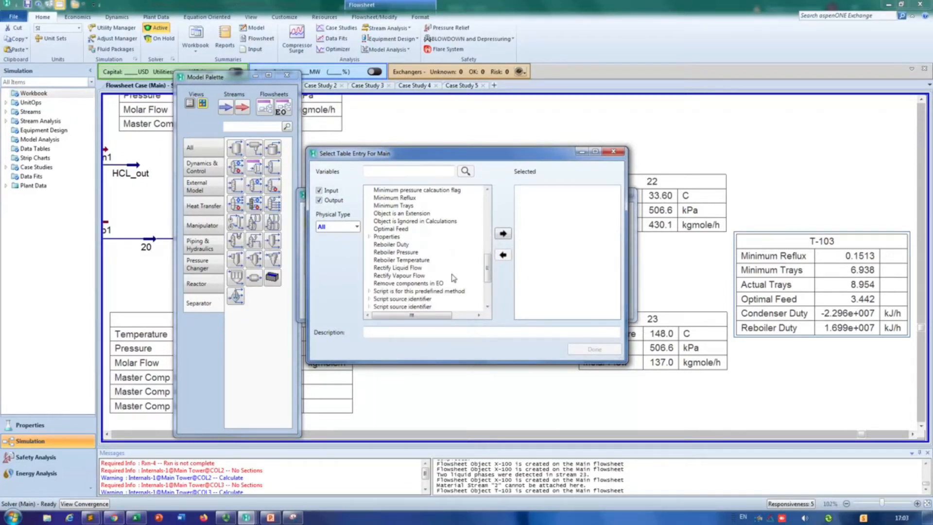
left_click(370, 237)
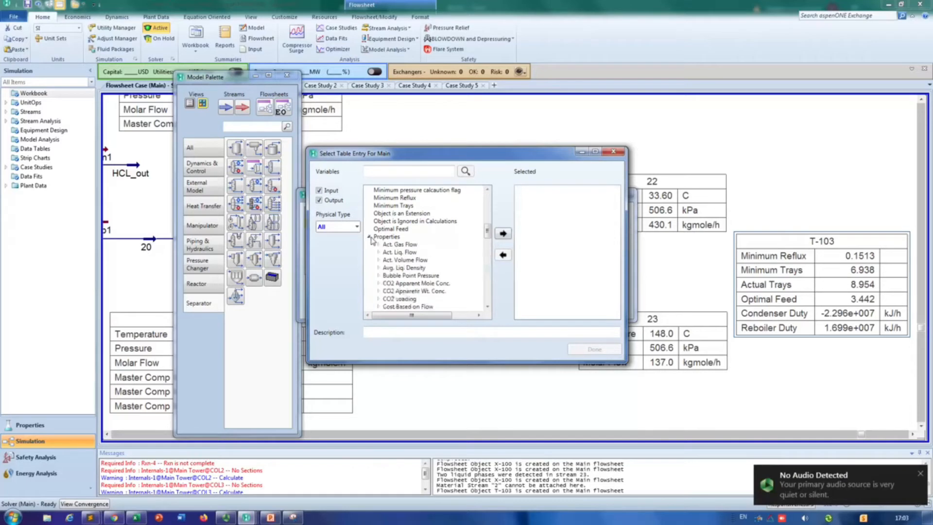
scroll(444, 302, "down", 5)
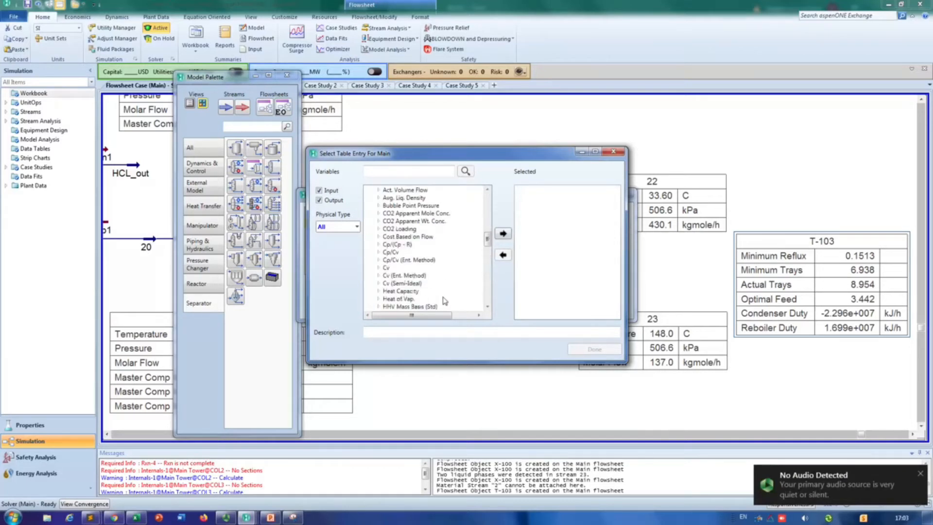
scroll(431, 293, "down", 10)
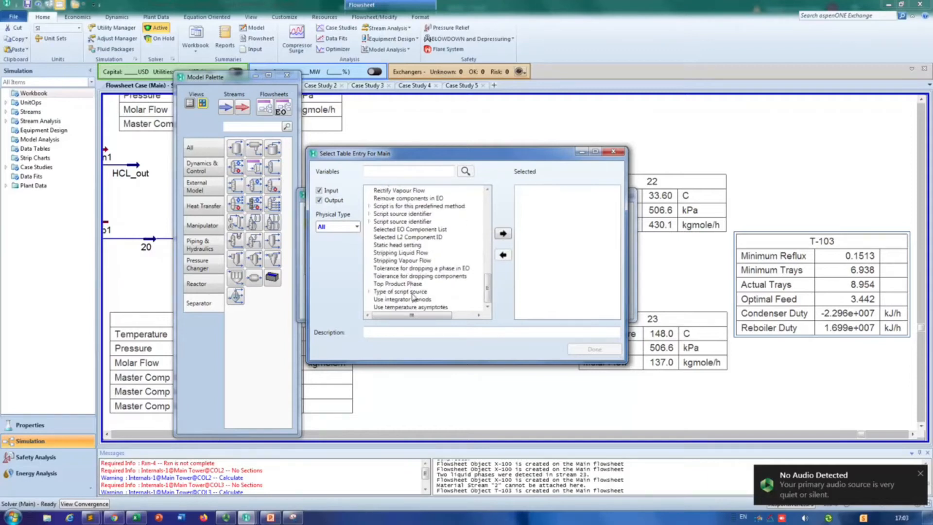
scroll(437, 297, "up", 10)
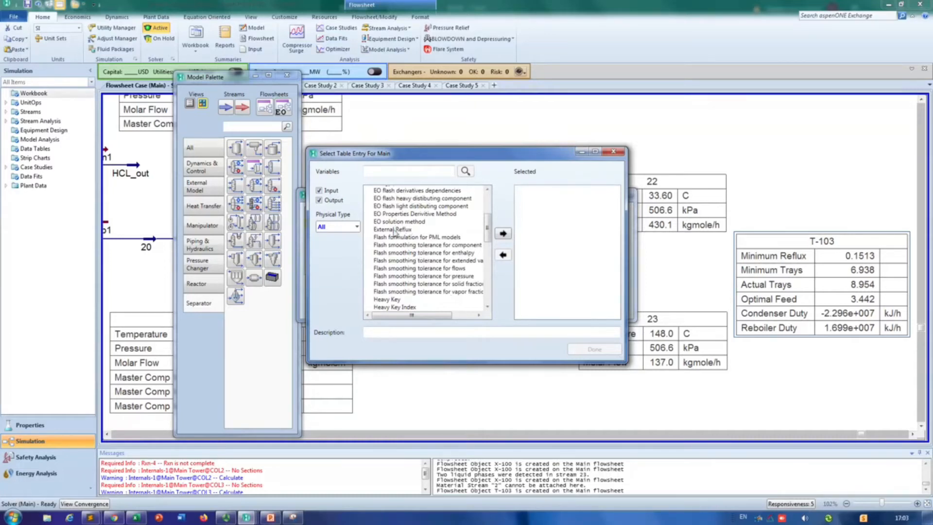
scroll(414, 233, "up", 4)
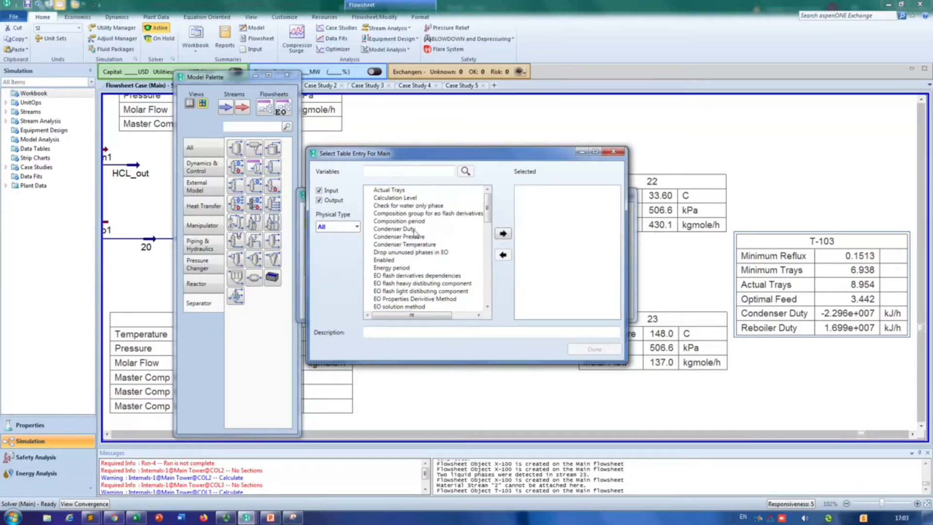
left_click(607, 154)
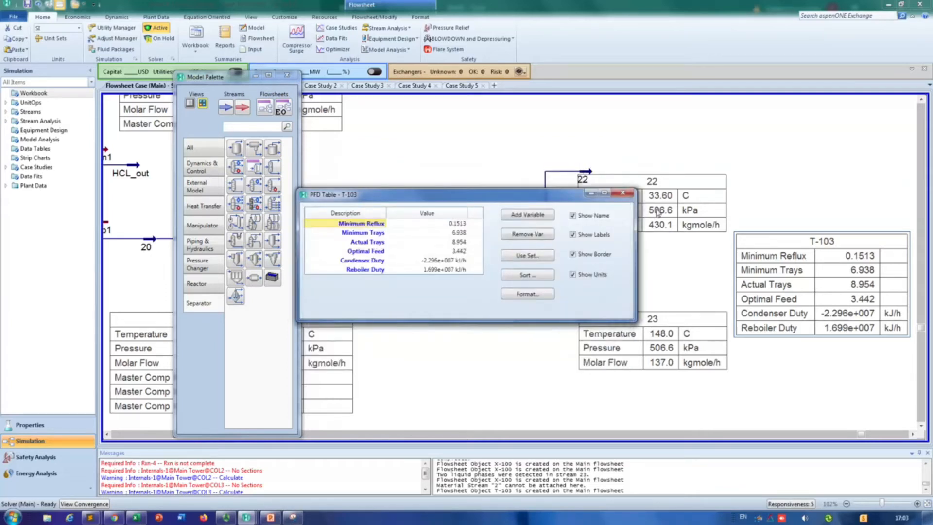
left_click(628, 195)
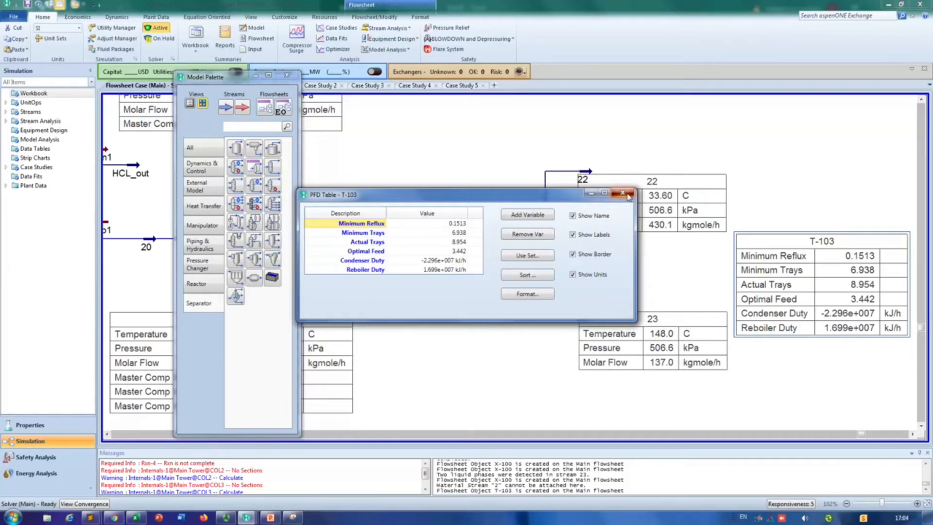
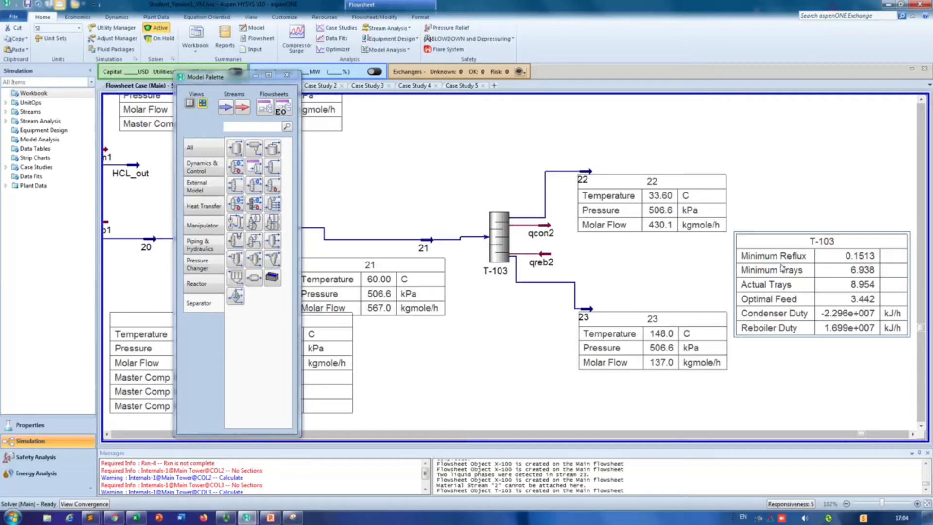
Step: Capture the T-103 column with its stream and results tables using Snipping Tool and paste the image onto slide 2 in PowerPoint
left_click(299, 519)
left_click(394, 118)
left_click_drag(479, 141, 919, 417)
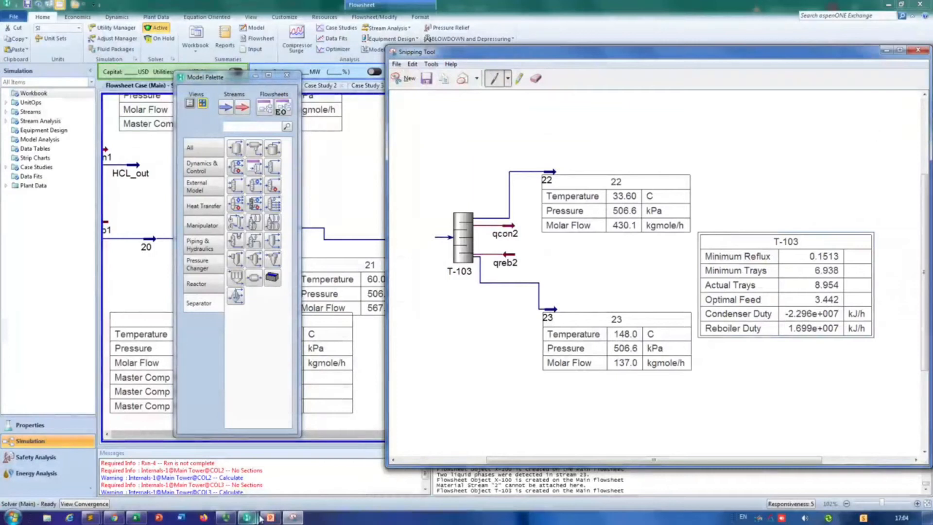
mouse_move(258, 518)
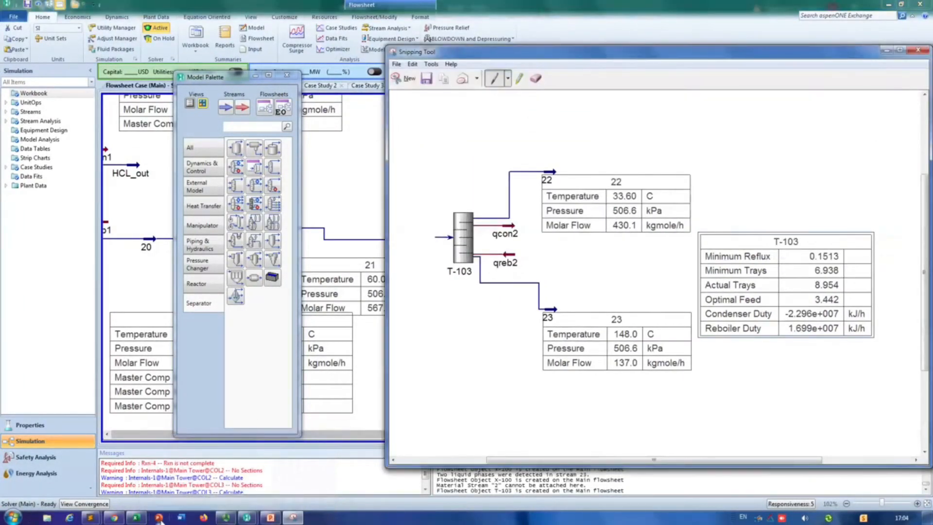
left_click(270, 517)
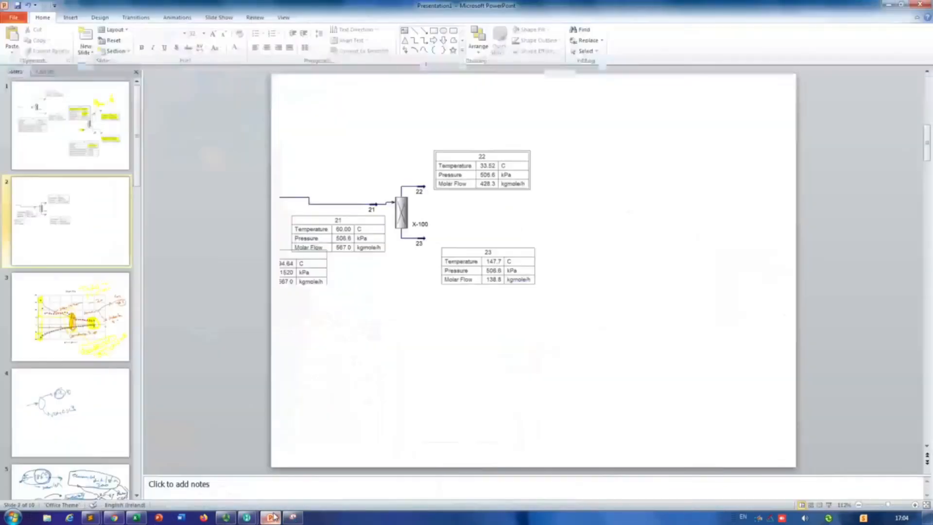
key("ctrl+v")
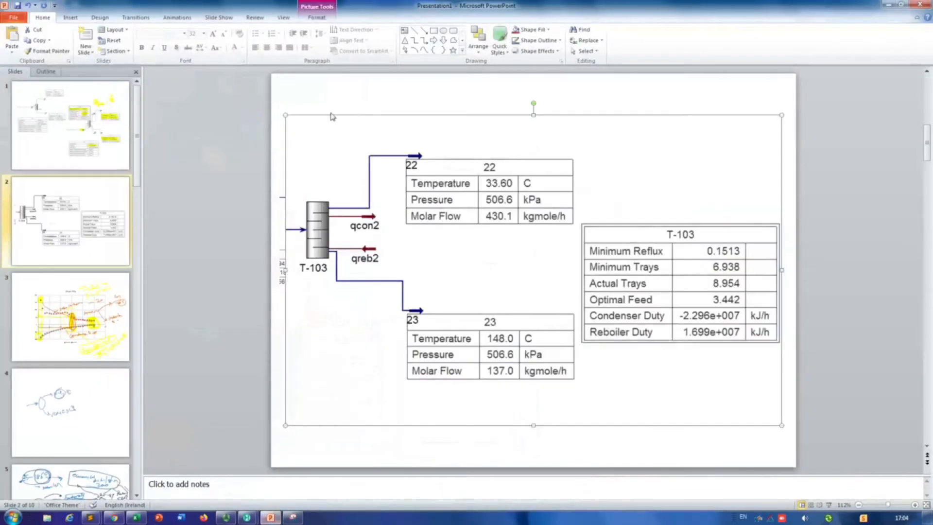
Step: Shrink the pasted T-103 picture and fit it in the lower-right area of the slide, clear of the X-100 splitter picture
left_click_drag(286, 115, 494, 244)
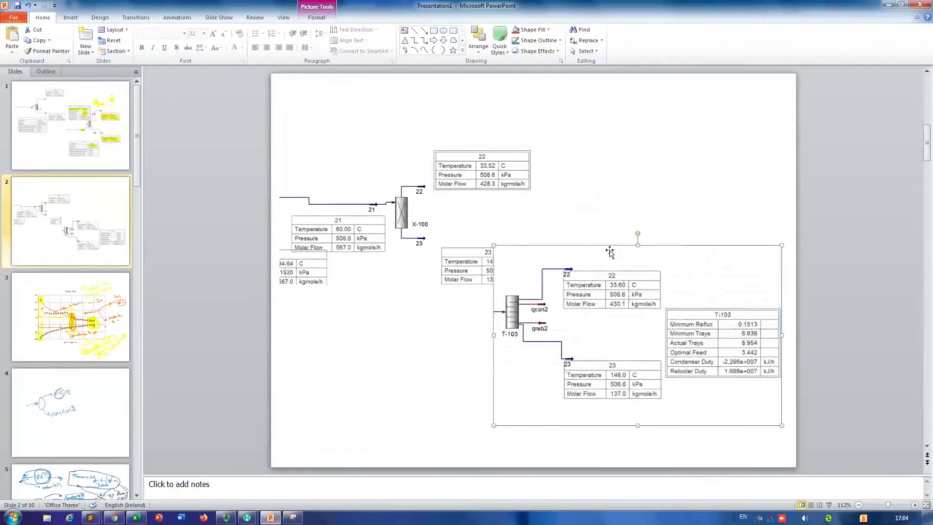
left_click_drag(555, 258, 565, 269)
left_click_drag(495, 254, 541, 283)
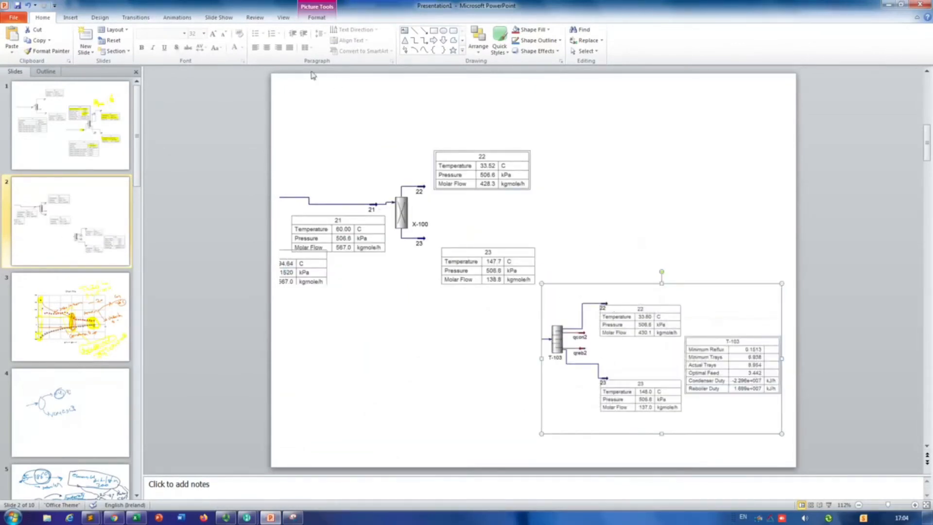
Step: Add a text box reading "Distillation column 2" at the top of the slide
left_click(404, 30)
left_click_drag(314, 79, 437, 130)
type("dis")
type("tullation")
key("BackSpace")
key("BackSpace")
key("BackSpace")
key("BackSpace")
key("BackSpace")
key("BackSpace")
key("BackSpace")
key("BackSpace")
key("BackSpace")
type("illation colum")
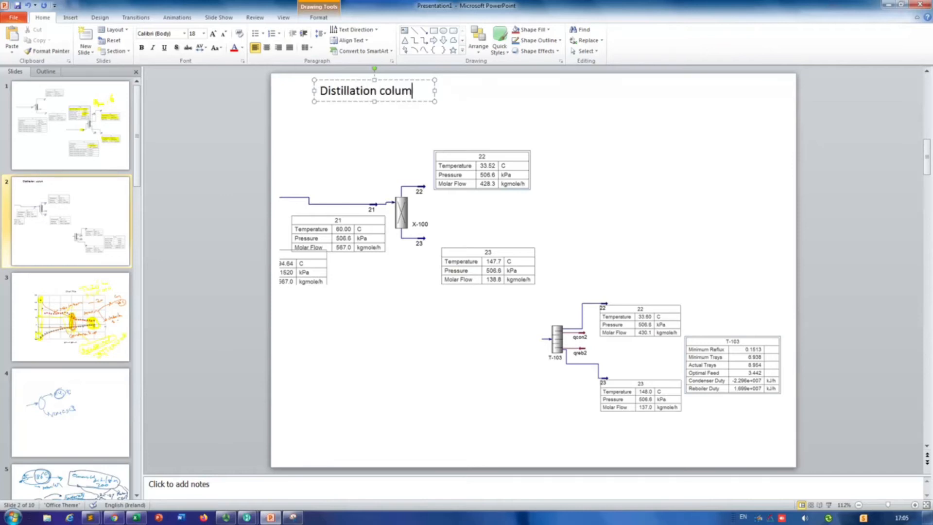
type("n 2")
left_click(435, 130)
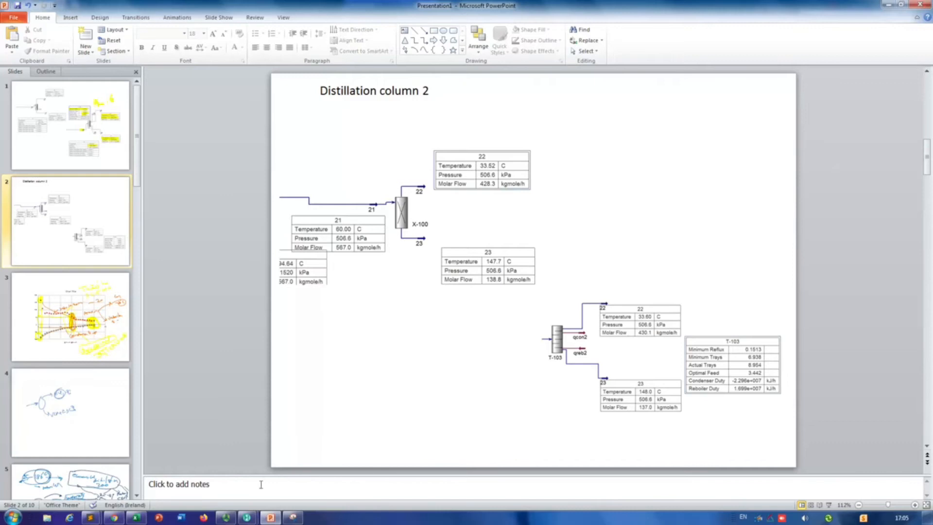
Step: Switch to Aspen HYSYS and delete shortcut column T-103 with streams 22, 23, qcon2, qreb2 and their tables from the flowsheet
mouse_move(247, 517)
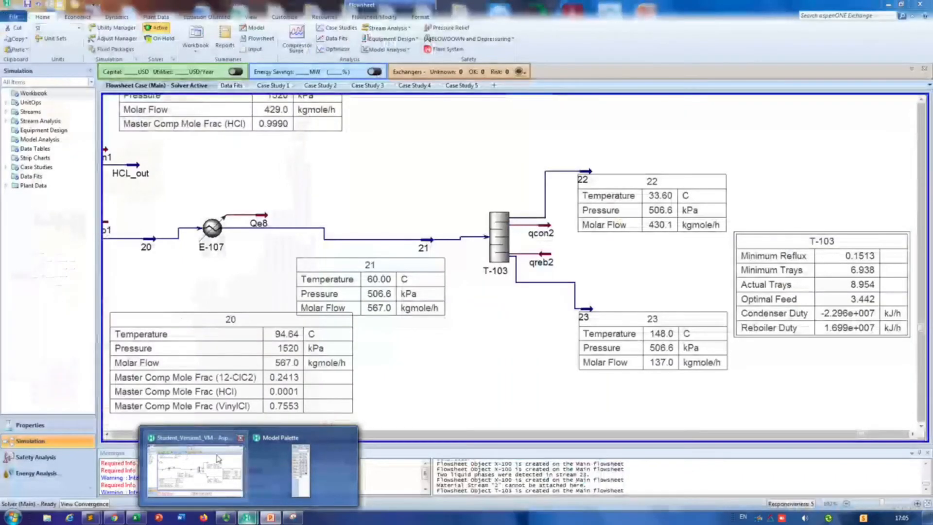
left_click(218, 459)
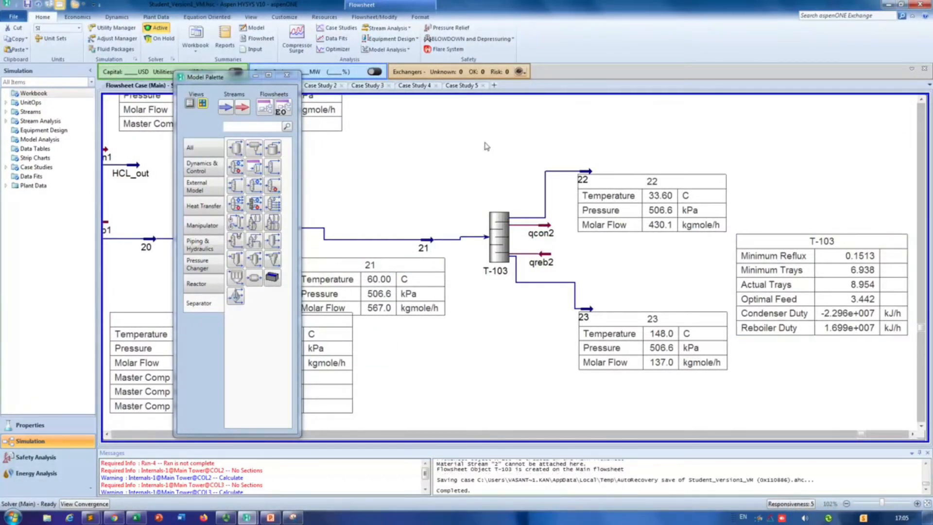
left_click_drag(469, 122, 912, 407)
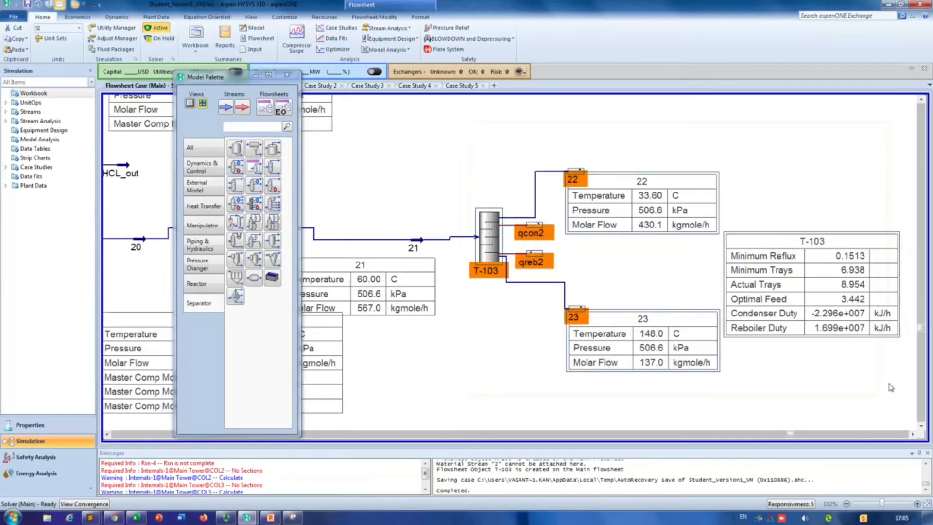
key("Delete")
left_click(493, 294)
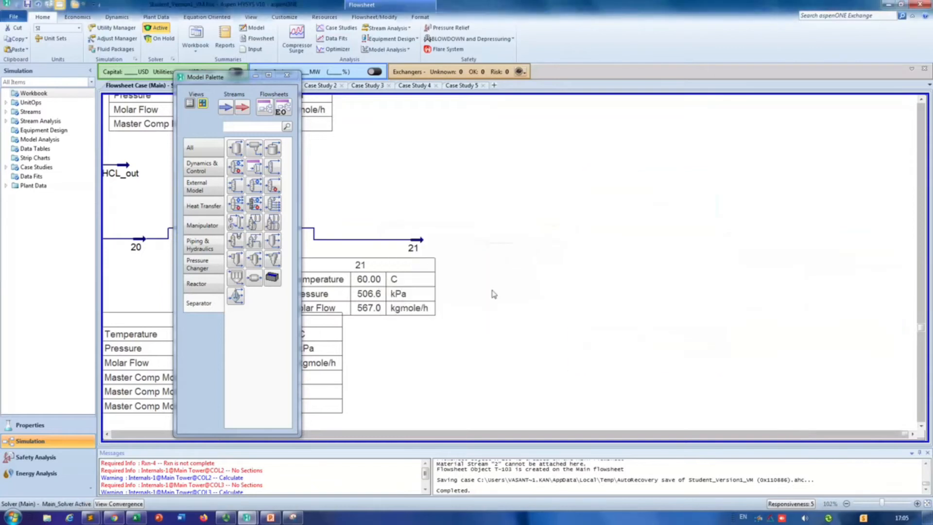
Step: Move stream 21 a little further right on the flowsheet, place a Distillation Column after it and open the column's input expert
left_click_drag(418, 246, 474, 246)
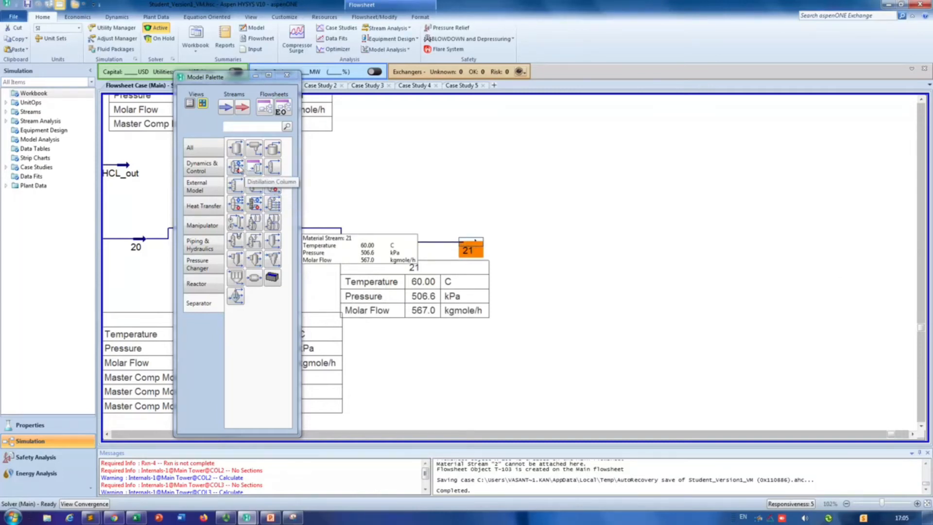
left_click(238, 168)
left_click(562, 272)
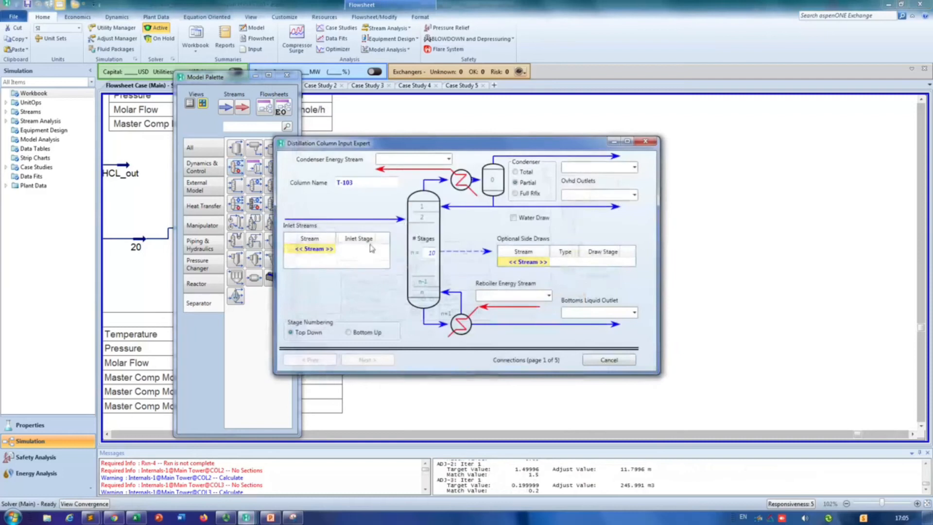
Step: Connect stream 21 as the inlet, choose a Total condenser, and name the overhead liquid outlet 22 and the bottoms outlet 23
left_click(333, 249)
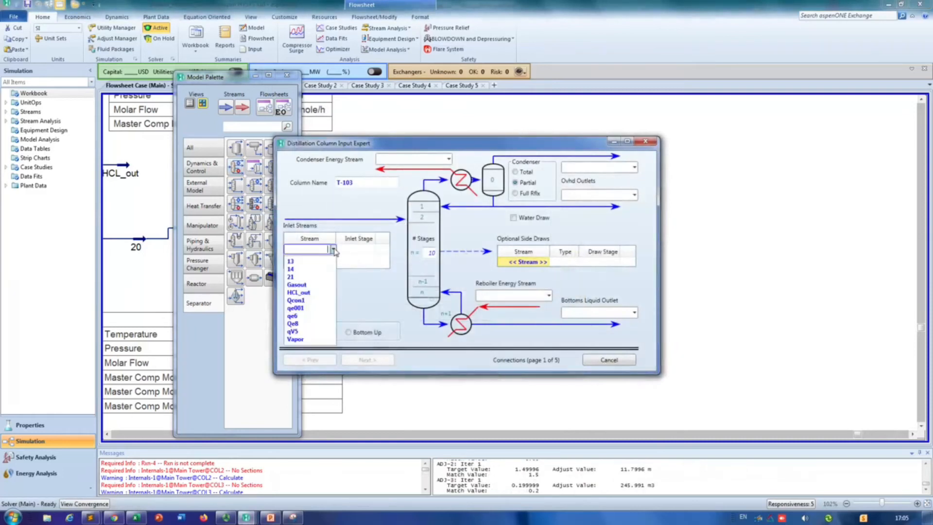
left_click(297, 277)
left_click(515, 171)
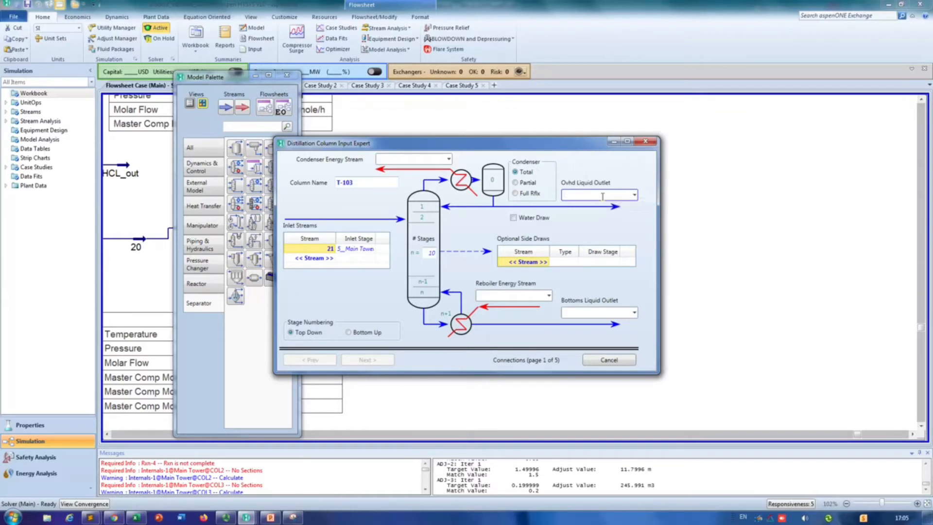
type("22")
left_click(601, 313)
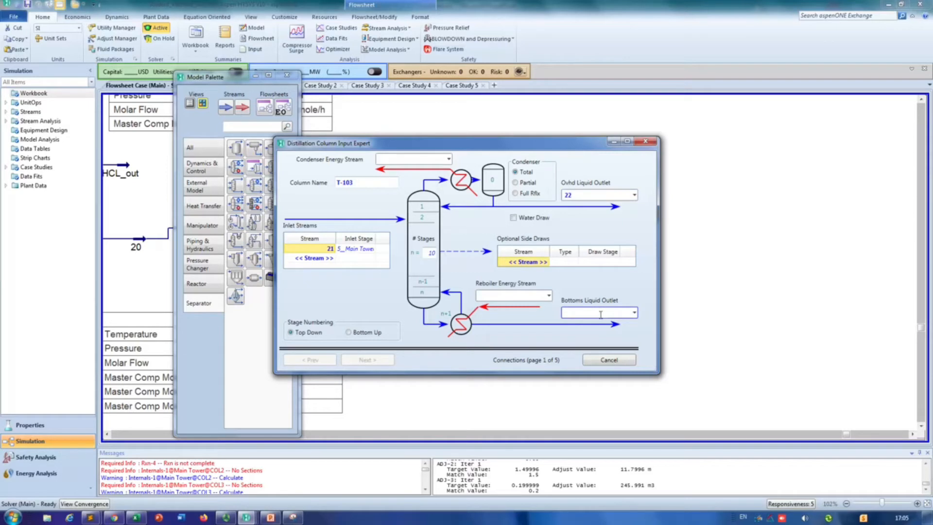
key("Return")
Step: Name the condenser energy stream qcond2 and the reboiler energy stream qreb2
left_click(419, 160)
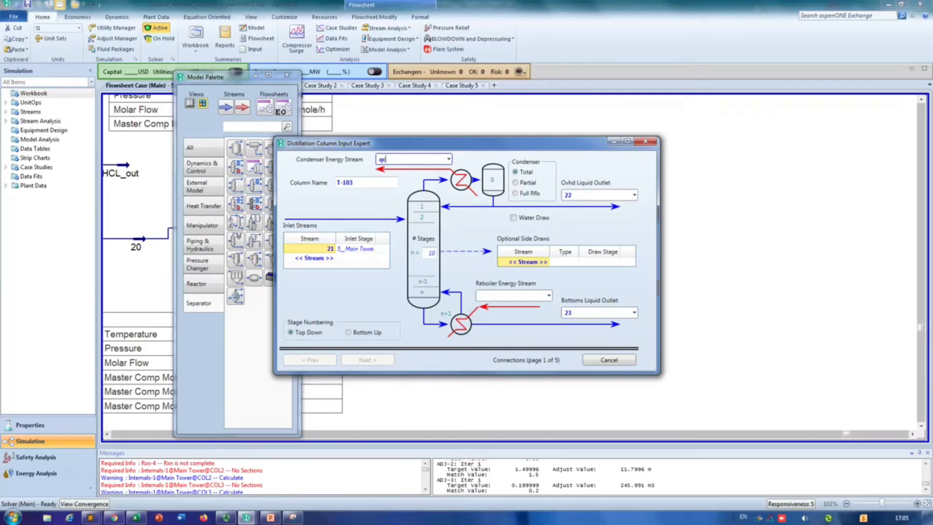
key("Return")
left_click(529, 296)
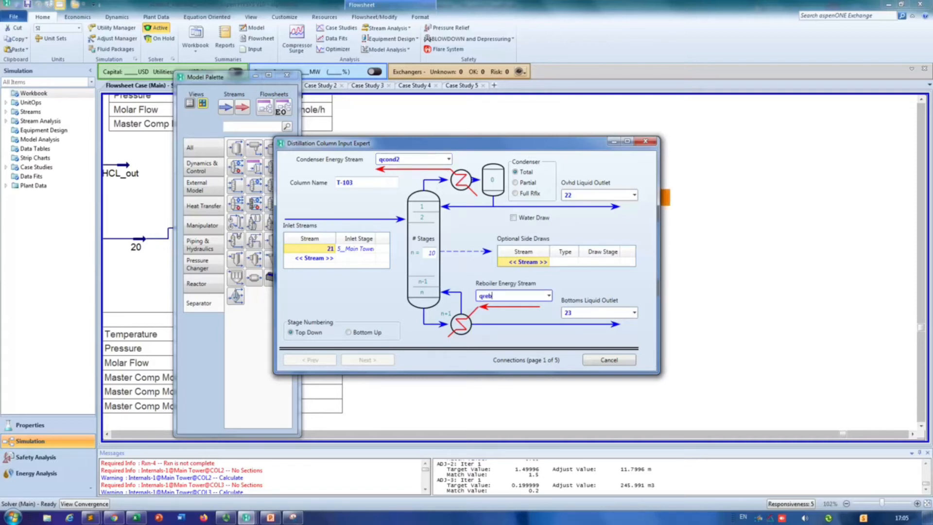
key("Return")
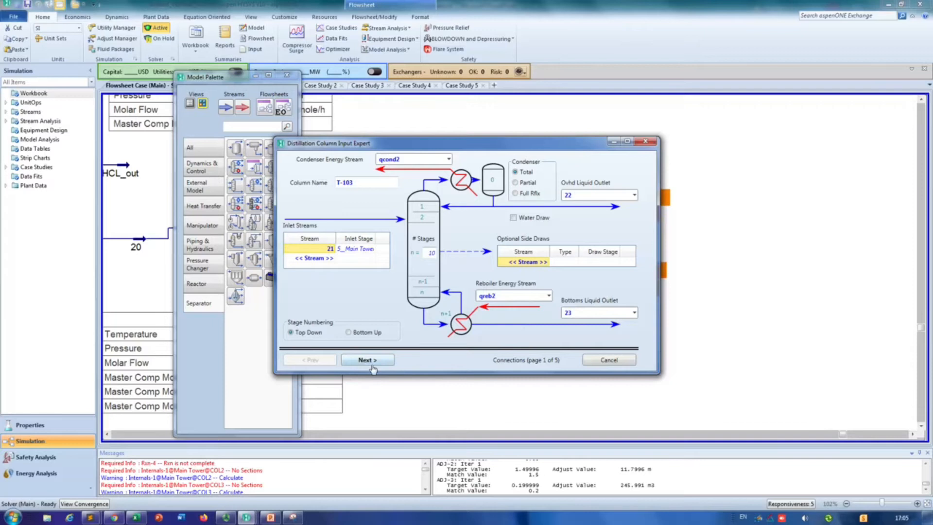
Step: Check the shortcut results on the PowerPoint slide, then set the column to 9 stages with stream 21 entering at stage 4
left_click(373, 364)
left_click(310, 360)
key("alt+Tab")
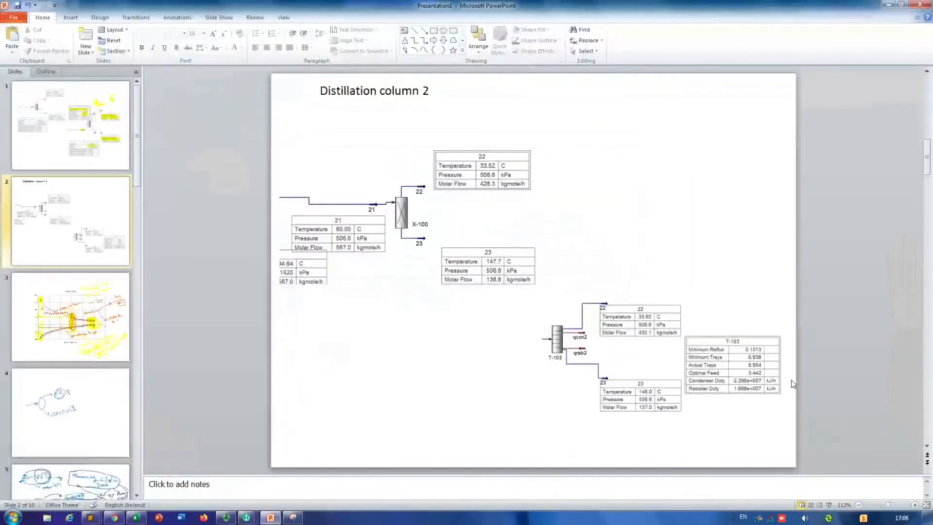
key("alt+Tab")
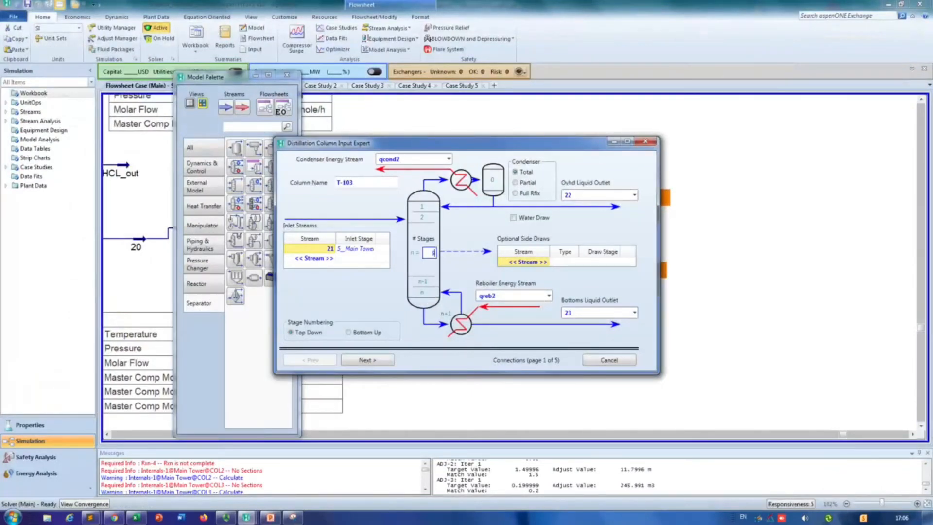
left_click(373, 249)
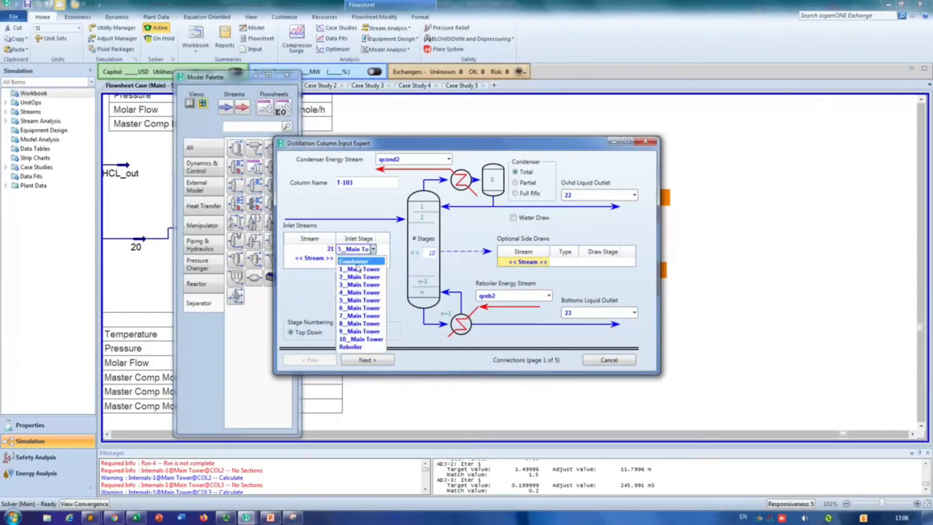
left_click(352, 293)
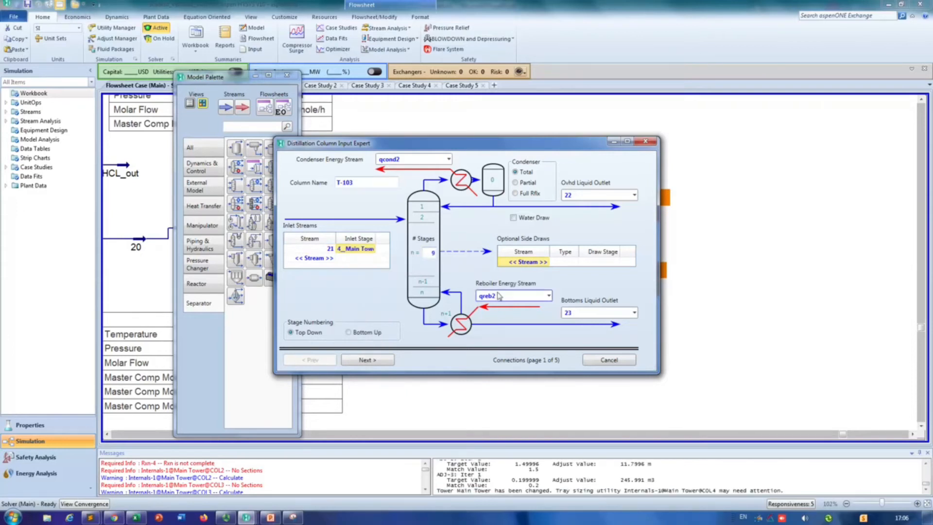
Step: Accept the connections and reboiler configuration, and set both the condenser and reboiler pressures to 5 atm
left_click(365, 361)
left_click(365, 360)
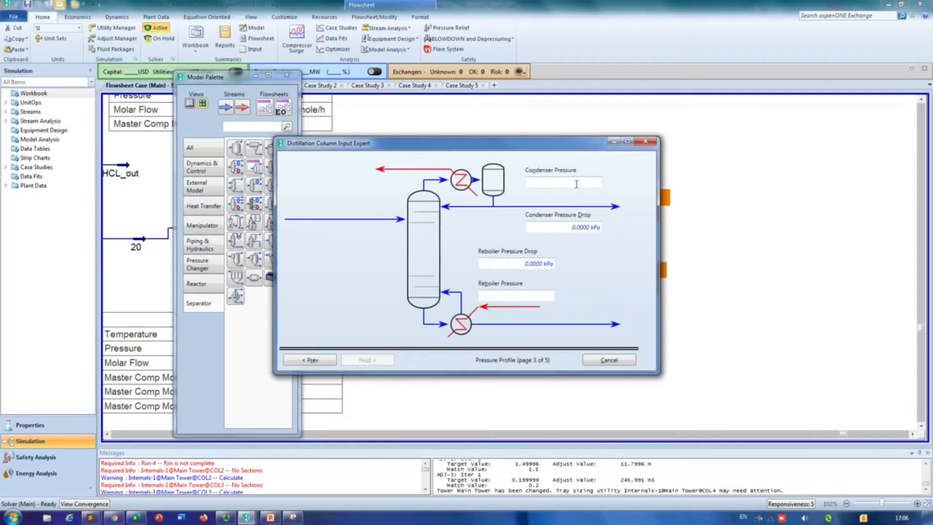
key("alt+Tab")
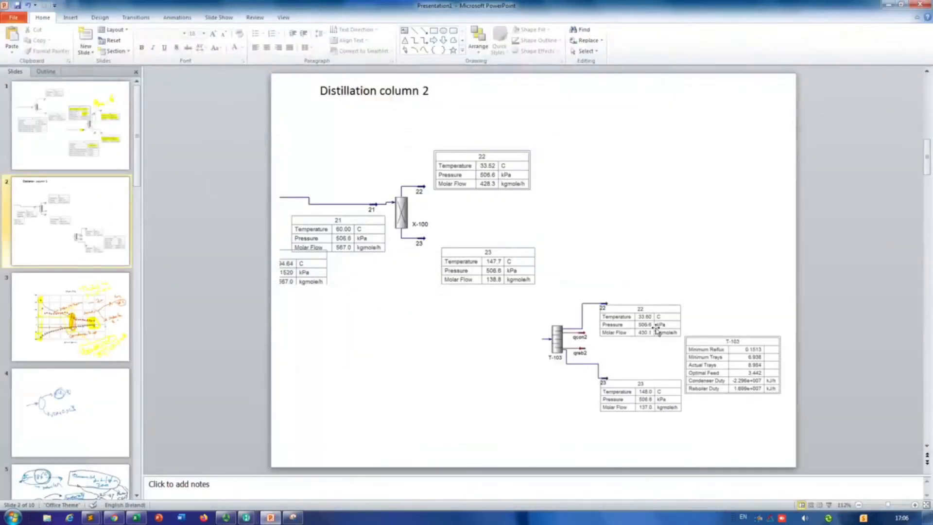
key("alt+Tab")
left_click(578, 182)
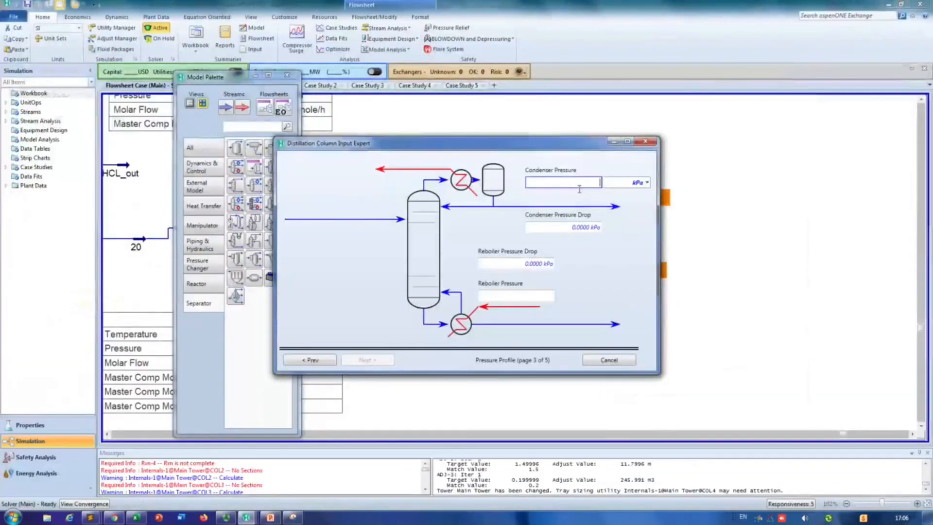
type("5")
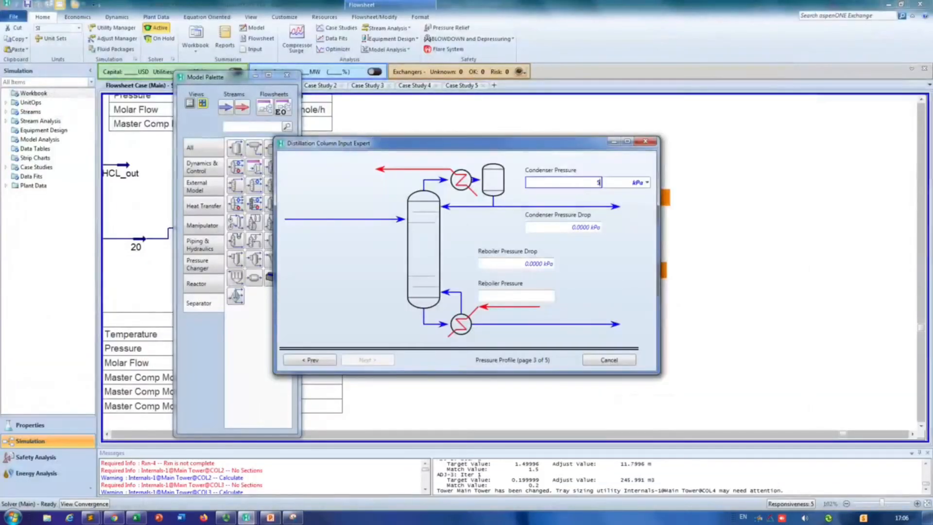
left_click(647, 184)
left_click(623, 250)
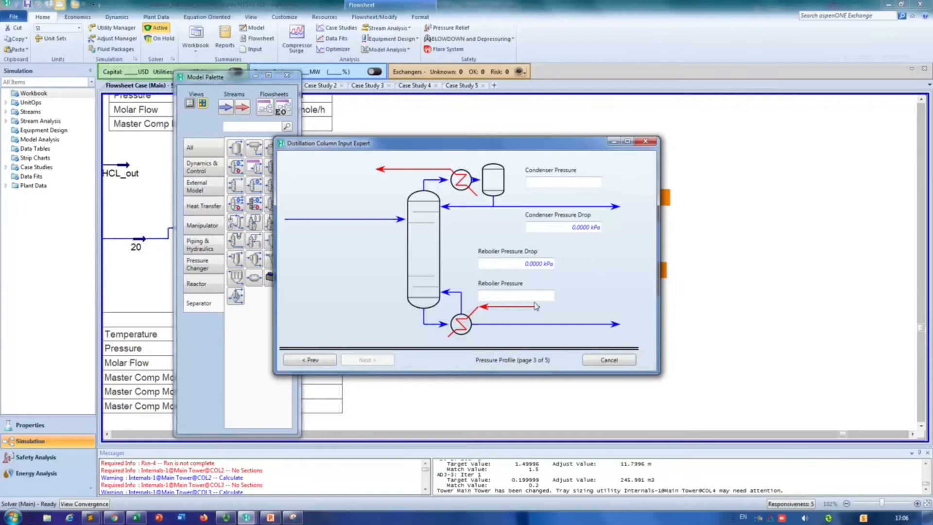
left_click(538, 299)
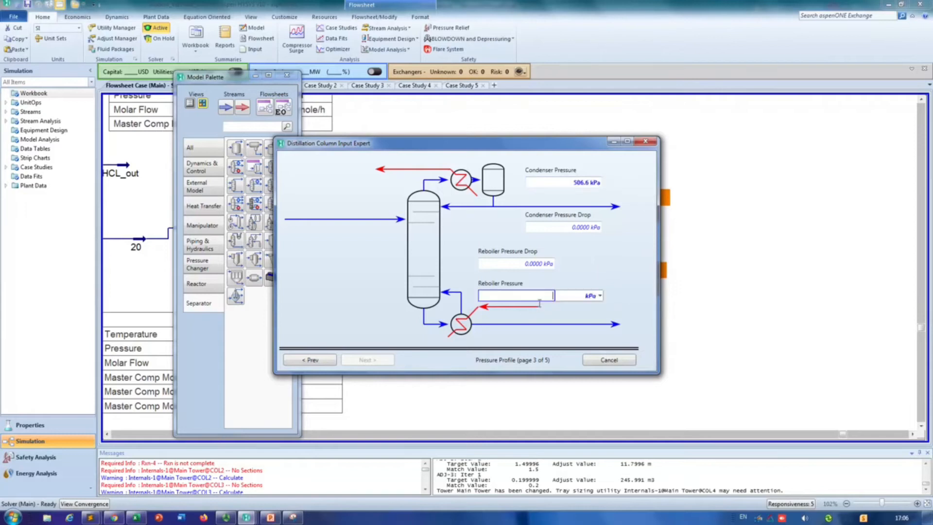
left_click(600, 295)
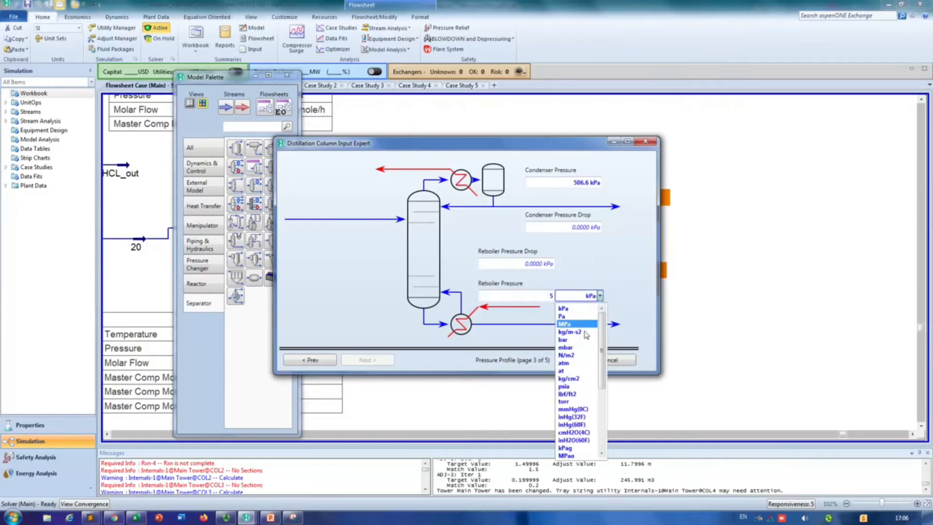
left_click(576, 363)
left_click(367, 360)
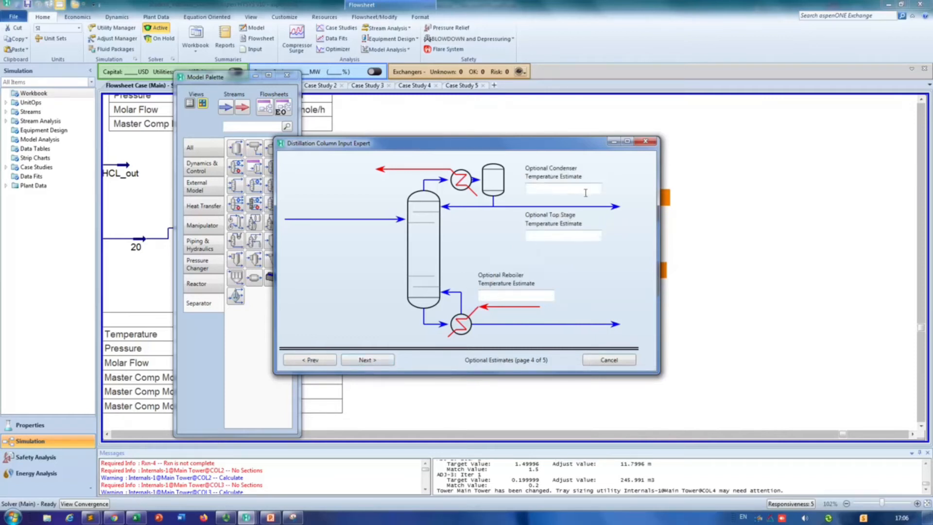
Step: Using the shortcut results in PowerPoint, set the condenser temperature estimate to 33.6 °C and the reboiler estimate to 148 °C
key("alt+Tab")
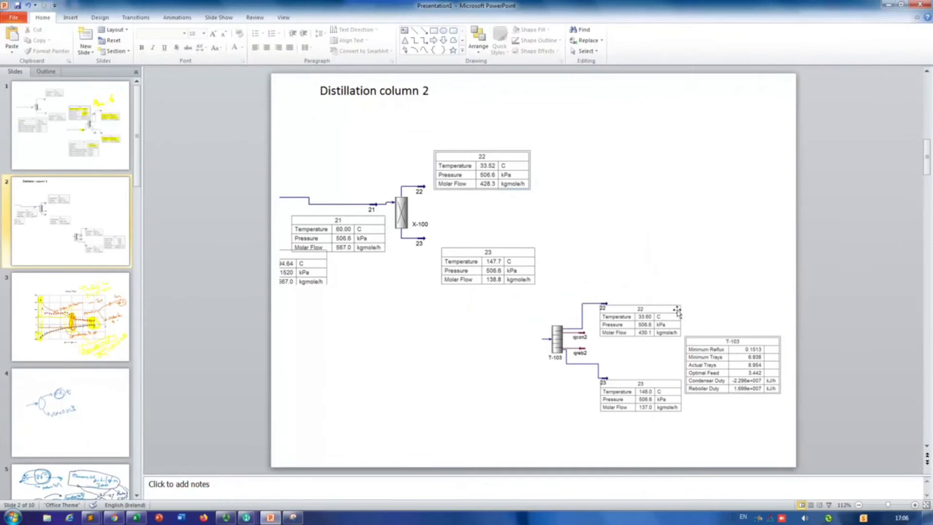
key("alt+Tab")
left_click(559, 188)
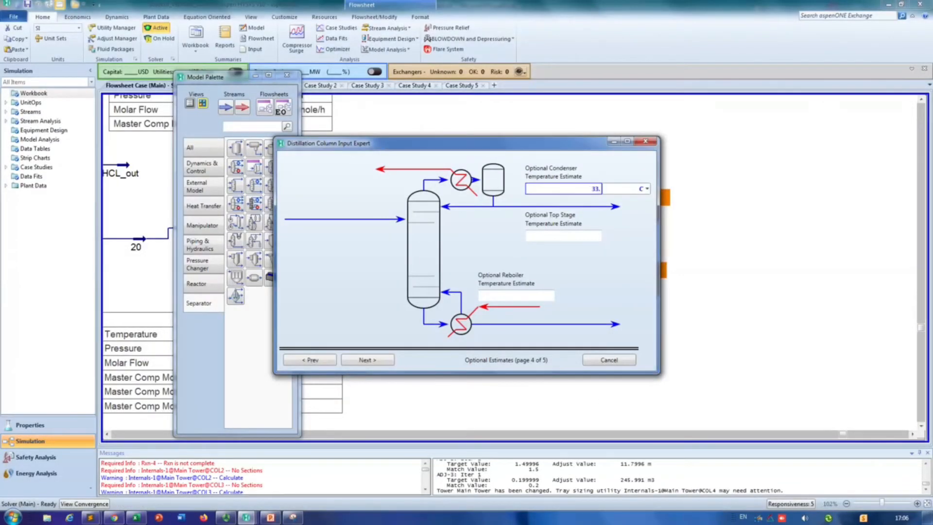
left_click(544, 296)
key("alt+Tab")
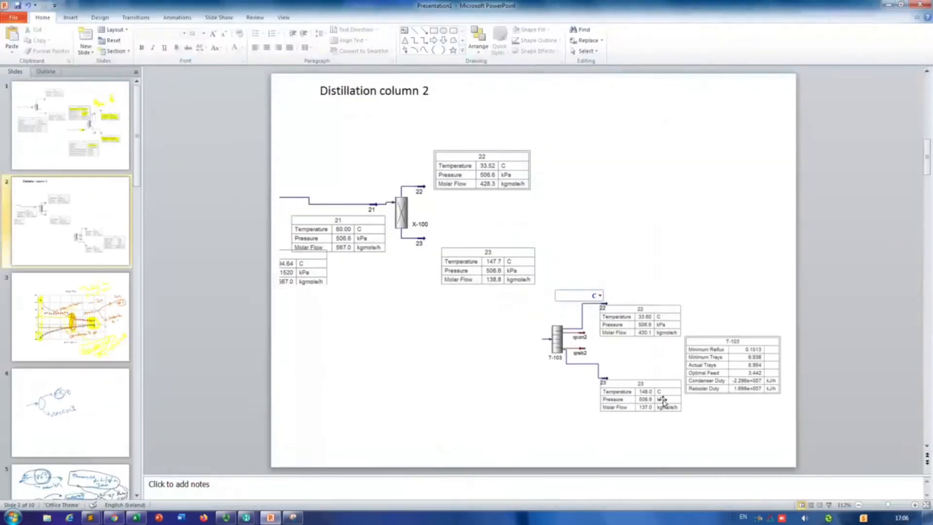
key("alt+Tab")
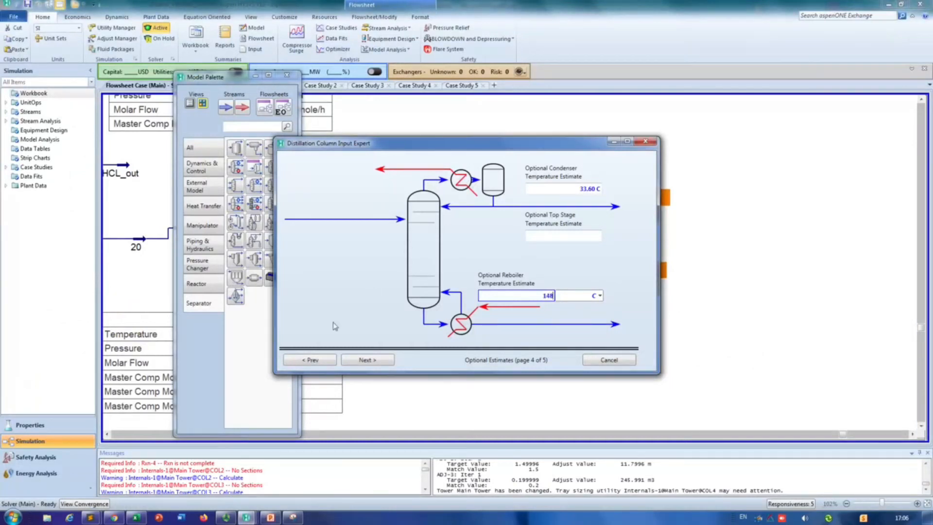
Step: Accept the temperature estimates, set the reflux ratio to 1.75 on a molar flow basis, and finish the column input expert
left_click(368, 360)
left_click(473, 228)
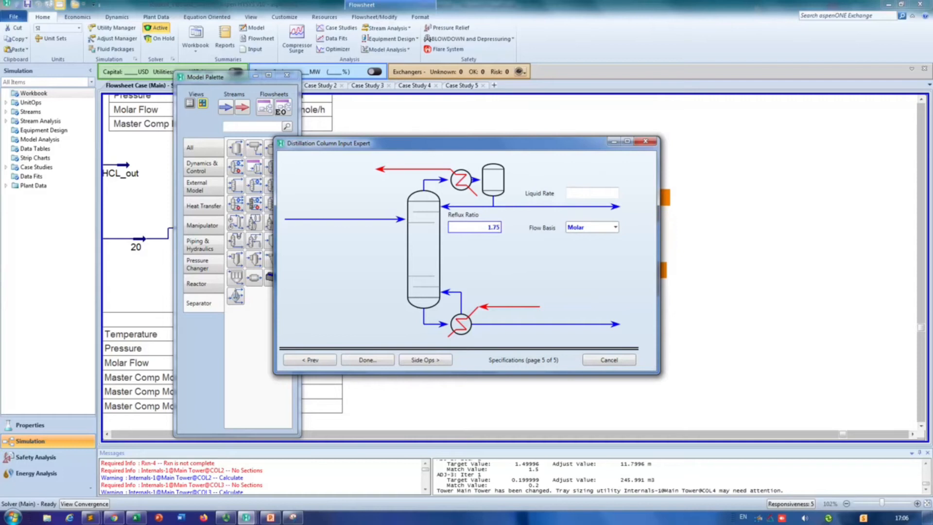
left_click(381, 360)
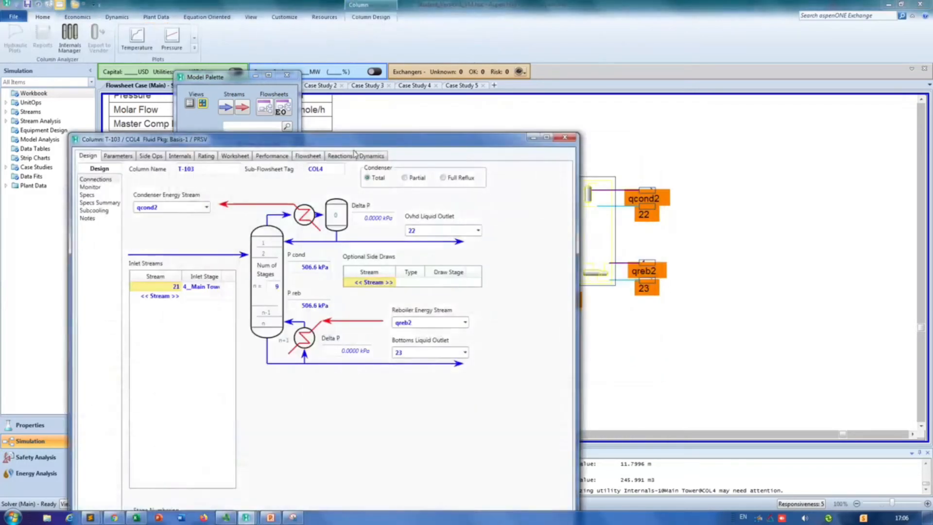
Step: Try to run column T-103 and deactivate its Distillate Rate specification
left_click(276, 479)
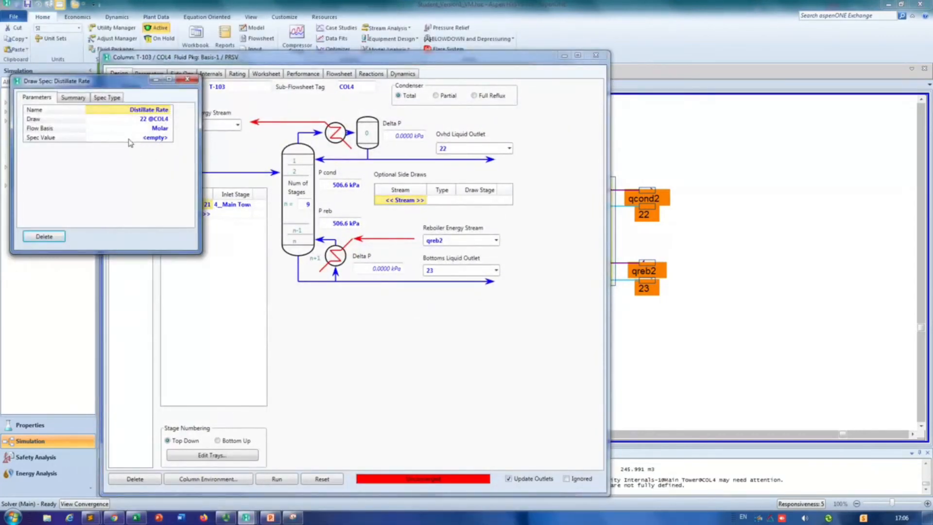
left_click(187, 79)
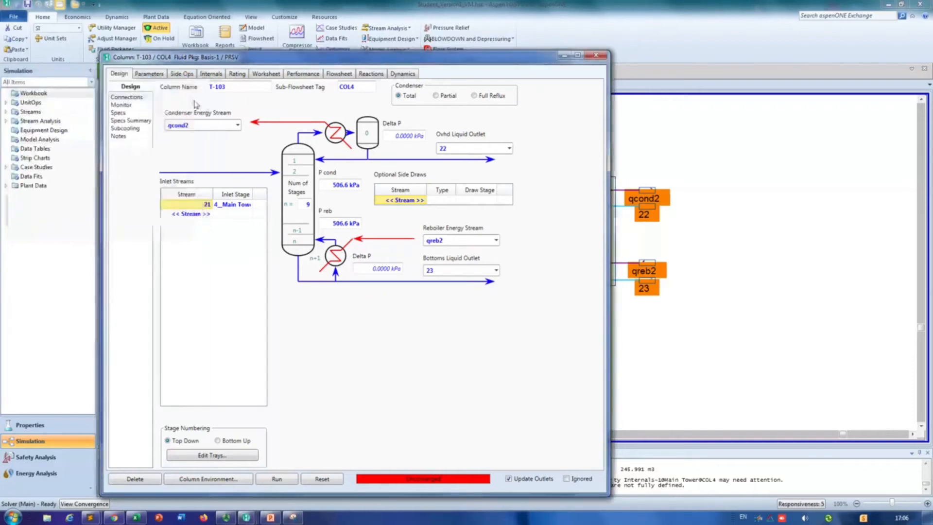
left_click(121, 105)
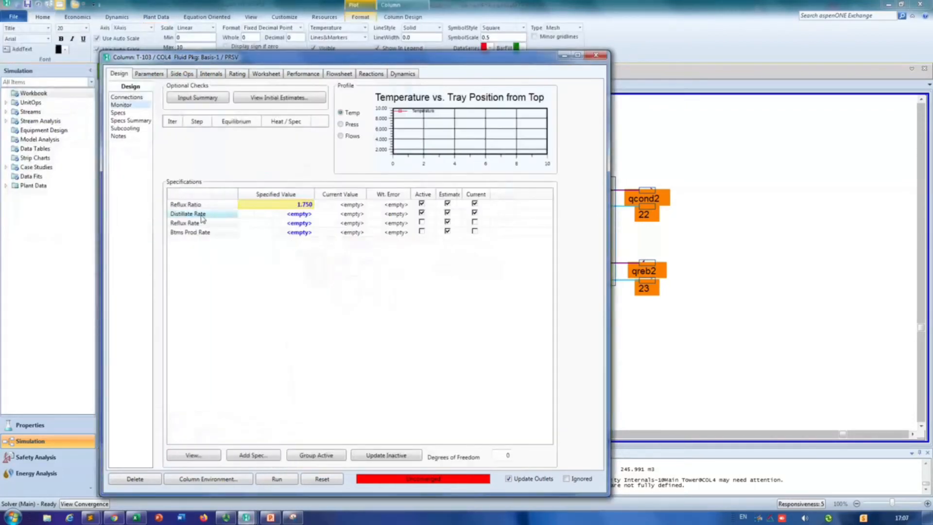
left_click(421, 213)
left_click_drag(533, 57, 486, 47)
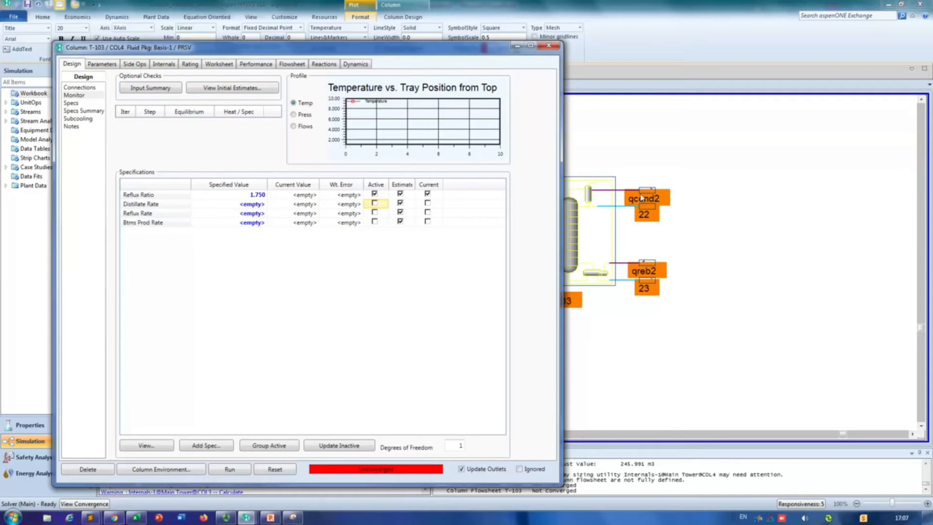
Step: Add a Column Component Fraction specification that targets a stream, with stream 22 as its draw
left_click(212, 446)
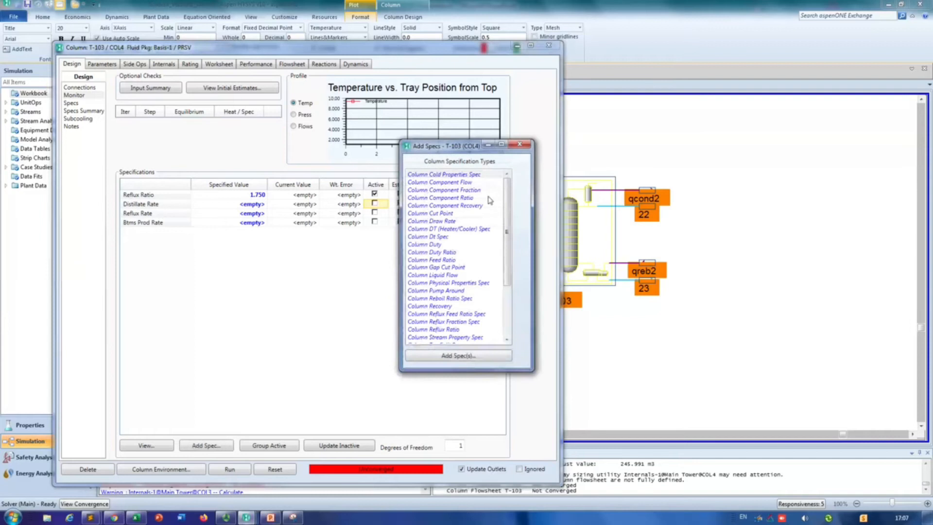
left_click(462, 191)
left_click(462, 354)
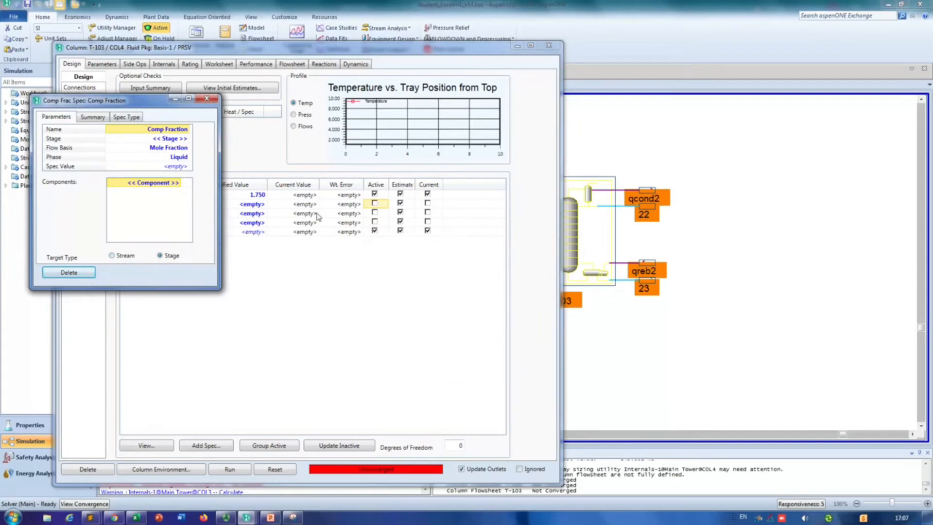
left_click(112, 256)
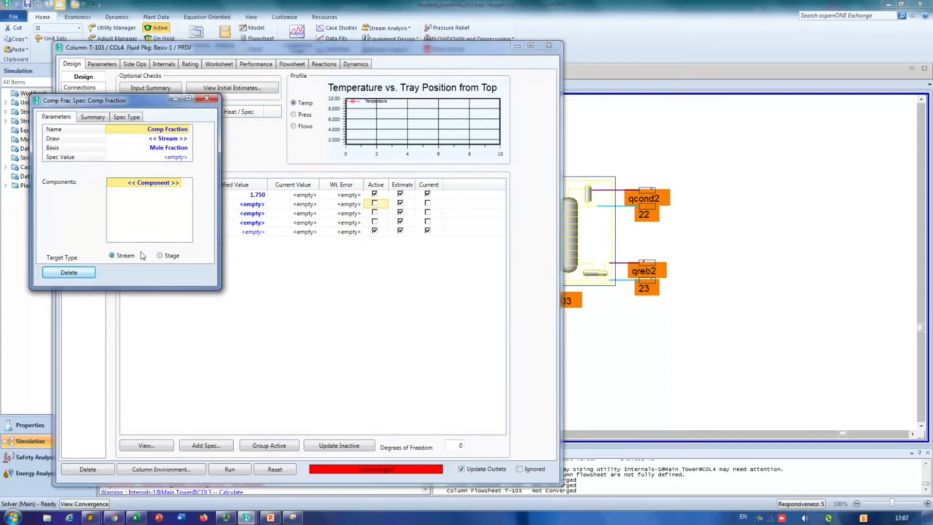
left_click(187, 139)
left_click(153, 153)
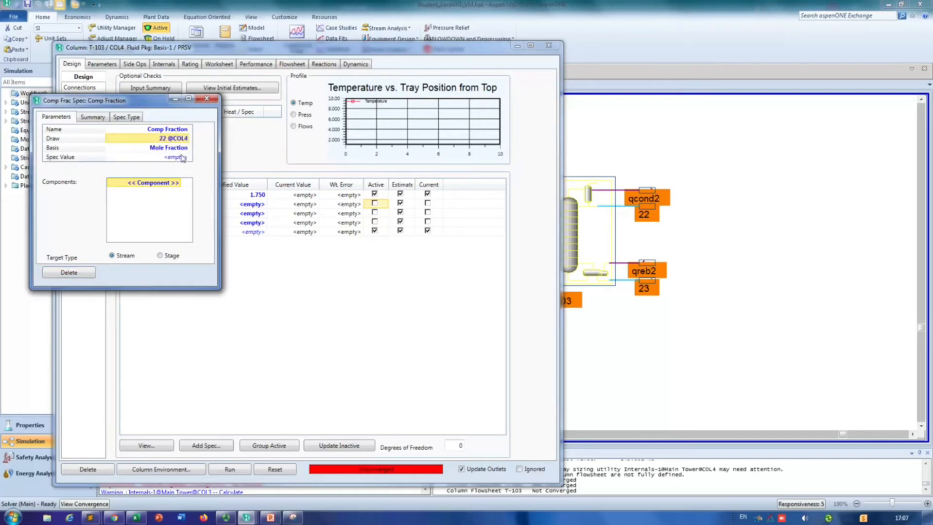
Step: Set the component fraction specification to a mole fraction of 0.996 for VinylCl, then close it
left_click(178, 160)
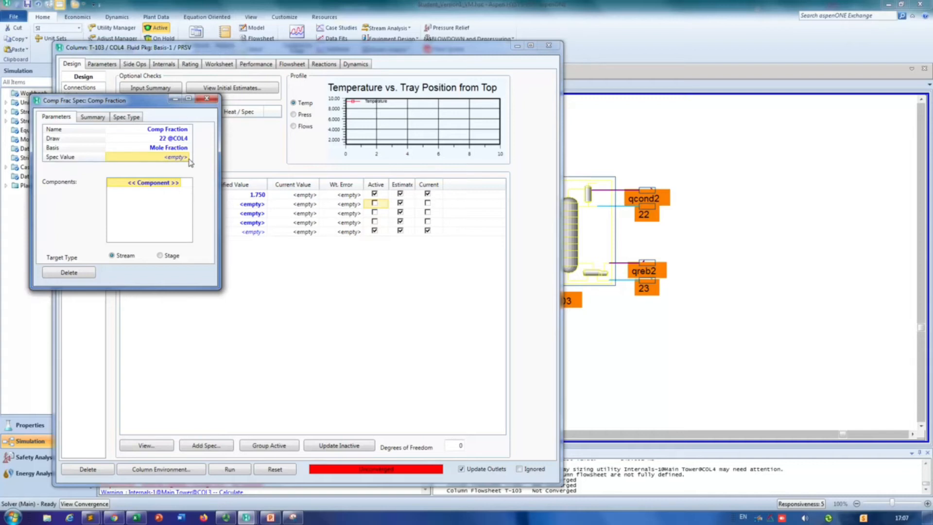
left_click(189, 158)
key("Return")
left_click(181, 183)
left_click(179, 182)
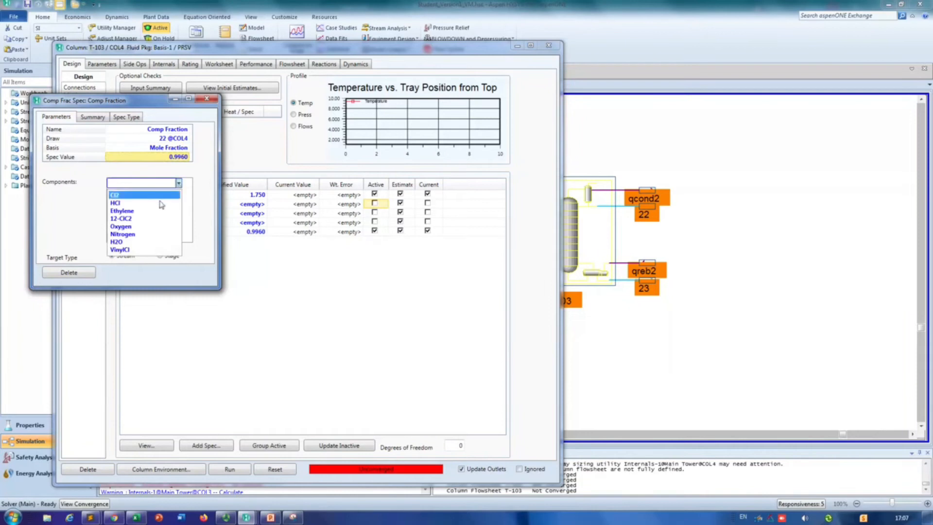
left_click(149, 250)
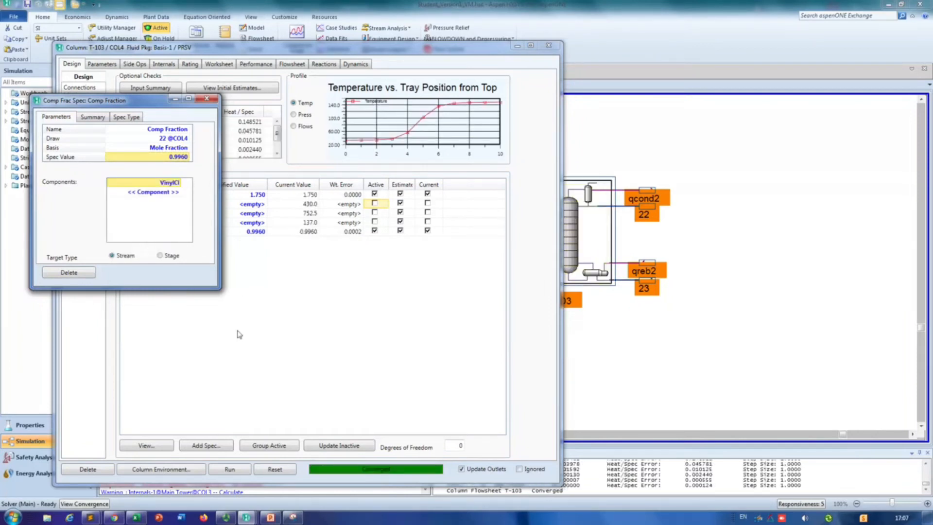
left_click(207, 98)
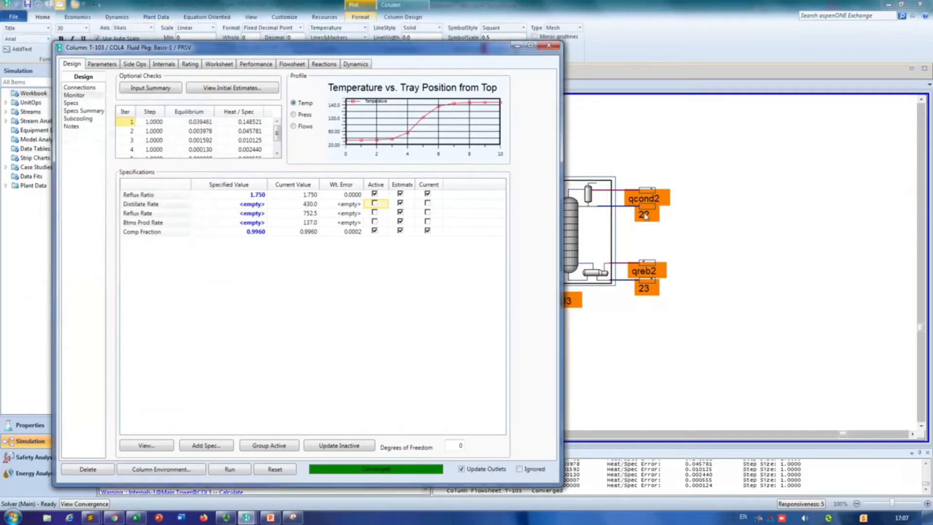
Step: Reposition streams 22 and 23 on the flowsheet away from the column, with 22 up above the condenser energy stream
left_click(705, 162)
left_click_drag(646, 208, 718, 208)
left_click_drag(657, 282, 715, 298)
mouse_move(724, 208)
left_click_drag(723, 208, 721, 165)
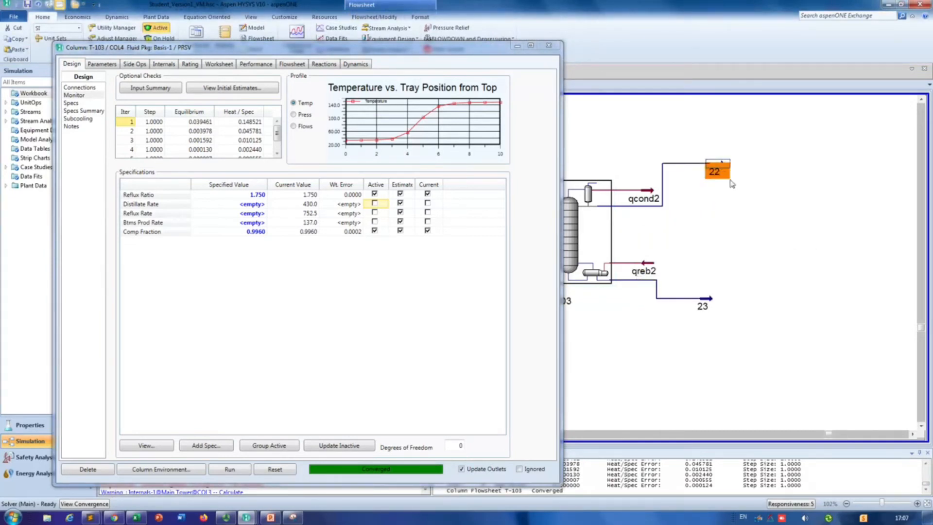
Step: Show the property table for stream 22 and close the column T-103 window
right_click(719, 167)
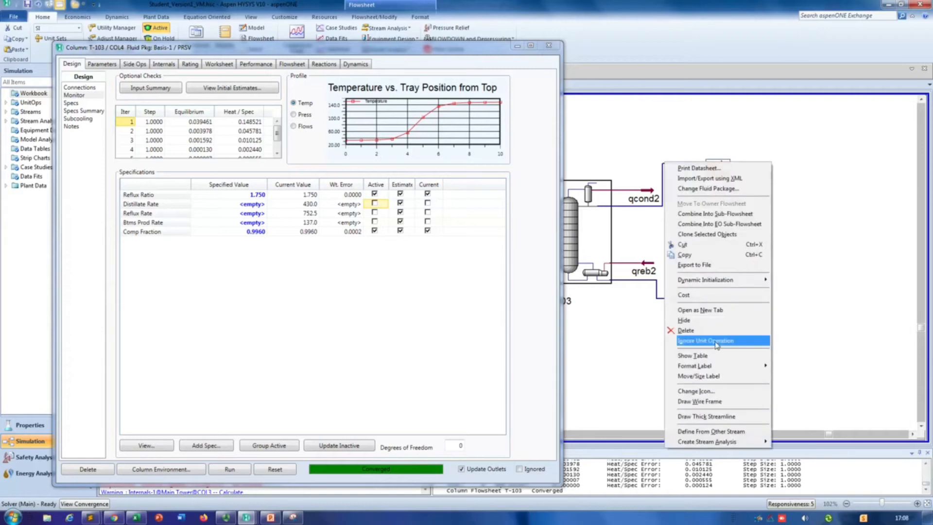
left_click(710, 355)
left_click(548, 45)
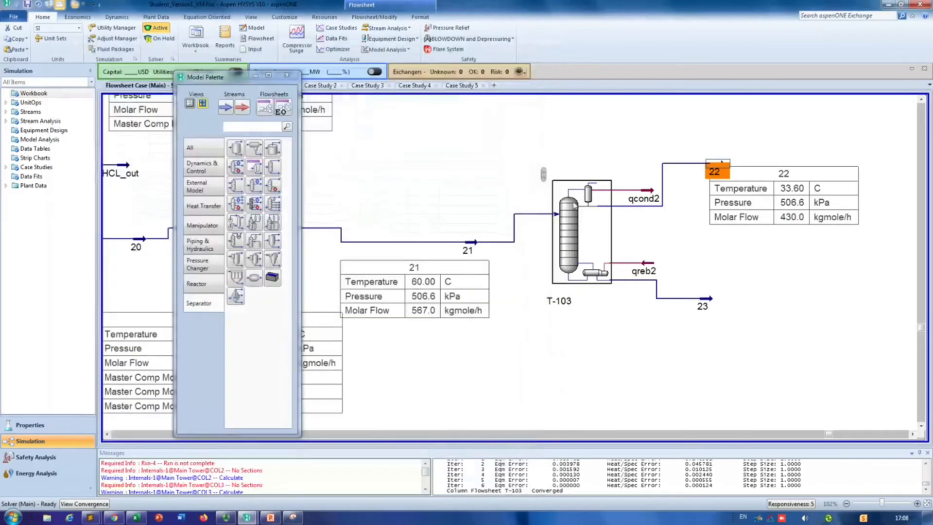
Step: Add the VinylCl and 12-ClC2 master component mole fractions to the stream 22 table
double_click(773, 192)
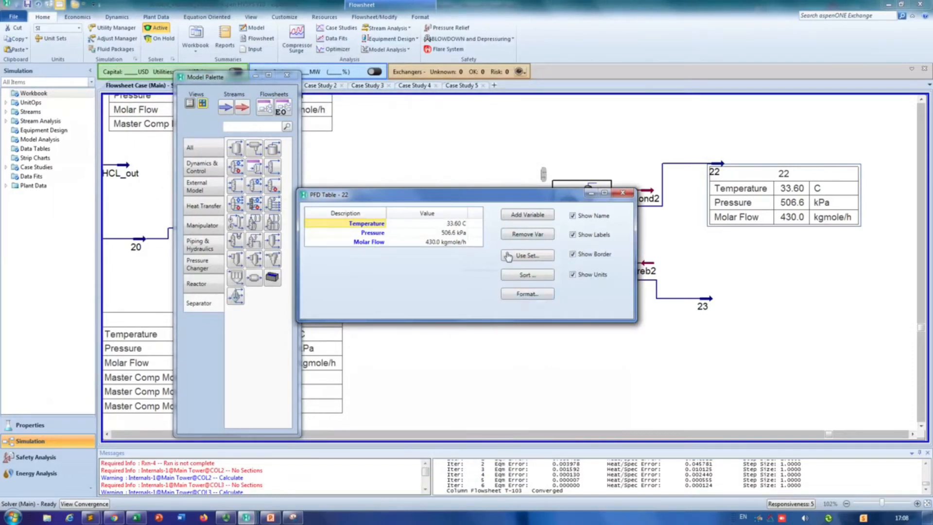
left_click(527, 214)
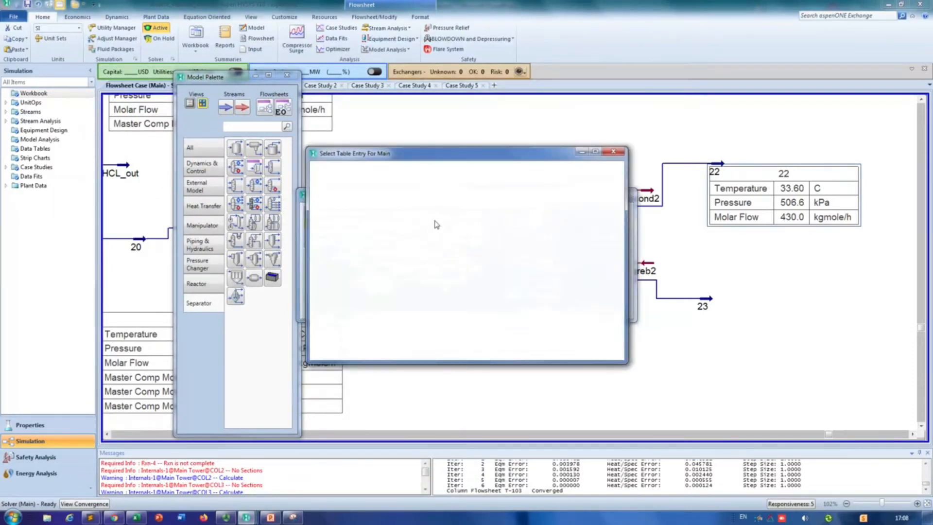
left_click(348, 226)
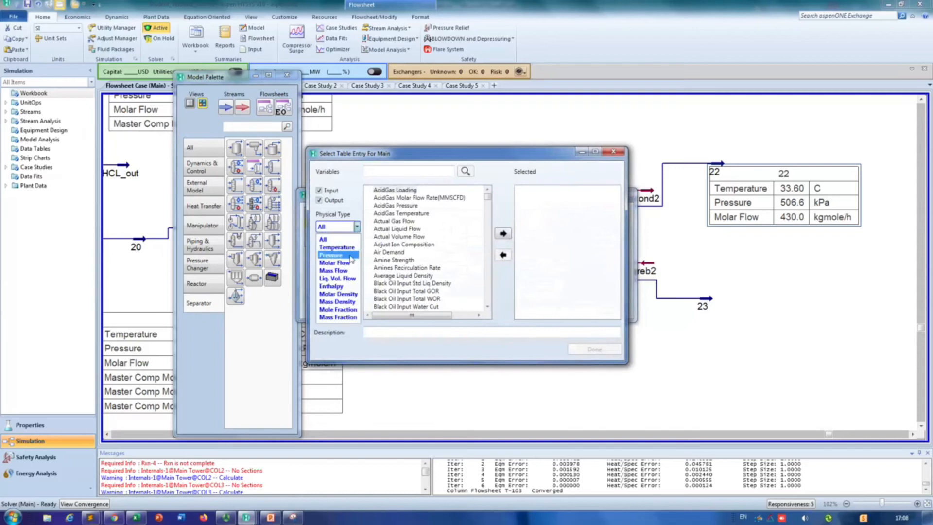
left_click(340, 310)
left_click(369, 190)
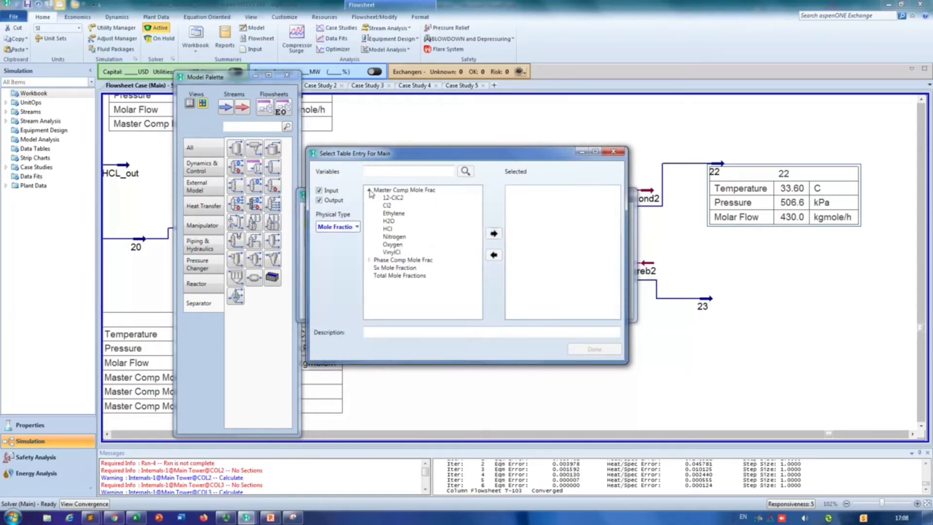
left_click(392, 253)
left_click(494, 234)
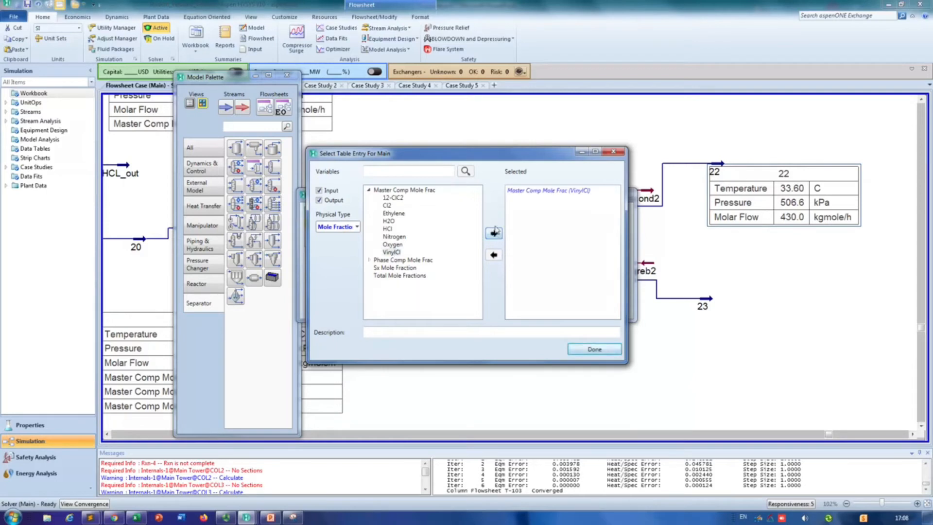
left_click(392, 198)
left_click(494, 234)
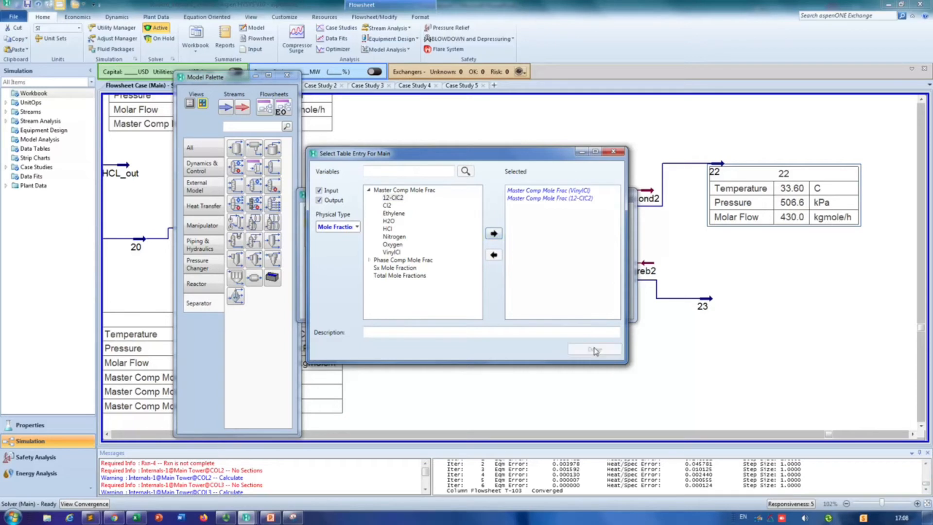
left_click(594, 349)
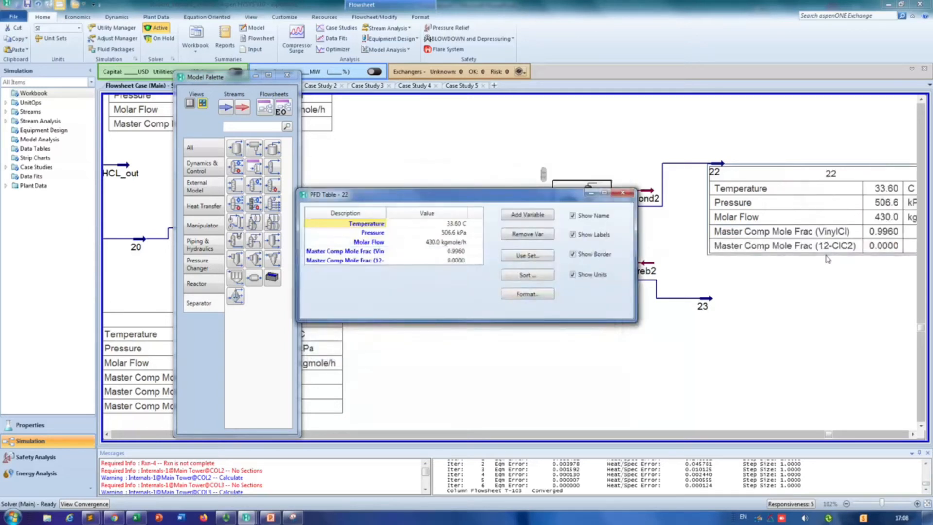
left_click(622, 193)
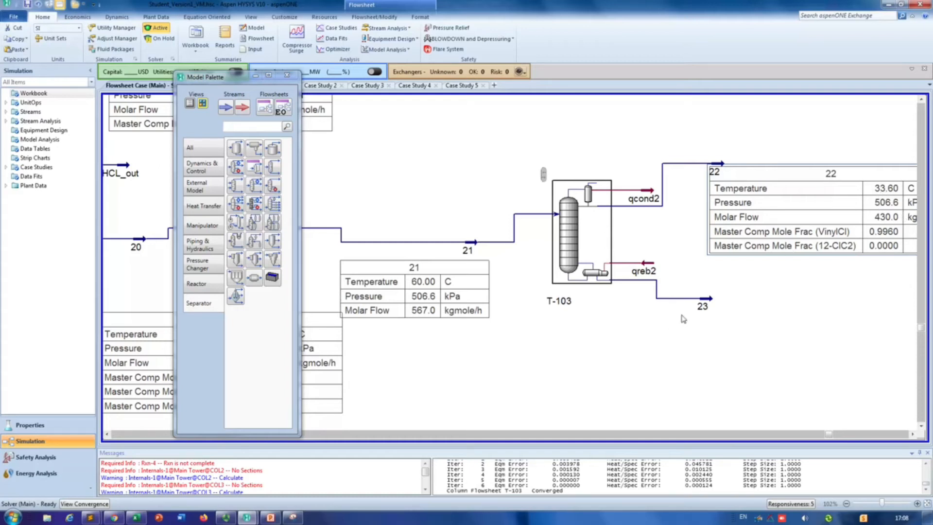
Step: Show the property table for stream 23 and place it just below the stream
left_click(704, 300)
right_click(711, 300)
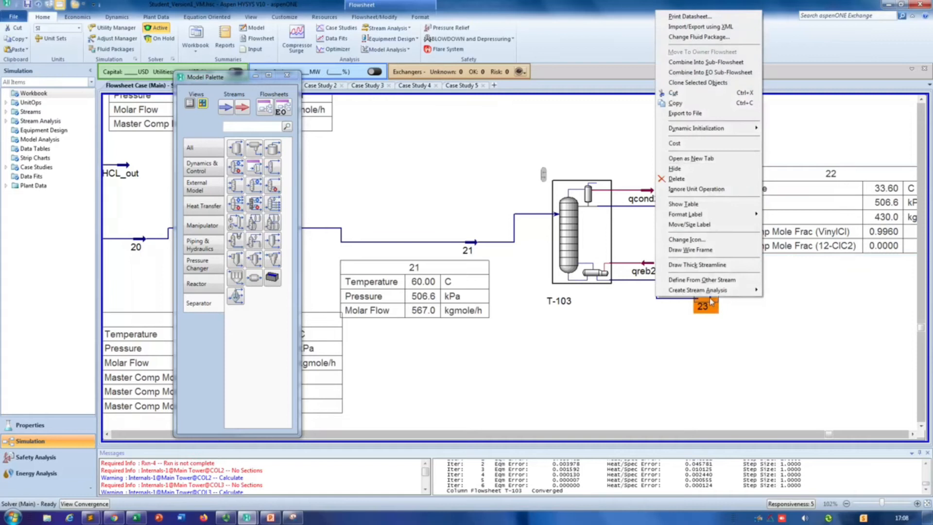
left_click(702, 204)
left_click_drag(797, 307, 798, 328)
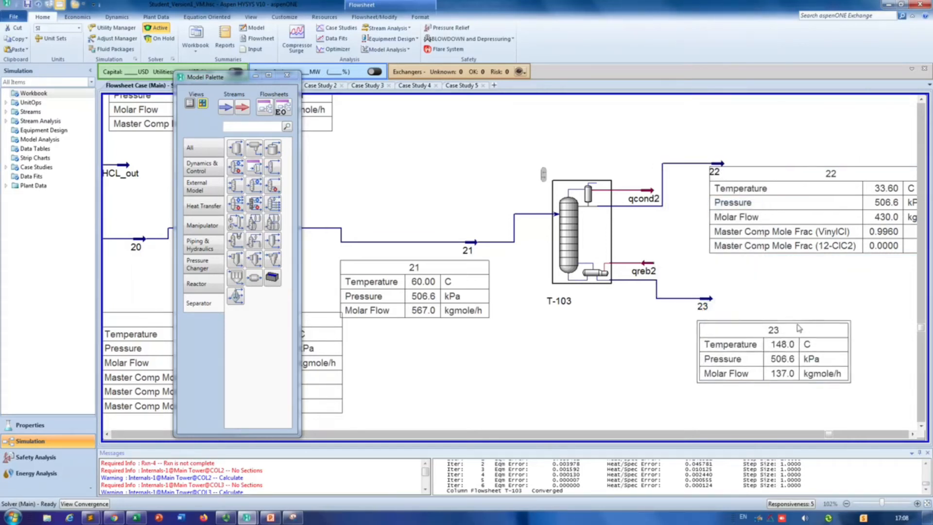
Step: Add the VinylCl, 12-ClC2 and H2O master component mole fractions to the stream 23 table and save the case
double_click(756, 326)
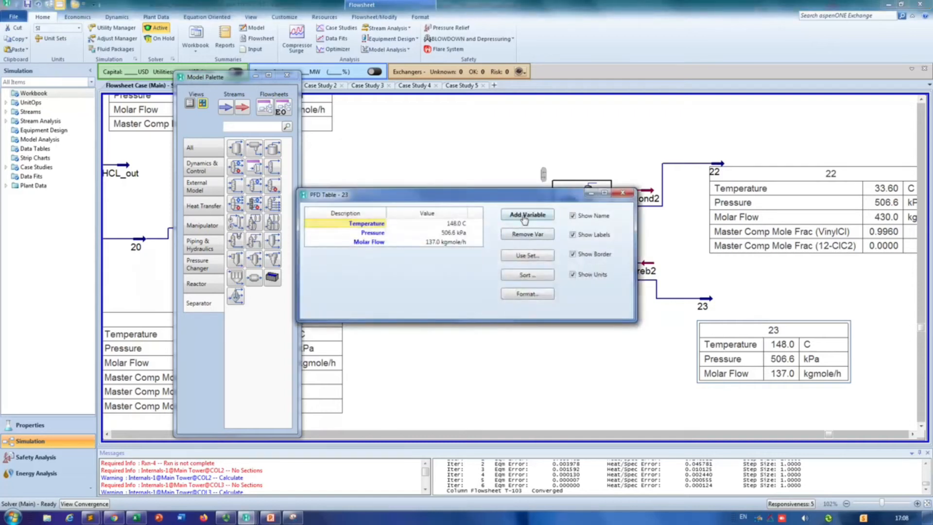
left_click(524, 219)
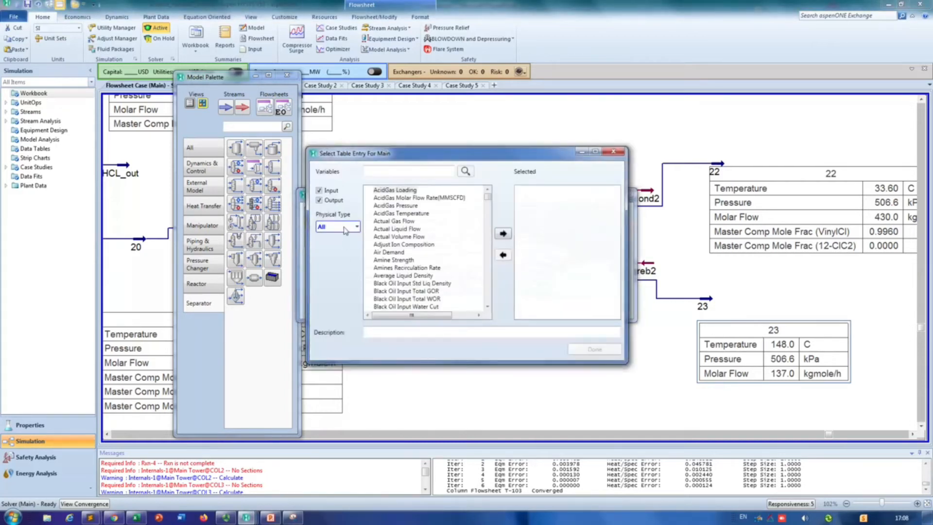
left_click(343, 228)
left_click(344, 310)
left_click(369, 190)
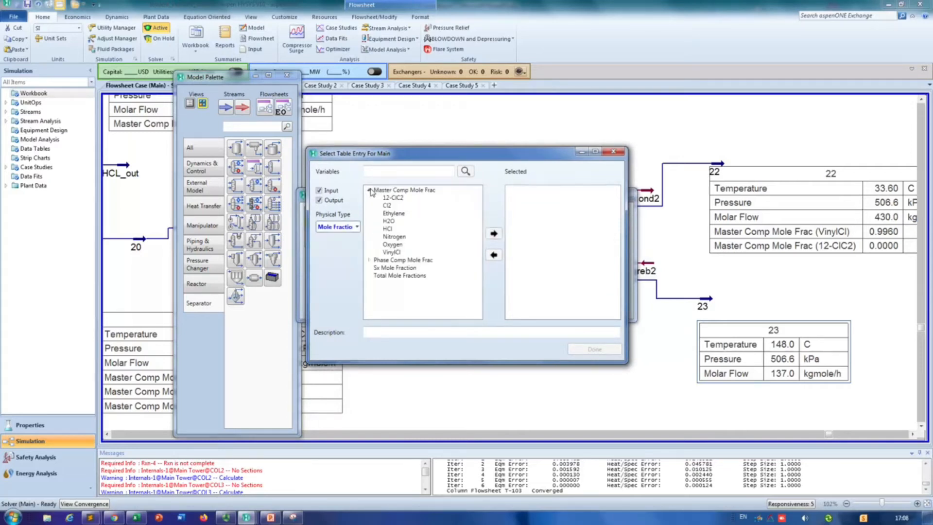
left_click(394, 253)
left_click(490, 235)
left_click(492, 235)
left_click(388, 221)
left_click(493, 234)
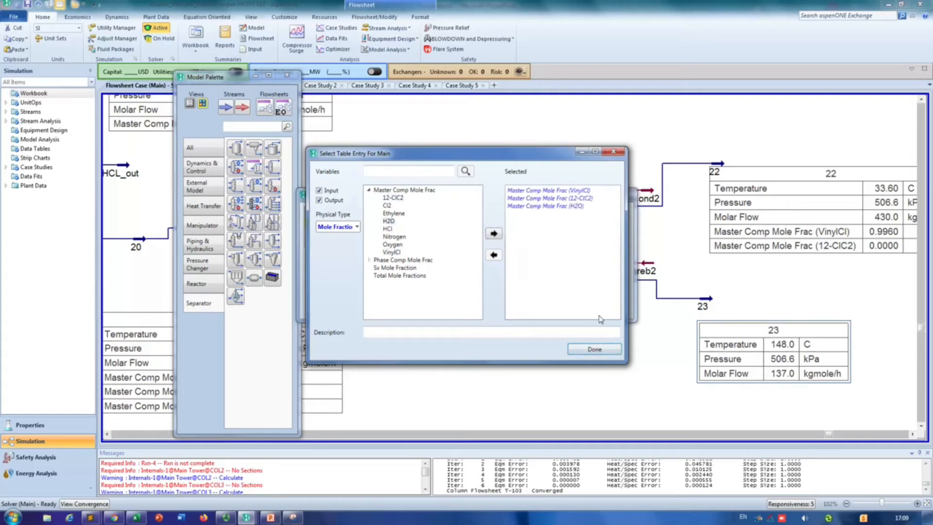
left_click(594, 349)
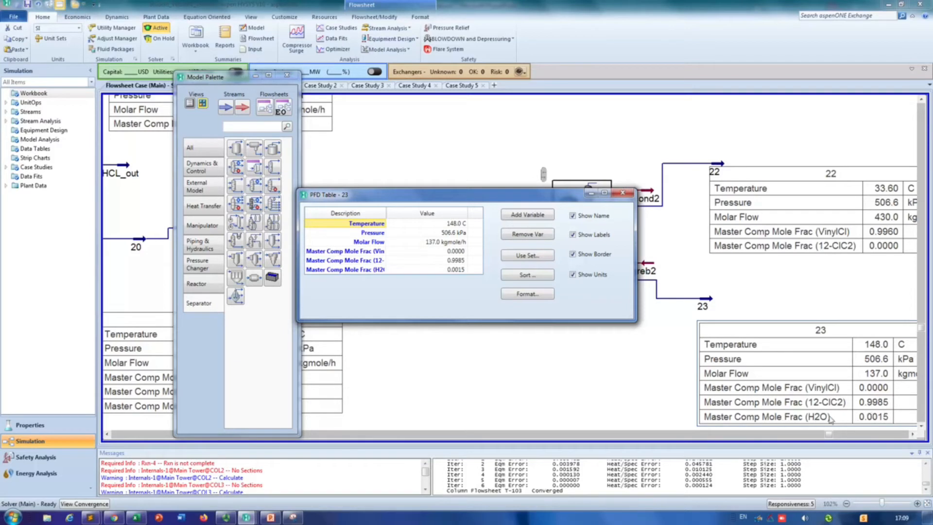
left_click(622, 193)
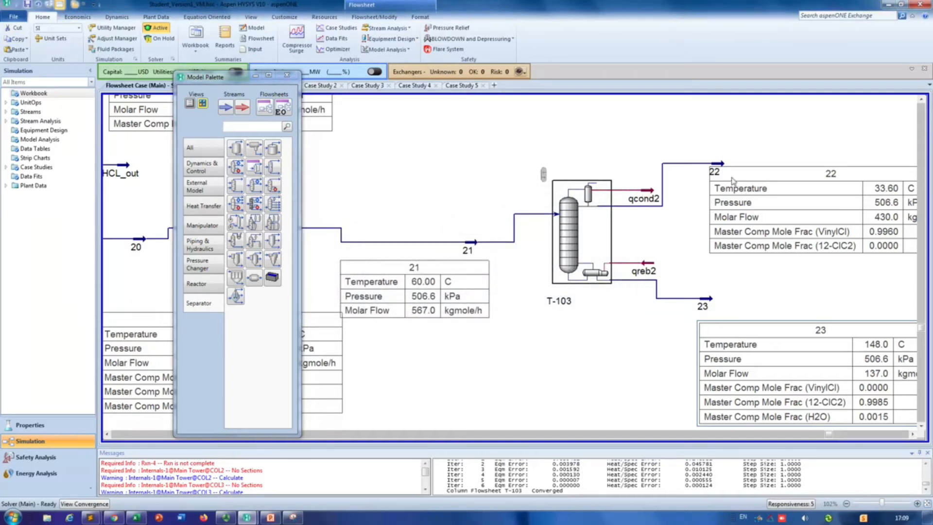
left_click(27, 5)
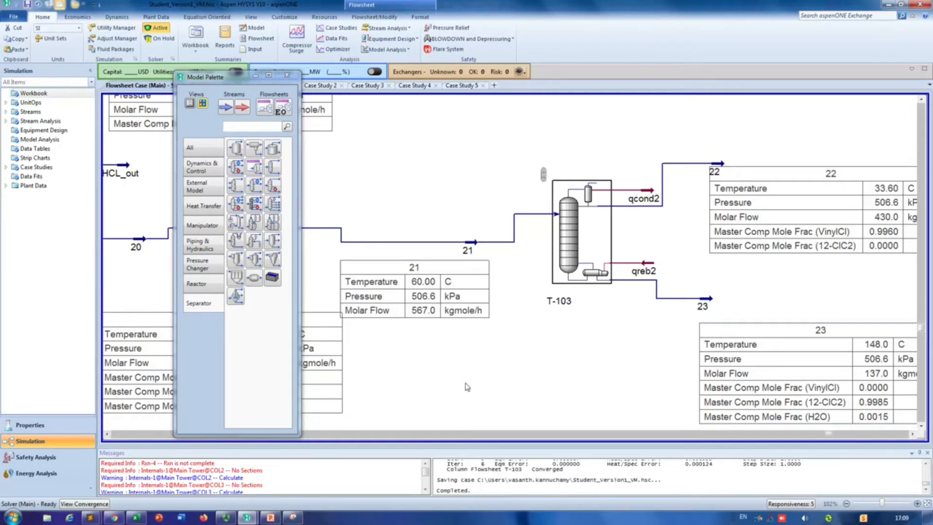
Step: Review the flowsheet from column T-103 back to reactor PFR-101 and save the case
scroll(467, 386, "down", 2)
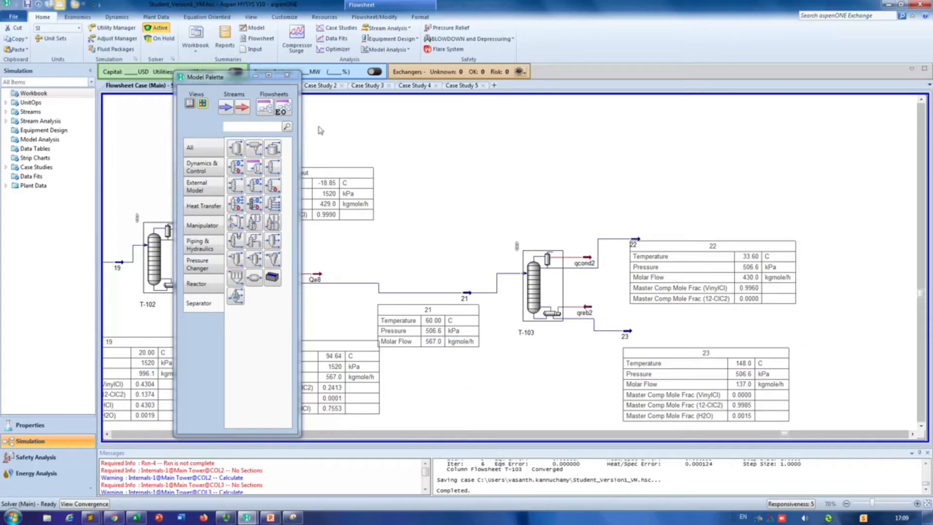
scroll(348, 223, "down", 2)
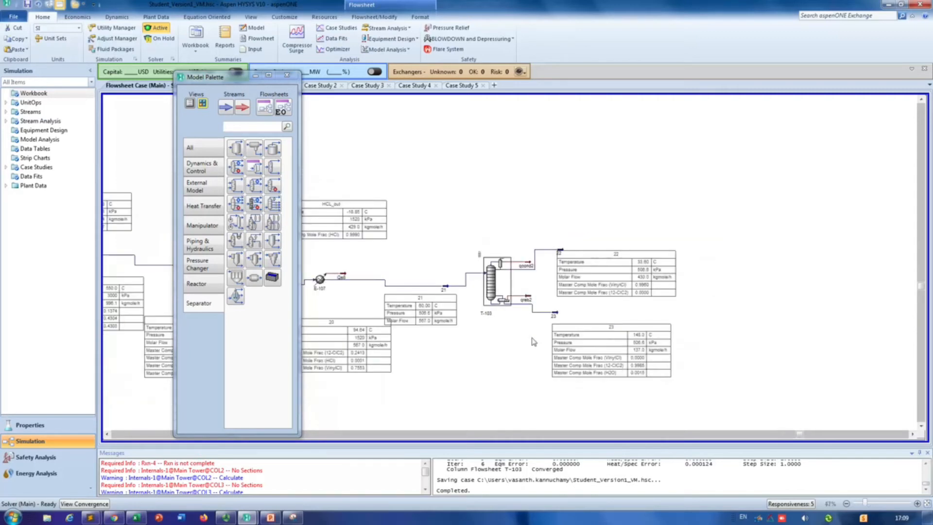
scroll(582, 292, "up", 2)
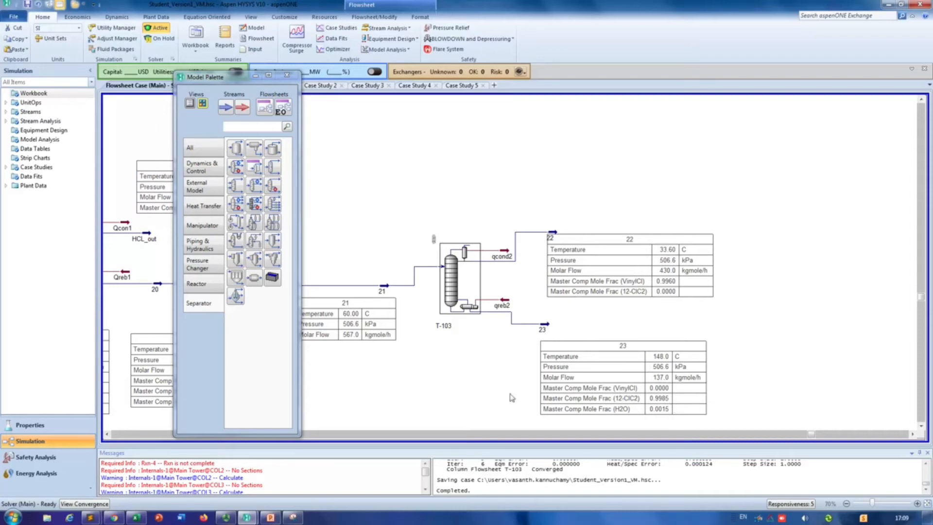
left_click(107, 436)
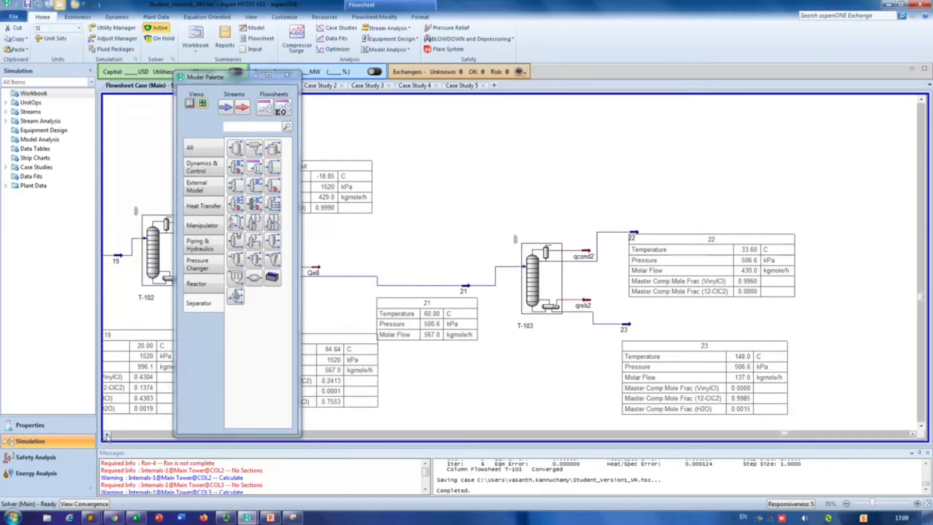
left_click(107, 436)
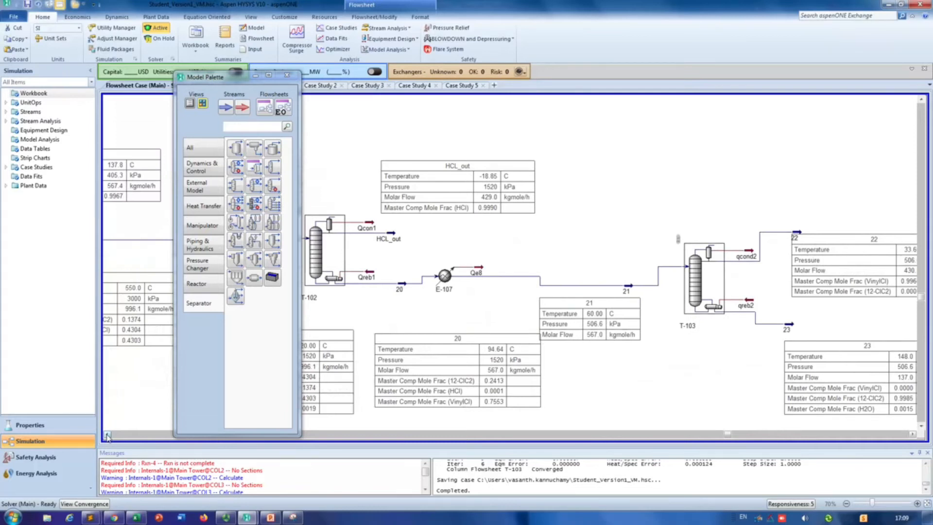
left_click(107, 435)
left_click(107, 435)
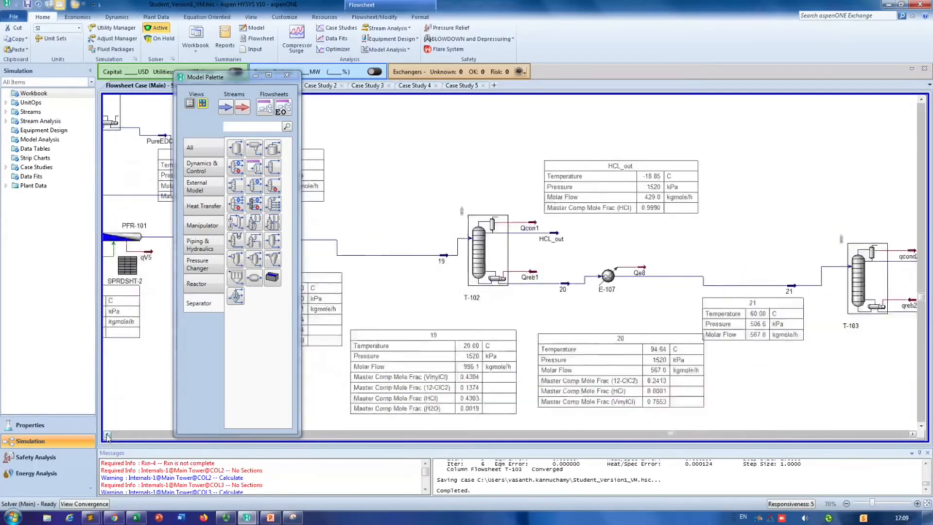
left_click(107, 436)
left_click(107, 436)
left_click(107, 435)
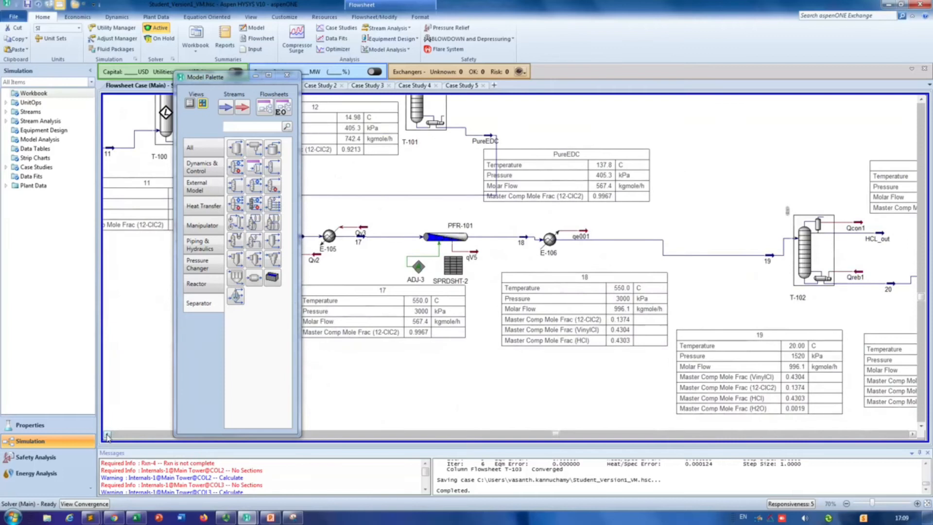
mouse_move(437, 241)
left_click(28, 4)
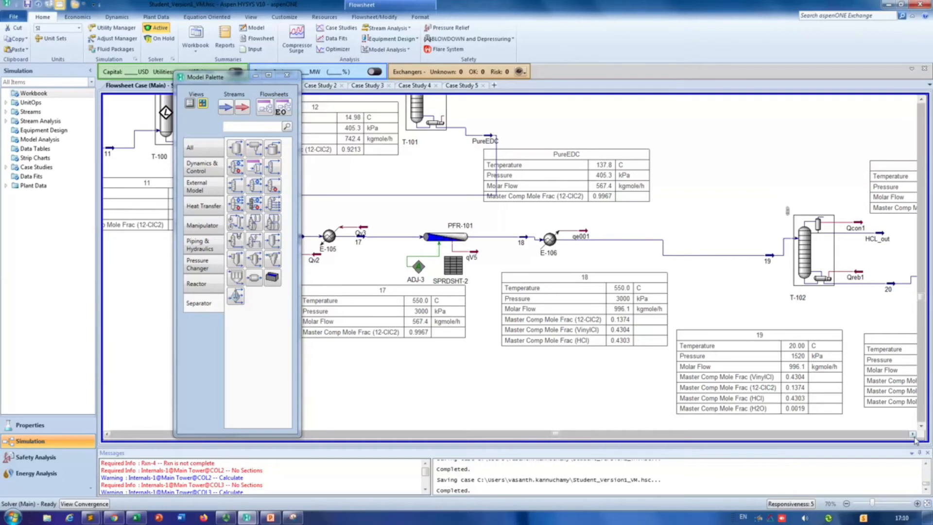
Step: Trace the route between column T-103's bottoms stream 23 and the inlet of reactor PFR-101
left_click_drag(914, 435, 916, 436)
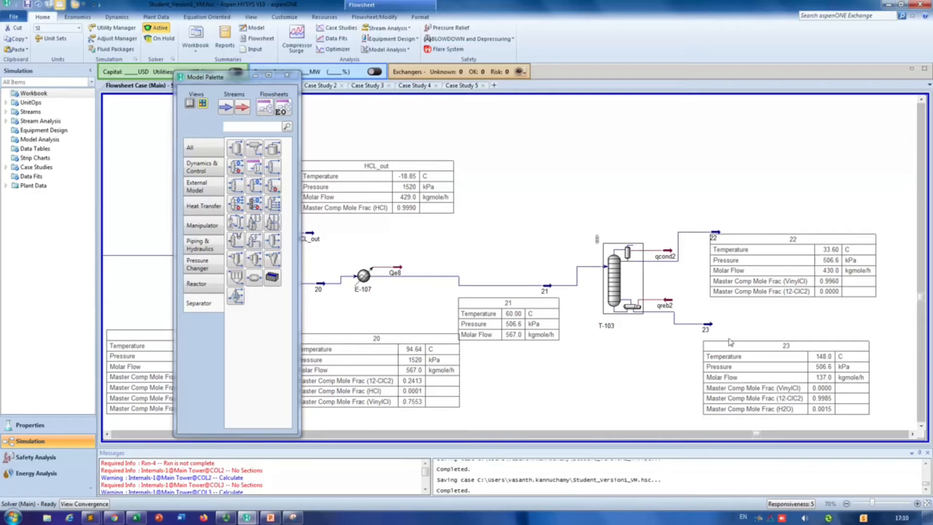
left_click(108, 434)
left_click(108, 435)
left_click(108, 435)
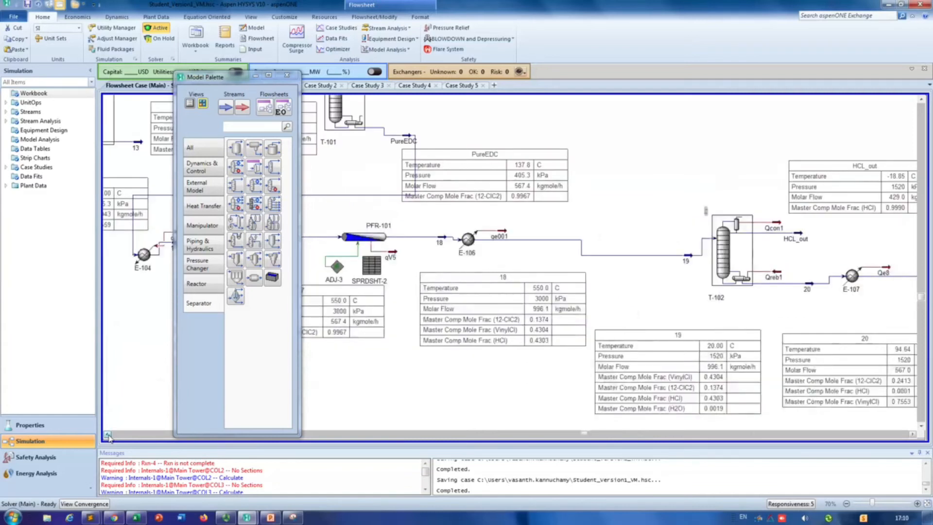
left_click(108, 434)
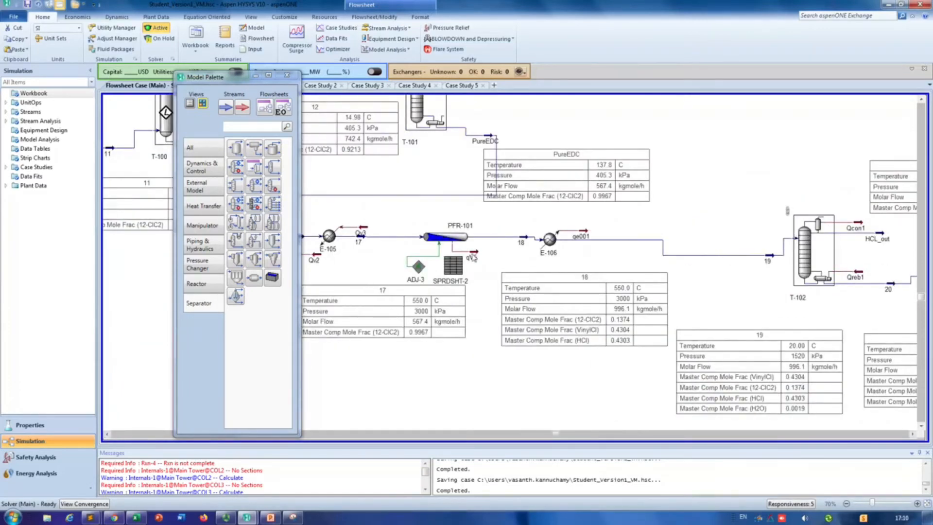
mouse_move(402, 241)
left_click(912, 435)
left_click(913, 435)
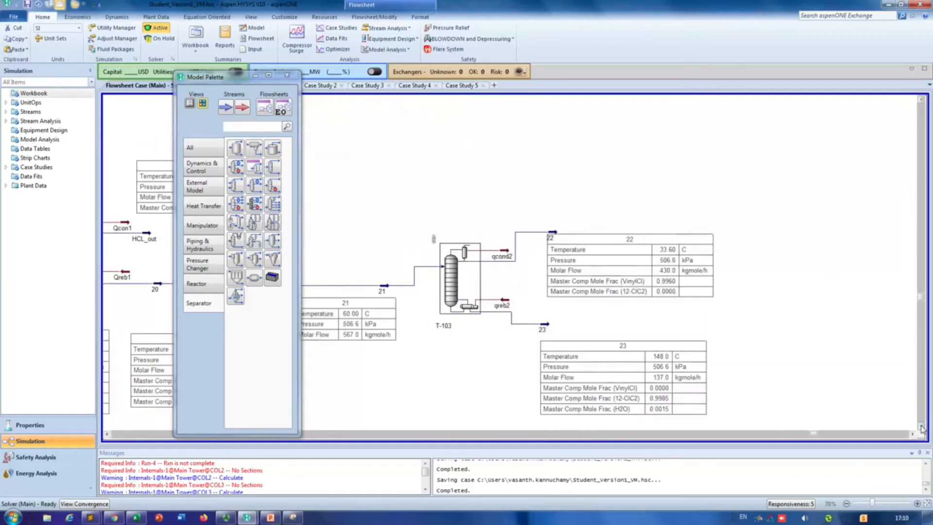
Step: Place a Recycle block on the flowsheet below column T-103
left_click(922, 427)
right_click(384, 359)
left_click(407, 397)
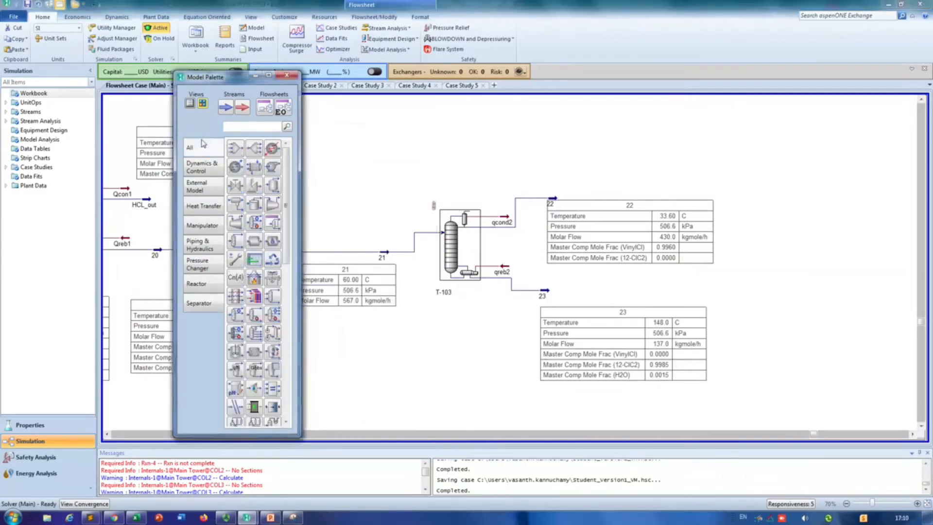
left_click(250, 127)
left_click(276, 261)
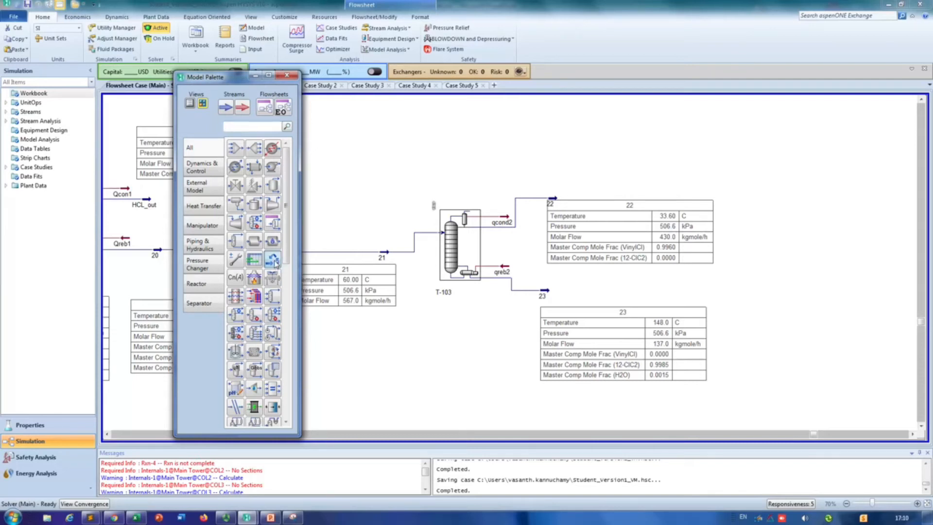
left_click(459, 377)
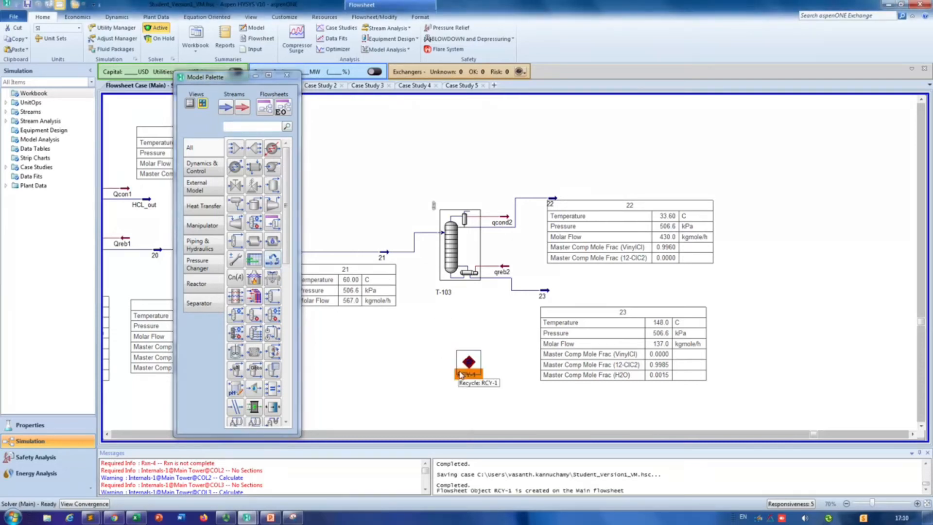
Step: Connect stream 23 as the recycle block's inlet and create stream 24 as its outlet
double_click(468, 370)
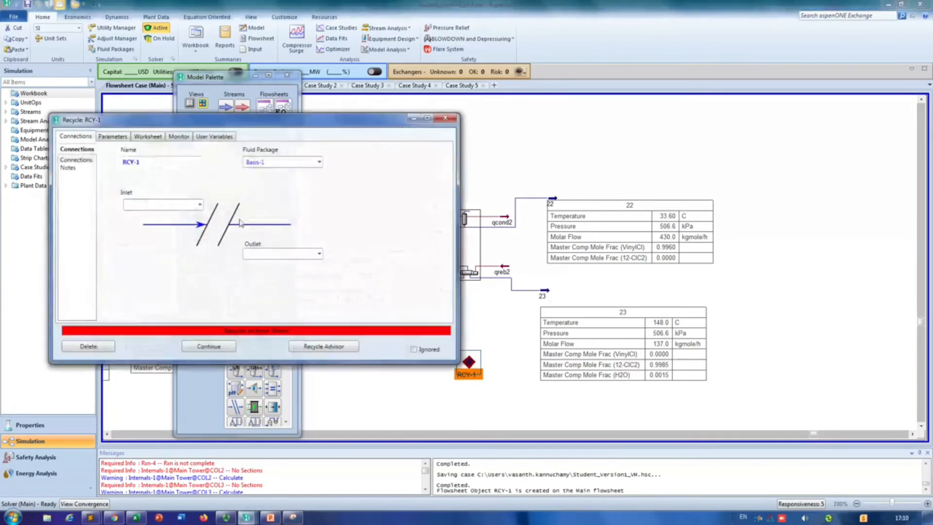
left_click(199, 205)
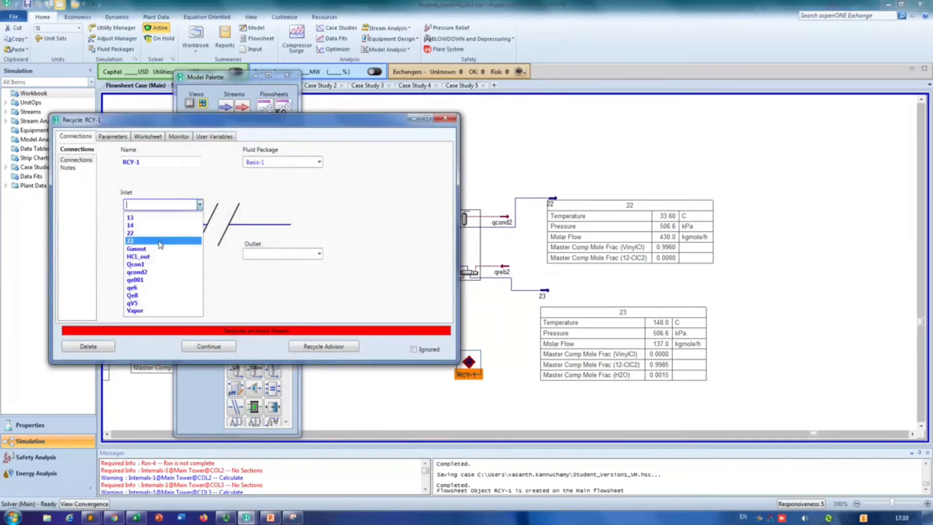
left_click(160, 241)
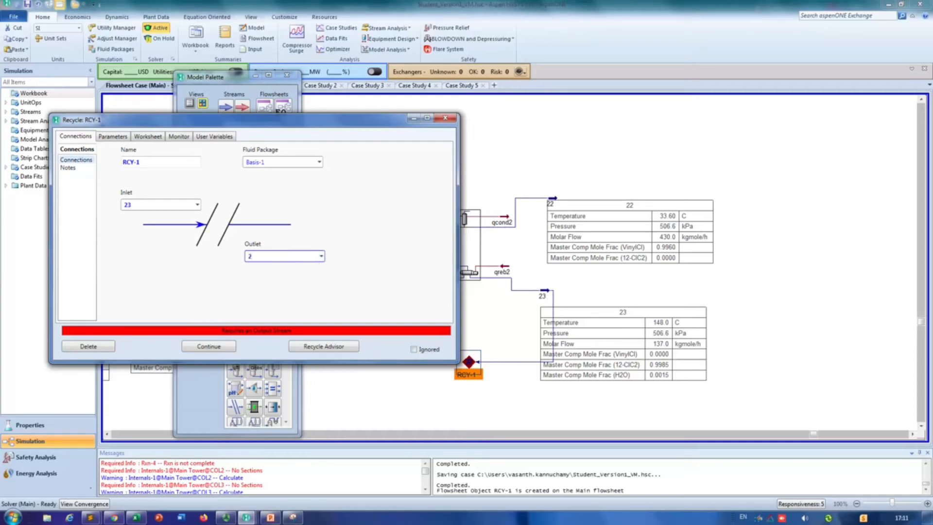
key("Return")
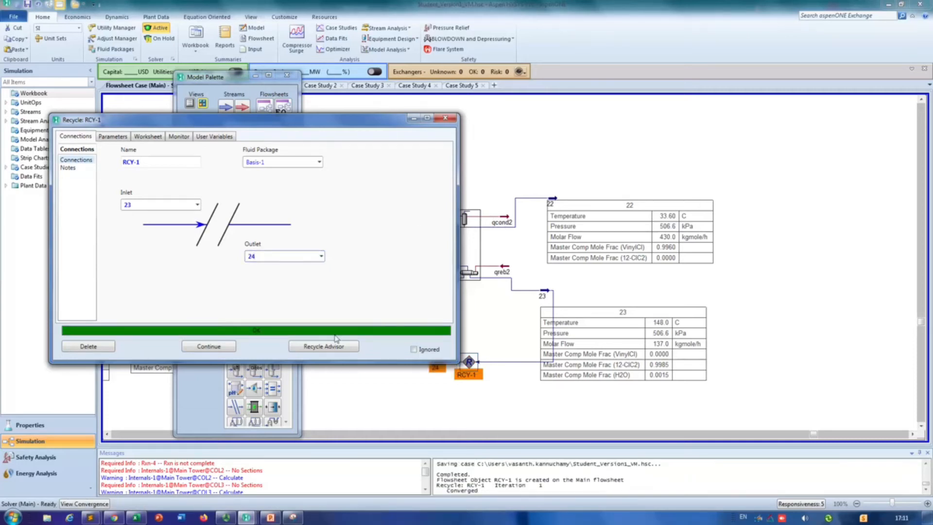
left_click(445, 118)
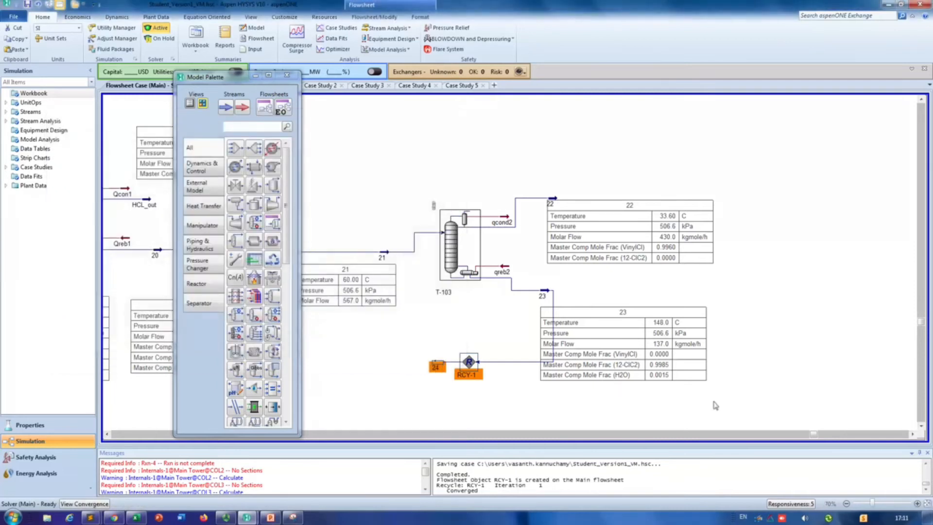
Step: Add recycle stream 24 as a second inlet to plug flow reactor PFR-101
left_click(108, 433)
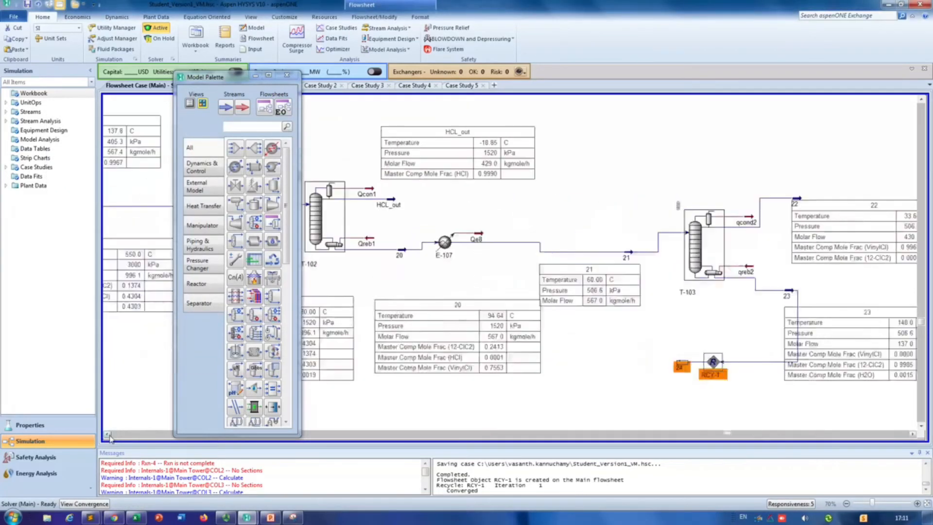
left_click(108, 433)
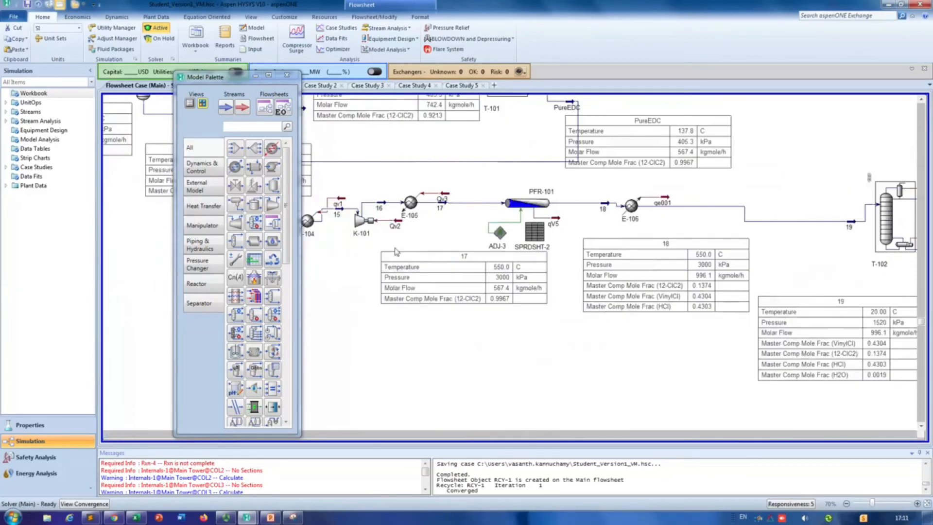
double_click(543, 209)
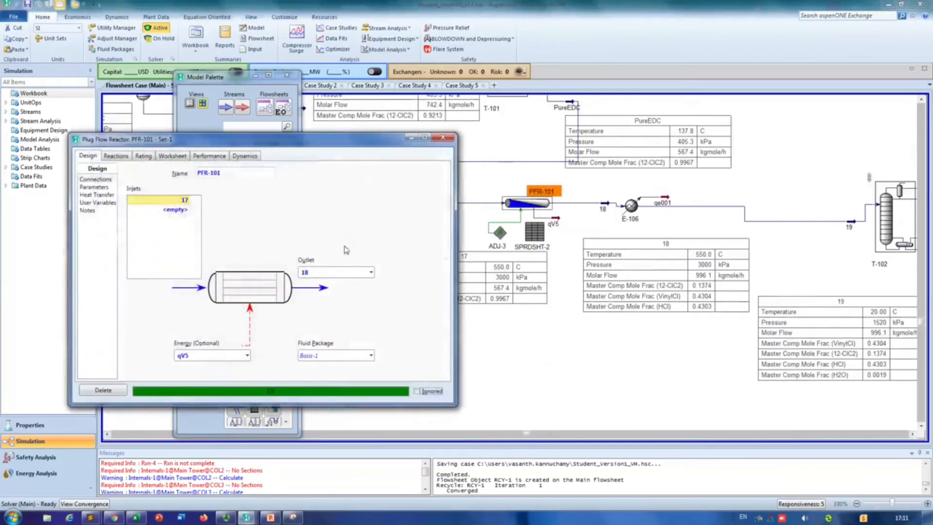
left_click(187, 210)
left_click(188, 210)
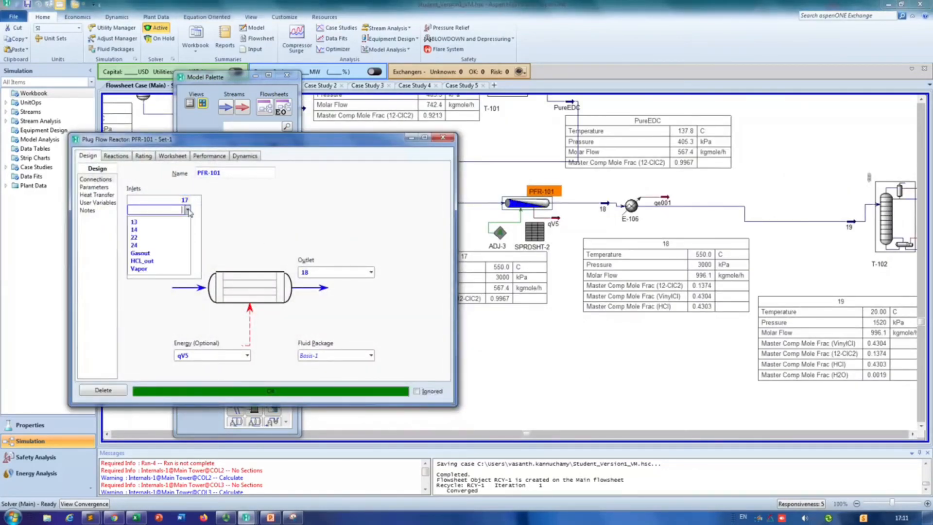
left_click(162, 247)
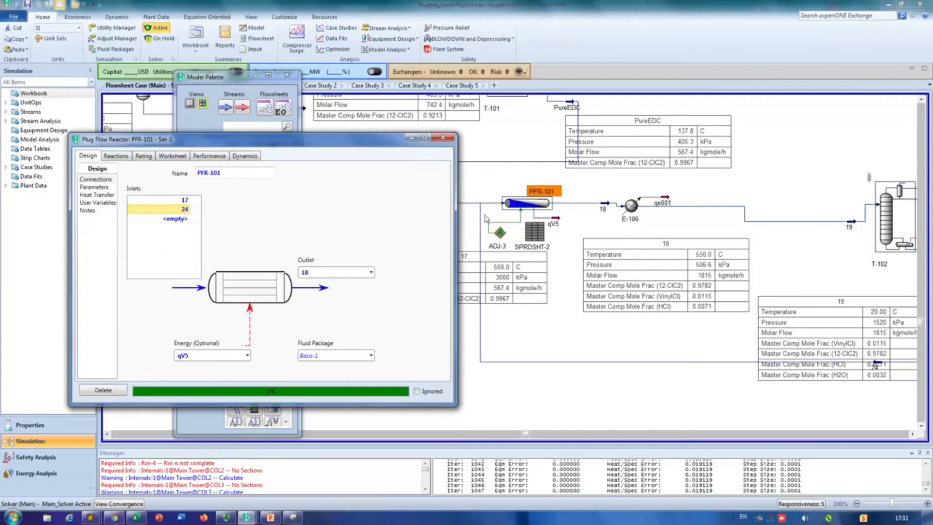
left_click(442, 139)
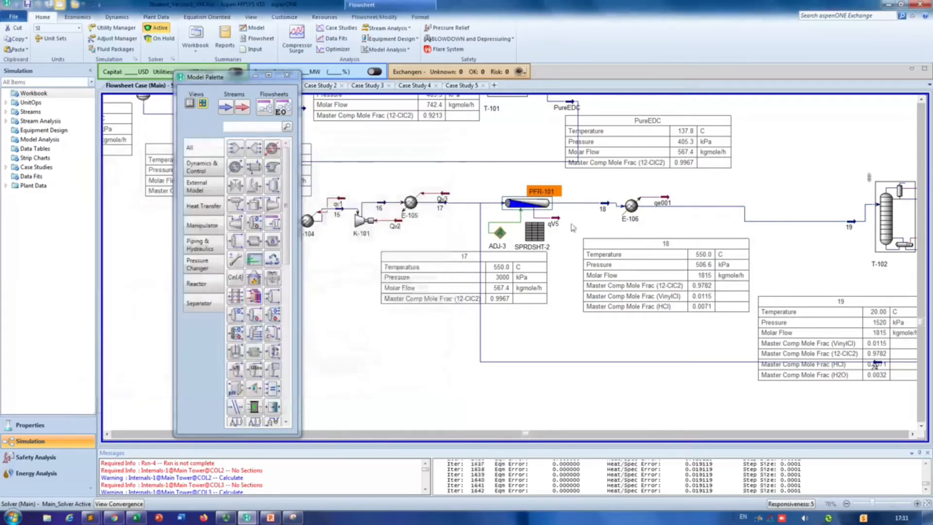
left_click(912, 434)
left_click(913, 434)
Step: Examine column T-103's product streams, the conditions of its feed stream 21, and recycle stream 24
left_click(913, 435)
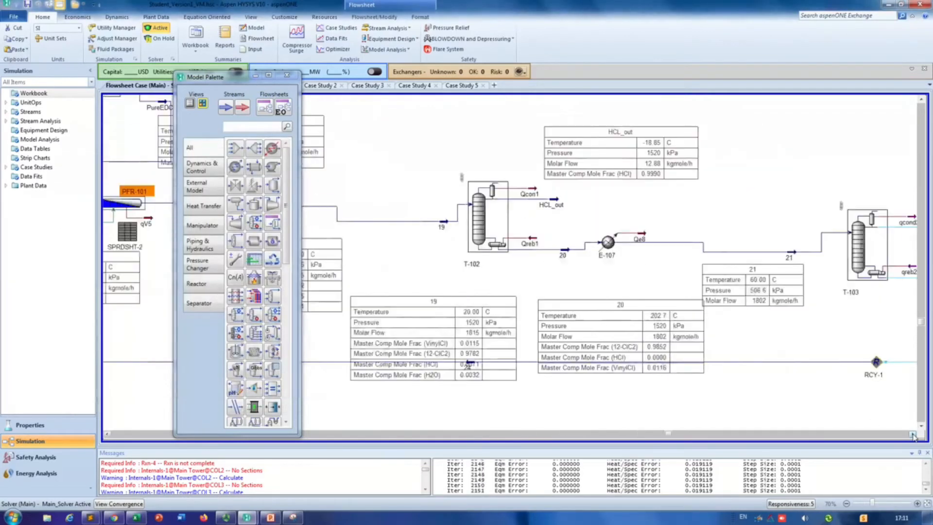
left_click(912, 435)
left_click(912, 435)
left_click(912, 435)
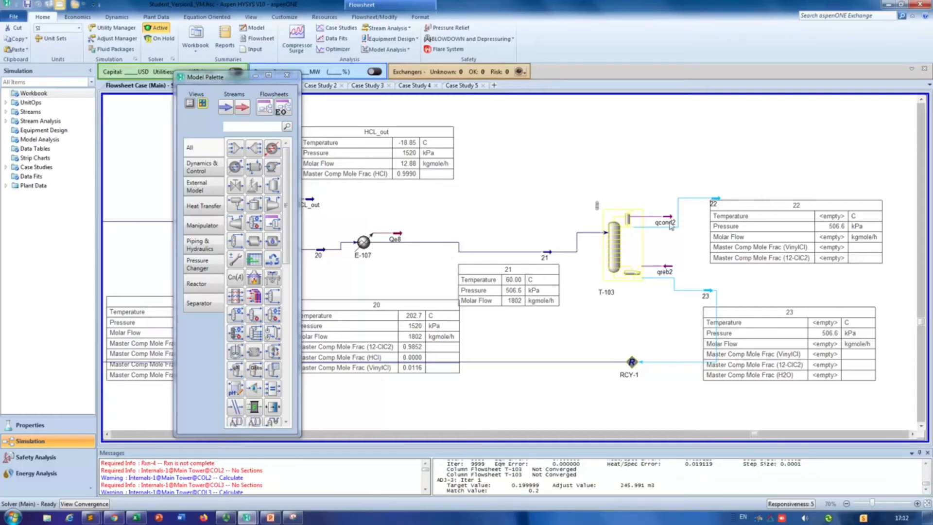
mouse_move(675, 222)
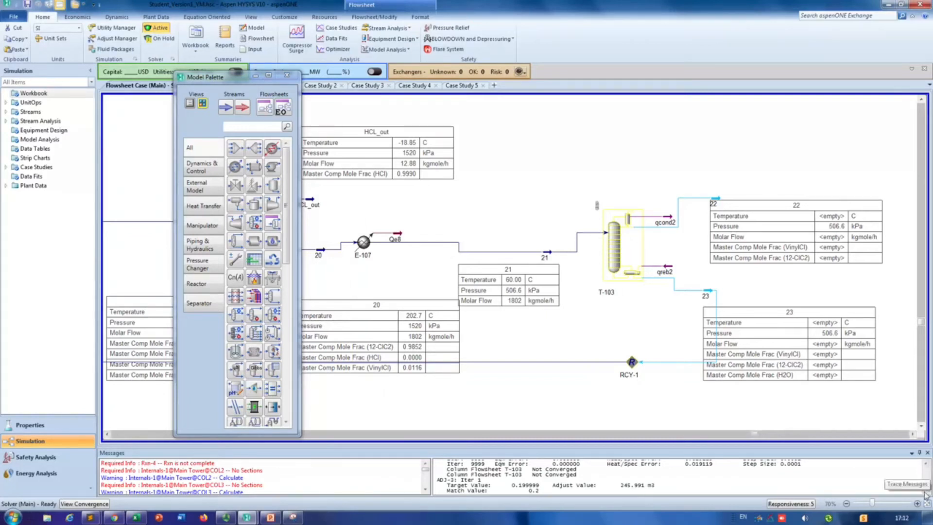
left_click(913, 434)
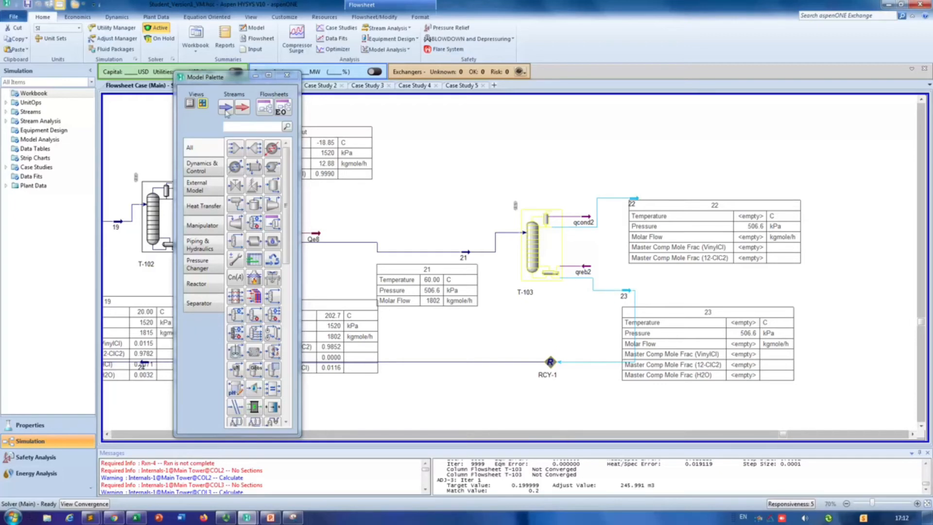
left_click_drag(230, 73, 262, 51)
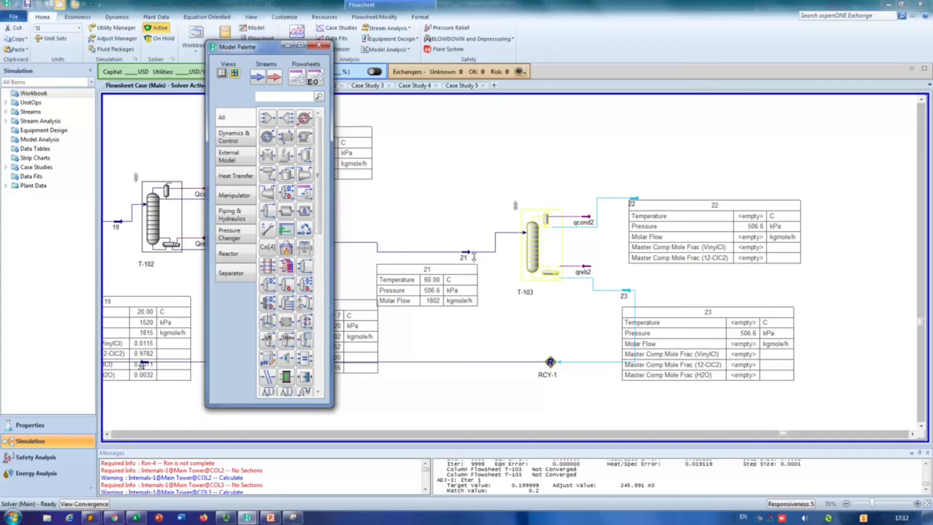
double_click(471, 256)
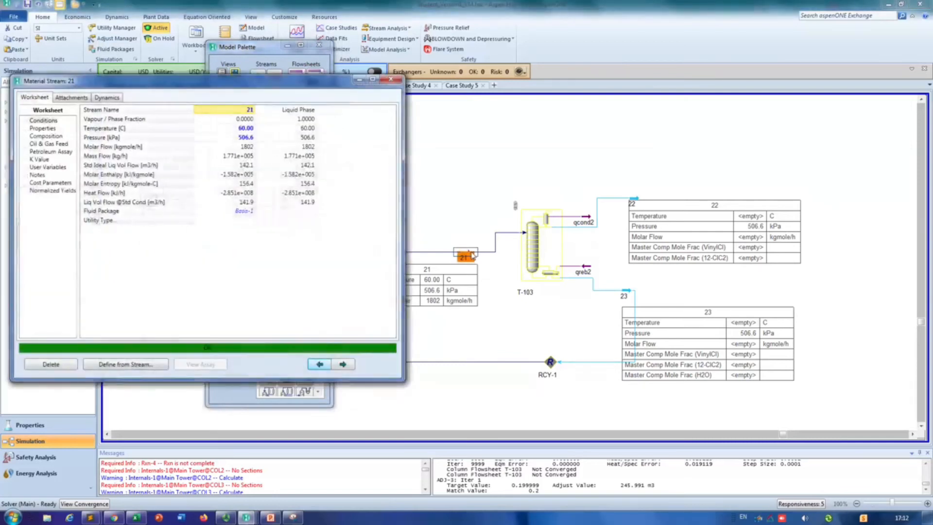
left_click(390, 79)
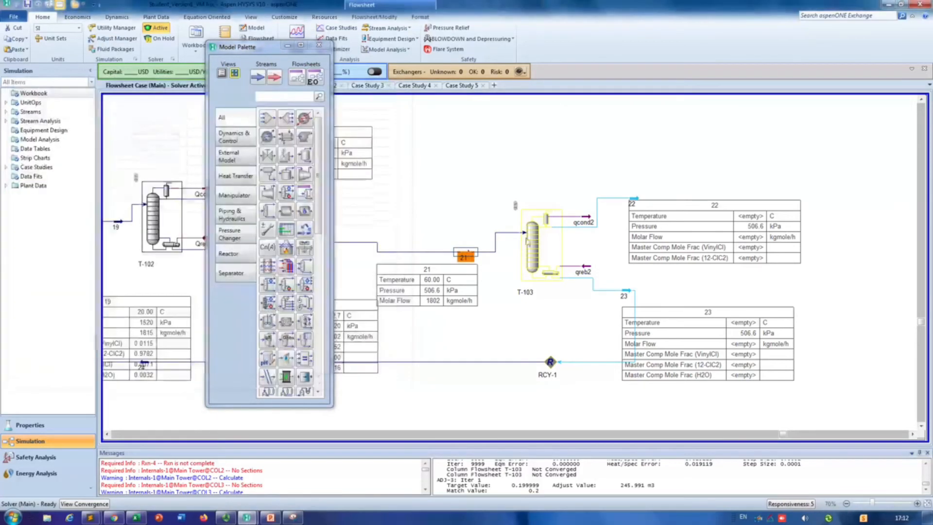
left_click(527, 241)
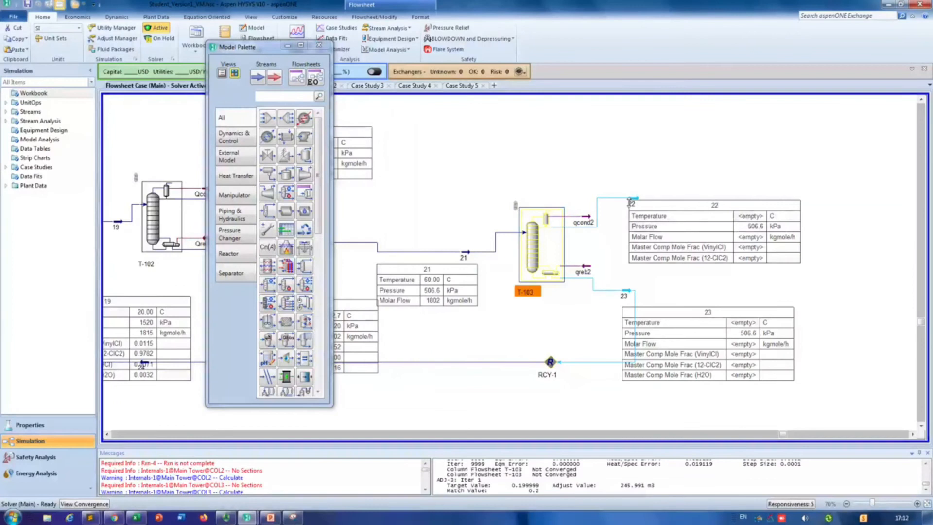
mouse_move(627, 205)
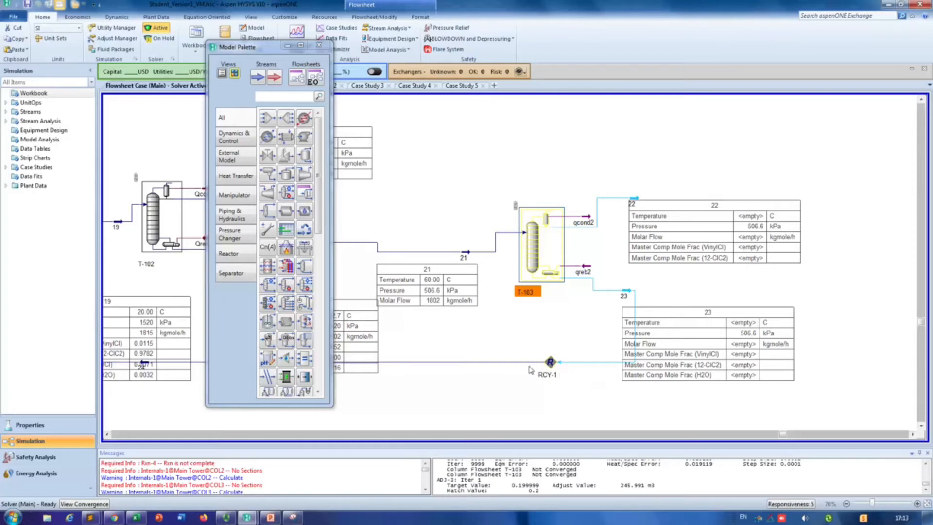
mouse_move(528, 366)
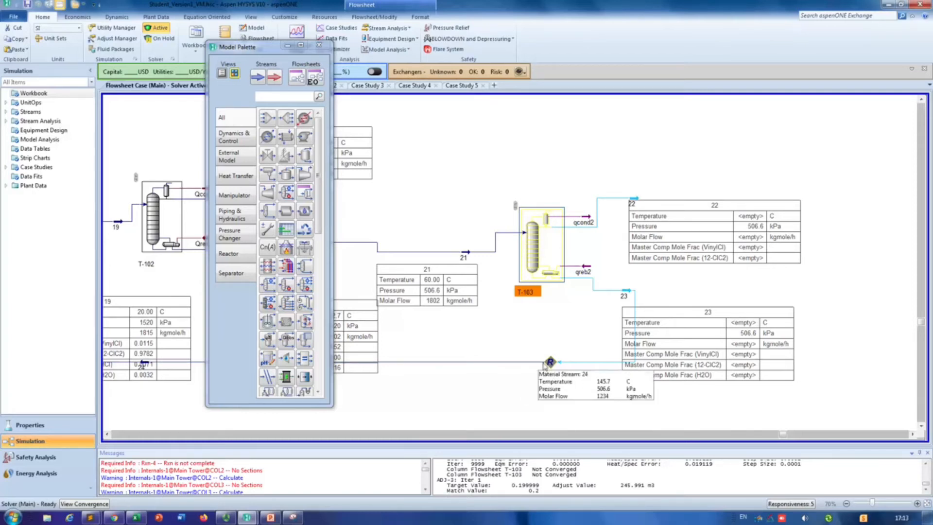
Step: Delete recycle stream 24 between RCY-1 and reactor PFR-101
left_click(108, 435)
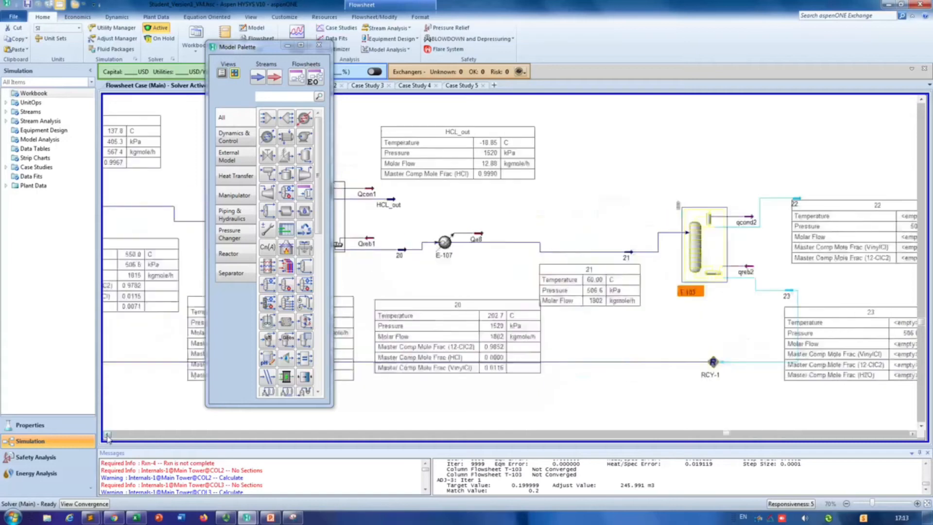
left_click(108, 435)
left_click(108, 435)
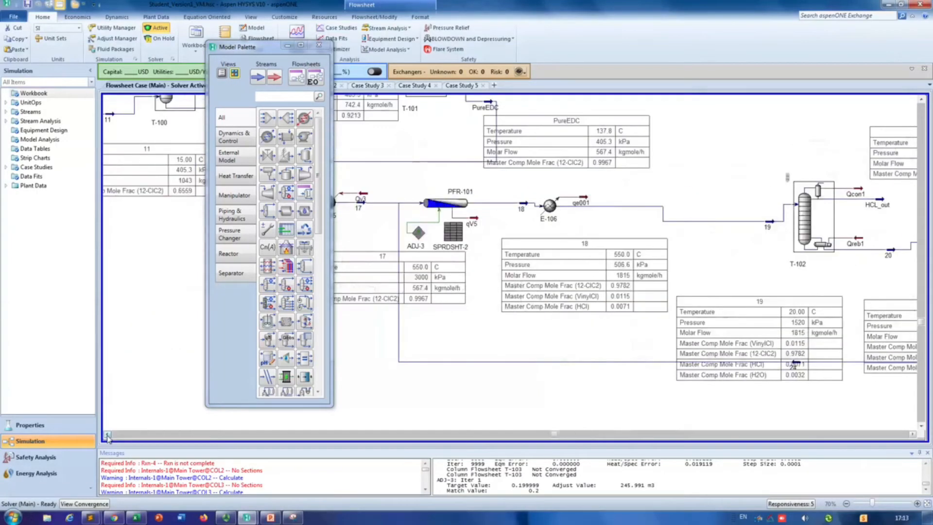
left_click(795, 363)
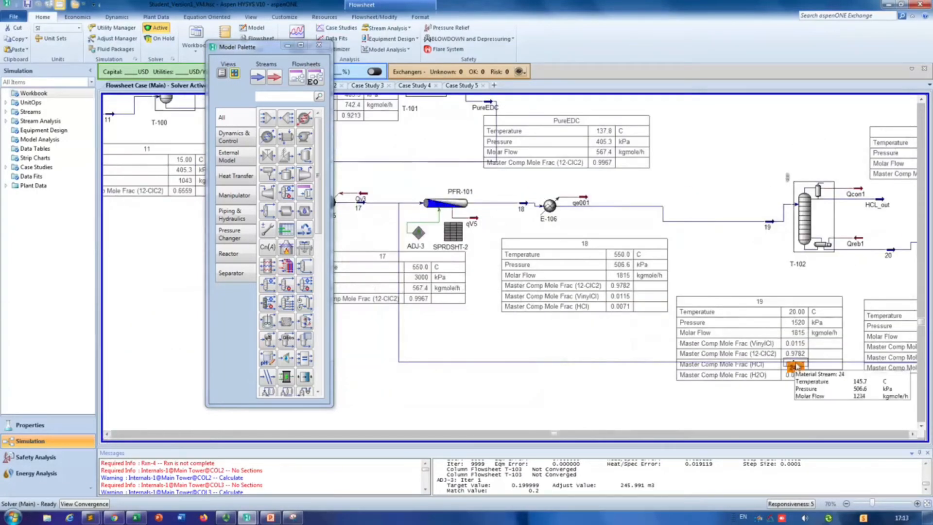
key("Delete")
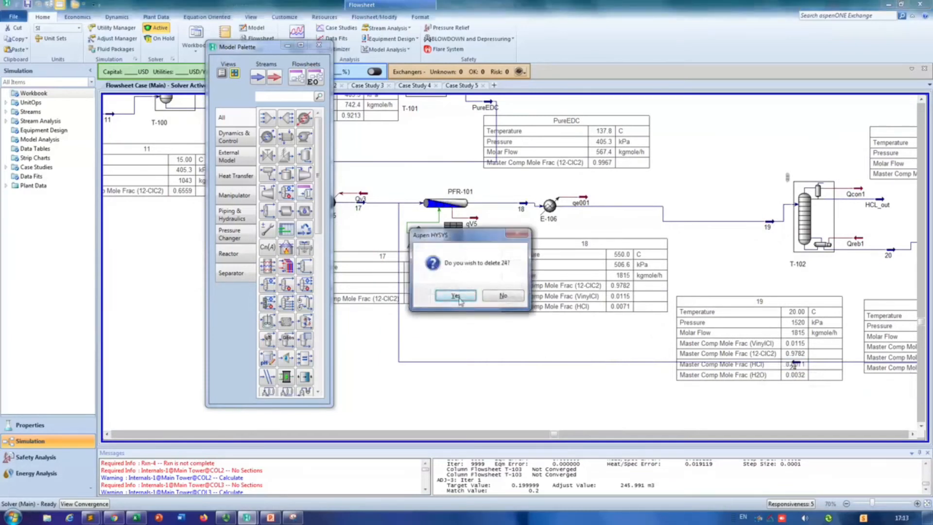
left_click(456, 297)
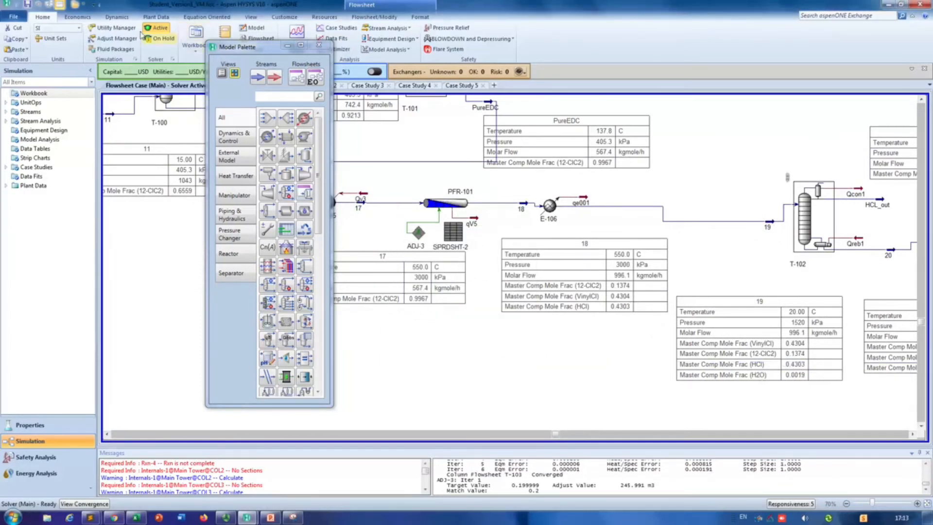
Step: Compare the conditions of T-103's product streams 22 and 23 with those of stream 17 entering reactor PFR-101
left_click(912, 434)
left_click(912, 434)
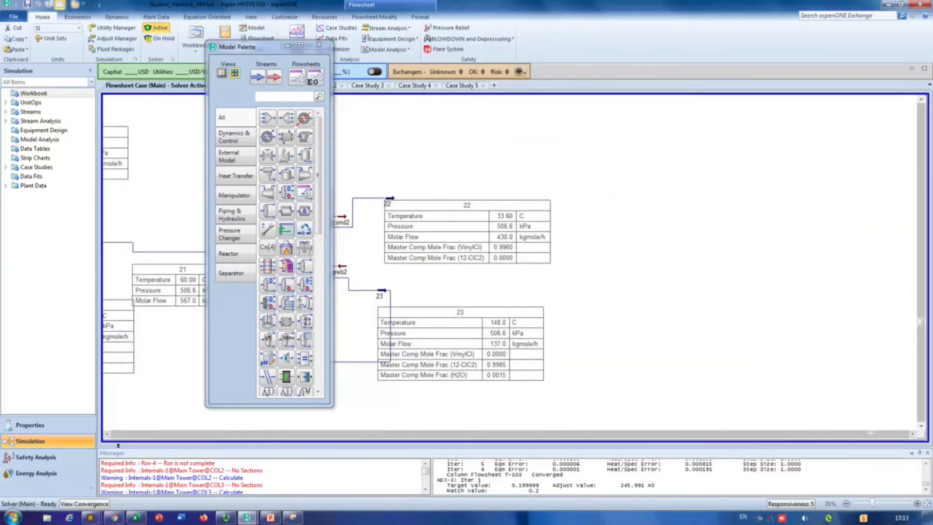
left_click(108, 434)
left_click(109, 434)
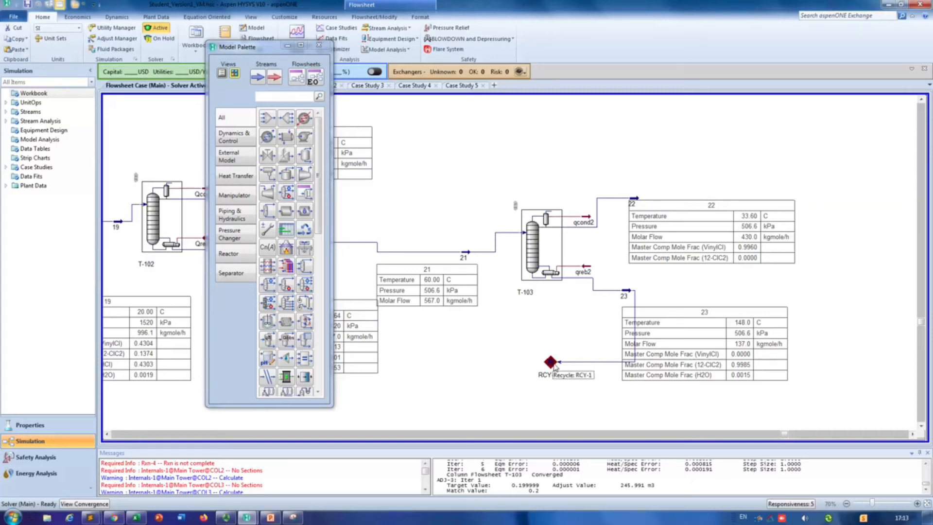
left_click(106, 434)
left_click(107, 434)
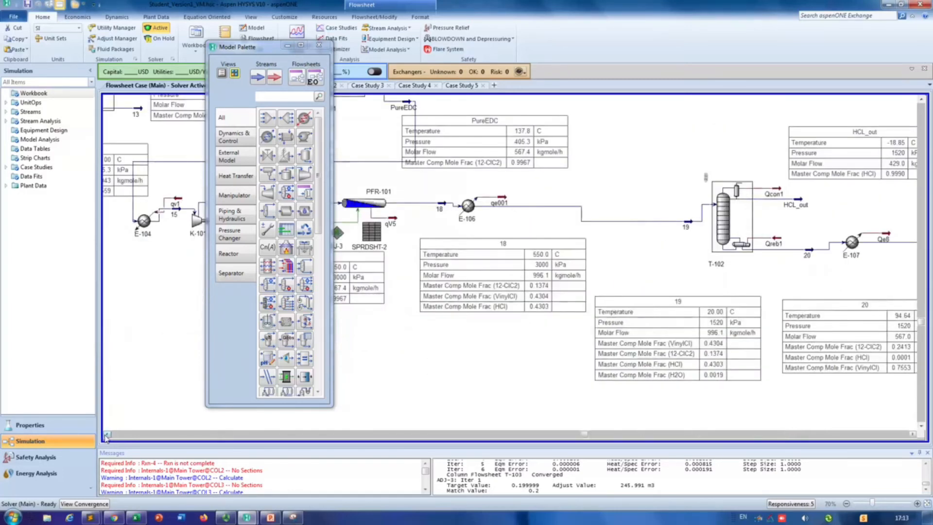
left_click(106, 436)
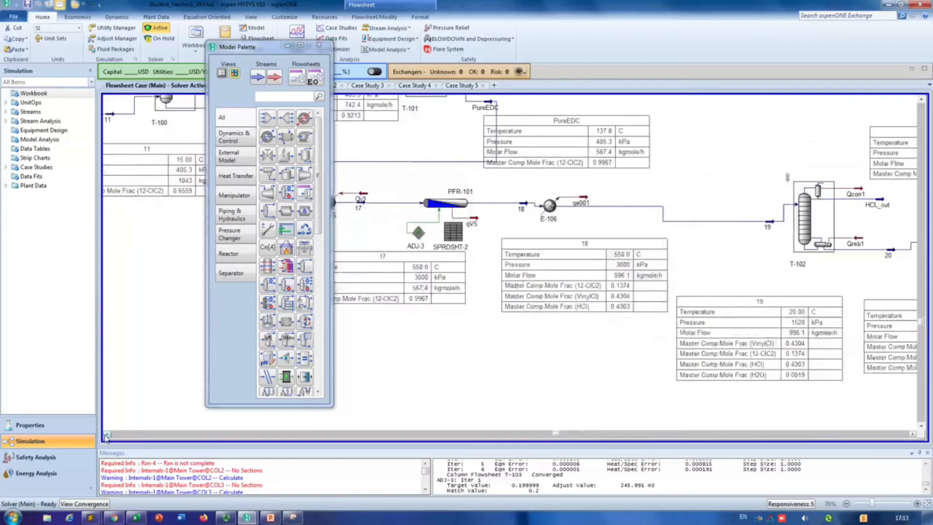
left_click(106, 436)
mouse_move(590, 211)
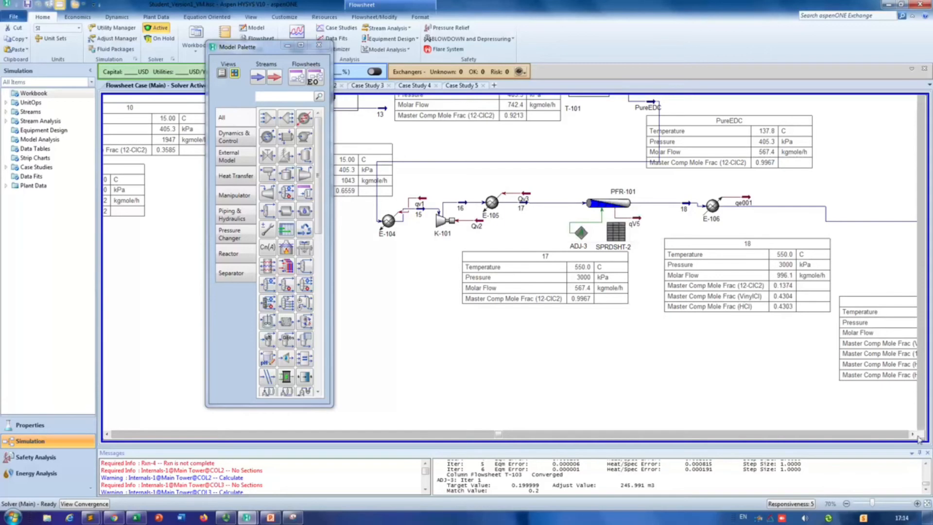
Step: Create stream 24 again as the outlet of recycle block RCY-1
left_click(913, 434)
left_click(913, 434)
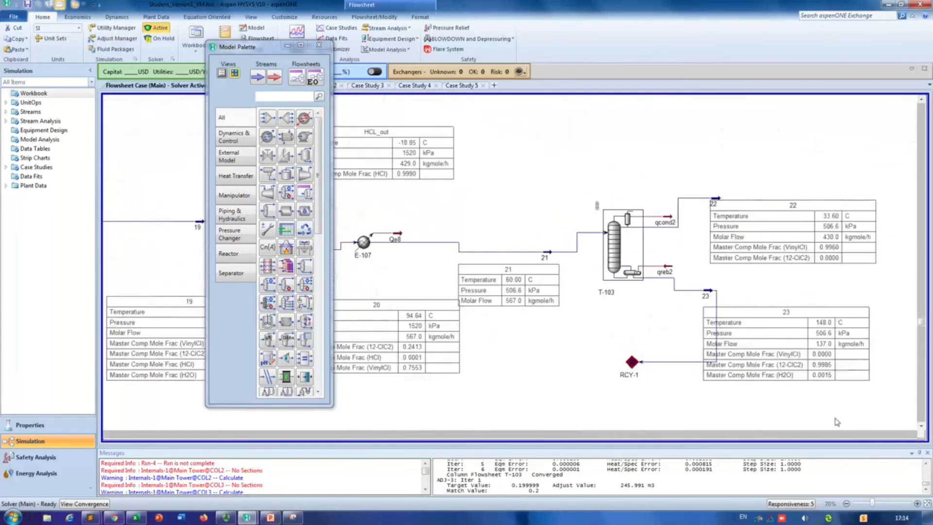
double_click(627, 362)
left_click(267, 237)
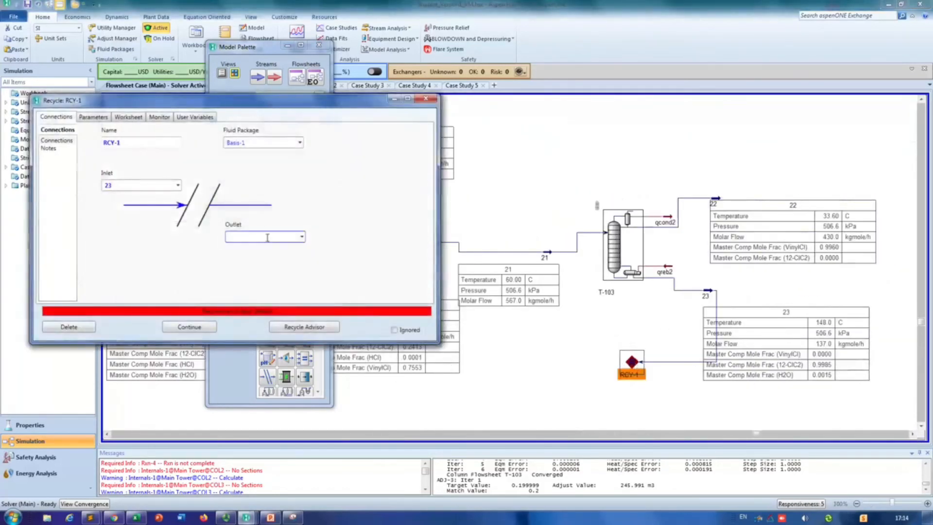
type("24")
key("Return")
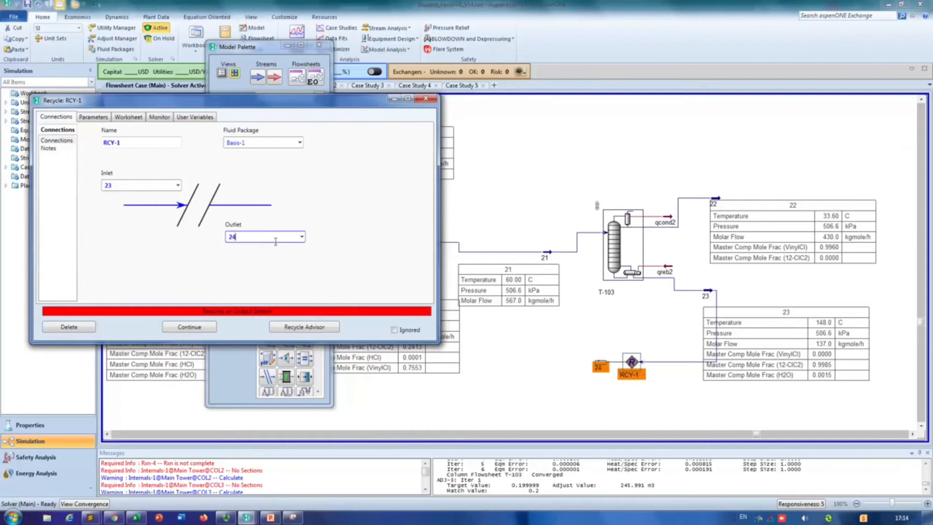
left_click(426, 99)
Step: Move RCY-1 and stream 24 farther below column T-103 and show stream 24's property table underneath the stream
left_click_drag(601, 365, 591, 414)
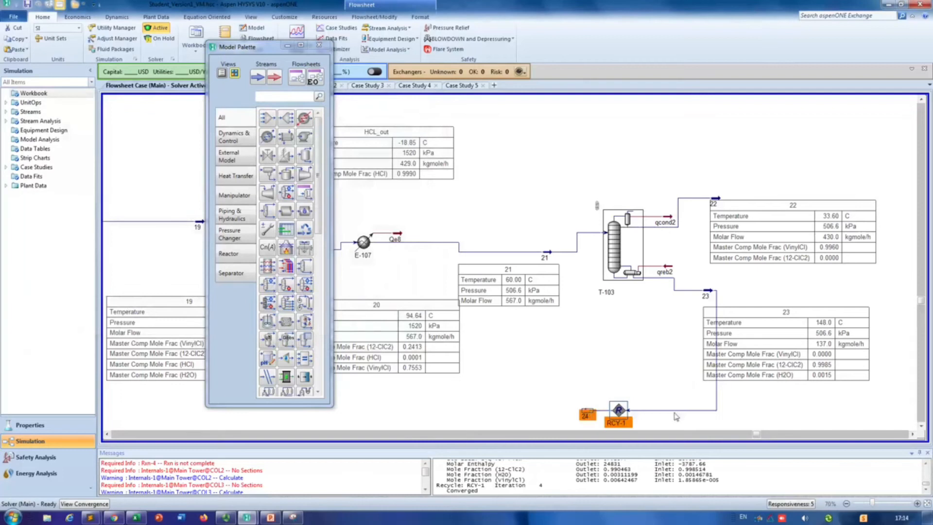
scroll(743, 413, "down", 2)
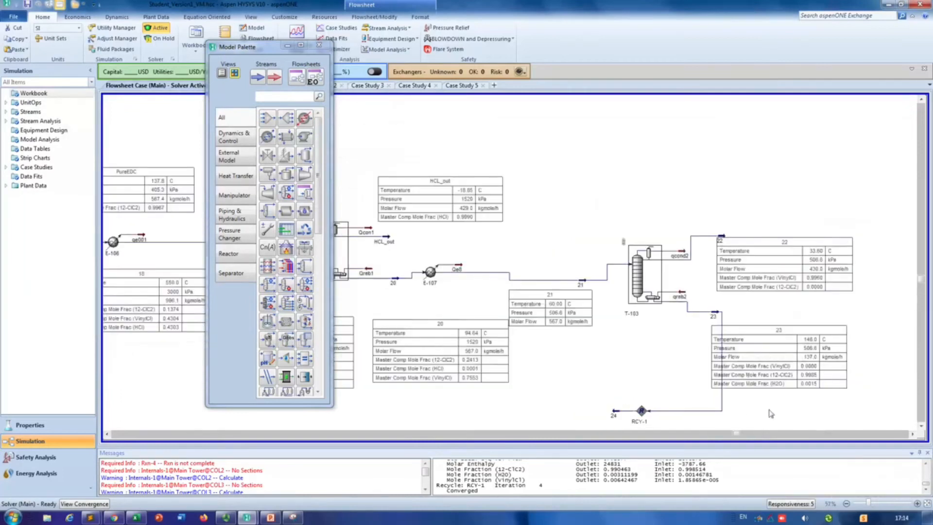
left_click(921, 426)
left_click(921, 426)
left_click(921, 427)
left_click(921, 426)
left_click_drag(641, 278, 591, 303)
right_click(591, 303)
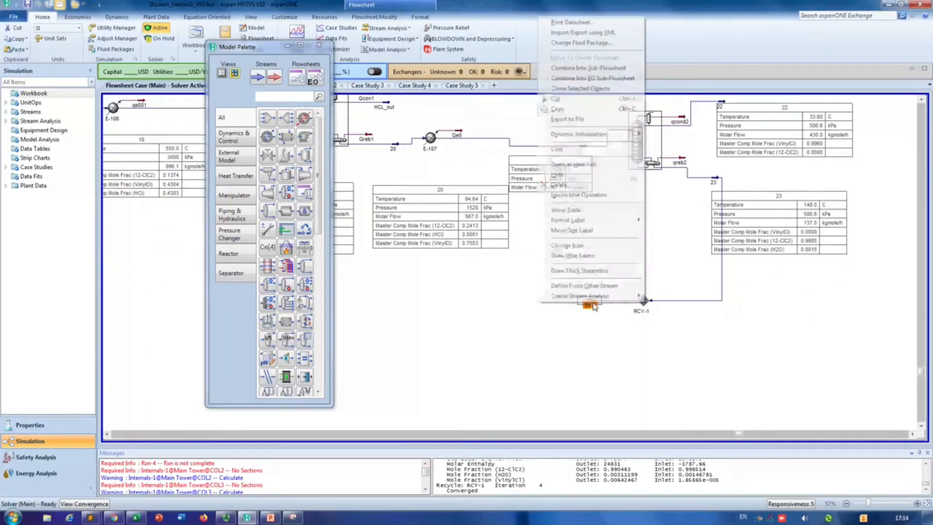
left_click(581, 207)
left_click_drag(632, 336, 627, 353)
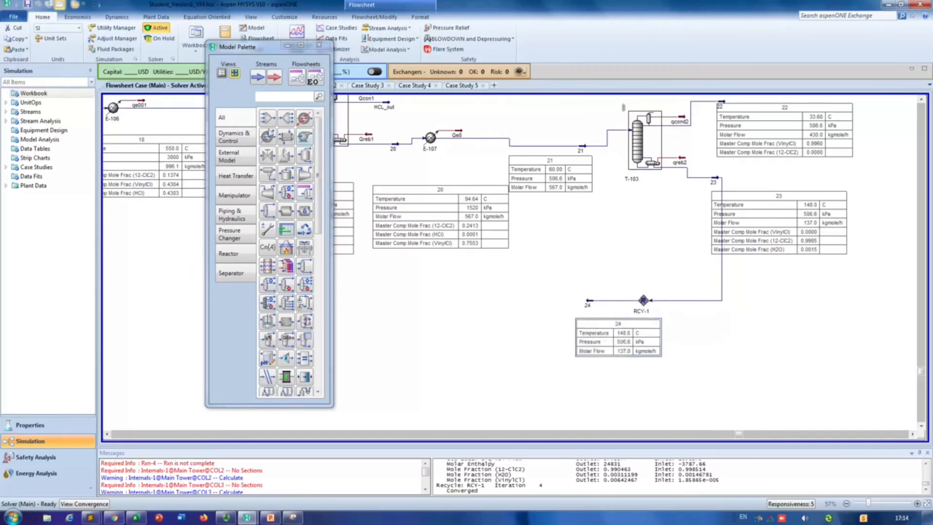
Step: Place a heater next to stream 24, with stream 24 as its inlet and new stream 25 as its outlet
left_click(304, 136)
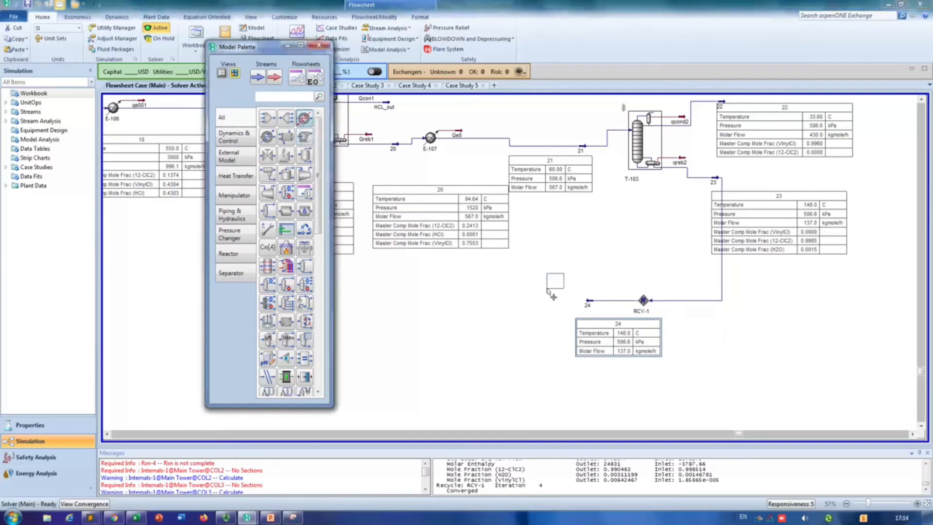
left_click(562, 311)
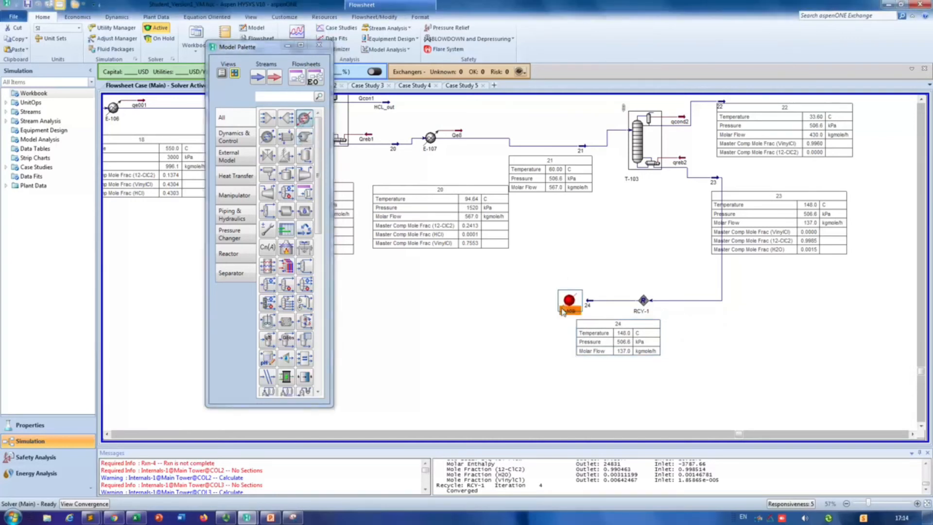
double_click(569, 300)
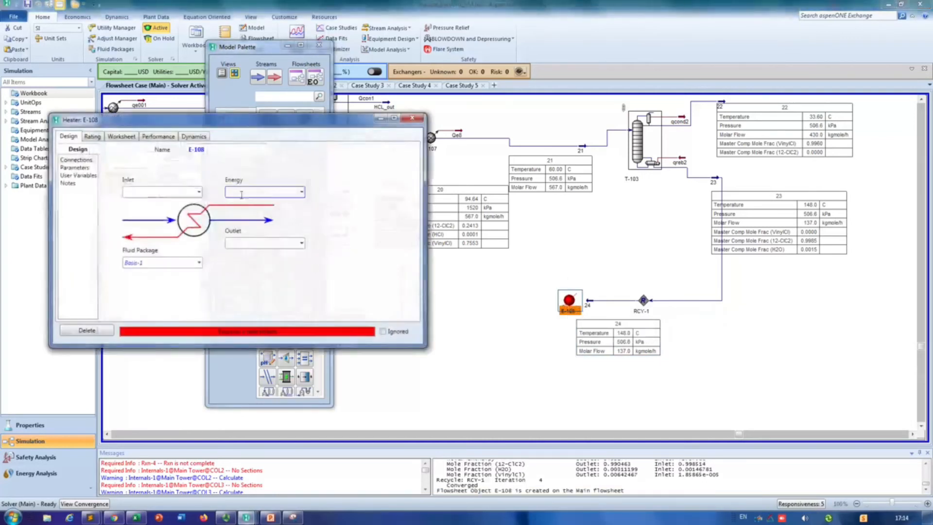
left_click(199, 192)
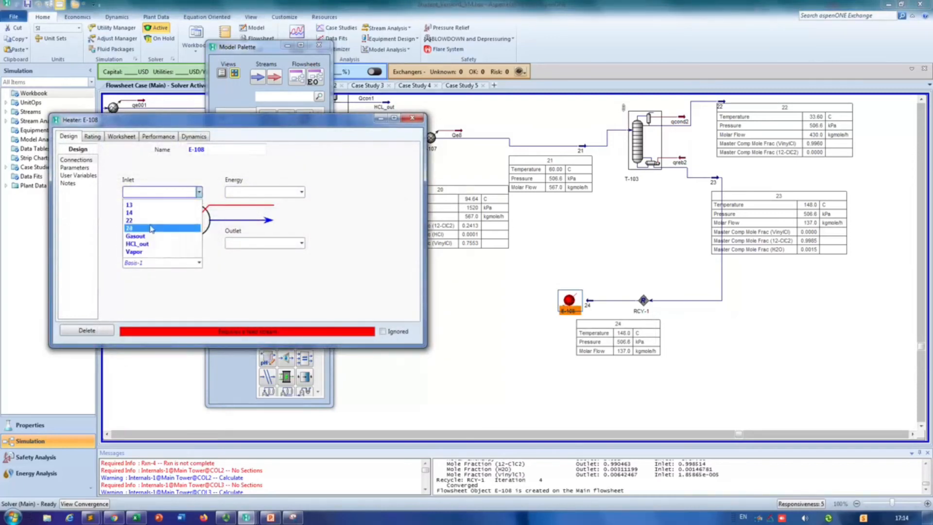
left_click(130, 228)
type("2")
key("Return")
Step: Try to attach qe5 as the energy stream of heater E-108
left_click(246, 194)
type("qe")
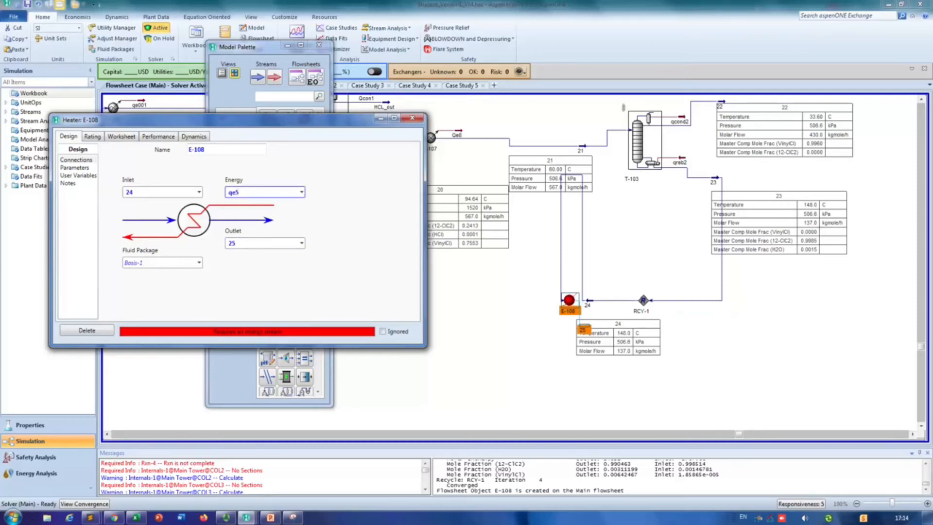
type("5")
key("Return")
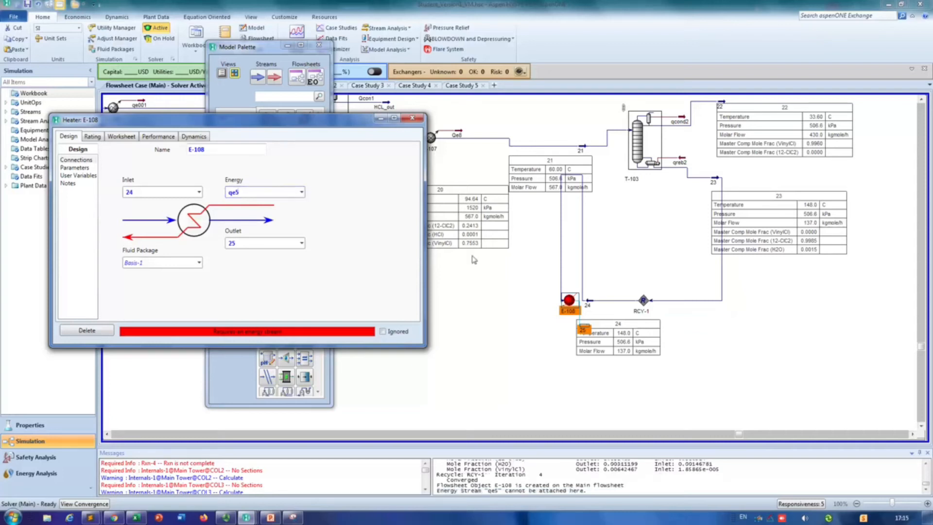
Step: Reposition heater E-108 and outlet stream 25 below the stream 24 line, and close the heater's settings
left_click(519, 345)
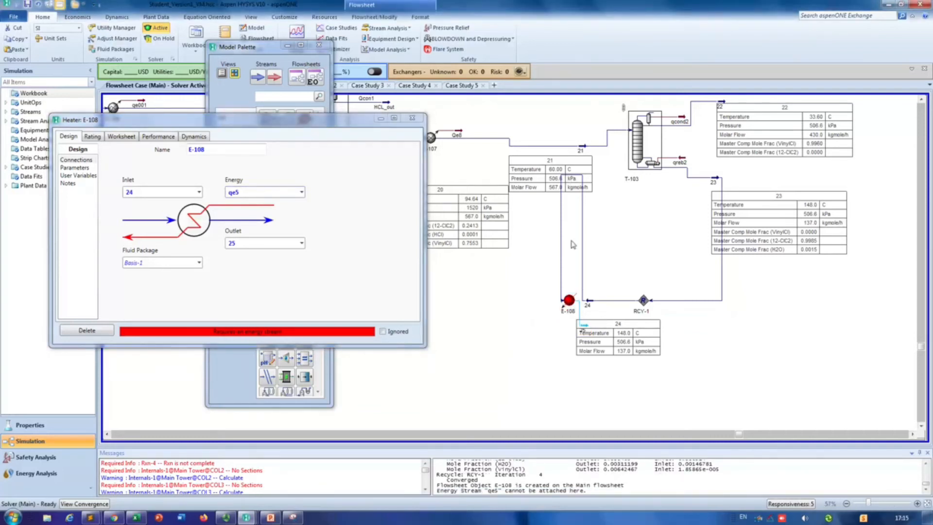
left_click_drag(568, 300, 538, 343)
left_click(564, 365)
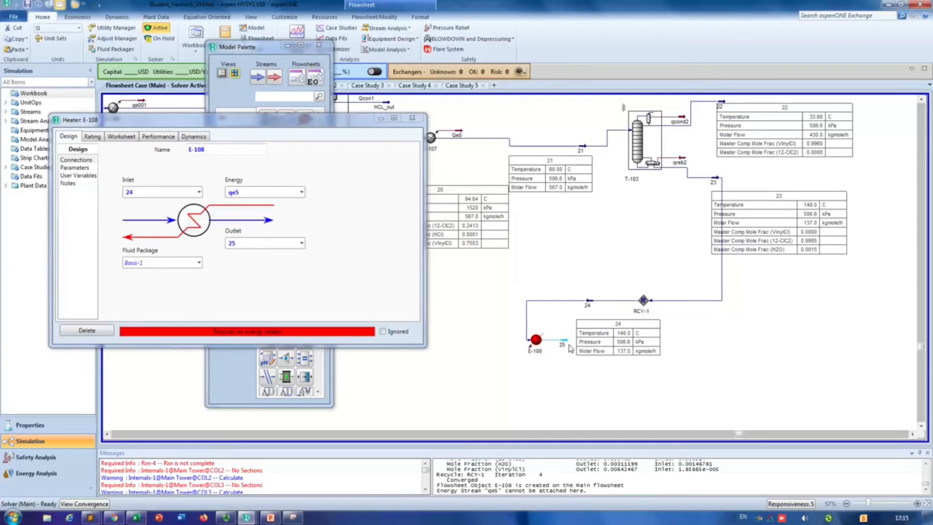
left_click(412, 118)
Step: Set heater outlet stream 25 to a temperature of 550 °C and a pressure of 30 atm, and close its window
double_click(563, 343)
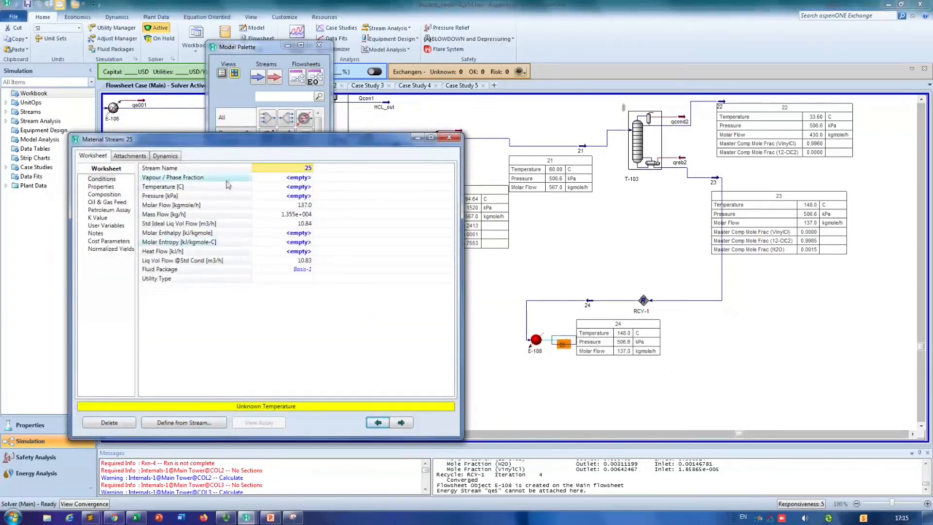
left_click(282, 188)
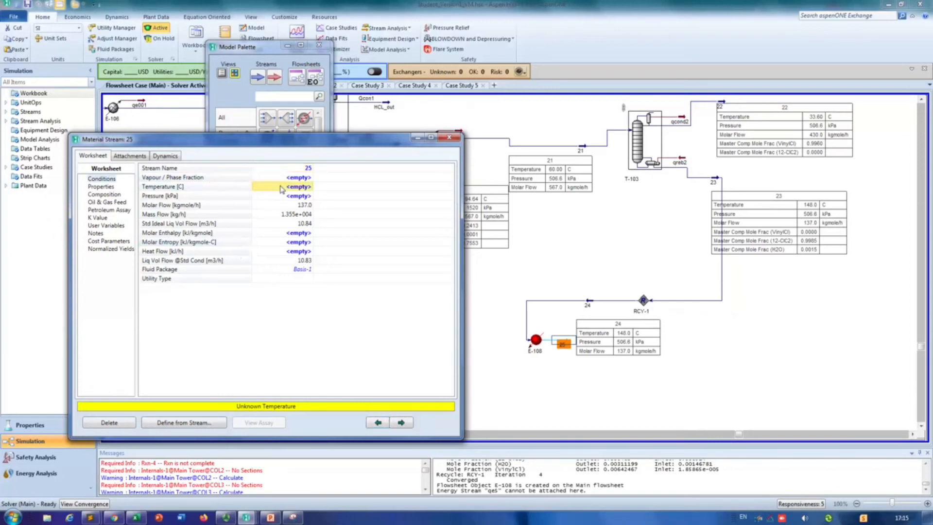
type("550")
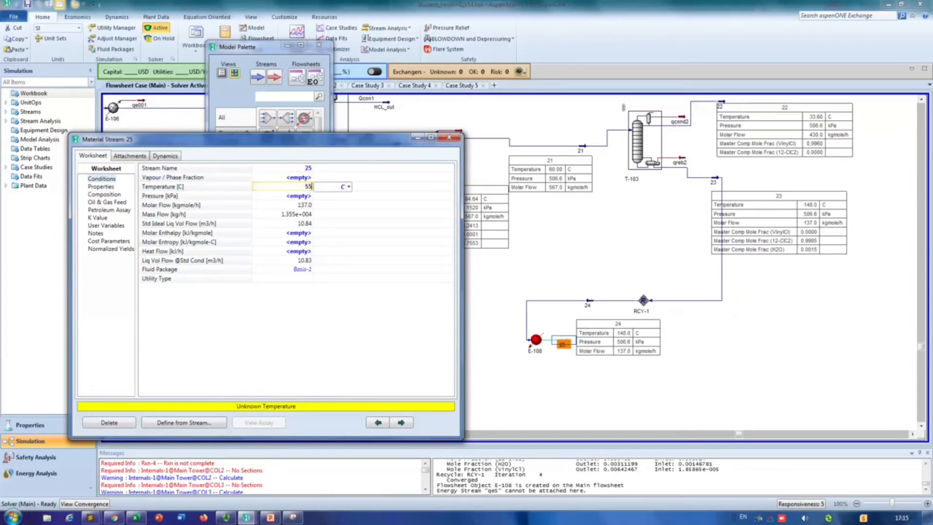
left_click(306, 196)
type("30")
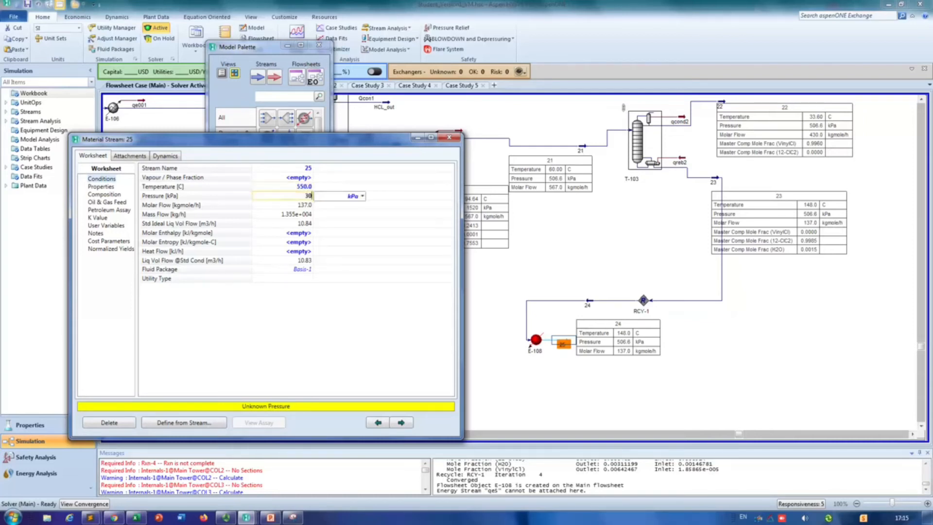
left_click(362, 196)
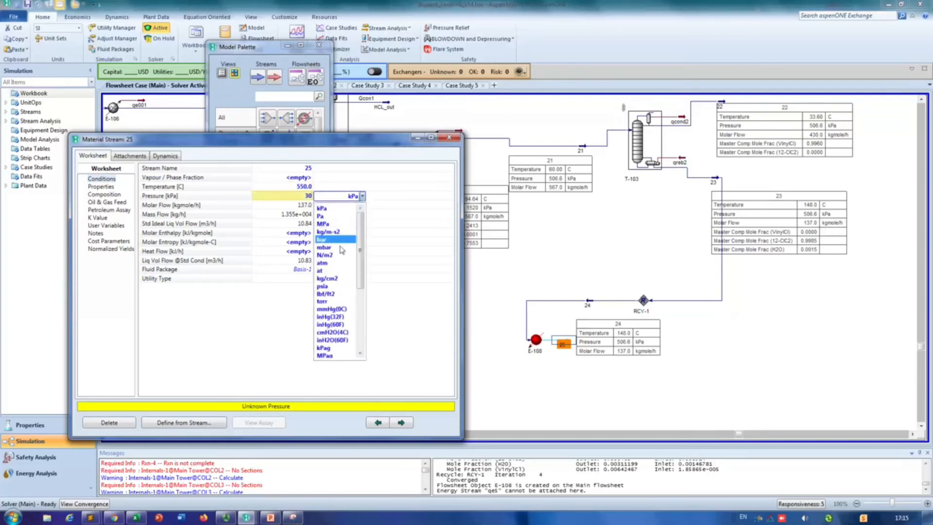
left_click(335, 263)
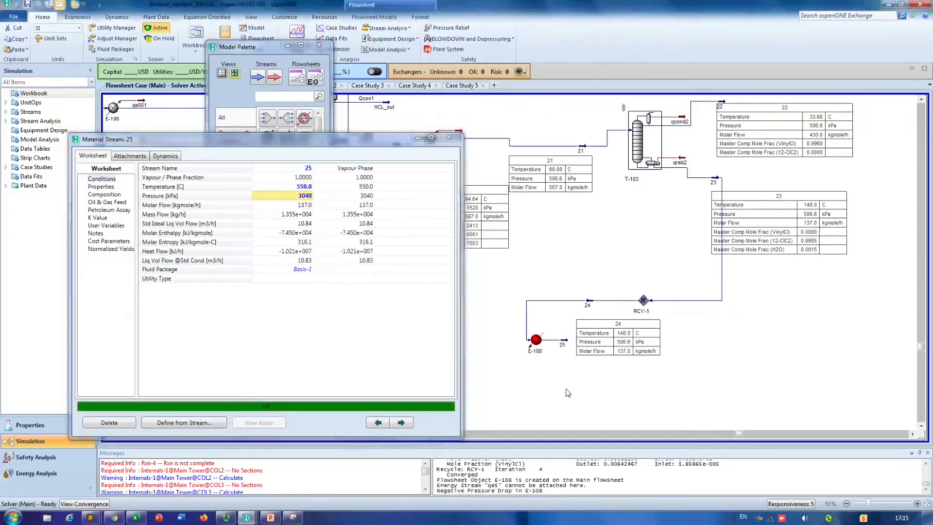
left_click(585, 319)
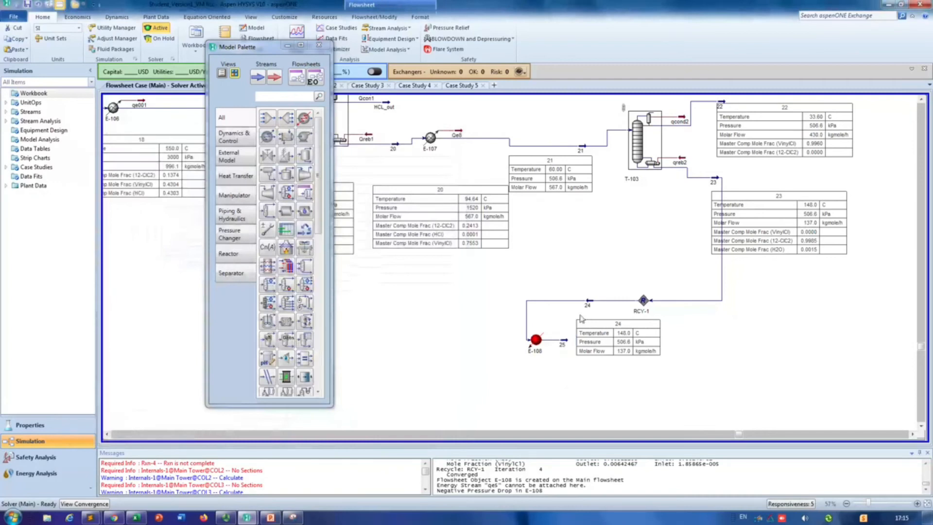
mouse_move(569, 344)
left_click(109, 437)
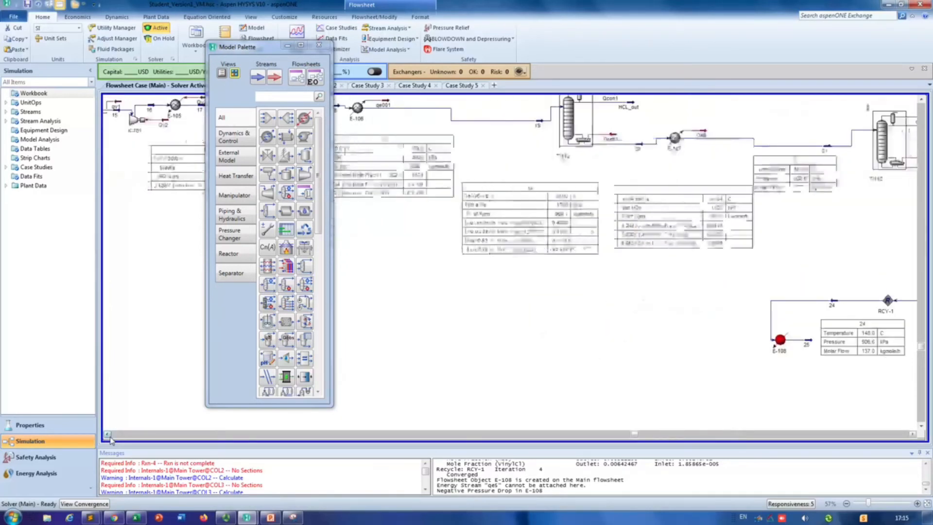
double_click(516, 105)
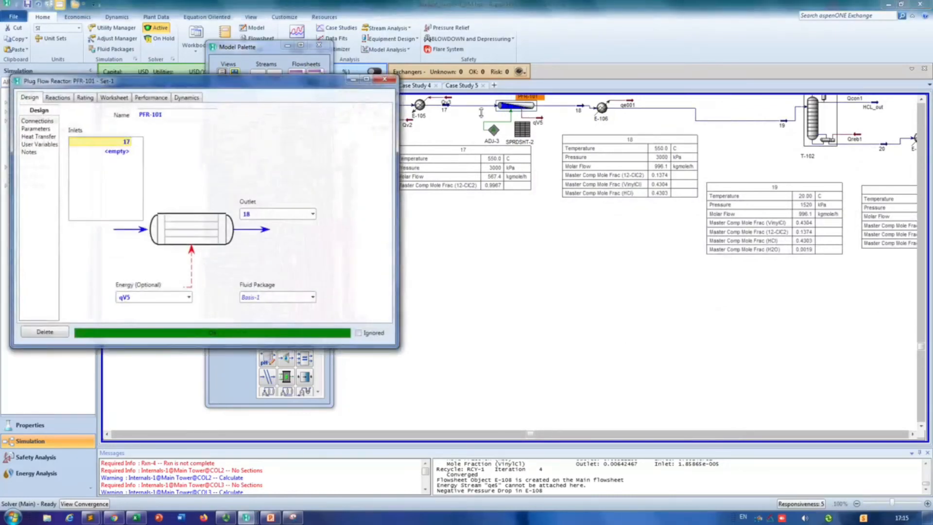
left_click(385, 79)
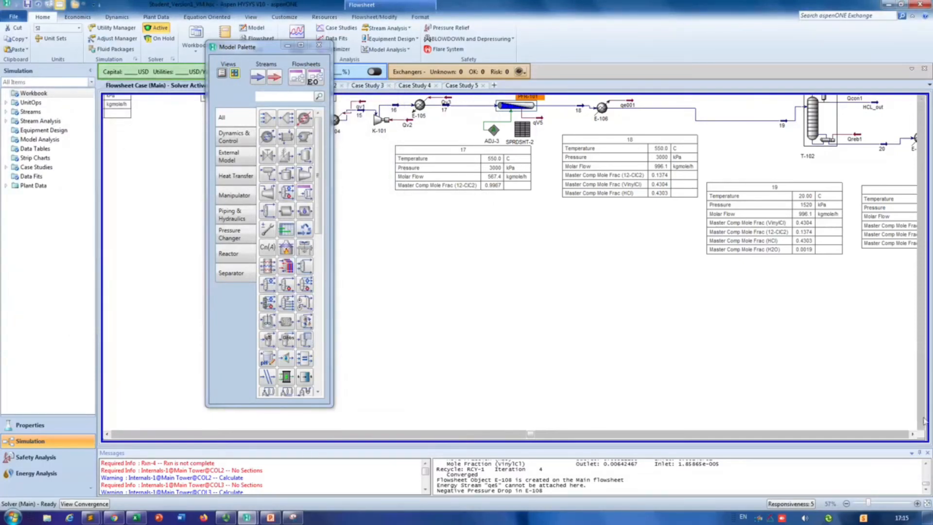
Step: Capture a Snipping Tool image of column T-103 together with stream 22's property table
left_click(913, 435)
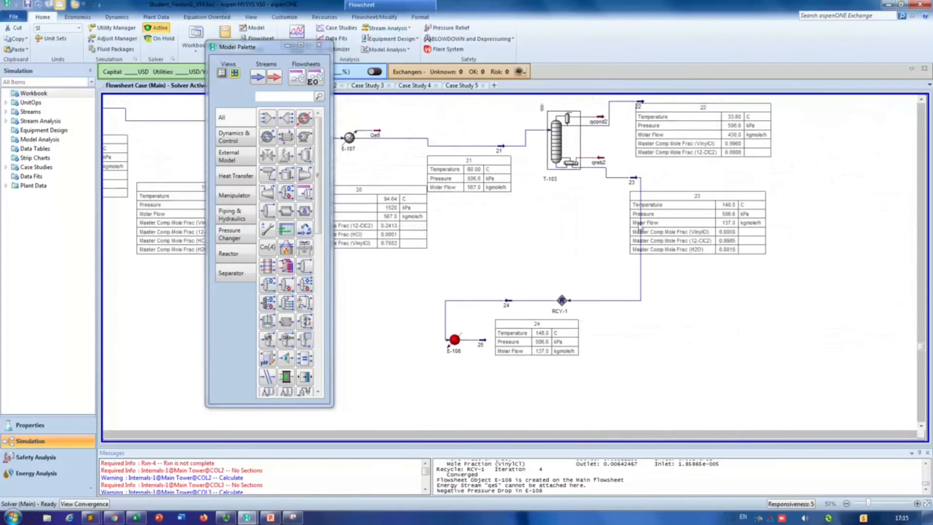
left_click(921, 99)
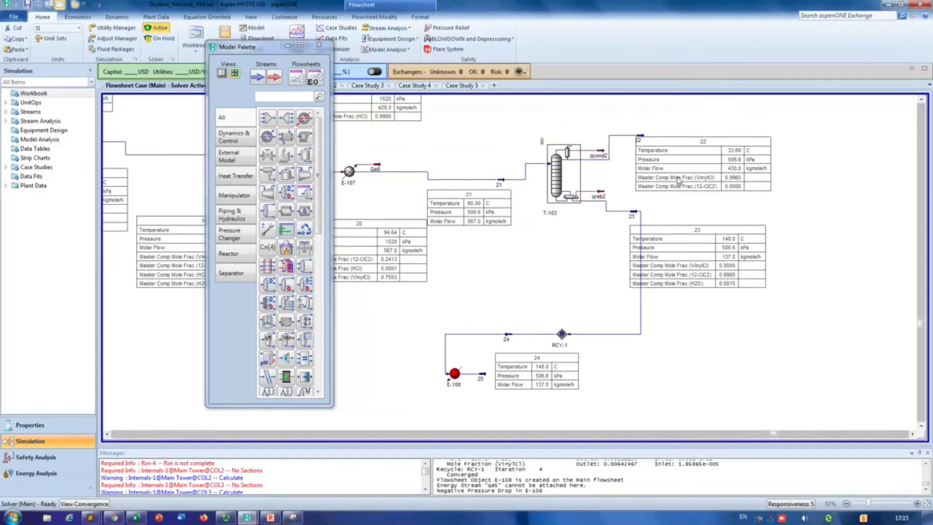
left_click(293, 516)
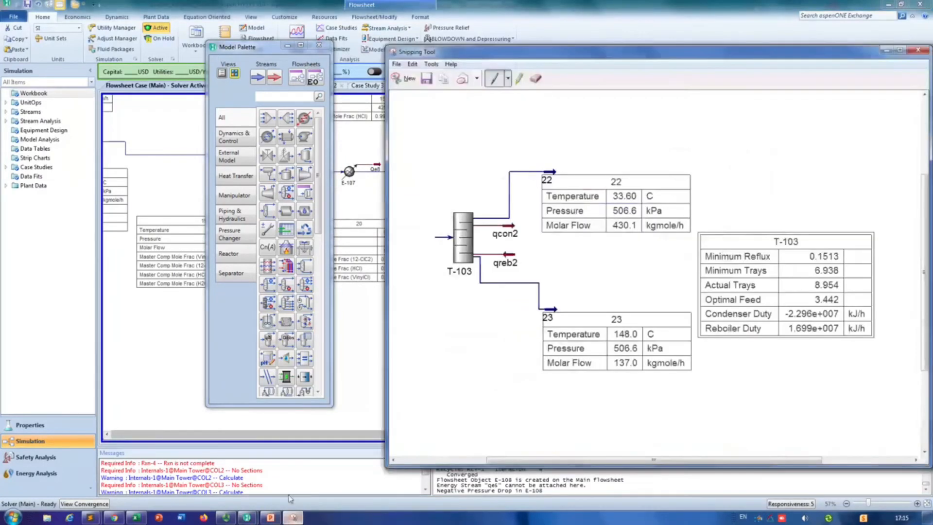
left_click(406, 78)
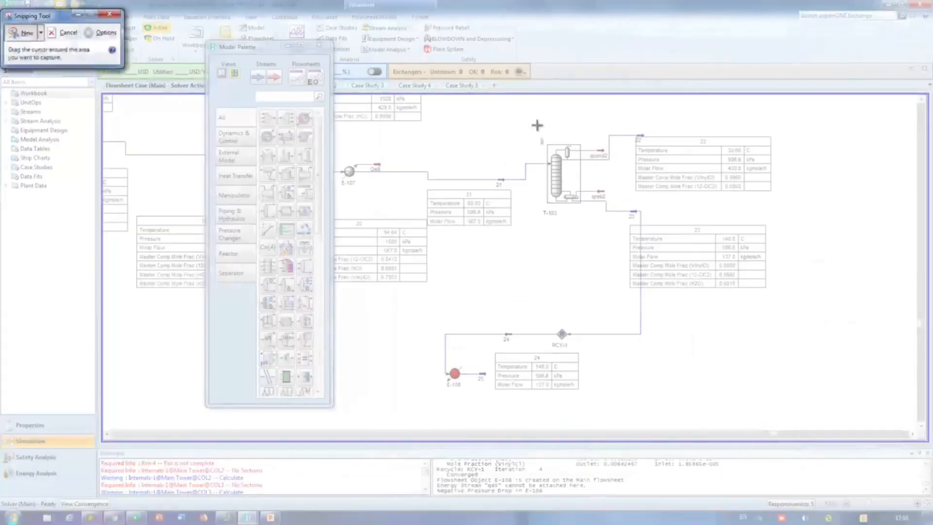
left_click_drag(532, 112, 790, 239)
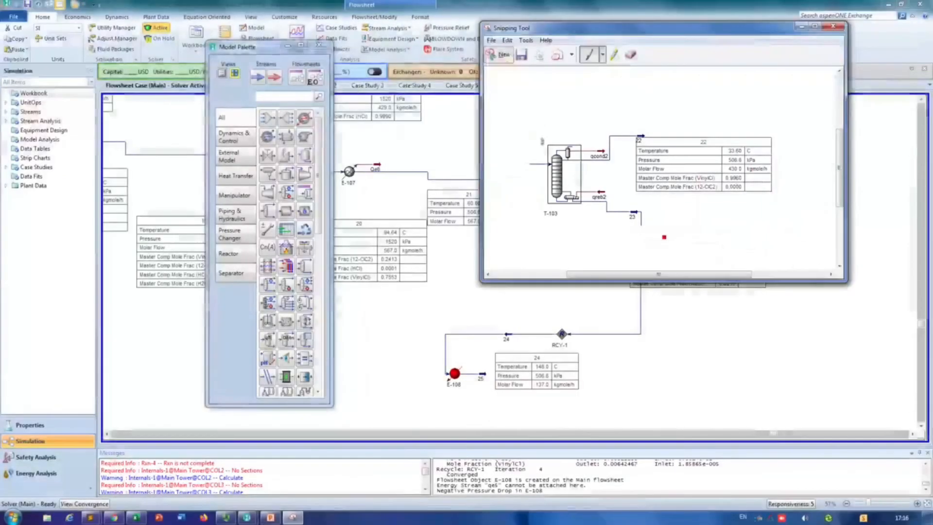
Step: Switch to PowerPoint, paste the snip on the "Distillation column 2" slide and shrink it into the empty space below stream 21's table
left_click(270, 517)
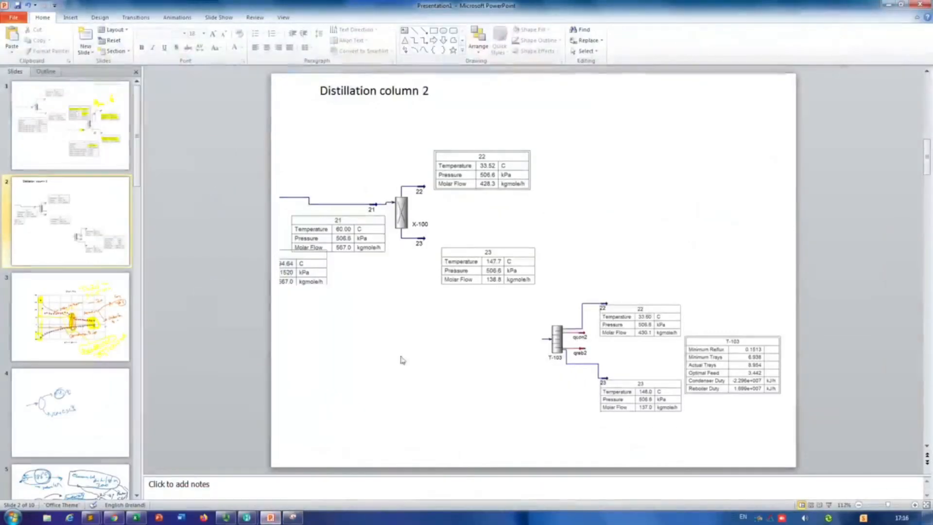
key("ctrl+v")
left_click_drag(504, 296, 427, 395)
left_click_drag(604, 305, 513, 345)
Step: Add a text box reading "Before recycling" above the pasted snip and format it bold and red
left_click(403, 30)
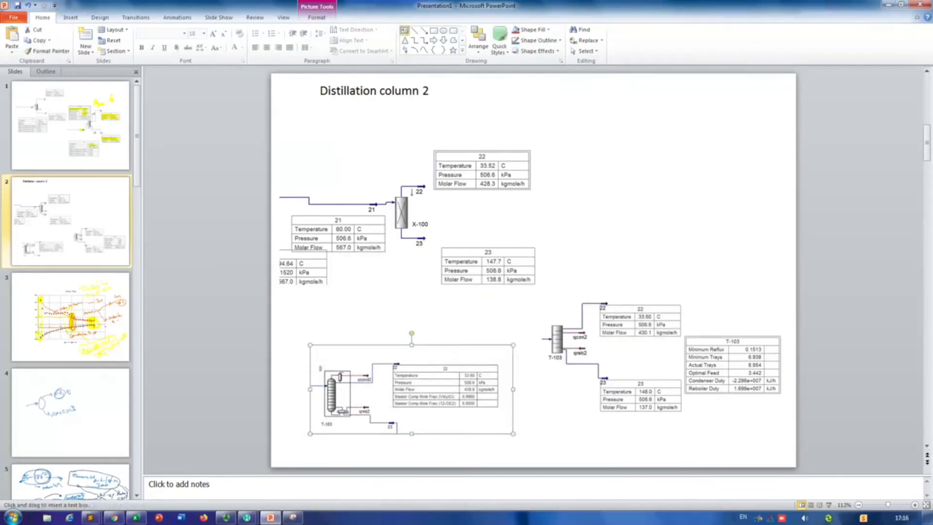
left_click_drag(327, 328, 476, 360)
type("Before recycling")
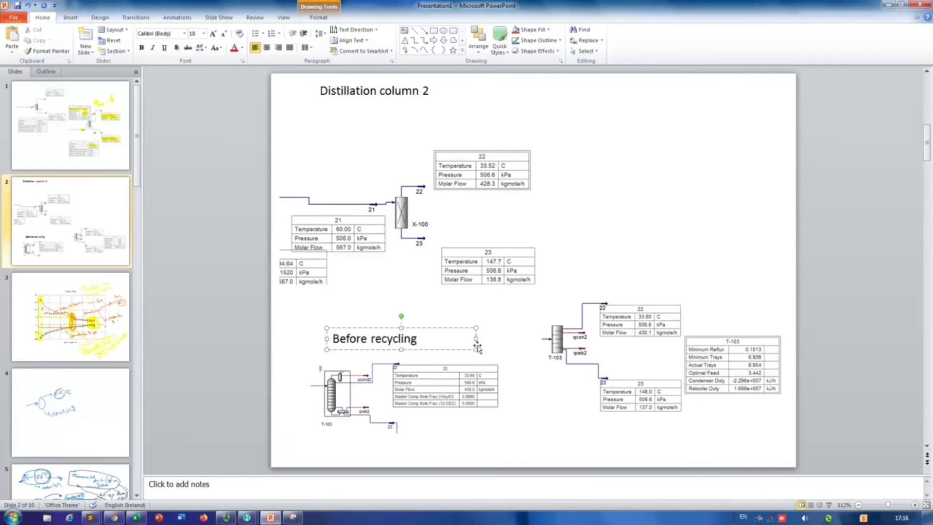
left_click(458, 332)
key("ctrl+b")
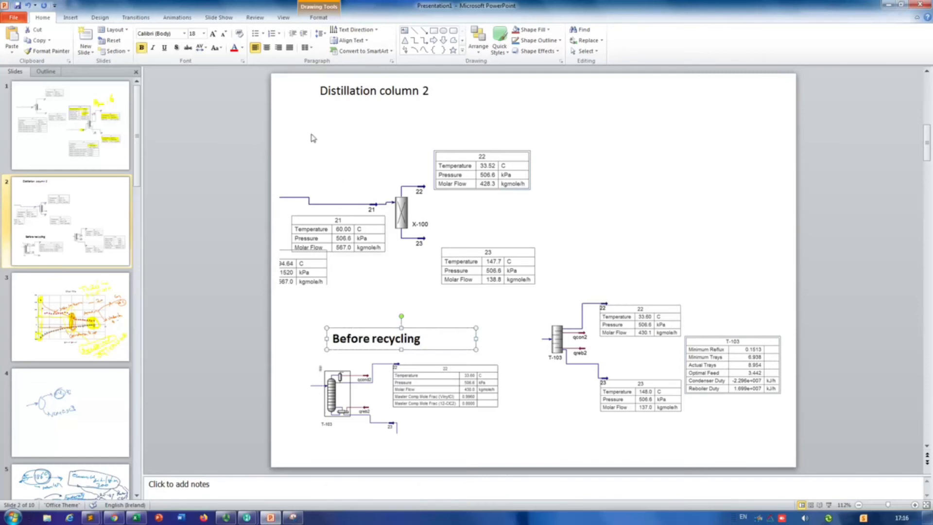
left_click(233, 47)
left_click(731, 214)
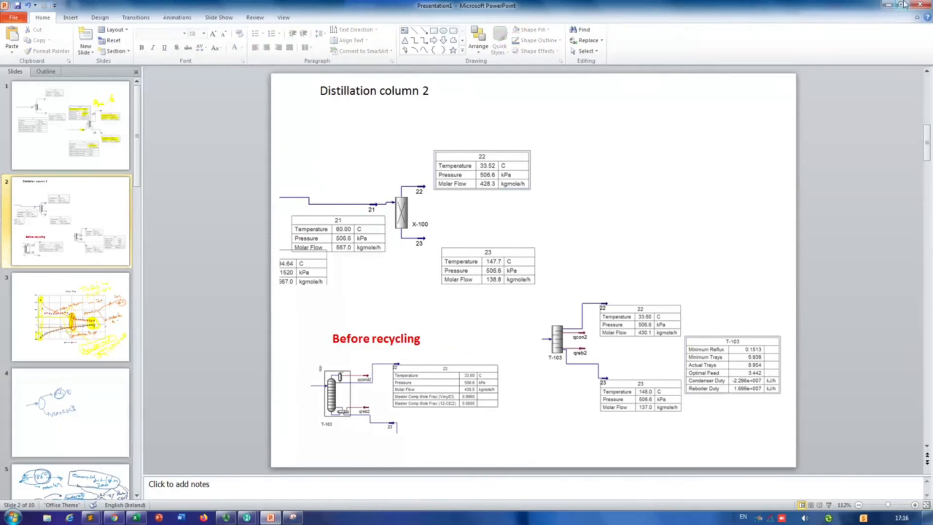
Step: Return to Aspen HYSYS, discard the unsaved snip, and move stream 24's property table above the stream line
left_click(888, 5)
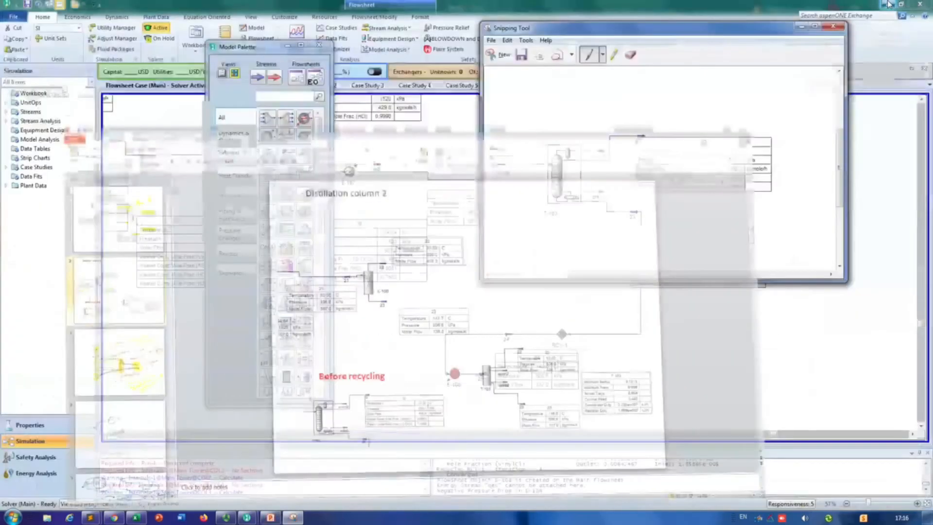
left_click(833, 26)
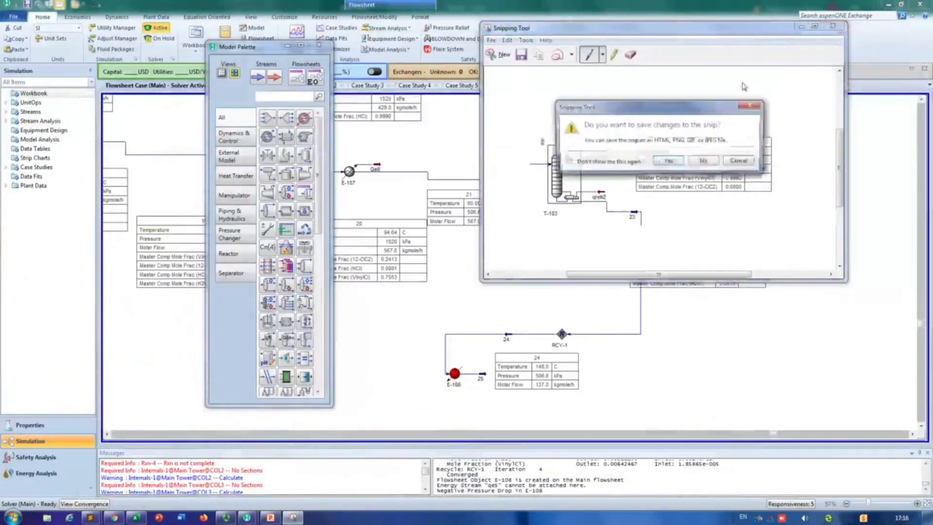
left_click(704, 158)
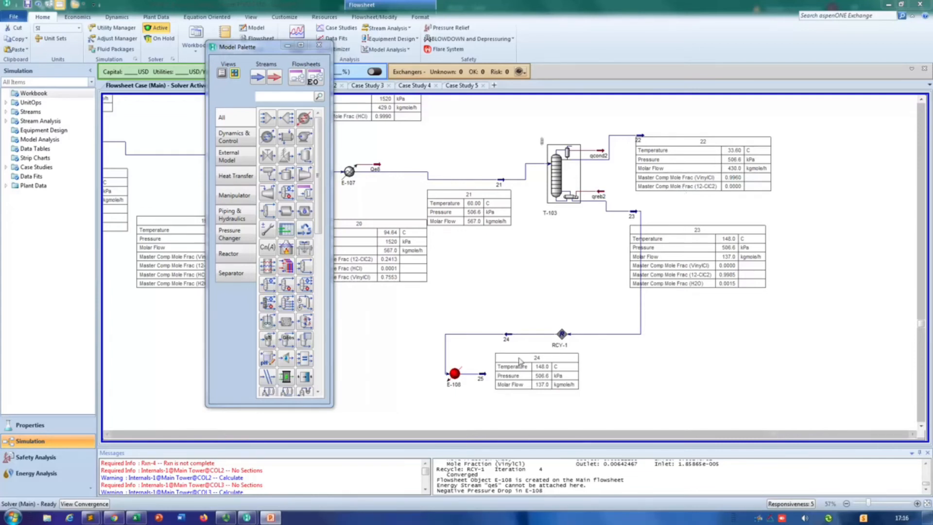
left_click_drag(555, 363, 570, 378)
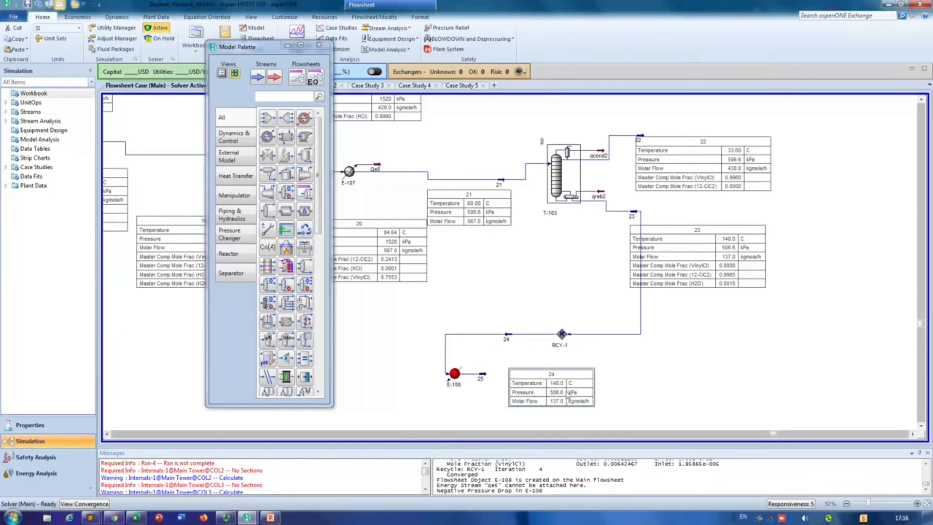
left_click_drag(514, 302, 513, 297)
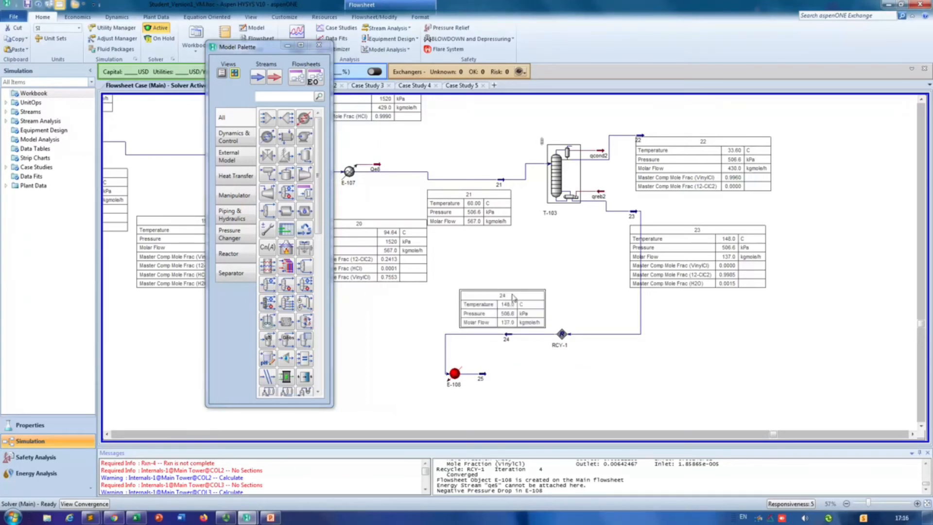
Step: Add stream 25 as a second inlet of plug flow reactor PFR-101 and close the reactor's settings
mouse_move(486, 378)
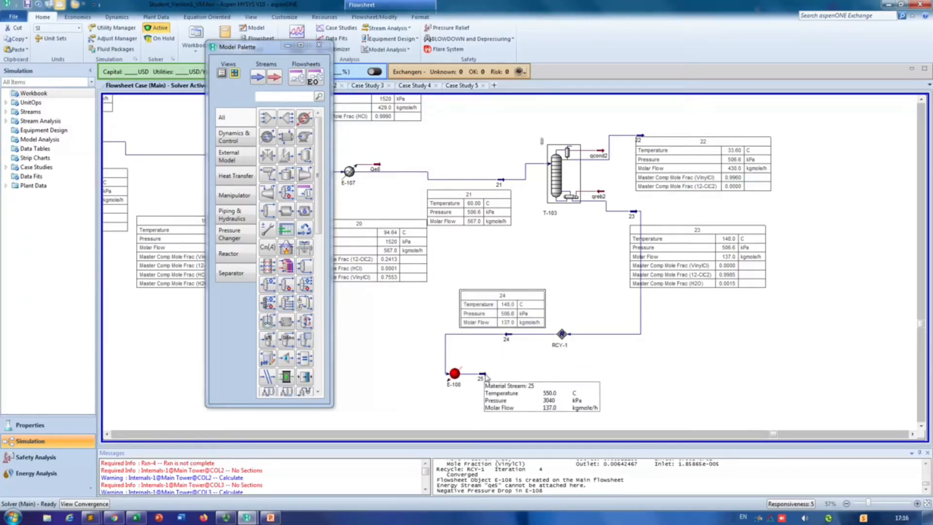
left_click(107, 435)
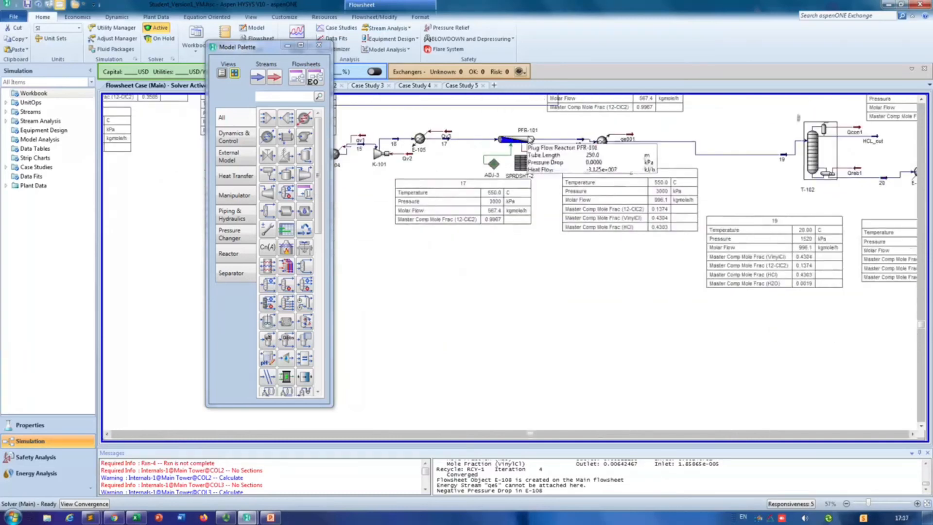
double_click(514, 141)
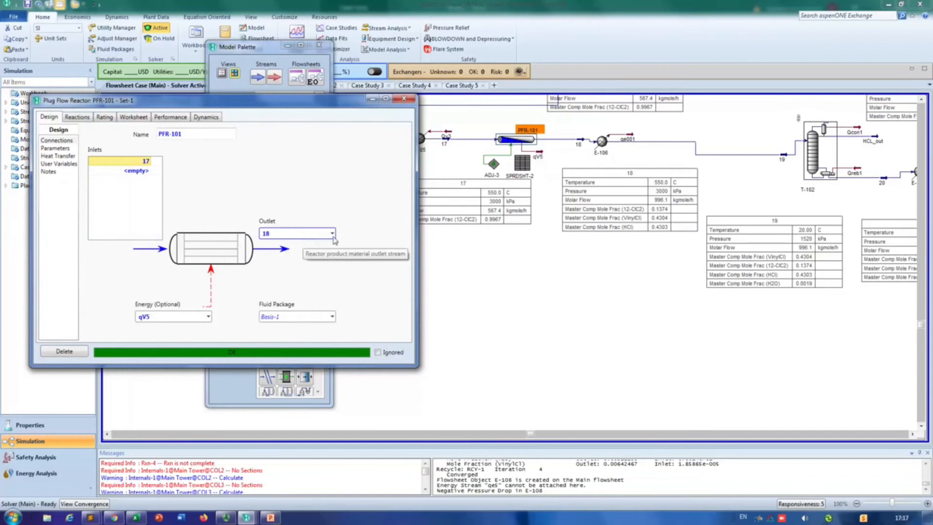
left_click(148, 174)
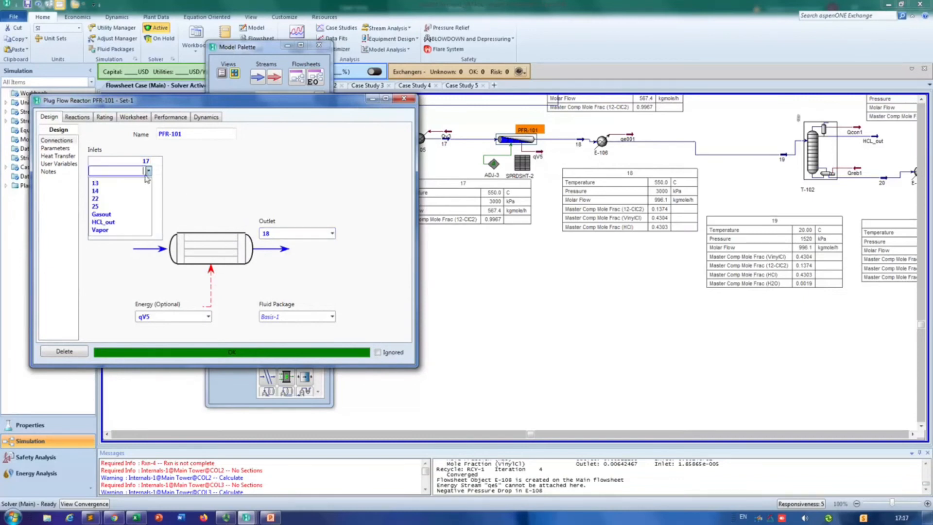
left_click(126, 208)
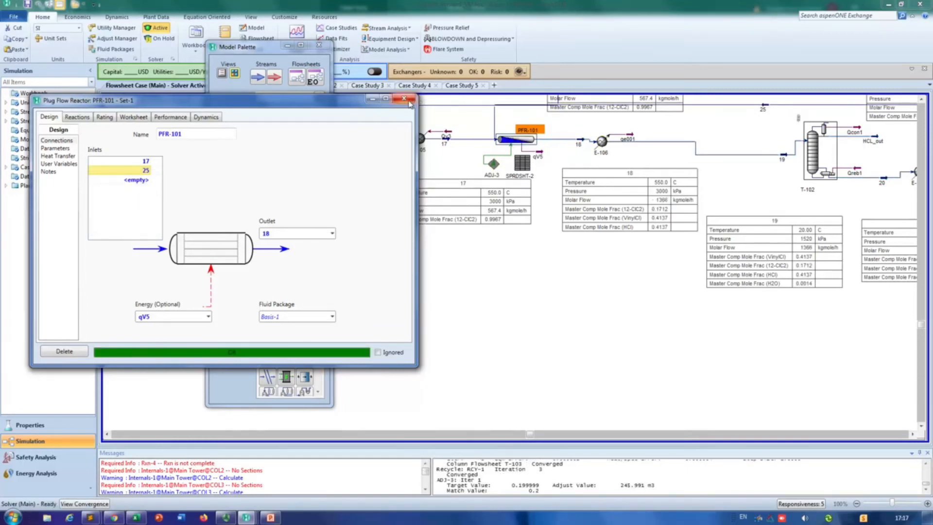
left_click(403, 99)
Step: Move stream 25 below stream 19's property table so the recycle line runs underneath the main process line
left_click(913, 434)
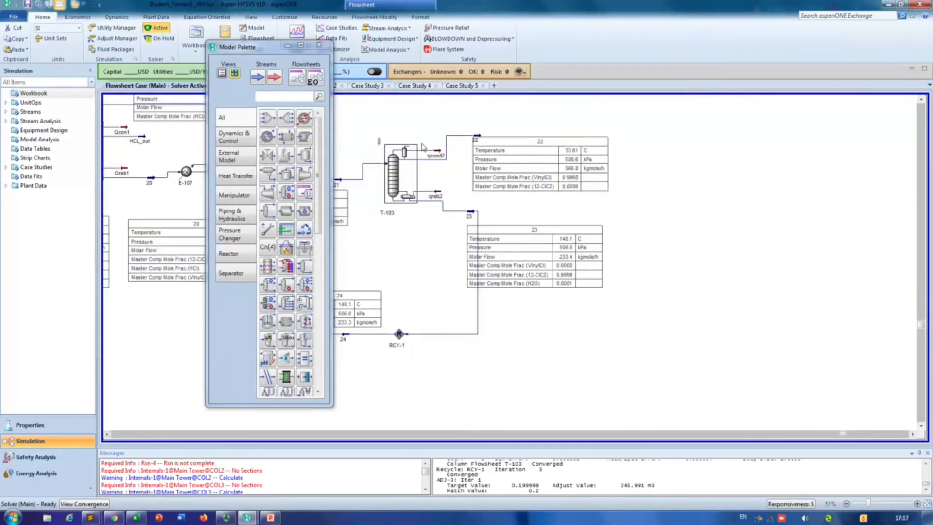
left_click(107, 433)
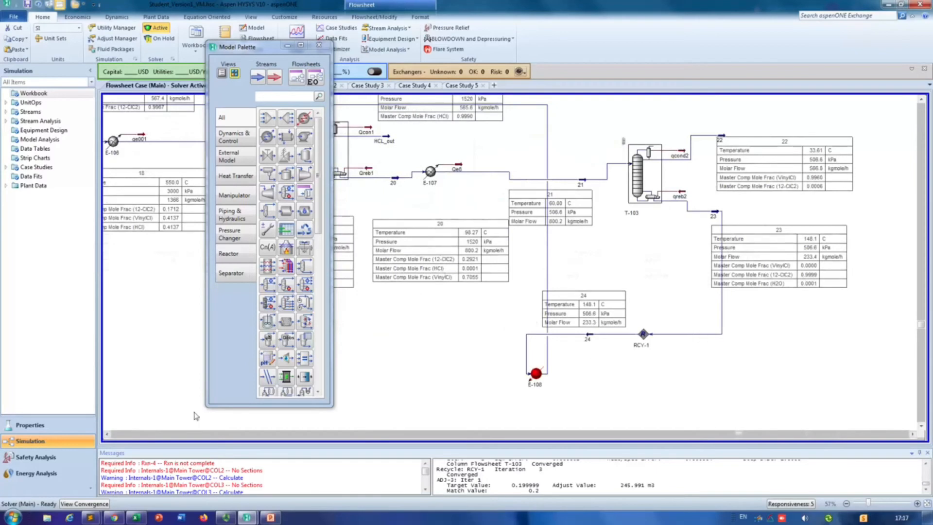
left_click(108, 435)
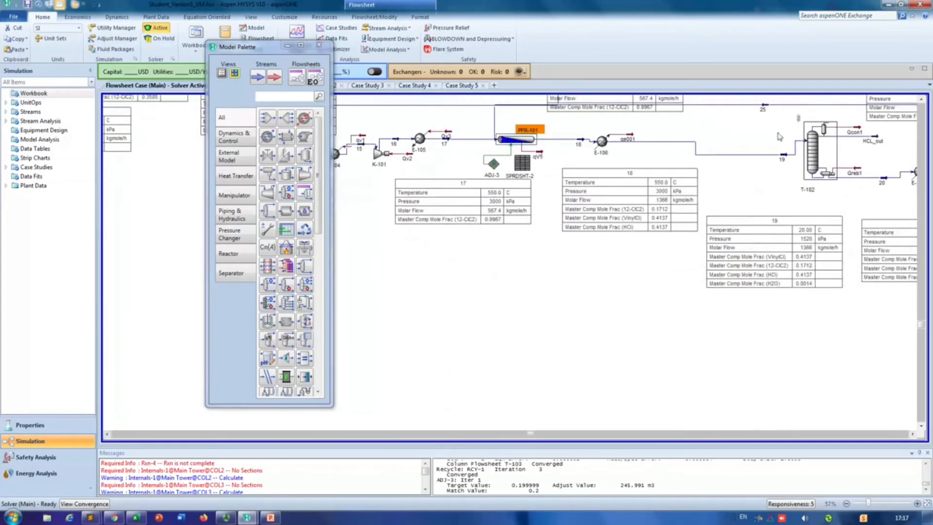
left_click(766, 110)
left_click_drag(766, 303, 766, 321)
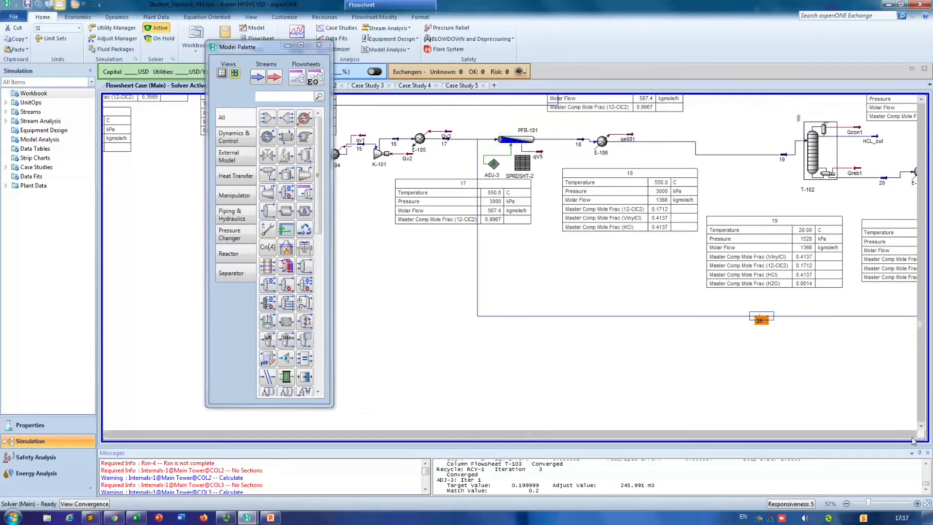
scroll(913, 440, "right", 15)
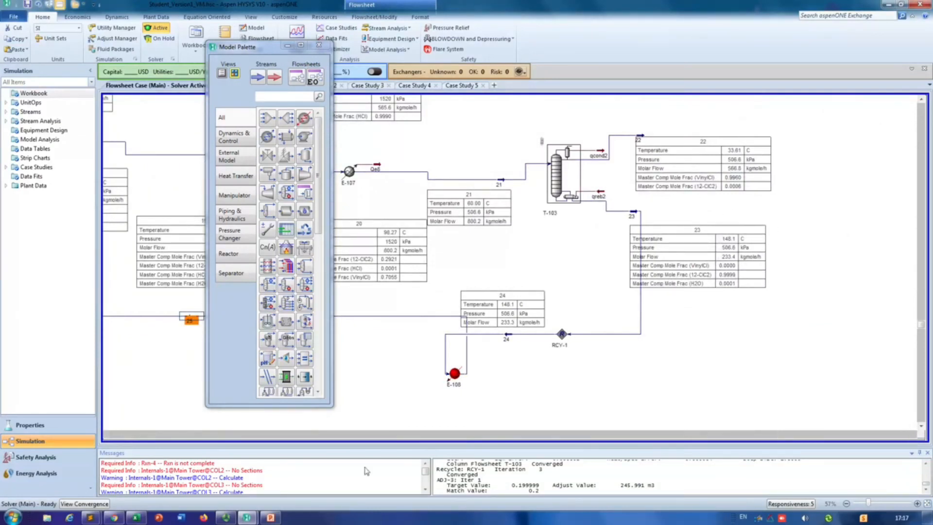
Step: In PowerPoint, move the T-103 shortcut column picture up beside X-100's results and copy the red label below it as "After recycling"
left_click(271, 518)
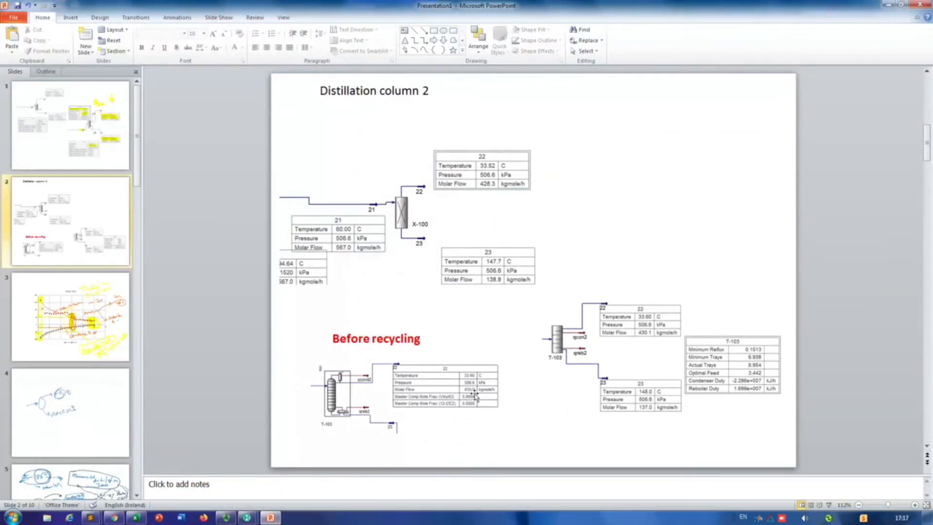
left_click_drag(634, 348, 646, 207)
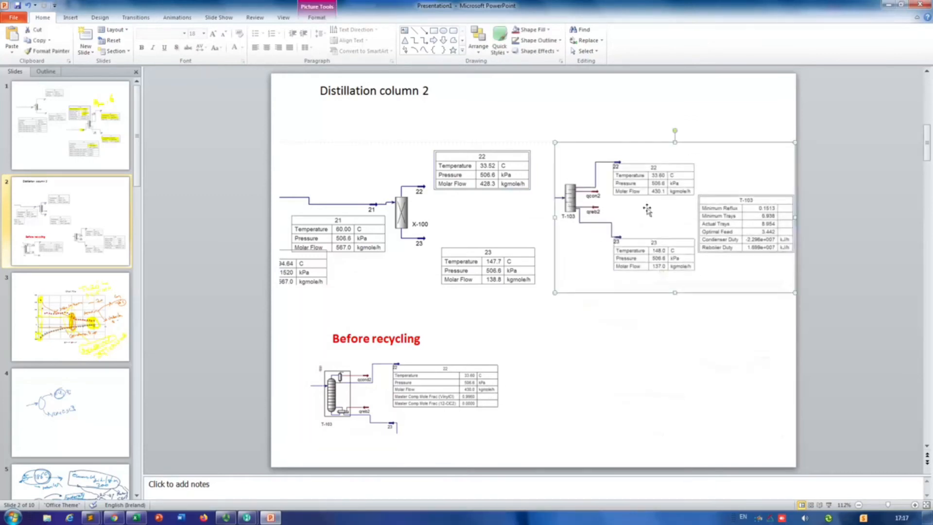
left_click(384, 344)
left_click_drag(389, 328, 555, 343)
double_click(601, 340)
left_click(593, 342)
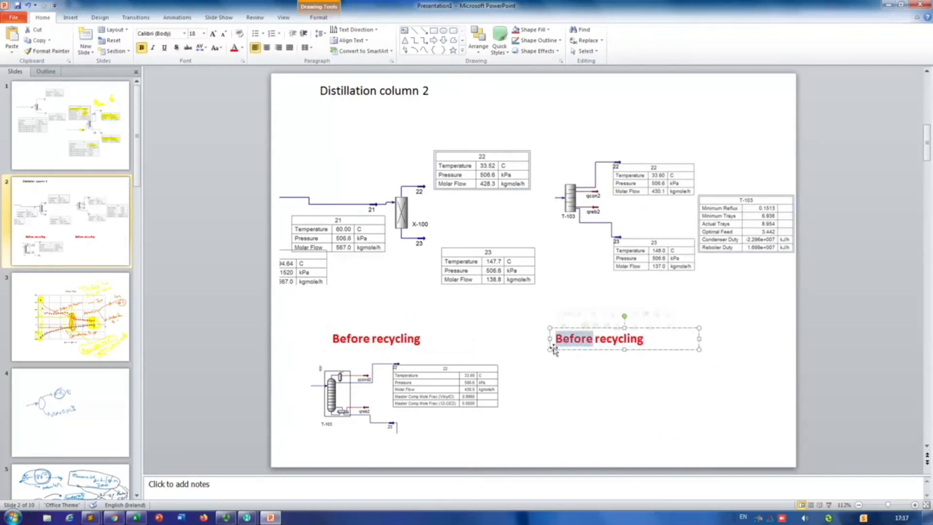
type("After")
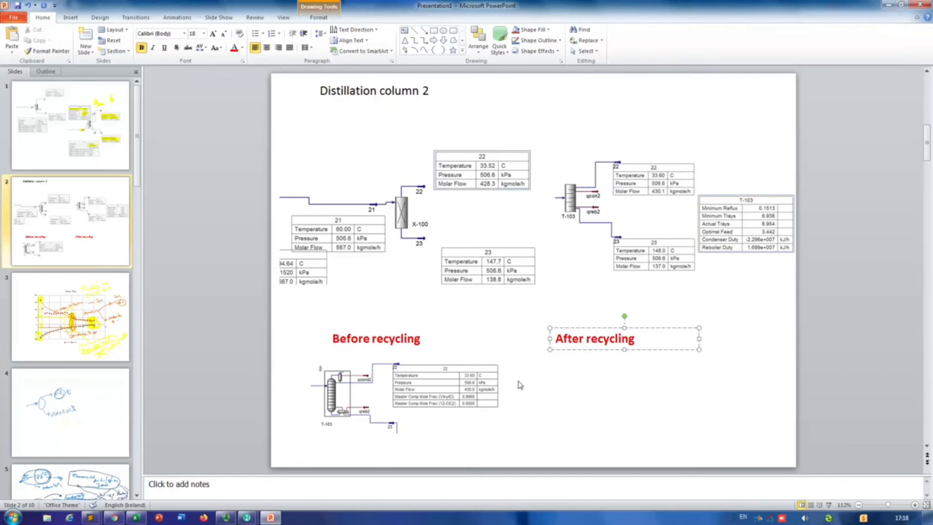
left_click(564, 385)
Step: Return to Aspen HYSYS and capture column T-103 with stream 22's property table using the Snipping Tool
key("alt+Tab")
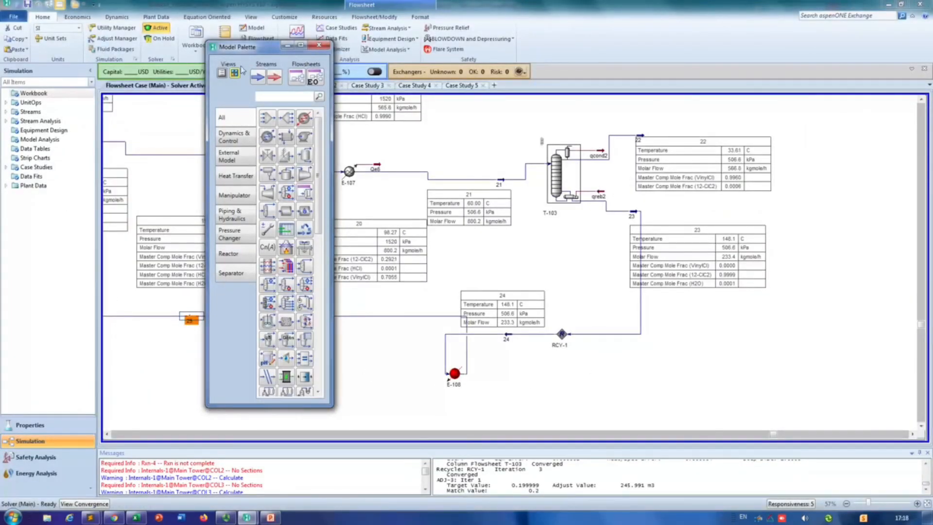
left_click(19, 518)
type("sni")
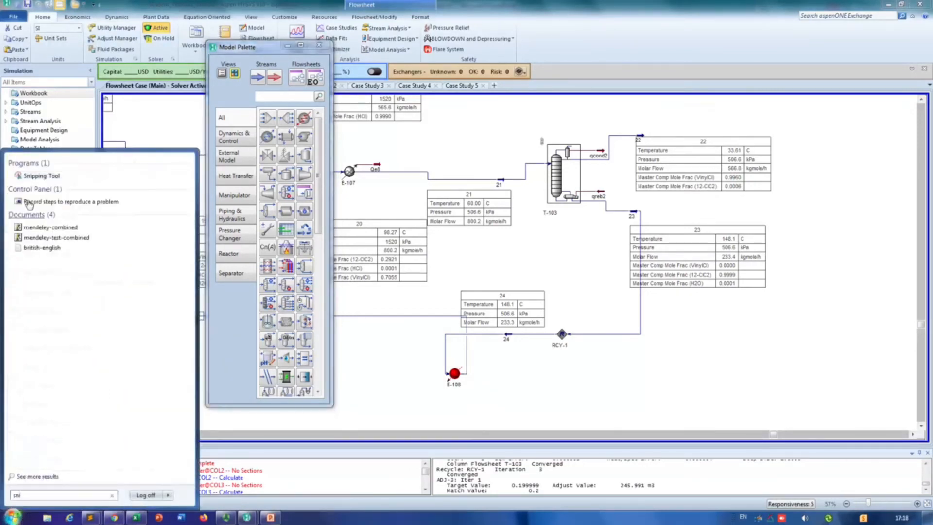
left_click(39, 178)
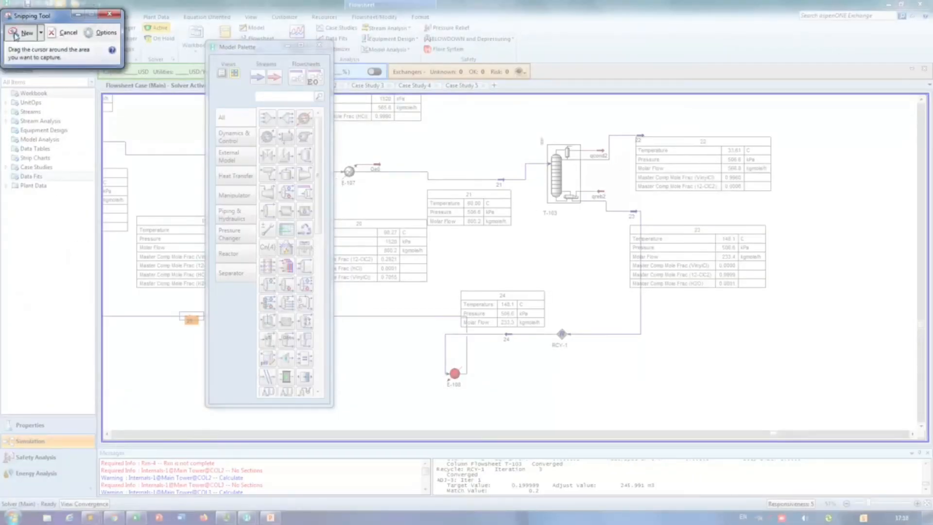
left_click_drag(539, 116, 801, 236)
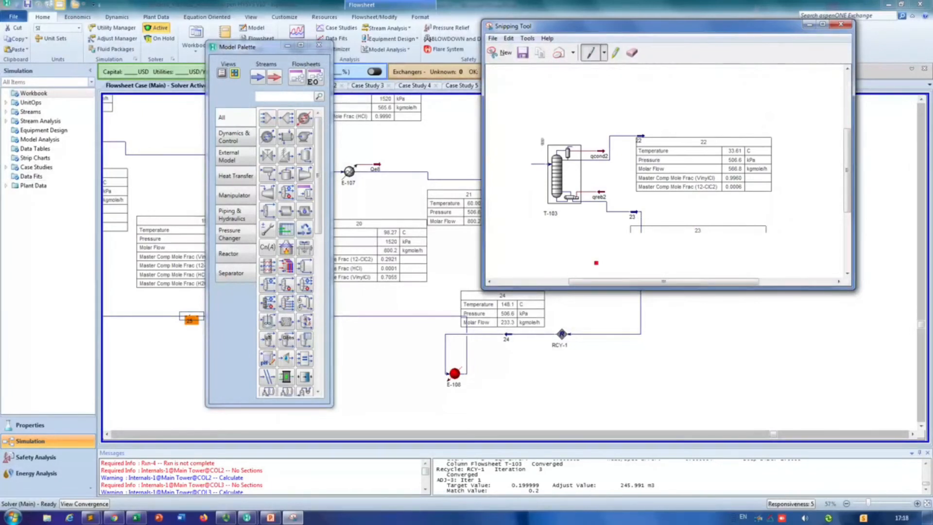
Step: Paste the new T-103 snip into the PowerPoint slide, shrink it and place it below the "After recycling" label
key("alt+Tab")
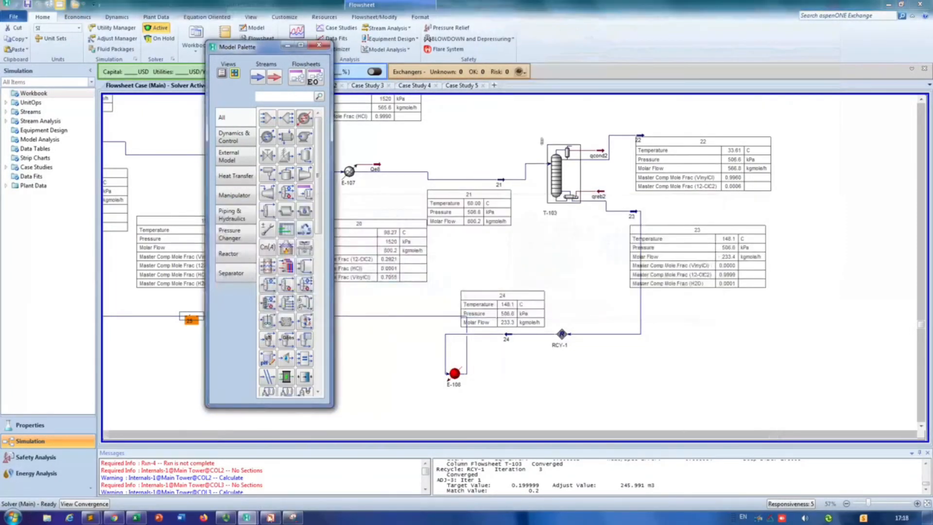
left_click(270, 517)
key("ctrl+v")
left_click_drag(611, 320, 700, 435)
left_click_drag(773, 322, 700, 385)
left_click_drag(661, 407, 724, 403)
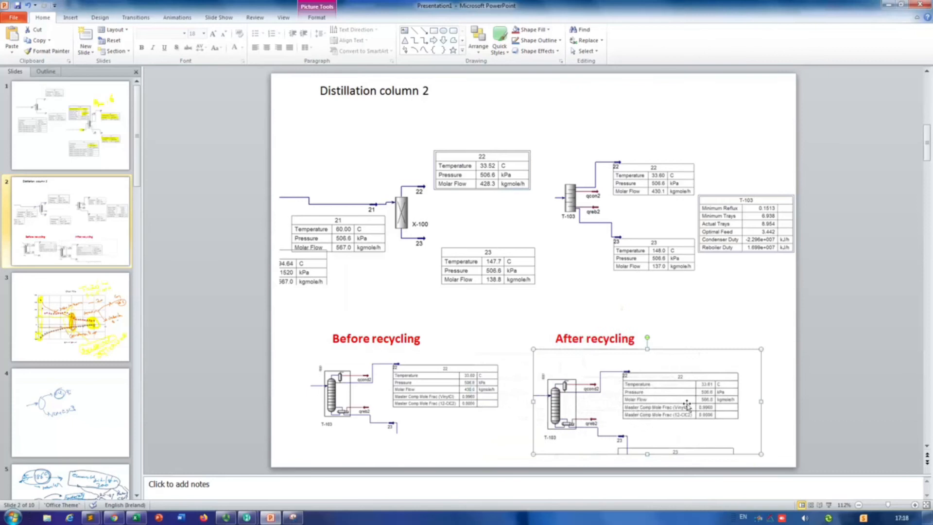
Step: Adjust the positions of the "Before recycling" and "After recycling" labels and their column pictures so each label sits above its picture
left_click(629, 336)
left_click_drag(629, 336, 646, 332)
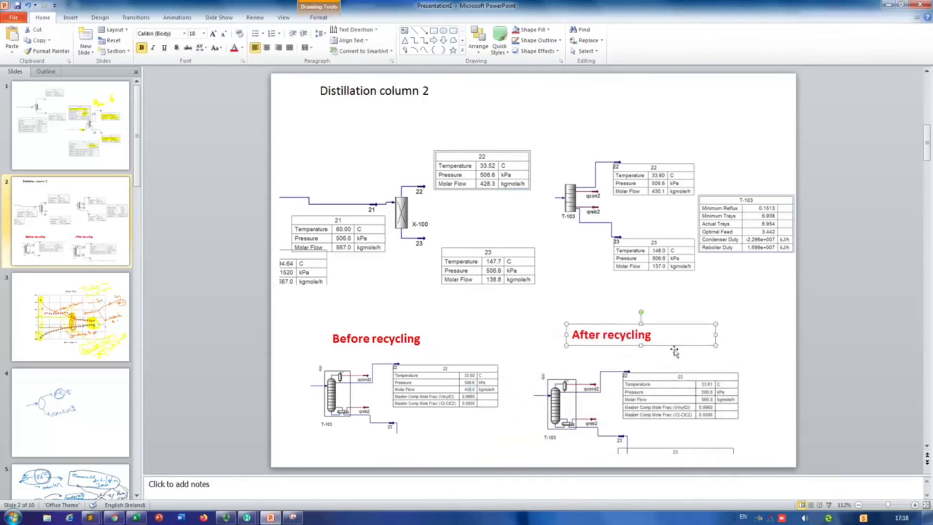
left_click(717, 419)
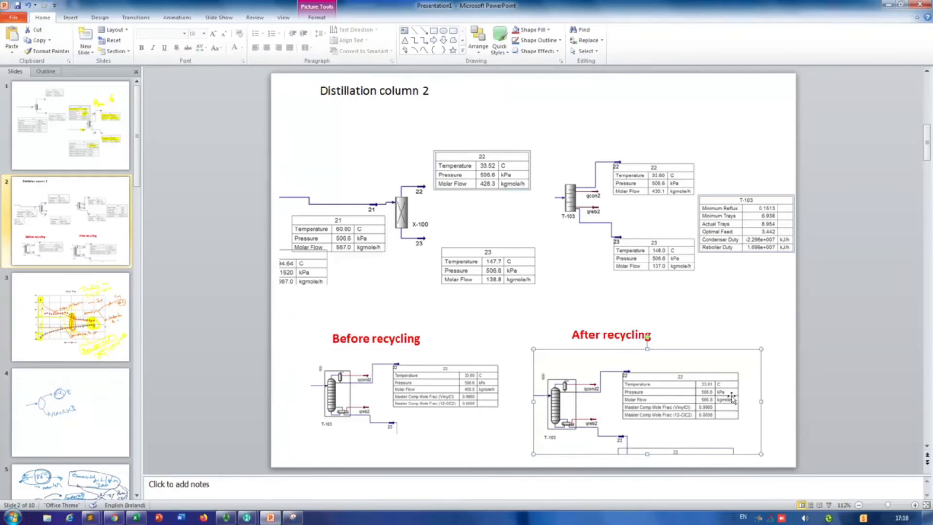
left_click(623, 339)
left_click_drag(636, 326, 661, 326)
left_click(401, 337)
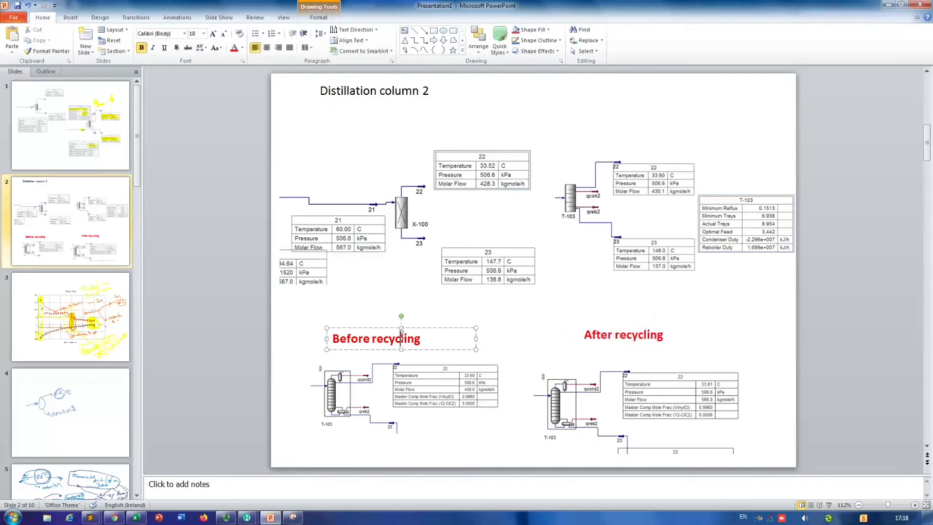
left_click_drag(389, 335, 388, 330)
left_click_drag(381, 392, 381, 387)
left_click(693, 395)
left_click_drag(692, 396, 692, 390)
Step: Return to Aspen HYSYS and compare T-102's HCL_out stream with the hcl feed entering mixer MIX-101
key("alt+Tab")
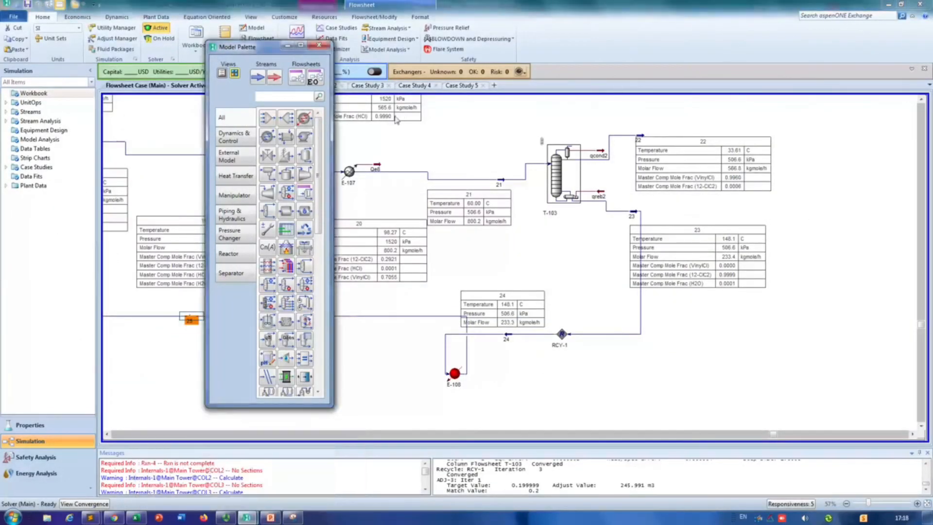
left_click_drag(268, 50, 194, 49)
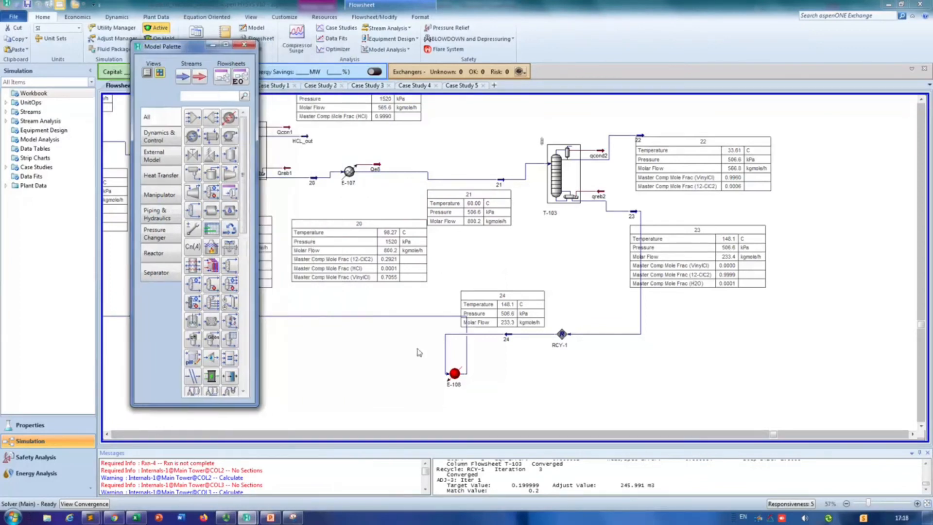
left_click(107, 434)
left_click(108, 434)
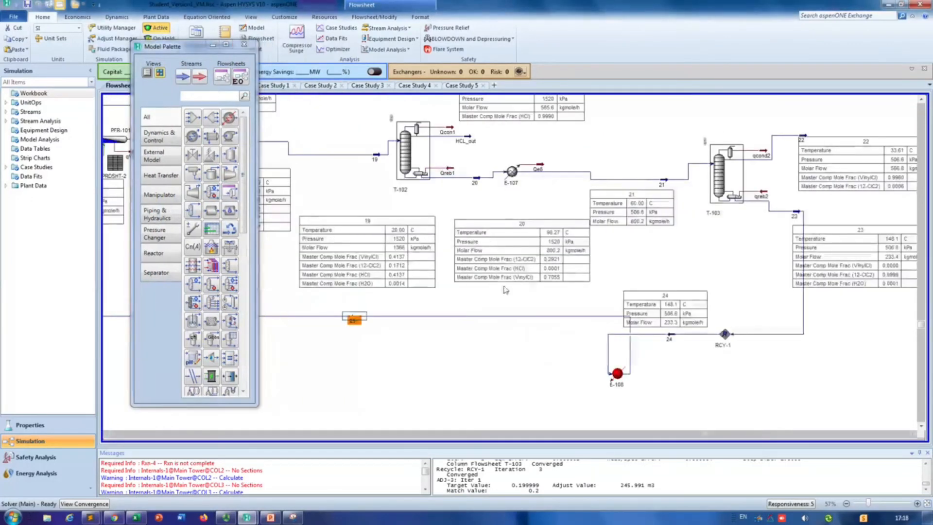
left_click(922, 102)
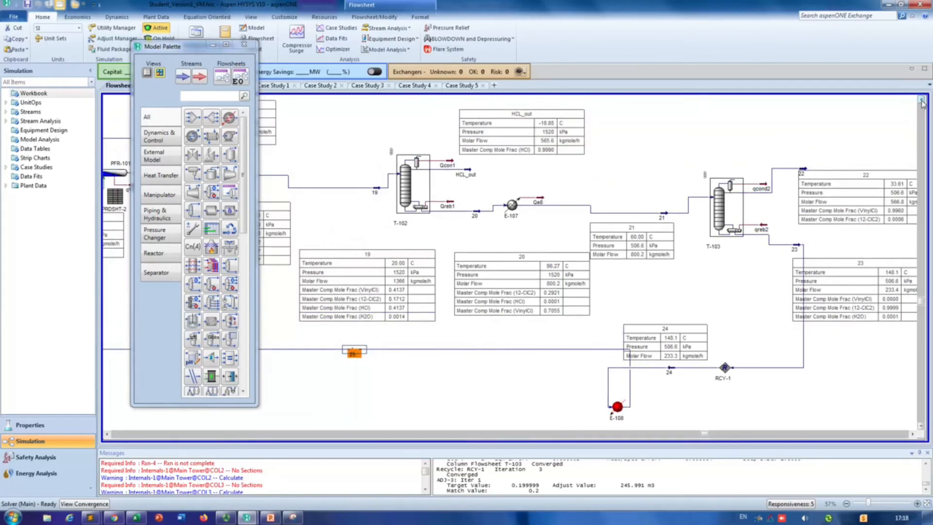
left_click(922, 102)
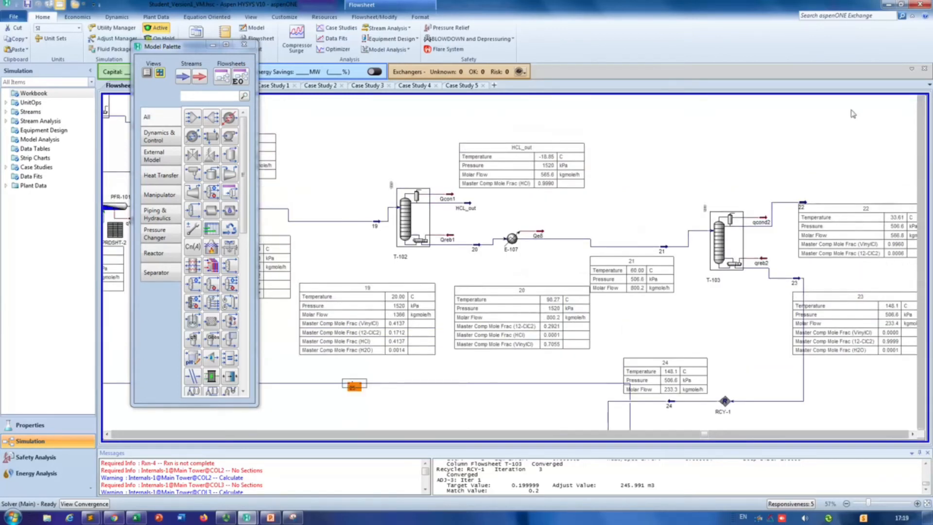
mouse_move(468, 207)
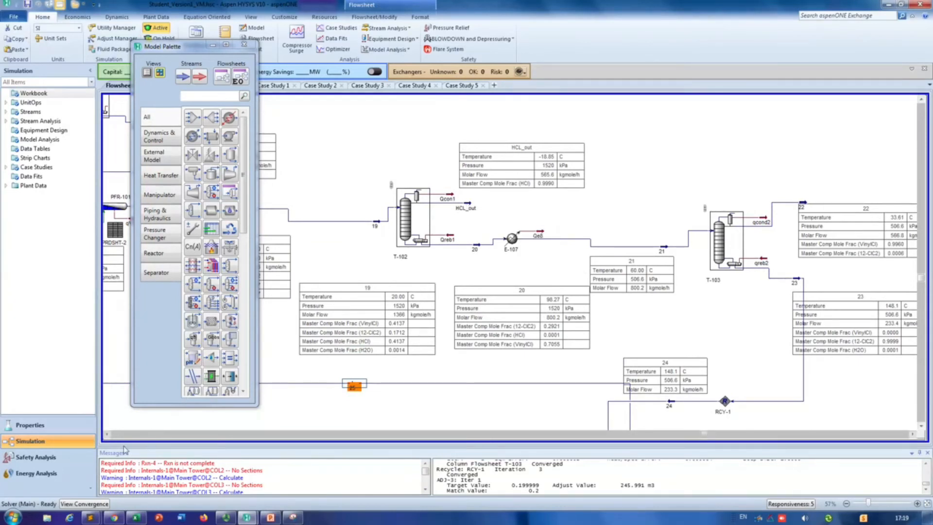
left_click(109, 434)
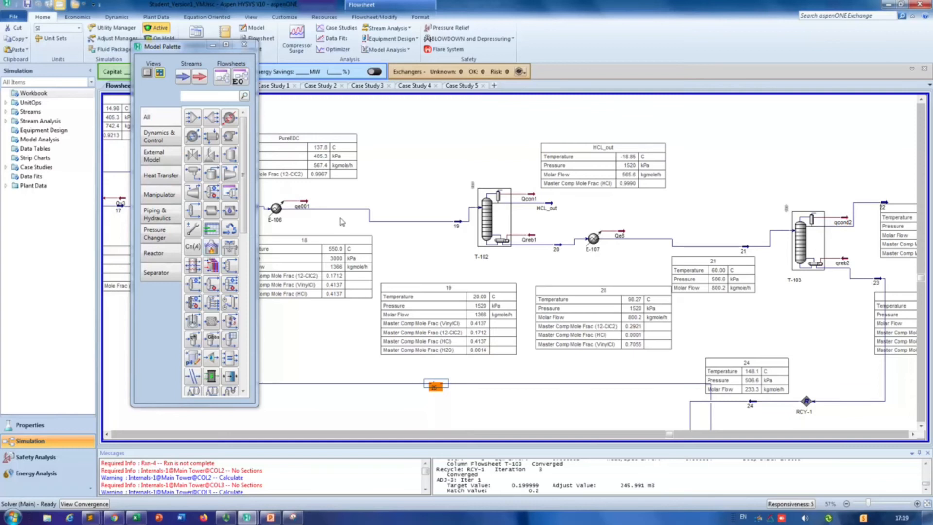
left_click(108, 434)
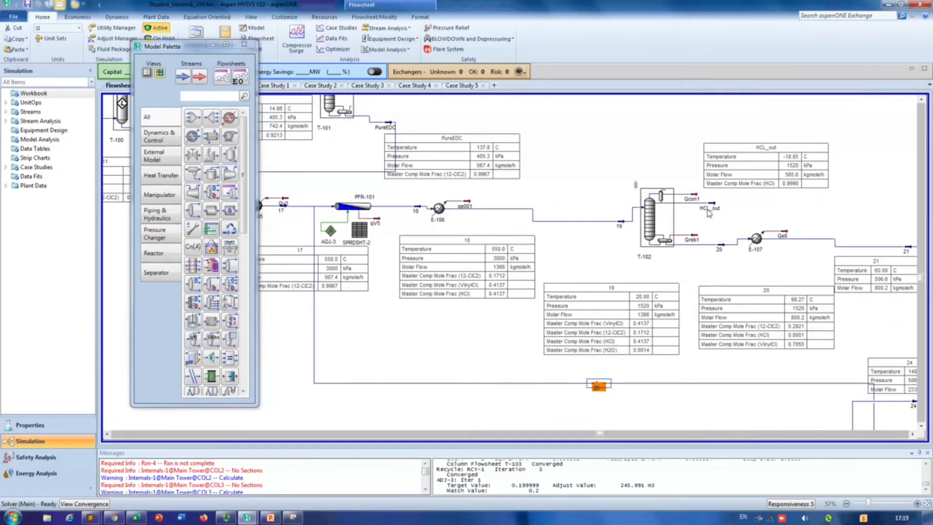
mouse_move(715, 208)
left_click(108, 434)
left_click(108, 434)
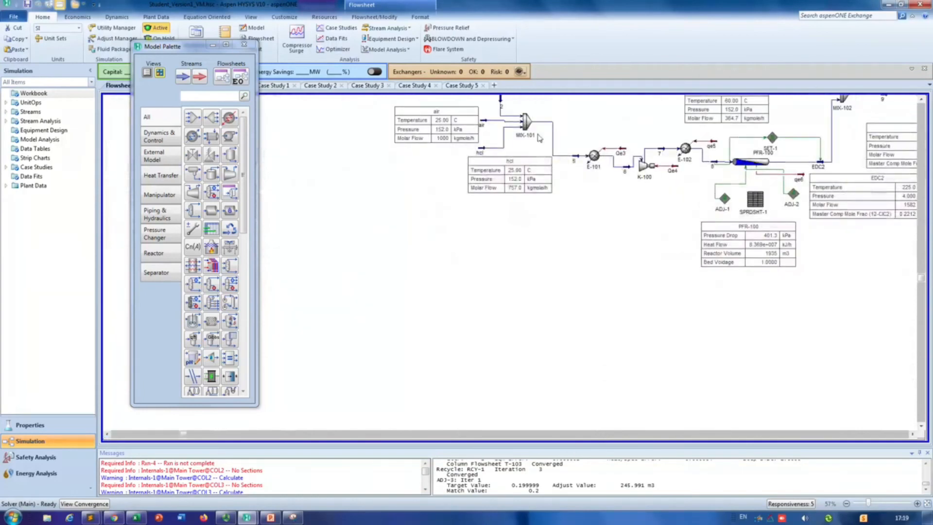
mouse_move(482, 152)
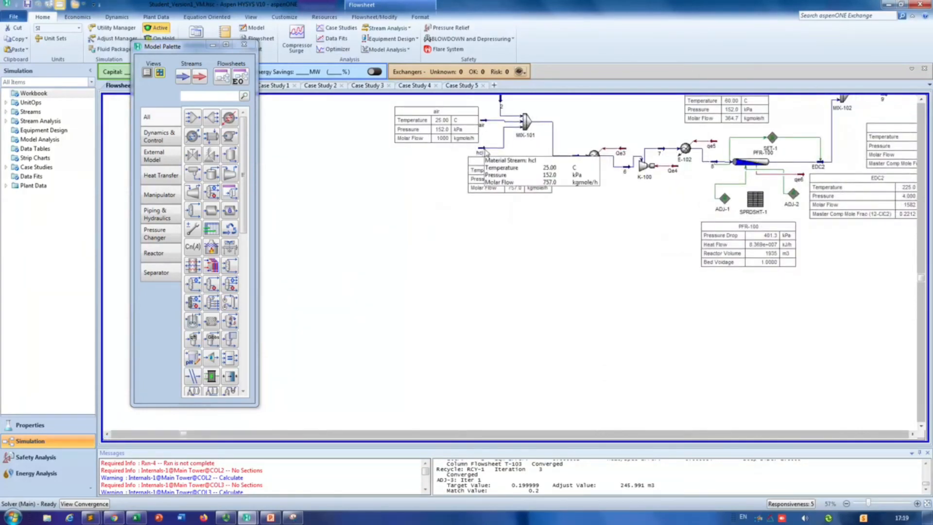
mouse_move(535, 130)
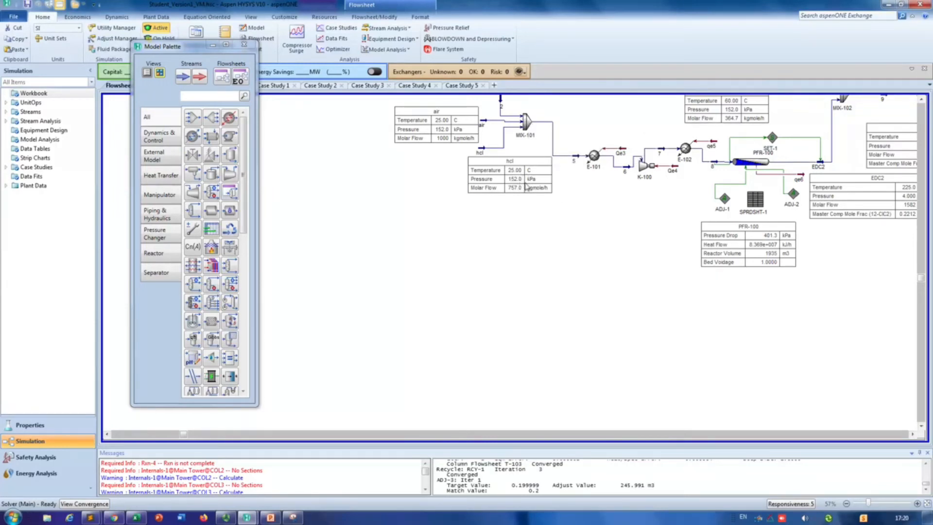
Step: Move HCL_out's property table further up and away from column T-102 to free space around the stream
left_click(913, 434)
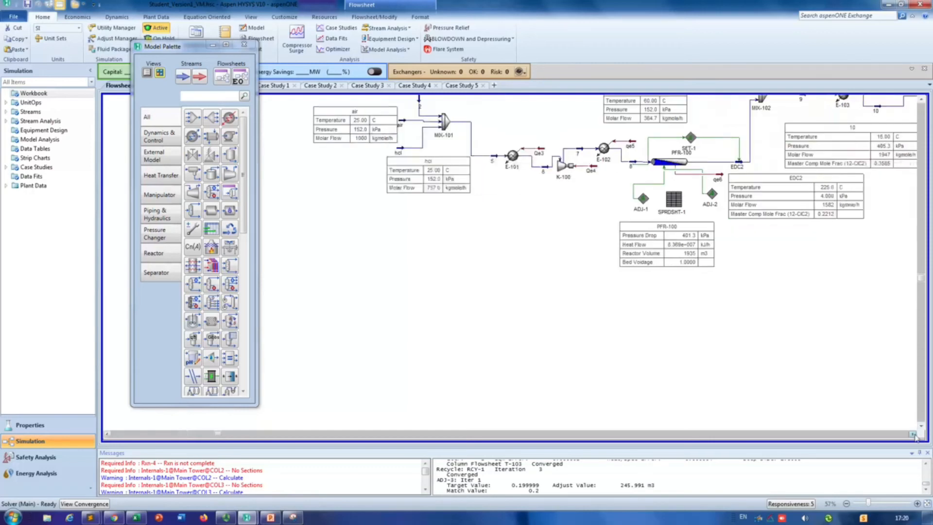
left_click(913, 434)
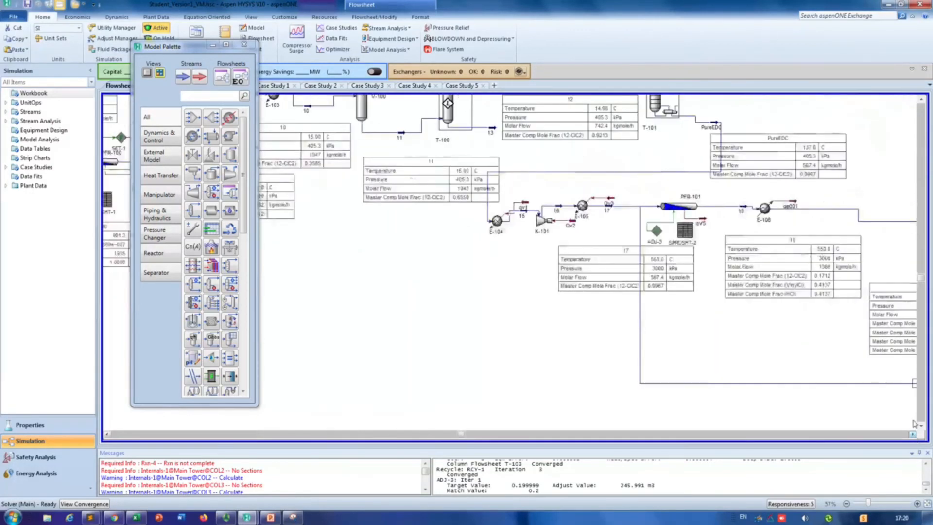
left_click(922, 100)
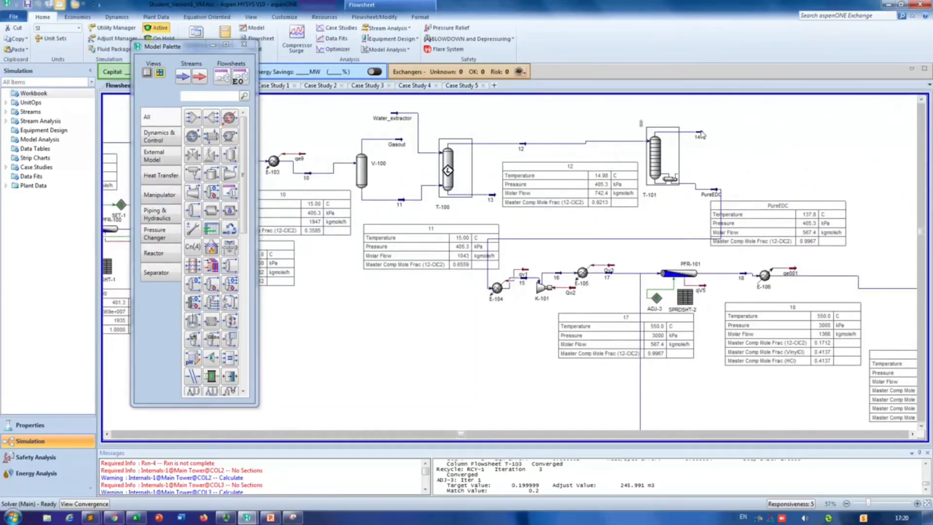
mouse_move(700, 135)
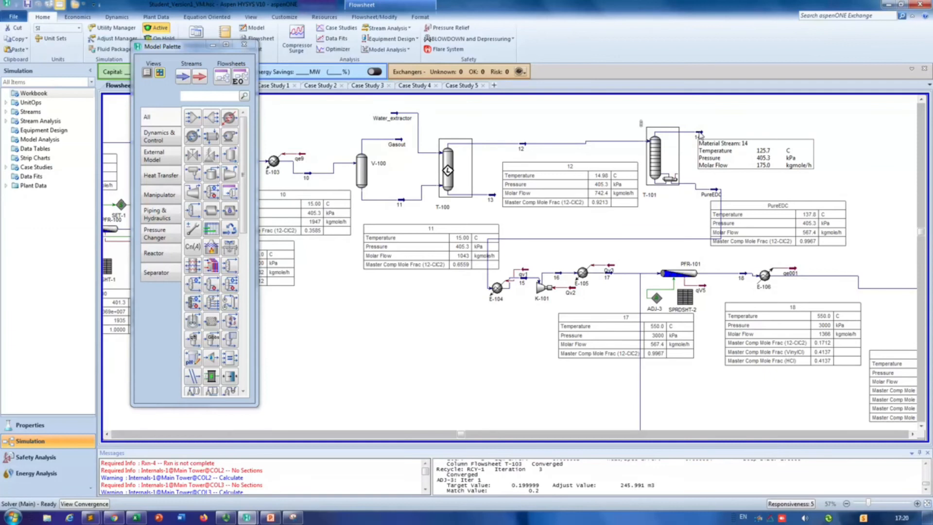
left_click(913, 434)
left_click(913, 434)
left_click(912, 434)
left_click(913, 434)
mouse_move(710, 275)
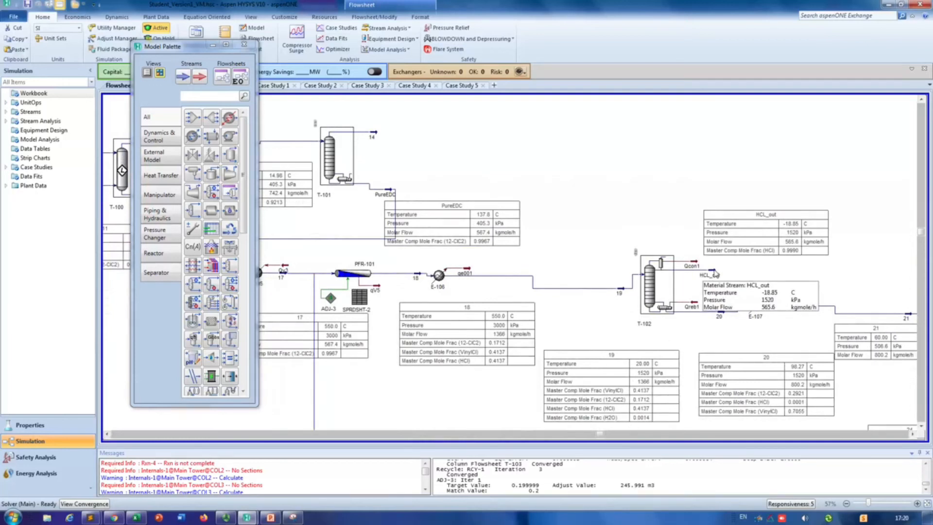
left_click_drag(751, 217, 803, 189)
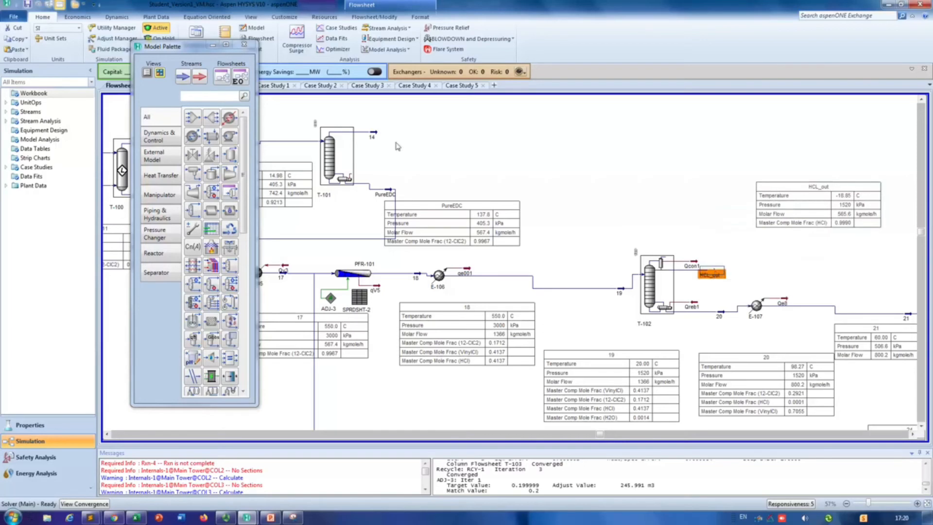
Step: Examine the composition of stream 14, T-101's overhead product, and close its worksheet
double_click(374, 133)
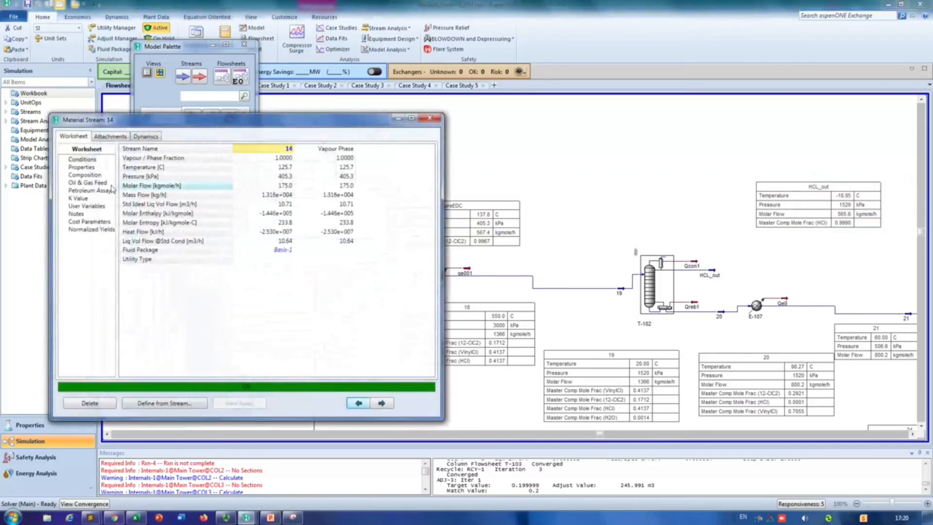
left_click(95, 176)
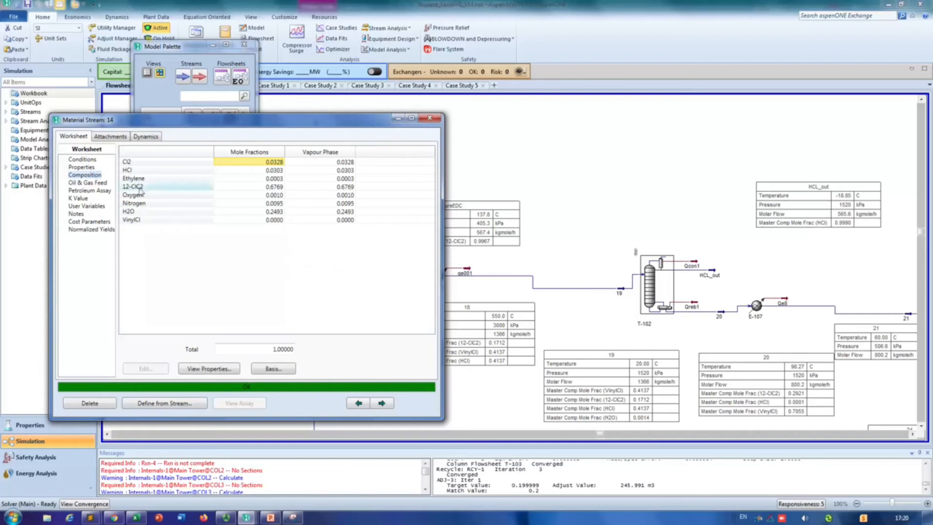
left_click(438, 120)
Step: Add a Recycle block in the free space above T-102's HCL_out stream, beside its property table
left_click(715, 274)
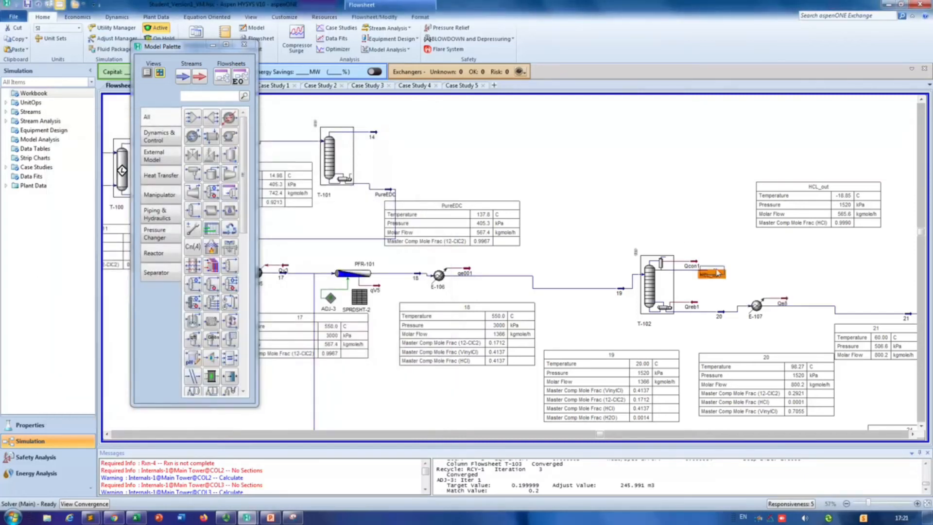
right_click(682, 202)
left_click(415, 139)
left_click(163, 113)
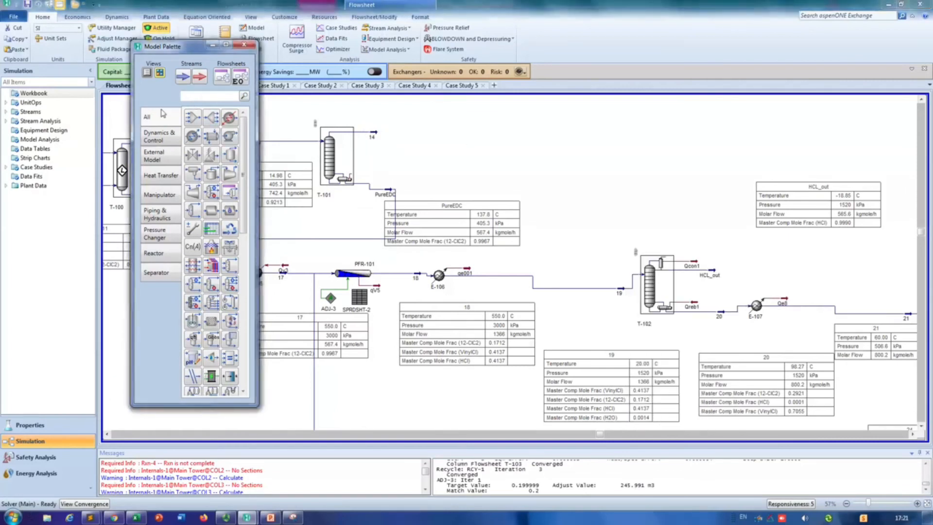
left_click(230, 232)
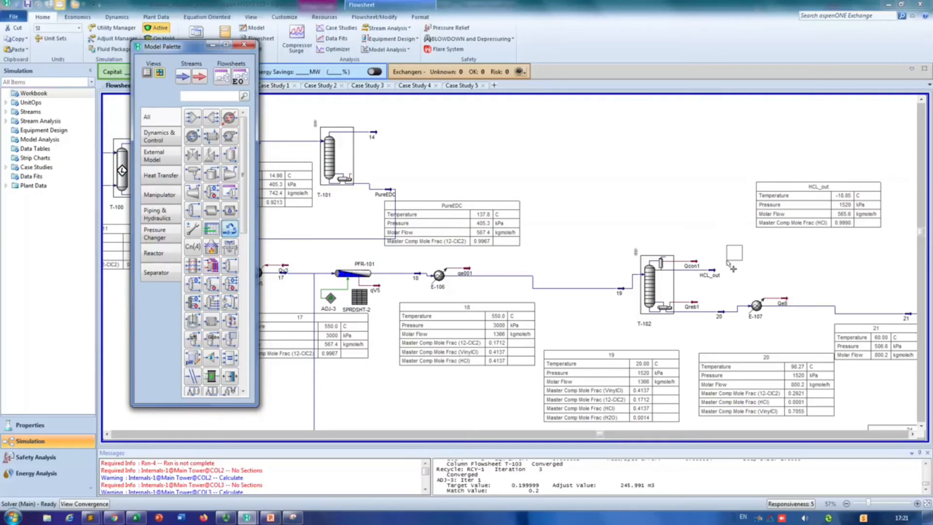
left_click(720, 217)
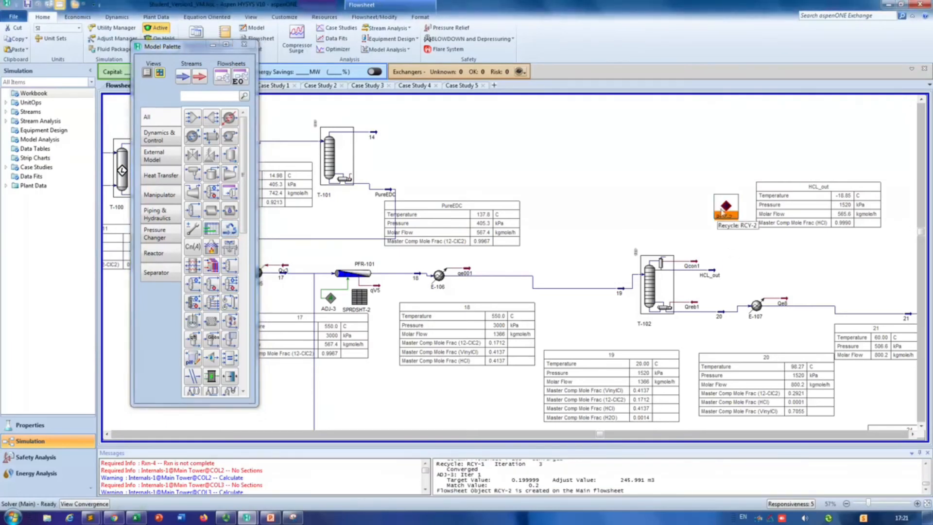
Step: Connect the new recycle block RCY-2 with HCL_out as inlet and a new stream 26 as outlet
double_click(726, 206)
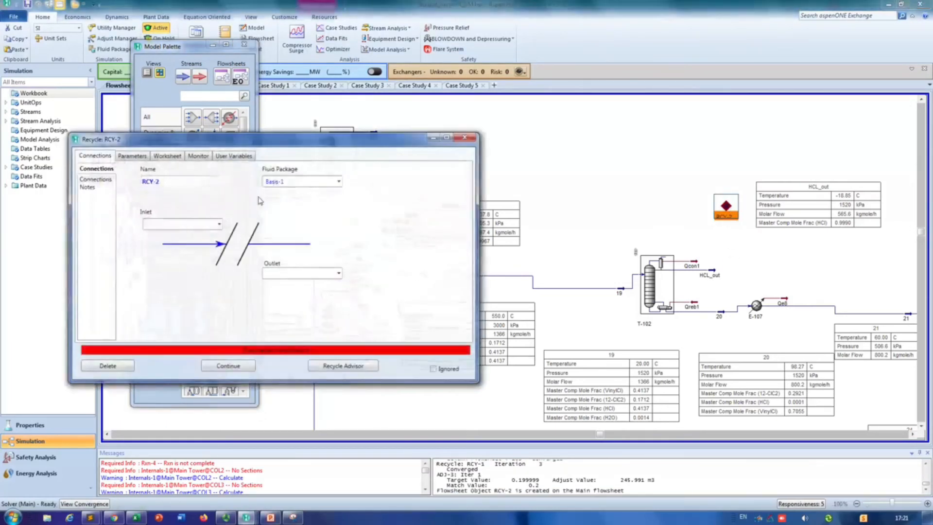
left_click(218, 226)
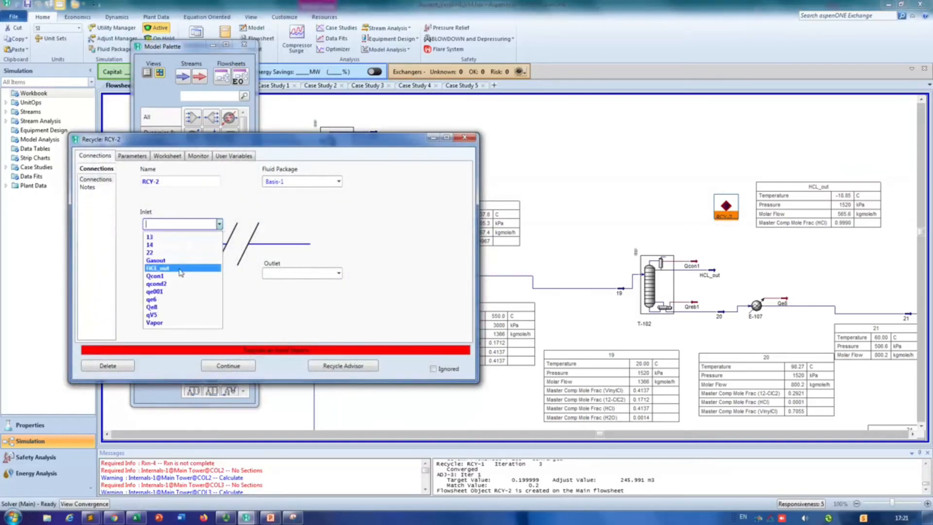
left_click(204, 263)
left_click(295, 276)
type("26")
key("Return")
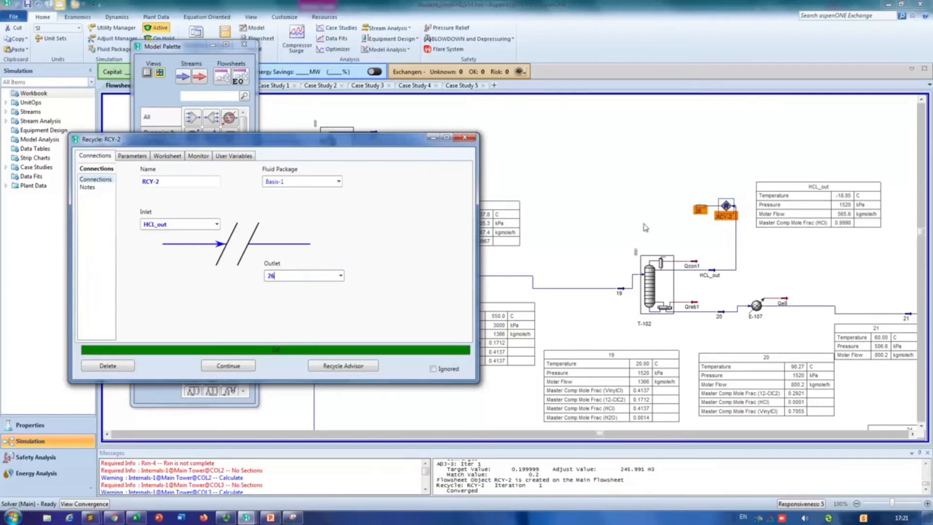
left_click(464, 138)
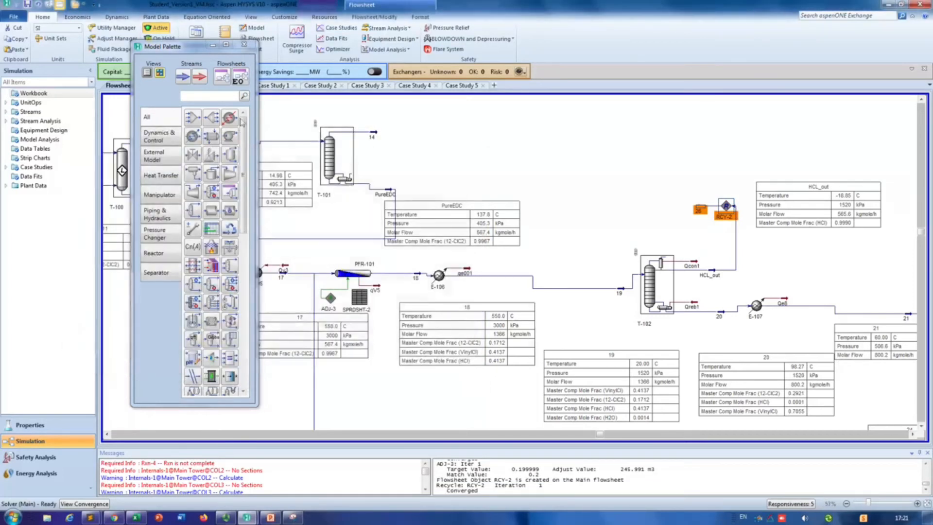
Step: Add a Cooler beside RCY-2, set stream 26 as its inlet, and move it slightly above the stream
left_click(211, 136)
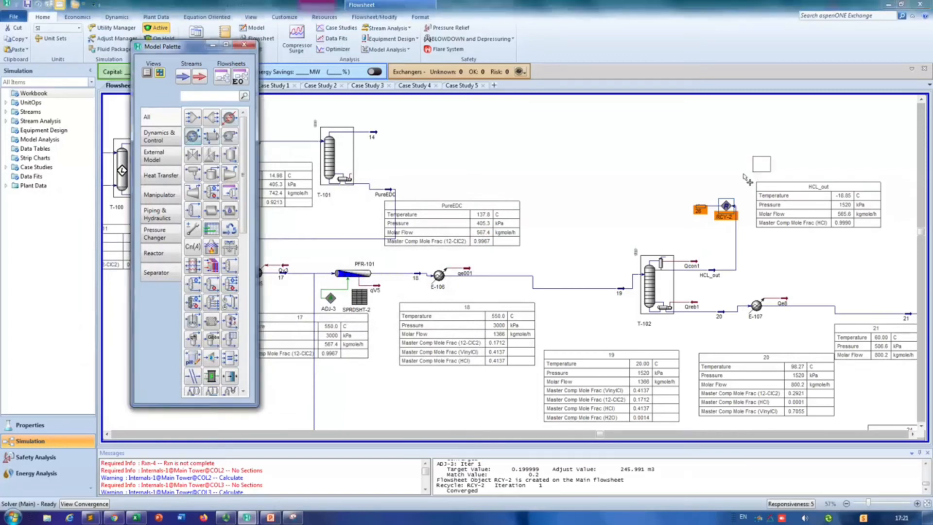
left_click(652, 210)
left_click(700, 210)
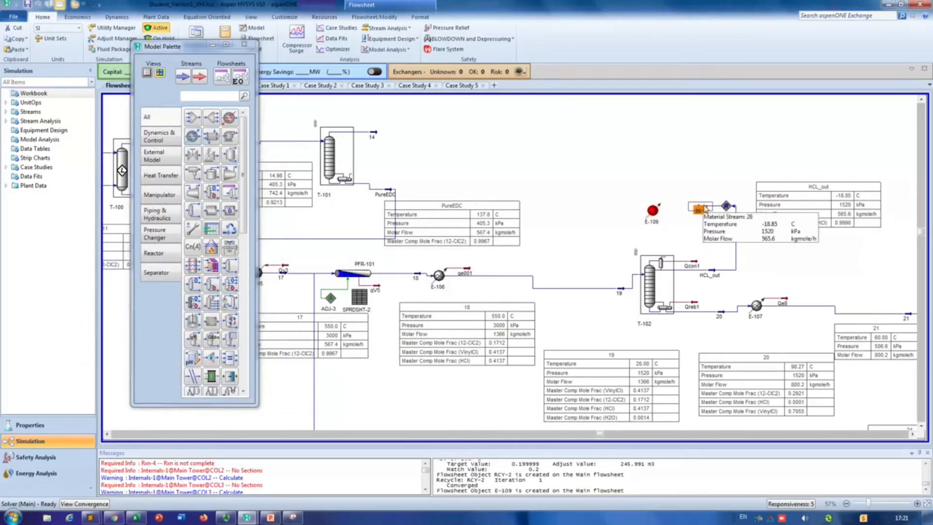
double_click(652, 211)
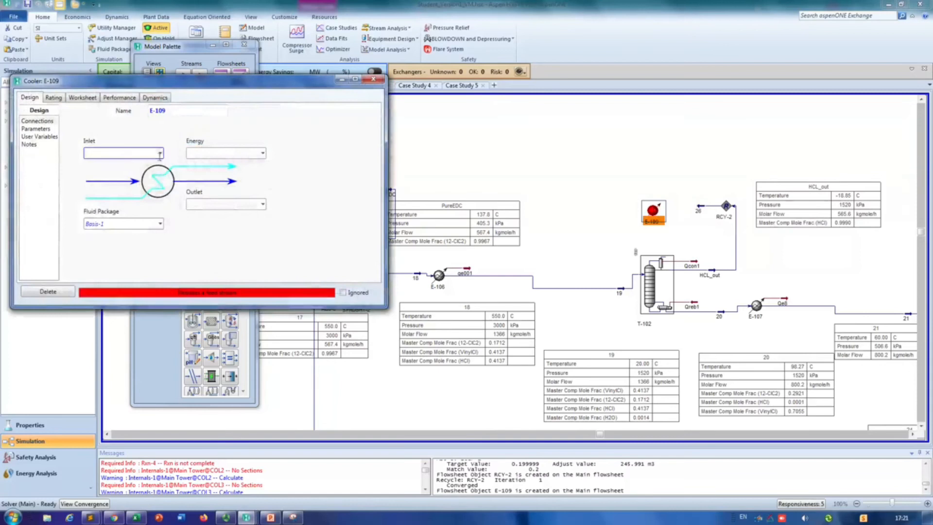
left_click(160, 153)
left_click(98, 181)
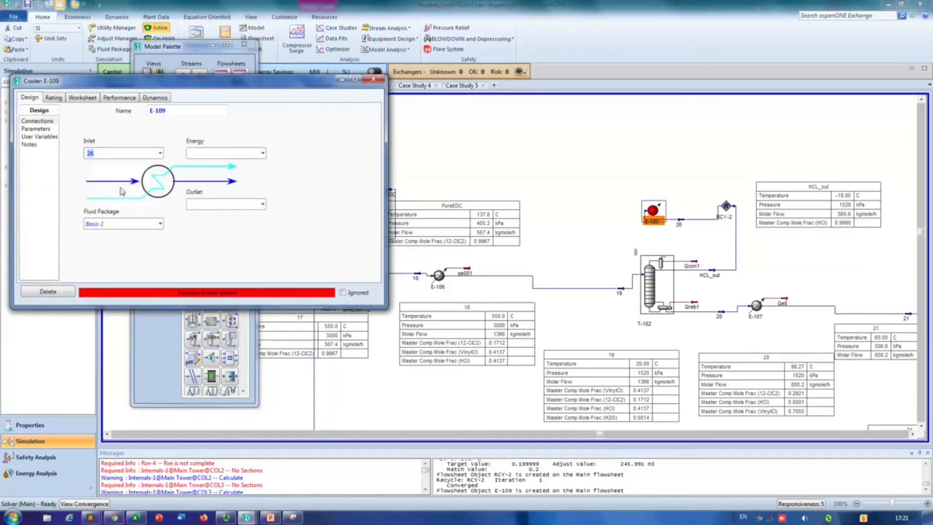
left_click_drag(660, 212, 664, 179)
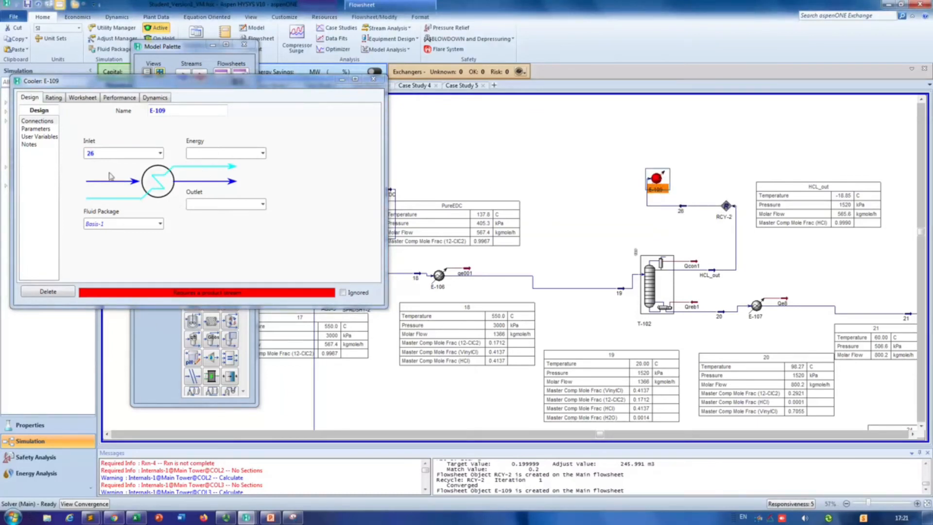
Step: Define cooler E-109's outlet stream as 27 and its energy stream as qe10
left_click(218, 204)
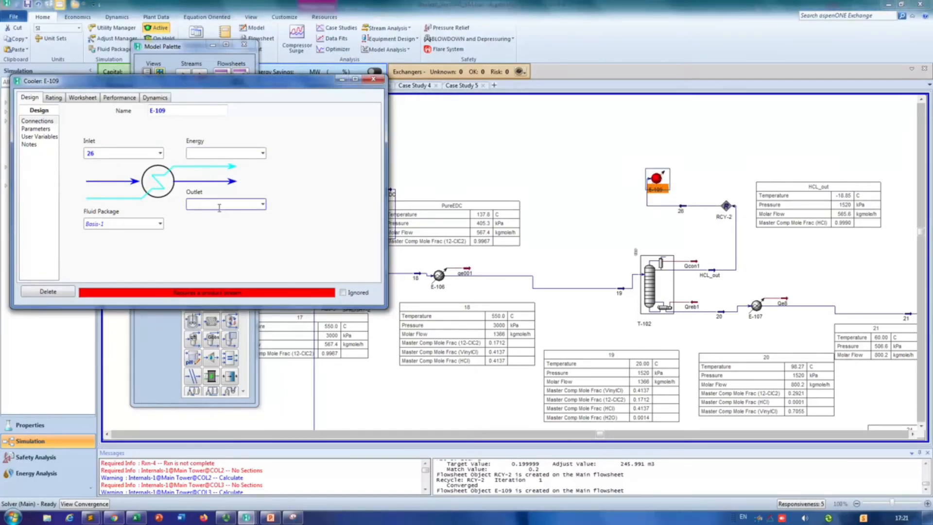
type("27")
left_click(233, 154)
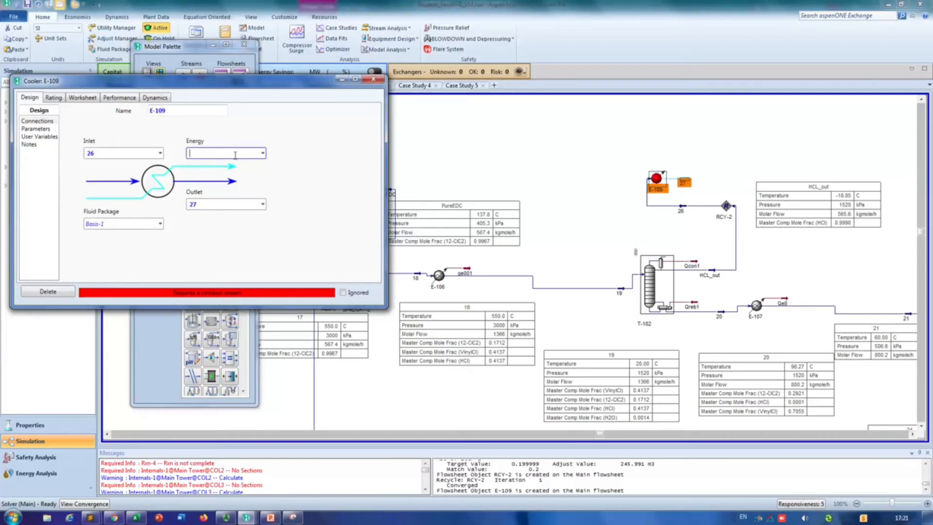
type("qe9")
key("Return")
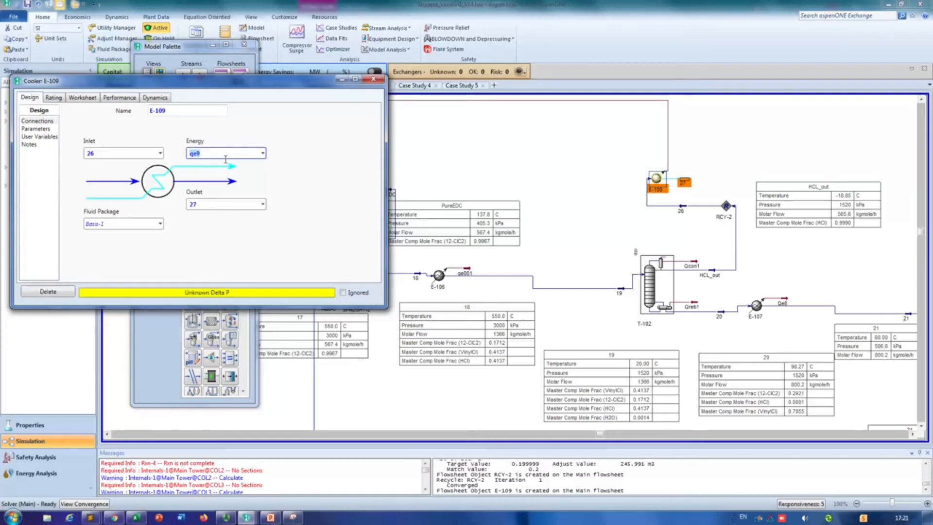
type("10")
key("Return")
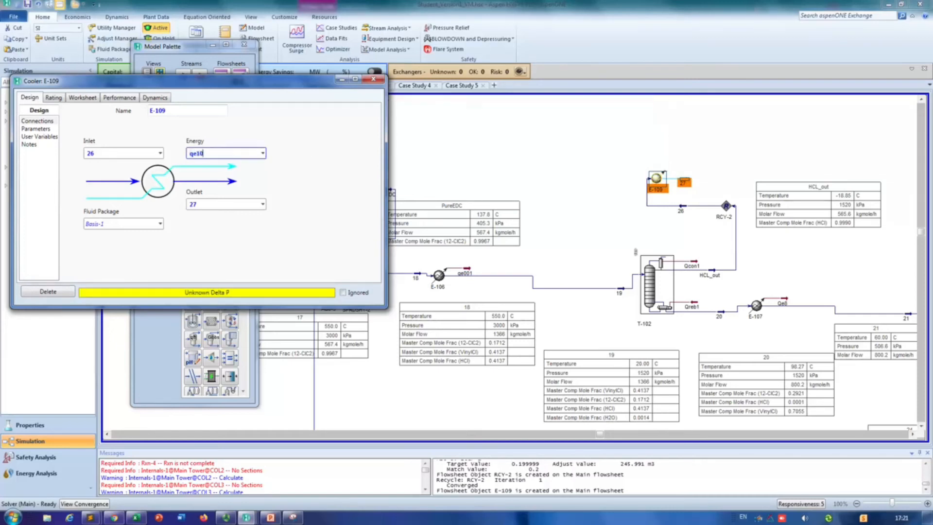
Step: Move energy stream qe10 up and away from stream 27, and close E-109's property window
left_click(661, 132)
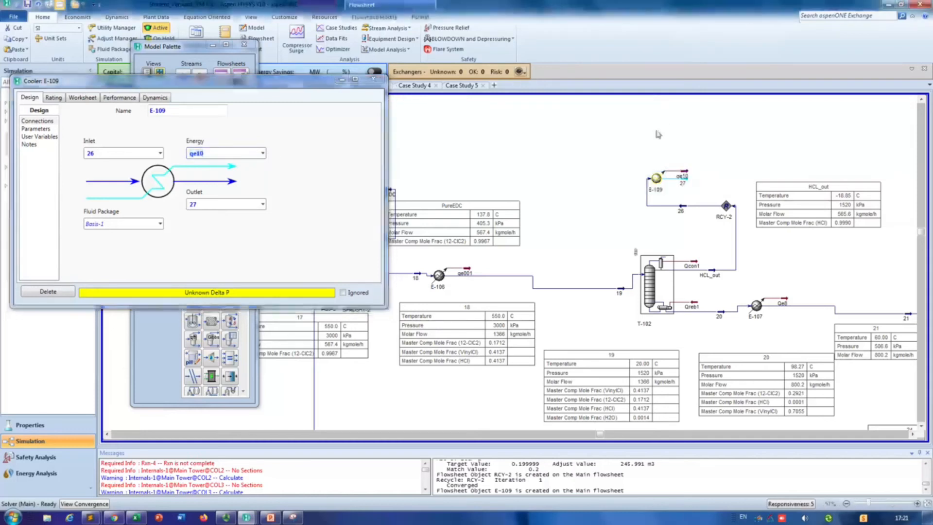
left_click_drag(689, 173, 694, 156)
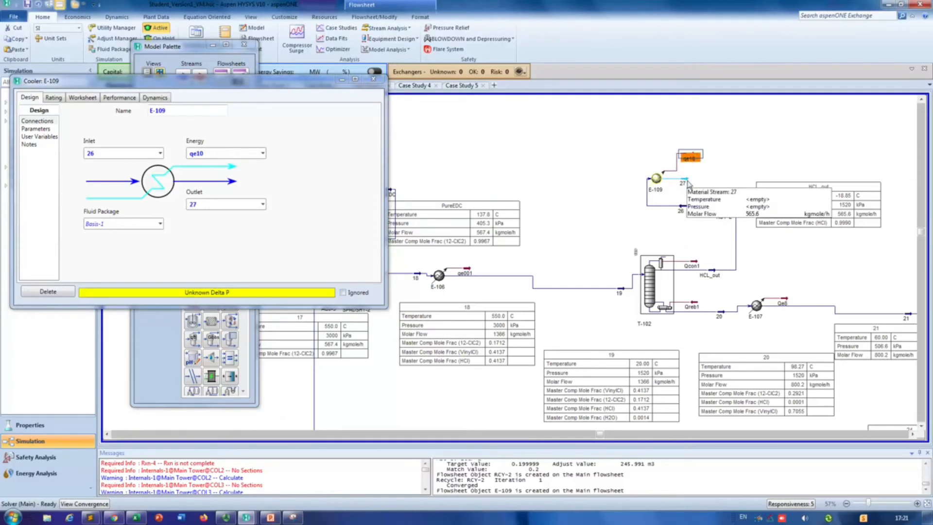
left_click(688, 180)
left_click(373, 79)
Step: Look at stream 27's unspecified conditions and check the hcl feed's temperature and pressure at mixer MIX-101
double_click(684, 183)
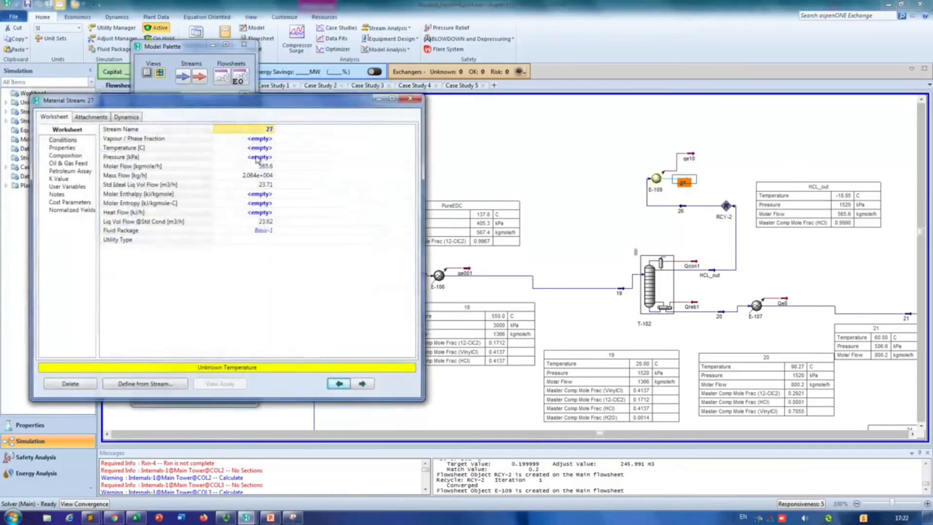
left_click(258, 148)
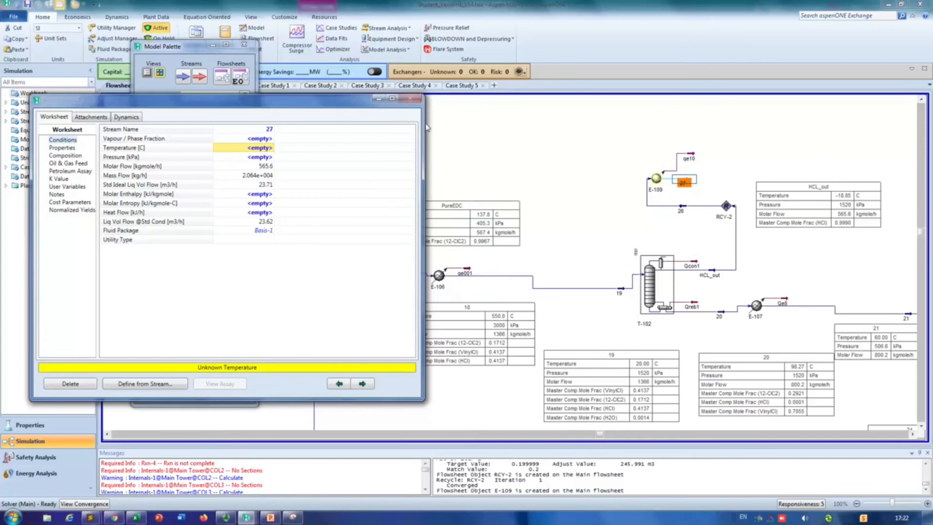
left_click(410, 99)
left_click_drag(601, 439, 381, 429)
left_click_drag(306, 432, 218, 432)
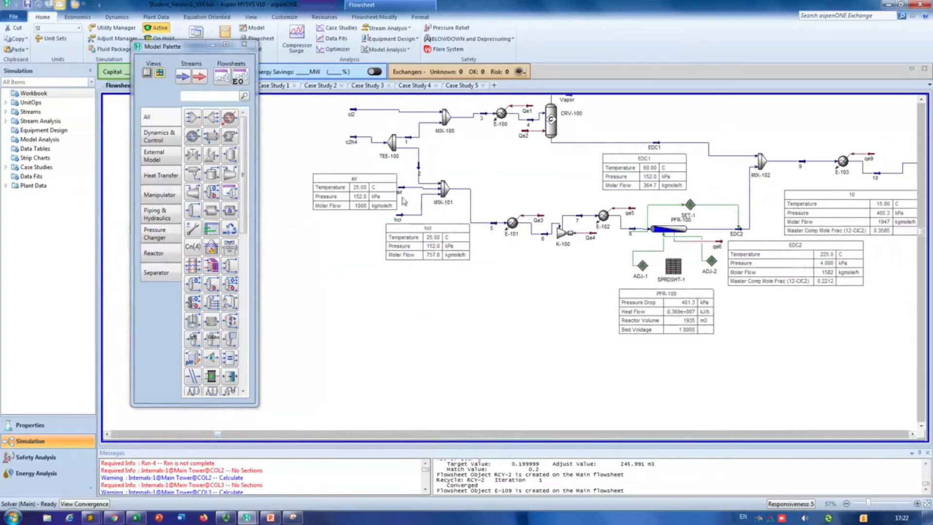
mouse_move(399, 219)
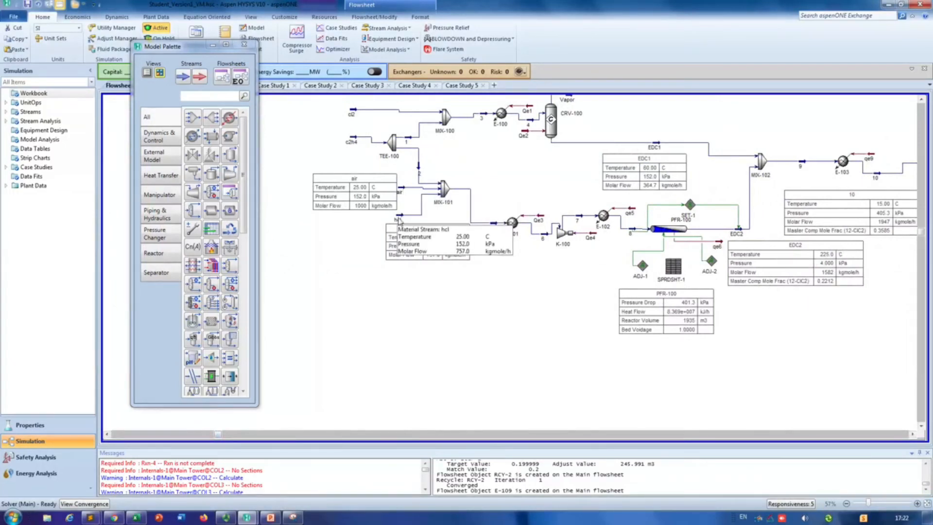
left_click(912, 438)
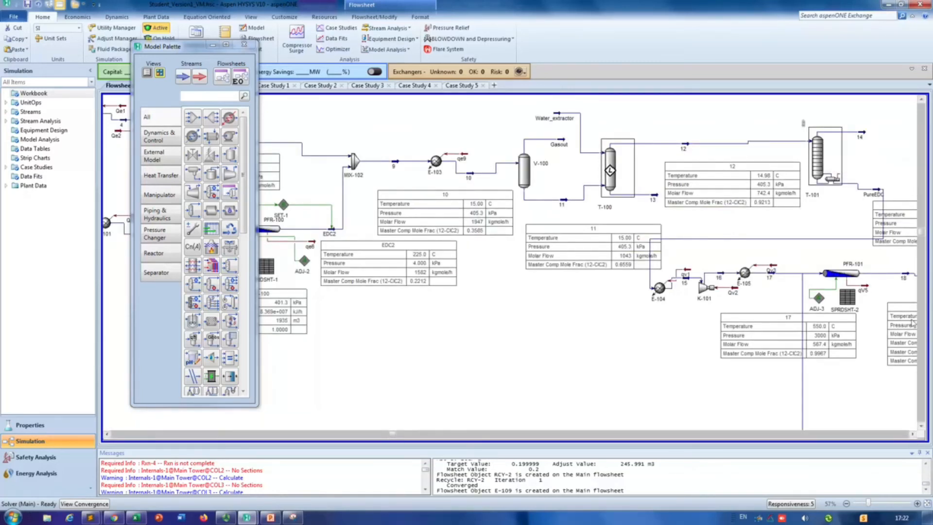
left_click(913, 434)
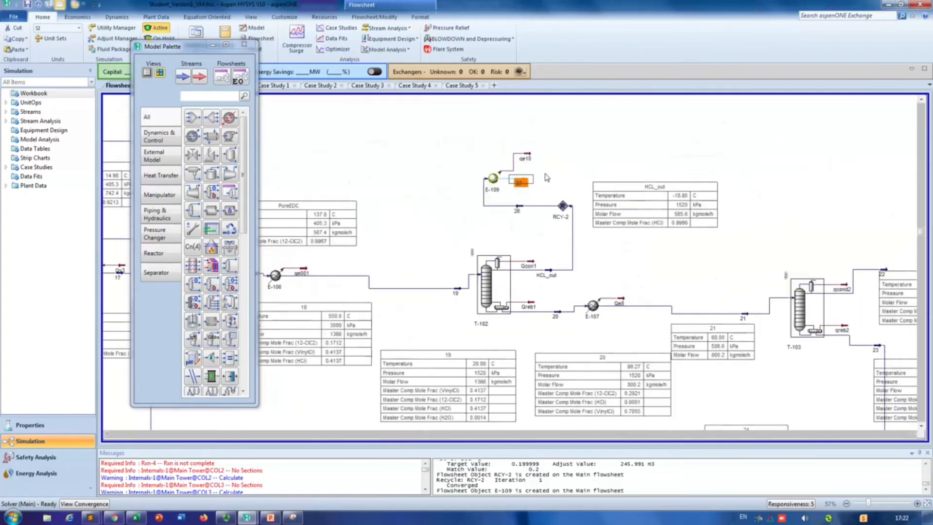
Step: Set cooler outlet stream 27 to a temperature of 25 °C and a pressure of 1.5 atm (152.0 kPa)
left_click(581, 179)
double_click(521, 180)
left_click(261, 166)
type("25")
key("Return")
type("1.5")
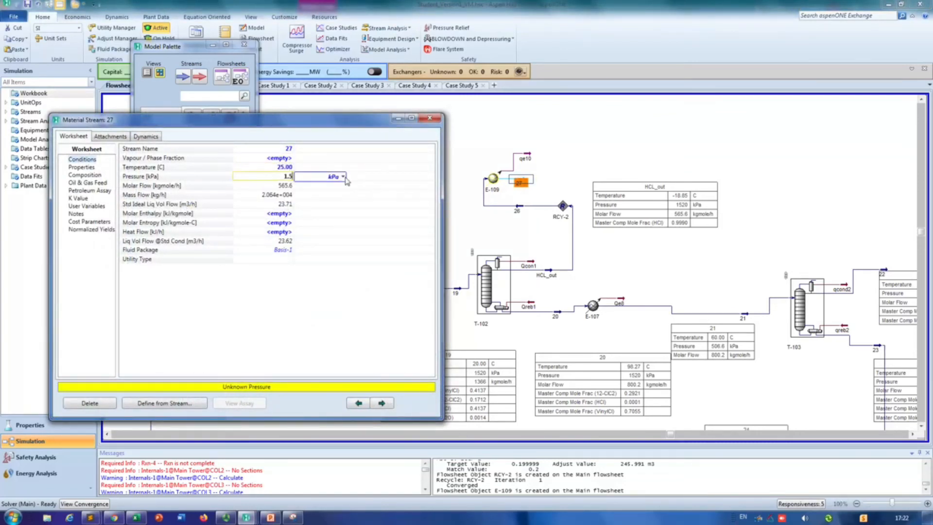
left_click(344, 176)
left_click(316, 242)
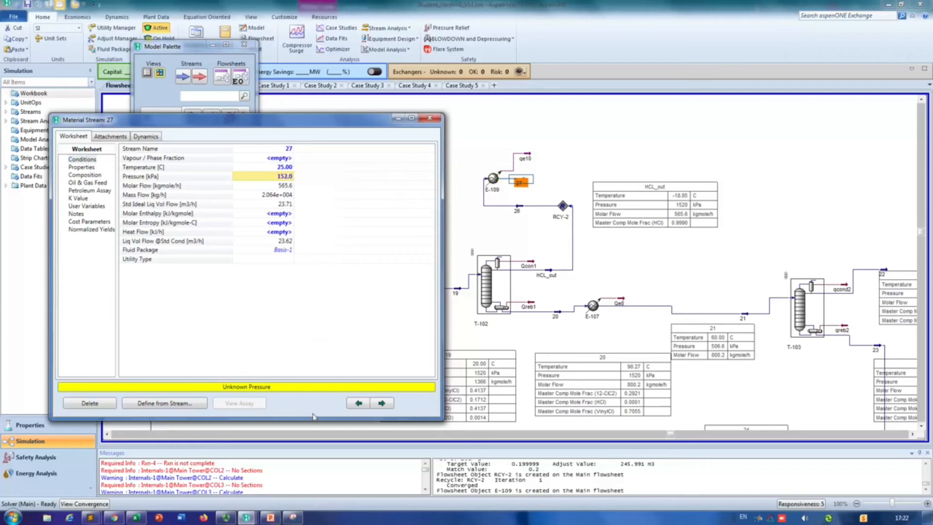
mouse_move(246, 517)
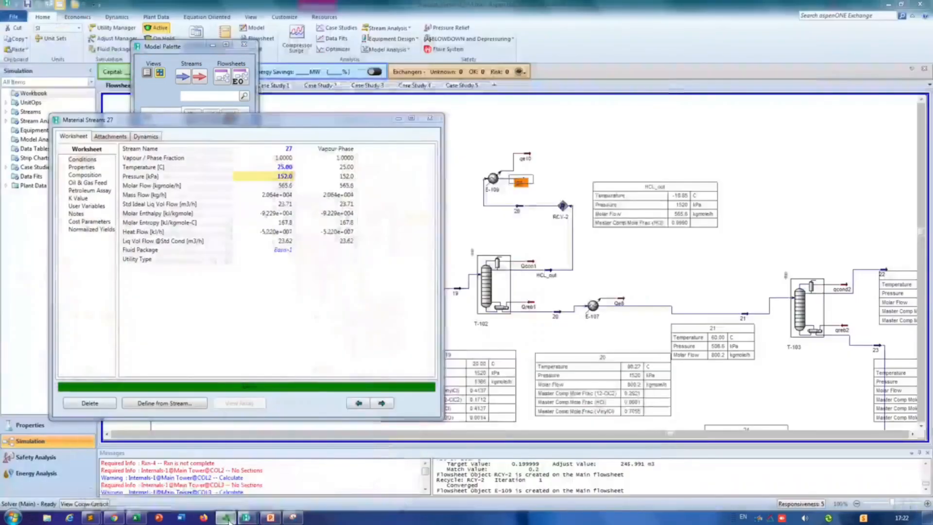
left_click(226, 517)
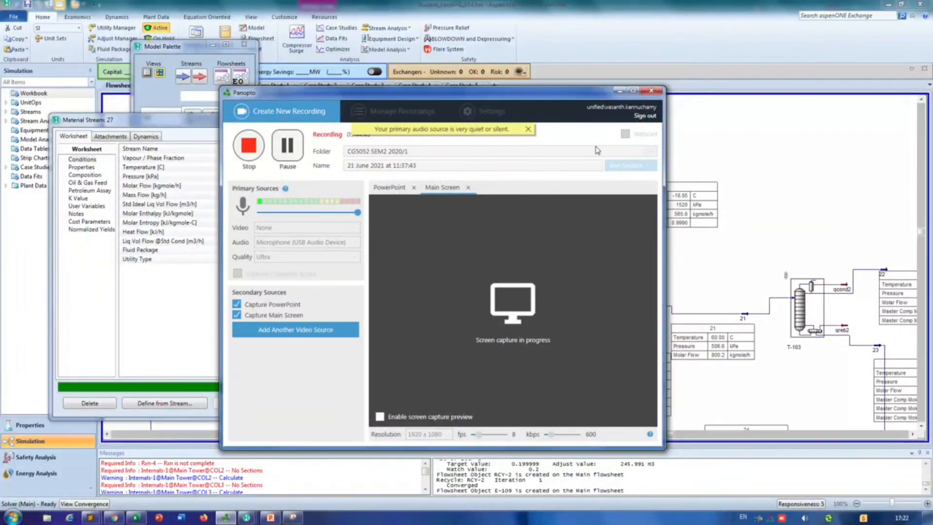
left_click(528, 129)
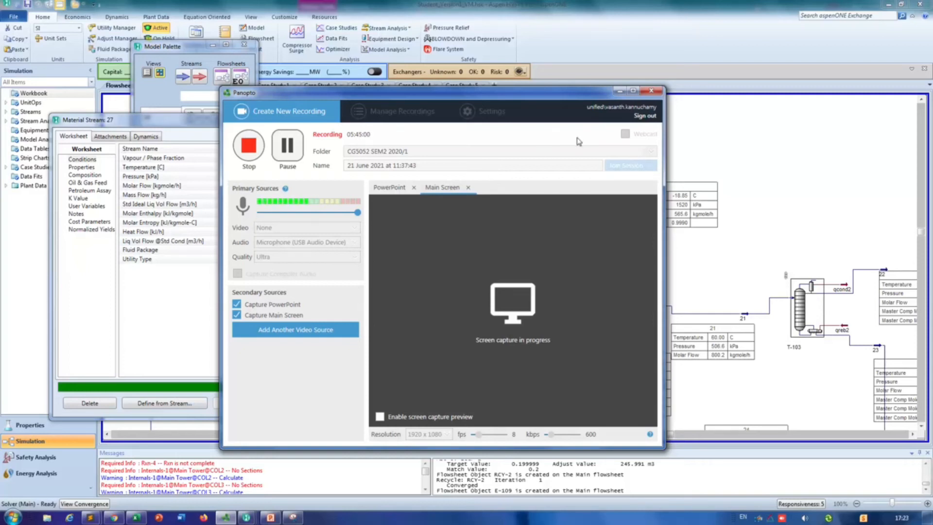
left_click(619, 92)
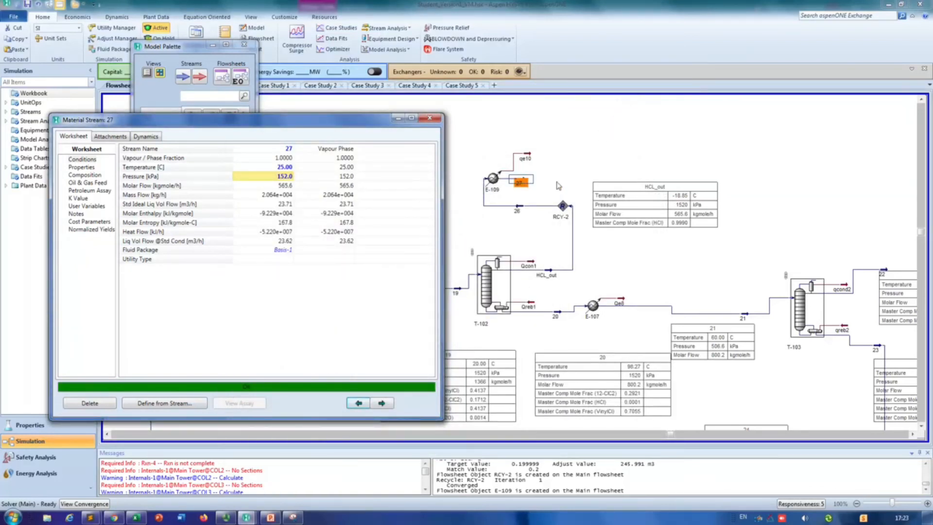
Step: Review stream 27's temperature and pressure specifications and close its property window
left_click(461, 143)
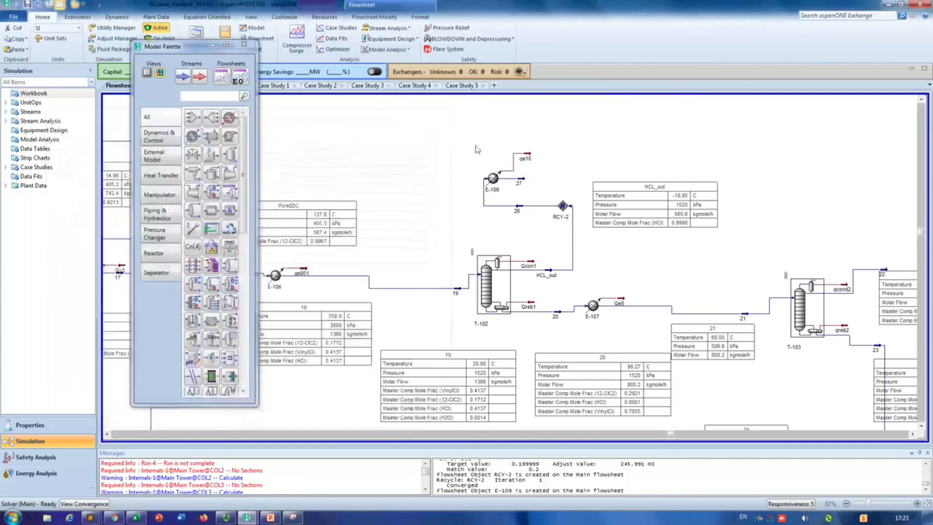
double_click(524, 182)
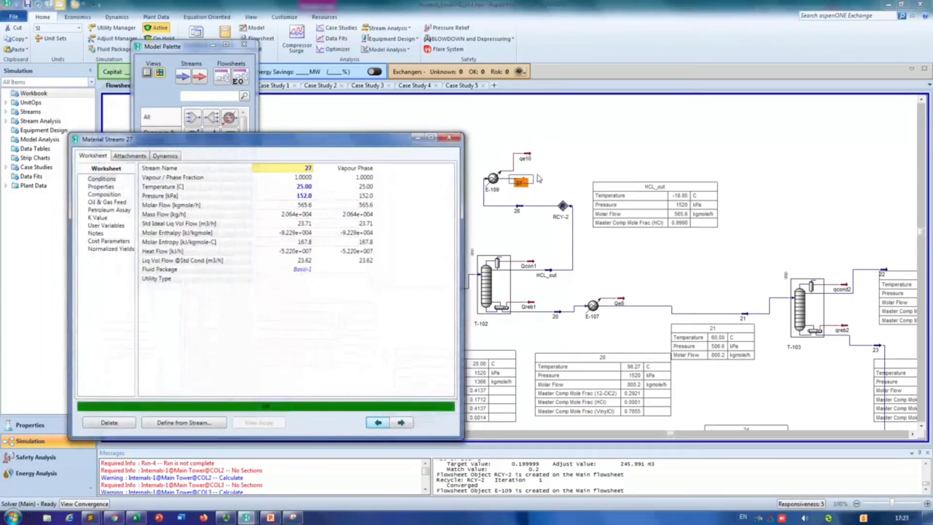
left_click(449, 138)
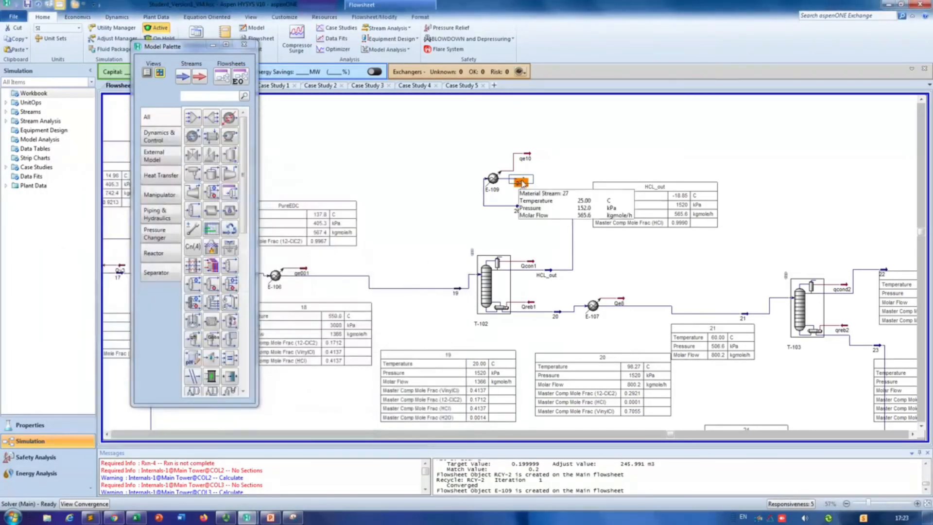
Step: Open mixer MIX-101's connections and look through the streams available for an additional inlet
left_click(107, 434)
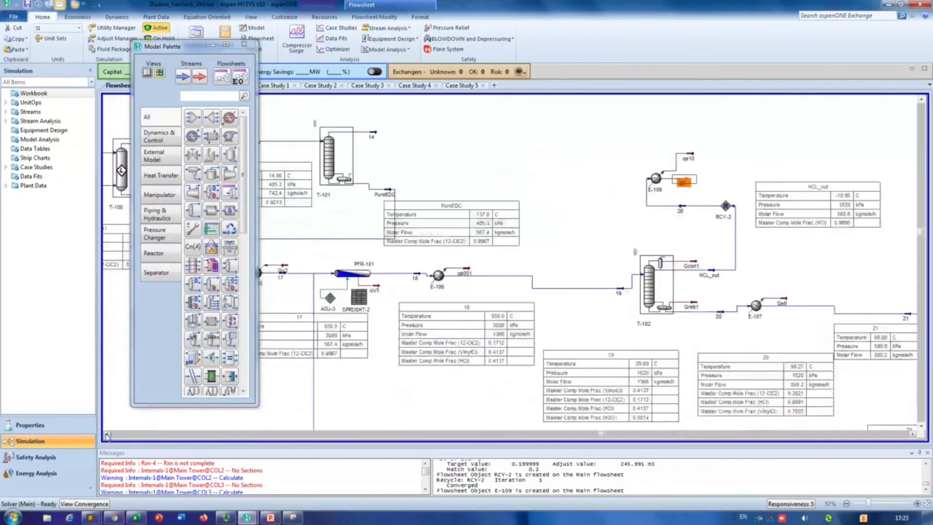
left_click(106, 434)
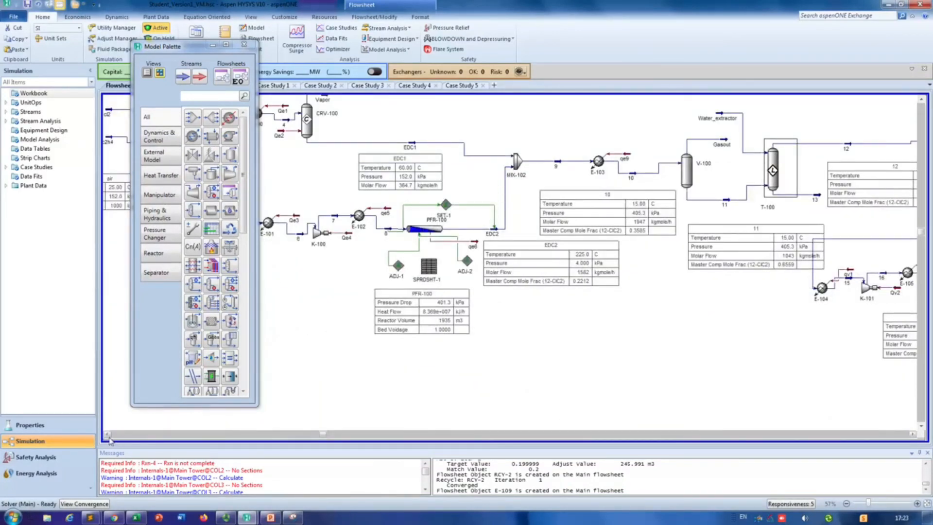
left_click(107, 433)
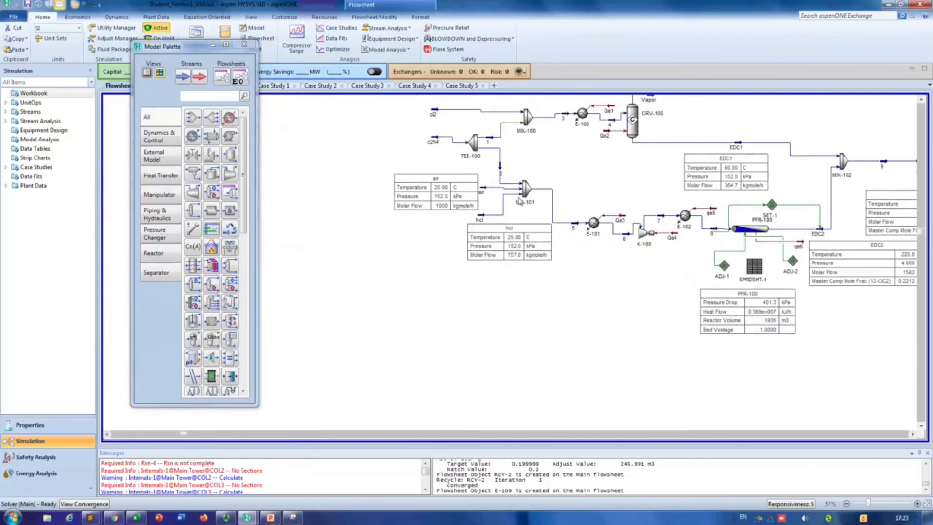
double_click(529, 193)
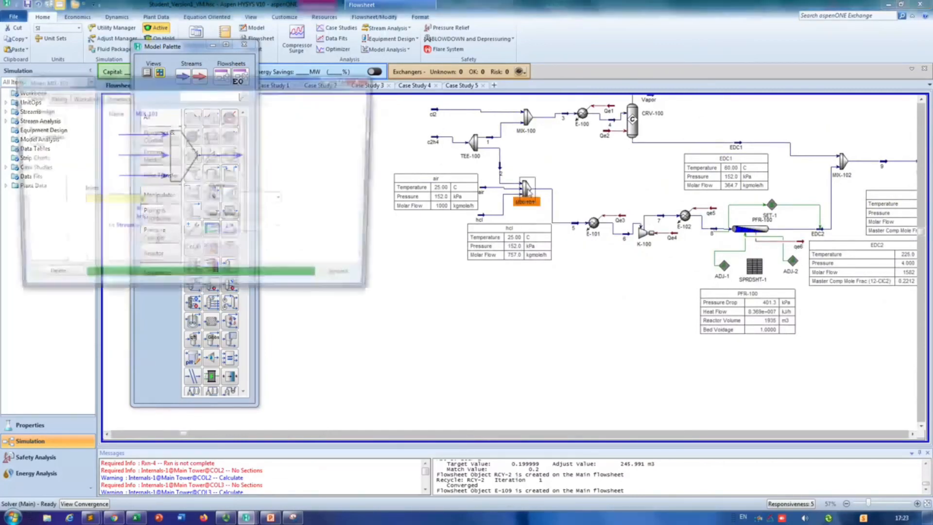
left_click(122, 229)
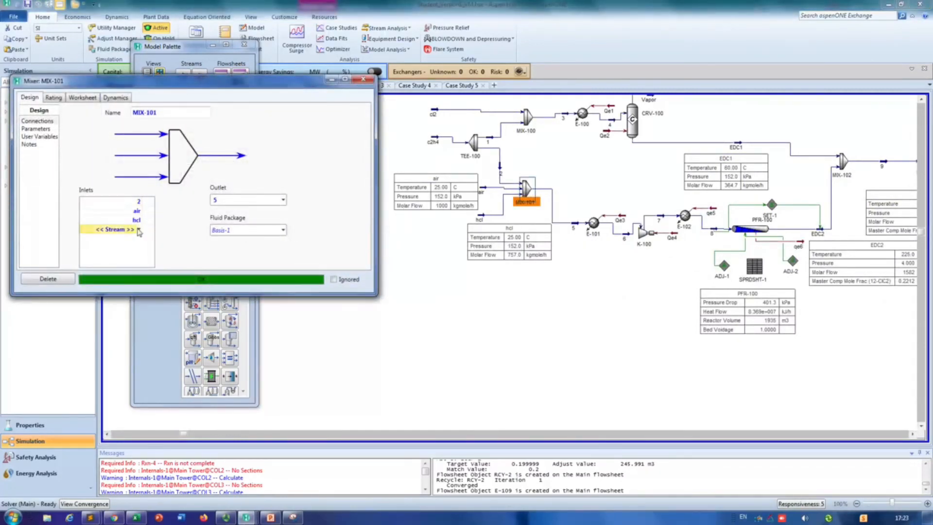
left_click(139, 231)
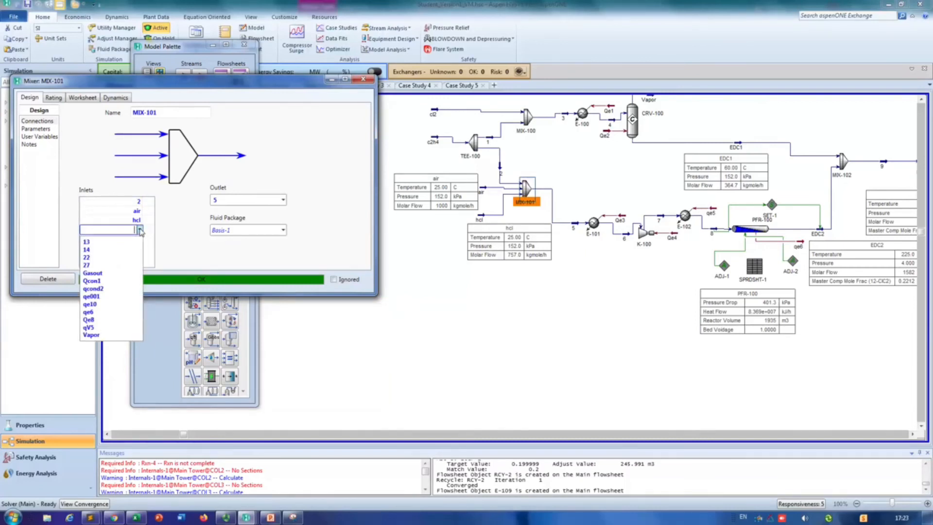
left_click(433, 153)
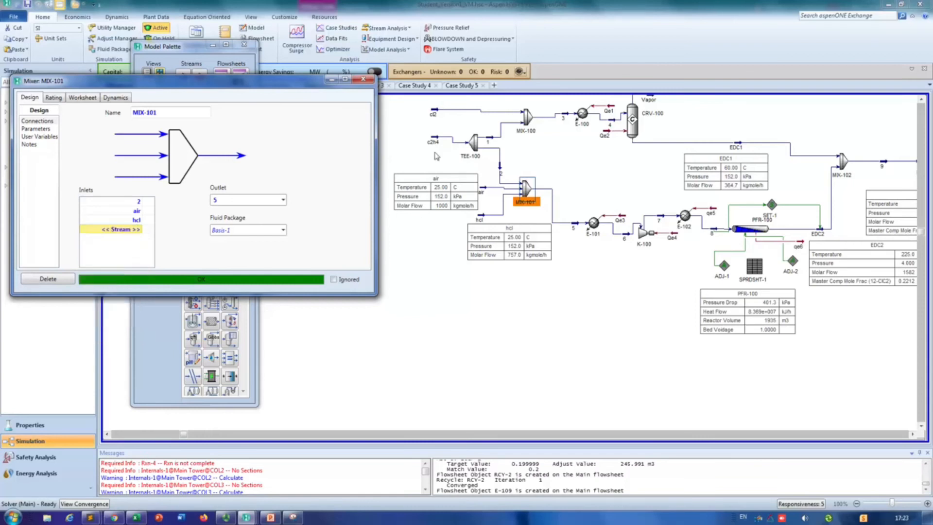
Step: Check cooler E-109's outlet on the flowsheet, add stream 27 as an inlet of mixer MIX-101, and close the mixer's window
left_click(892, 435)
left_click(892, 436)
left_click(892, 435)
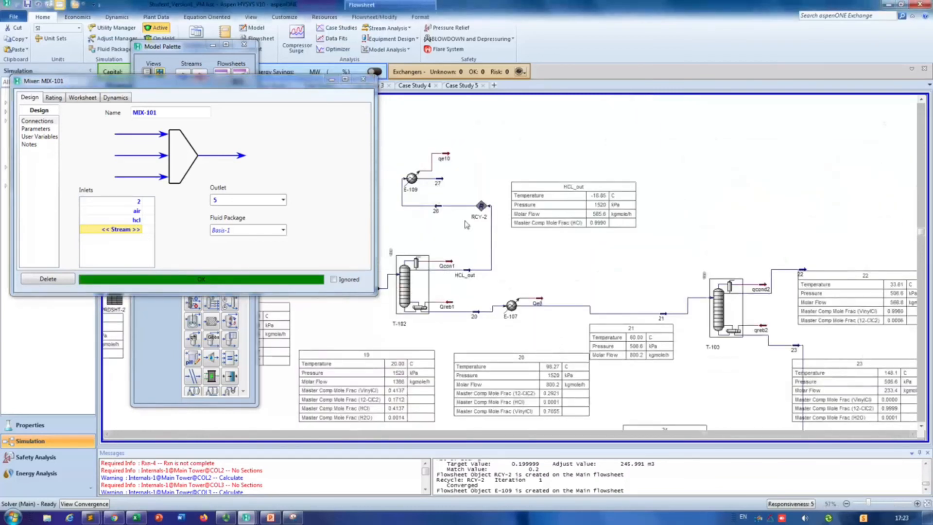
left_click(139, 229)
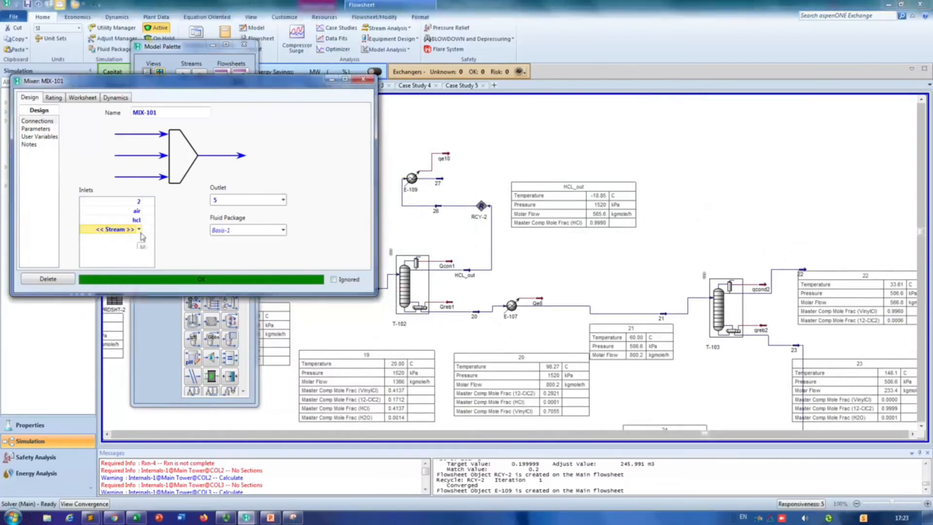
left_click(117, 265)
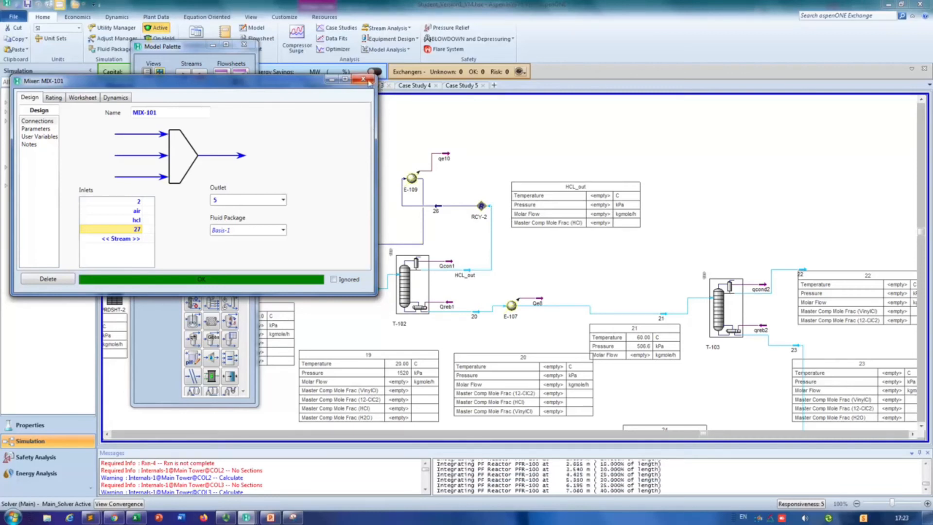
left_click(369, 83)
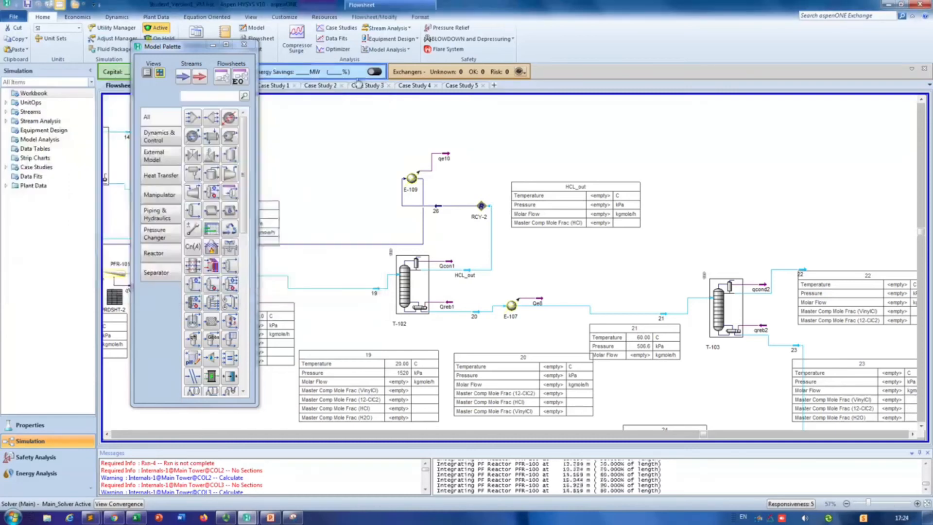
left_click(921, 427)
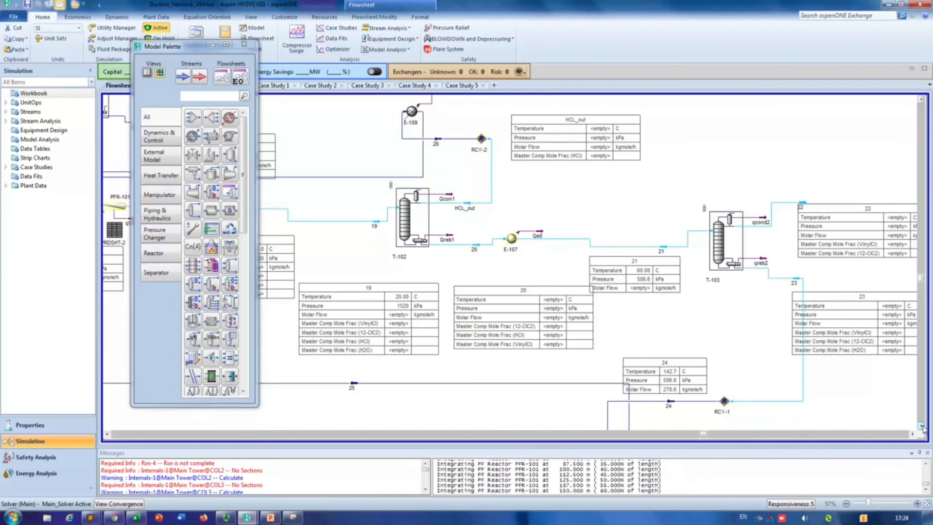
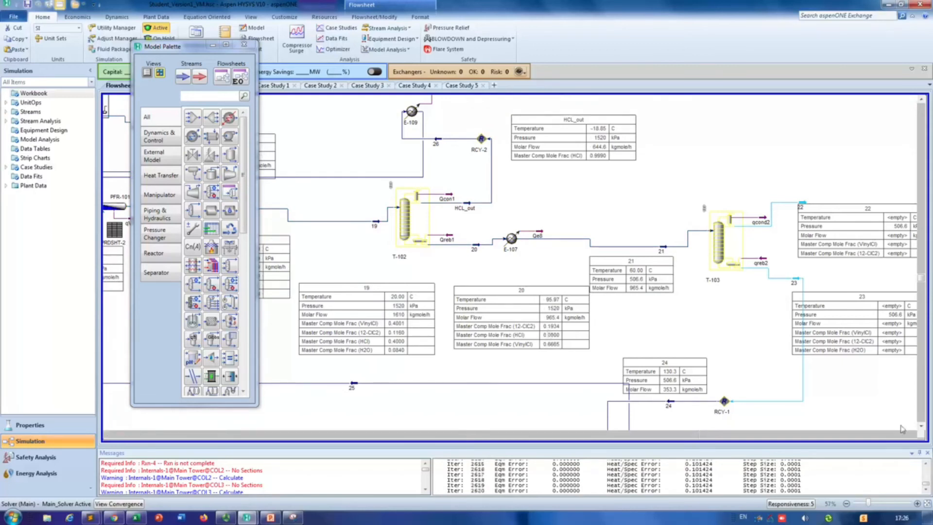
Step: Examine the flowsheet around column T-103, its product streams 22 and 23, recycle RCY-1 and unit E-108
left_click(913, 435)
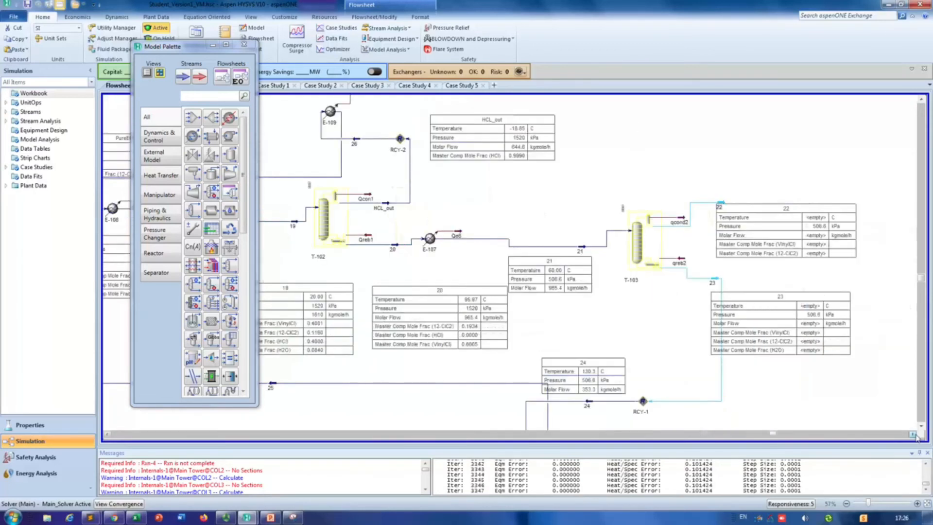
left_click(913, 435)
left_click(921, 426)
left_click(921, 427)
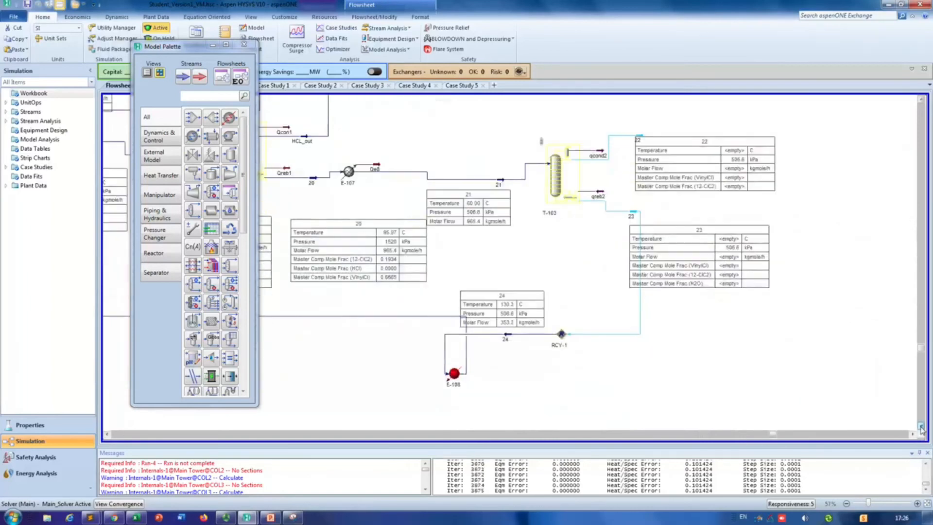
left_click(921, 427)
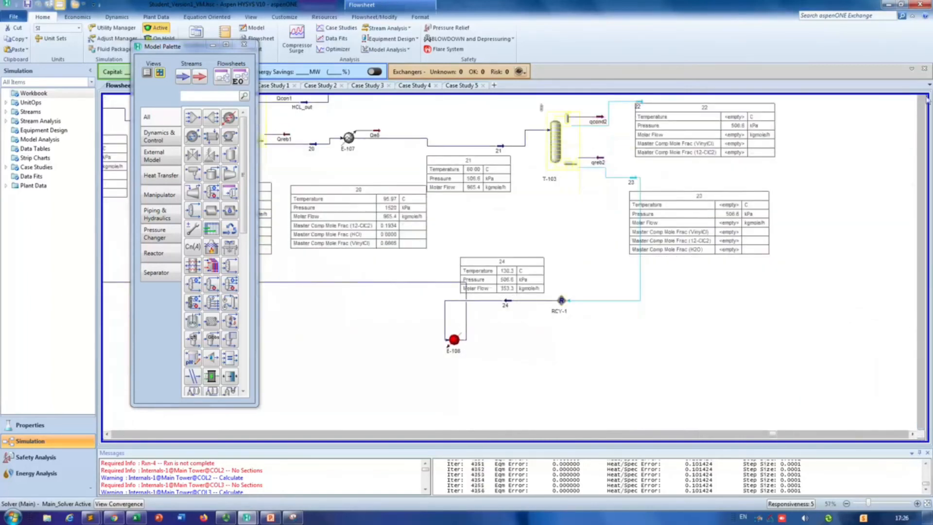
left_click(920, 98)
left_click(921, 99)
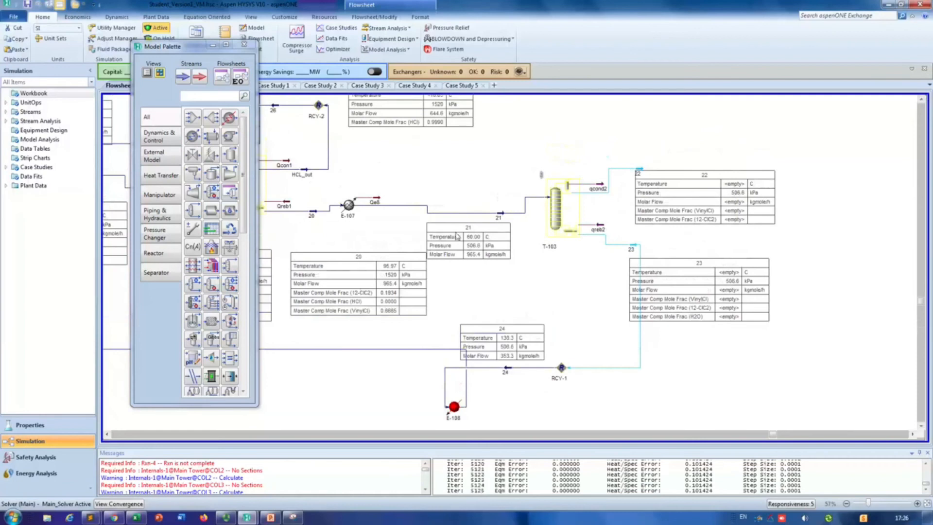
scroll(463, 240, "down", 4)
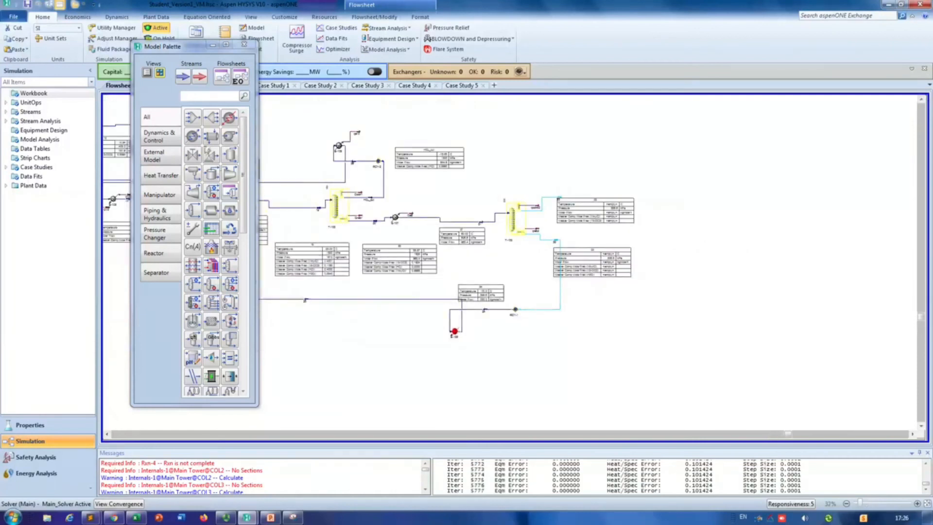
Step: Move the Model Palette clear of the flowsheet and bring the entire process into view
left_click_drag(188, 57, 52, 80)
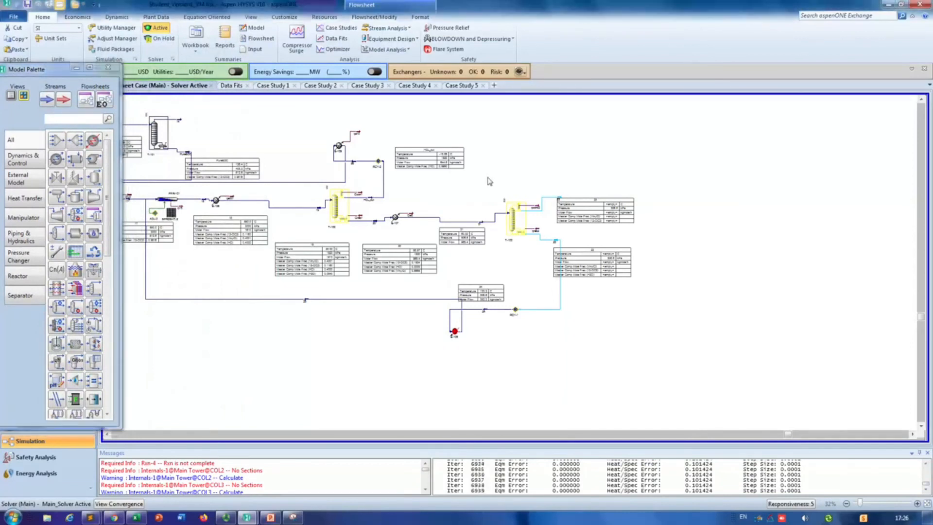
scroll(489, 181, "down", 1)
scroll(467, 237, "down", 1)
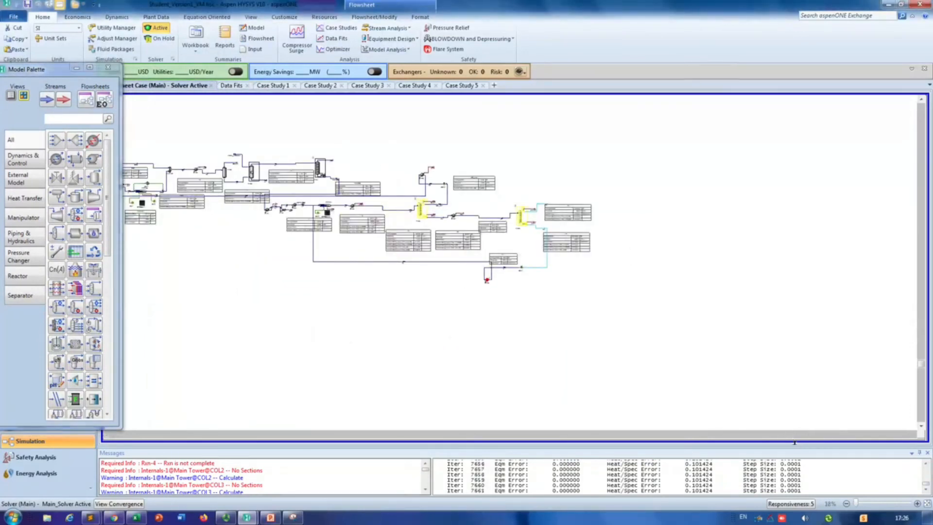
left_click_drag(780, 435, 588, 445)
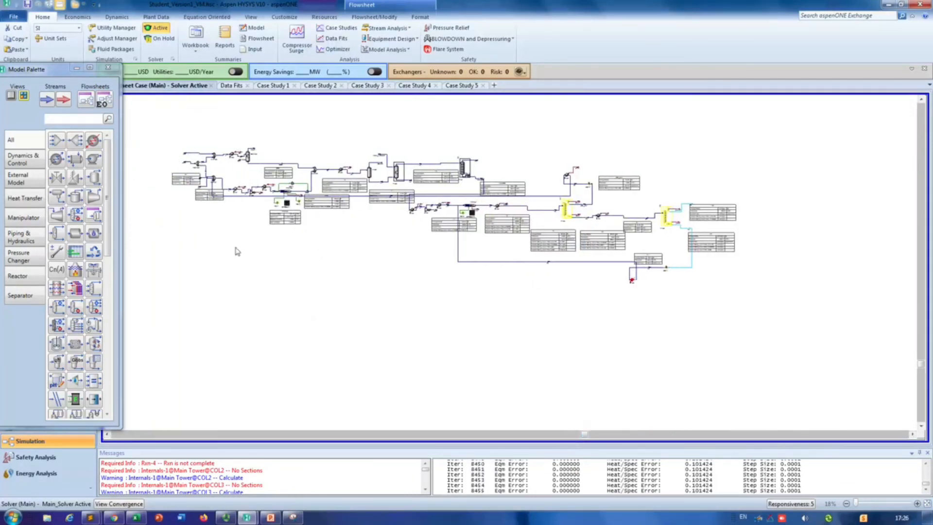
Step: Examine the recalculating flowsheet from the feed mixers through reactor PFR-100 and the EDC purification columns to column T-102
scroll(279, 221, "up", 2)
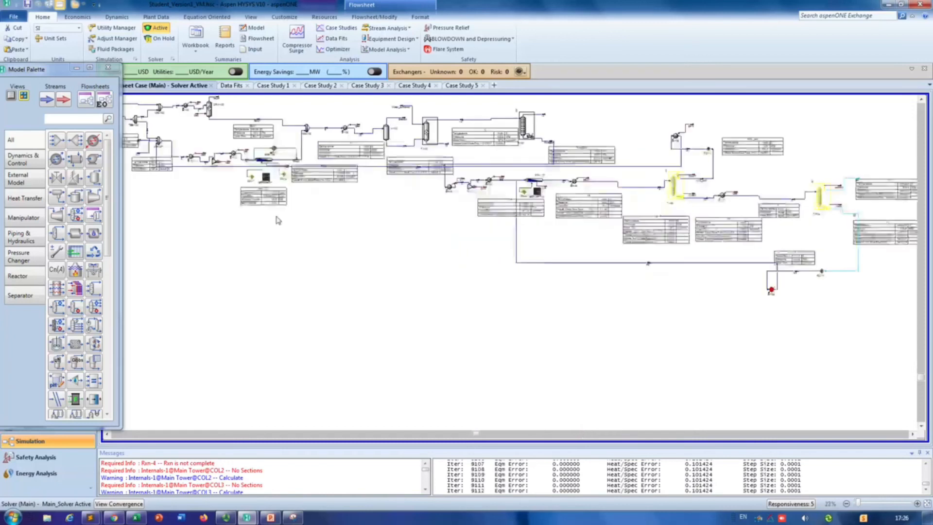
scroll(279, 222, "up", 3)
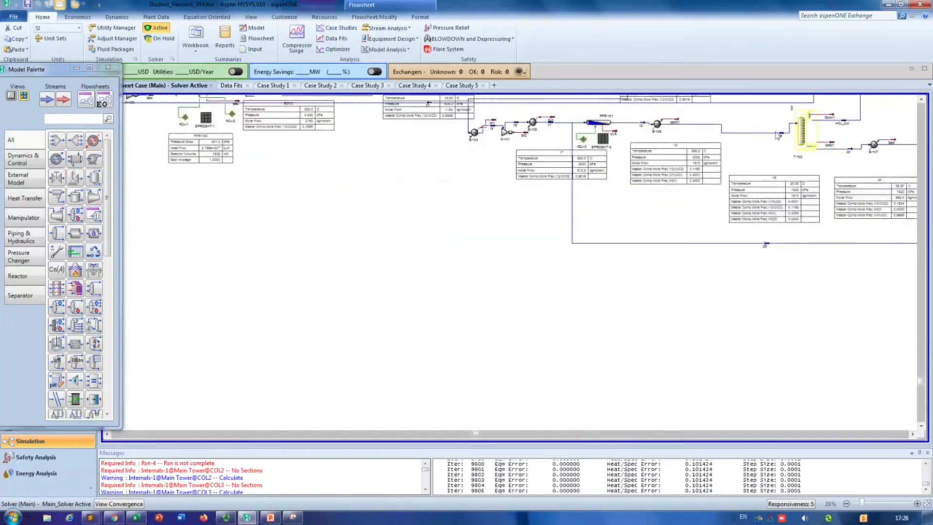
left_click(921, 100)
left_click(921, 100)
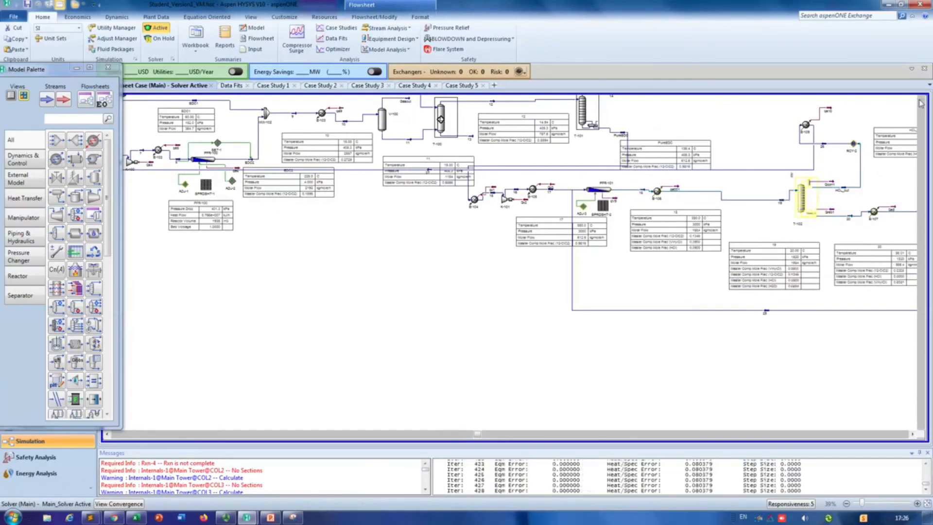
left_click(920, 100)
left_click(921, 100)
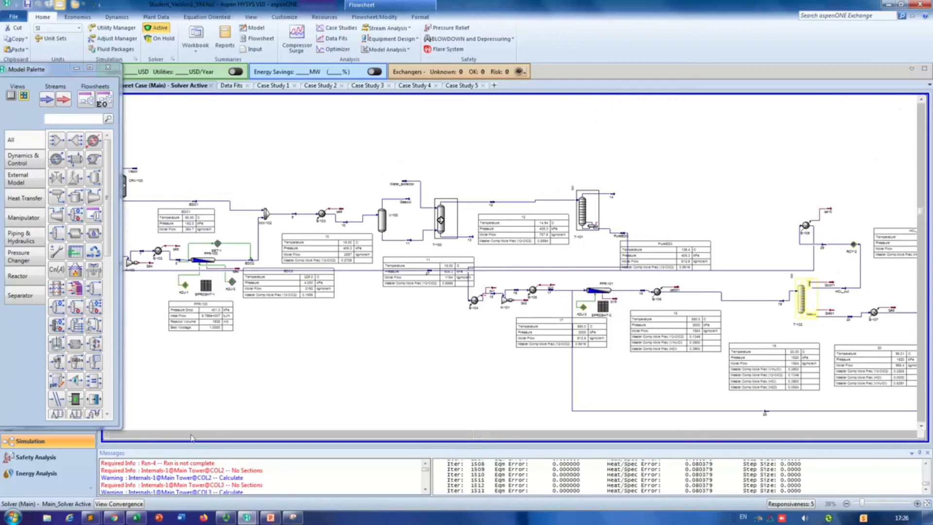
left_click(109, 436)
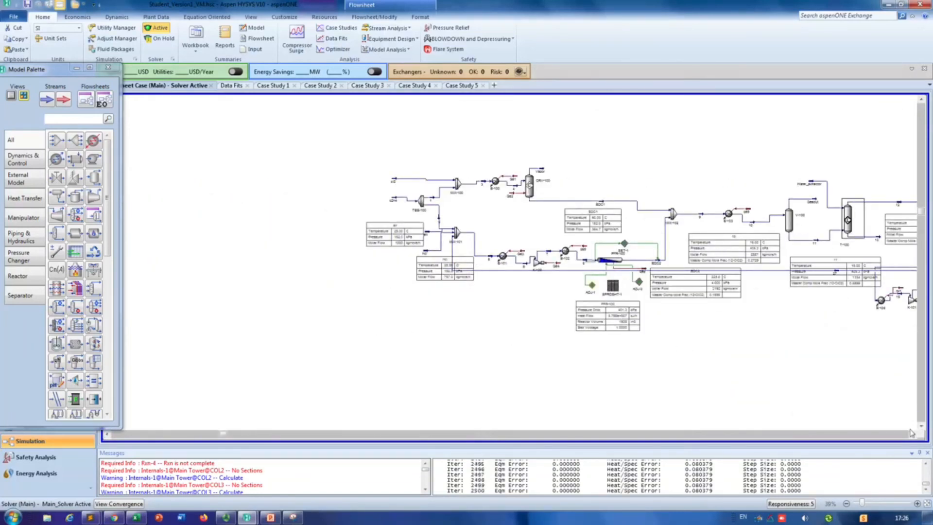
left_click(908, 436)
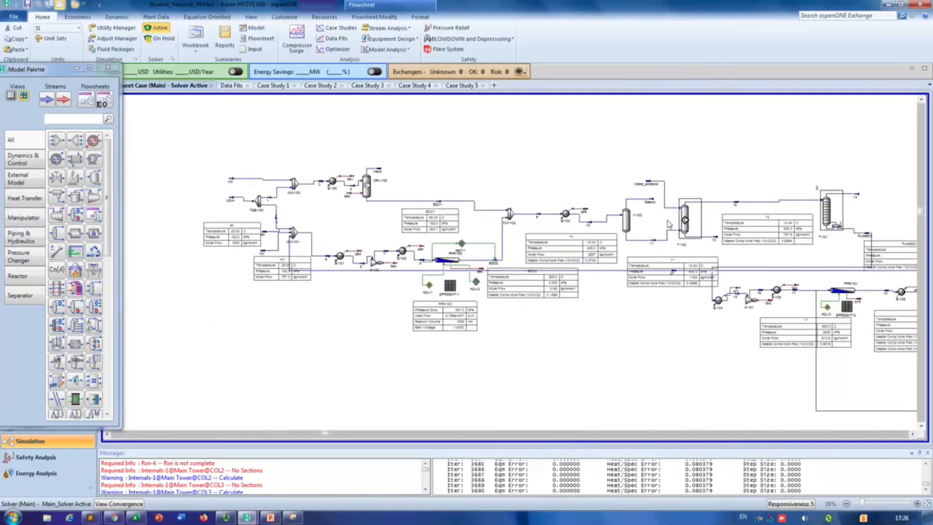
mouse_move(675, 209)
left_click(912, 434)
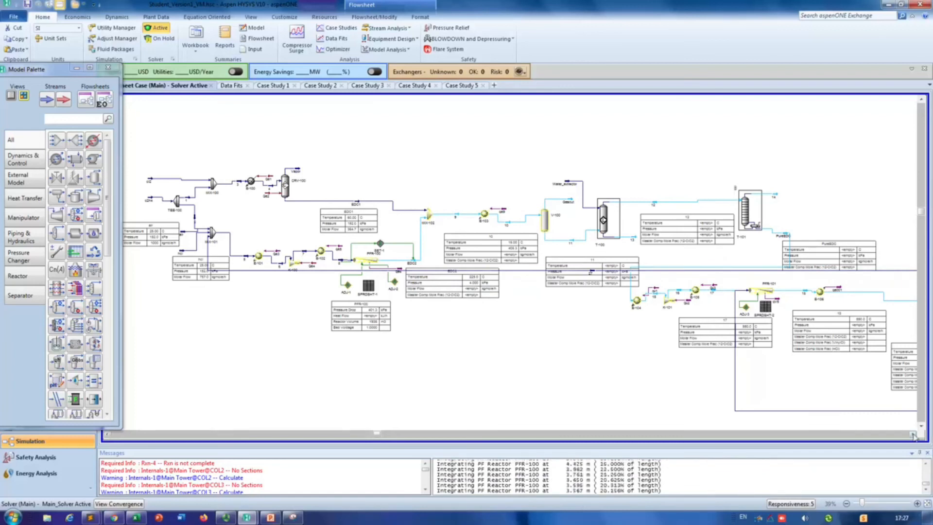
left_click(913, 435)
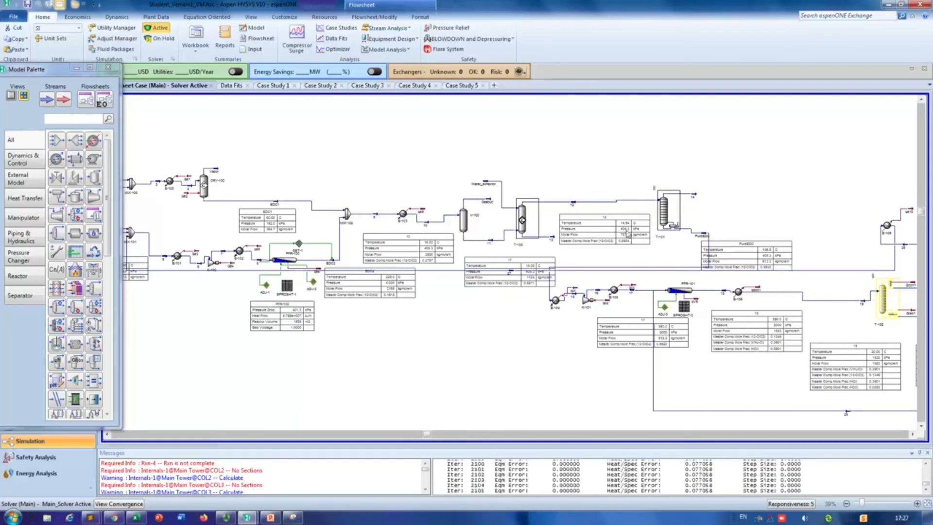
left_click(226, 517)
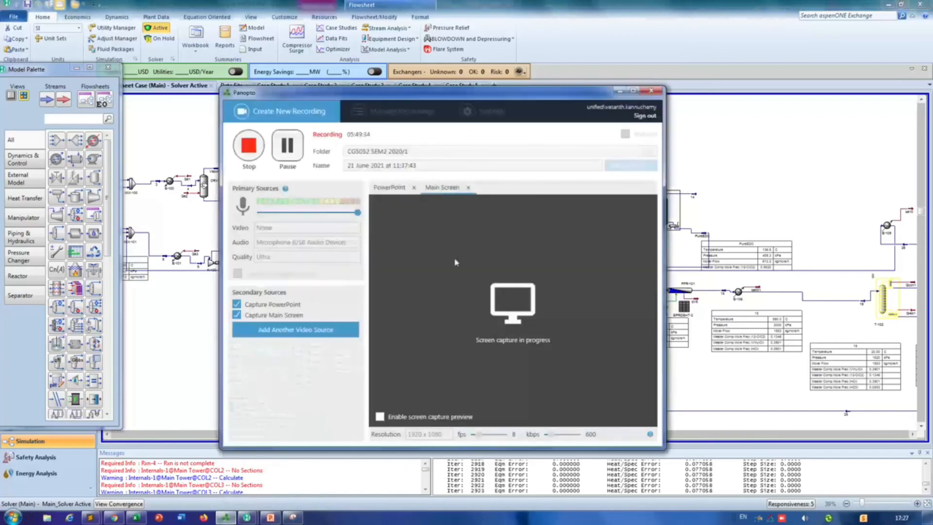
left_click(289, 148)
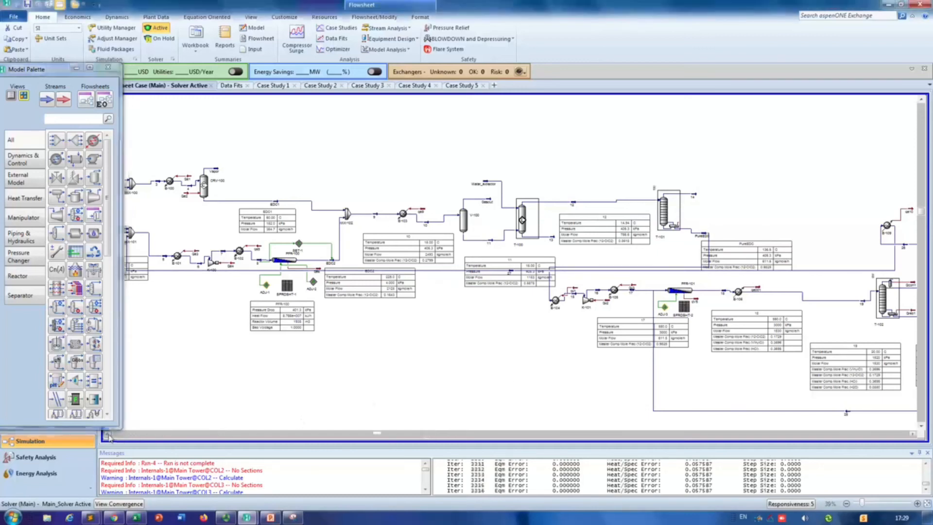
Step: Trace the flowsheet again from the feed section to the PureEDC stream leaving column T-101
left_click(109, 436)
mouse_move(258, 204)
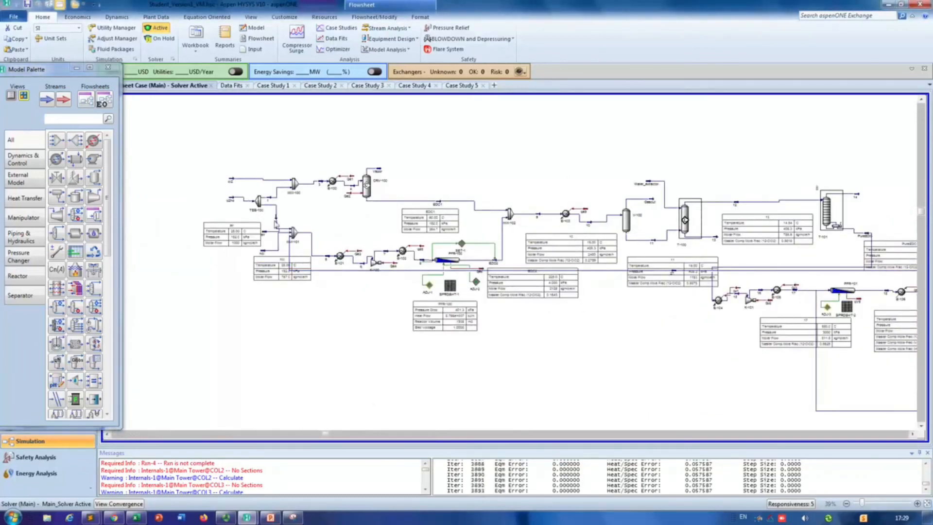
left_click(912, 434)
left_click(912, 435)
left_click(912, 434)
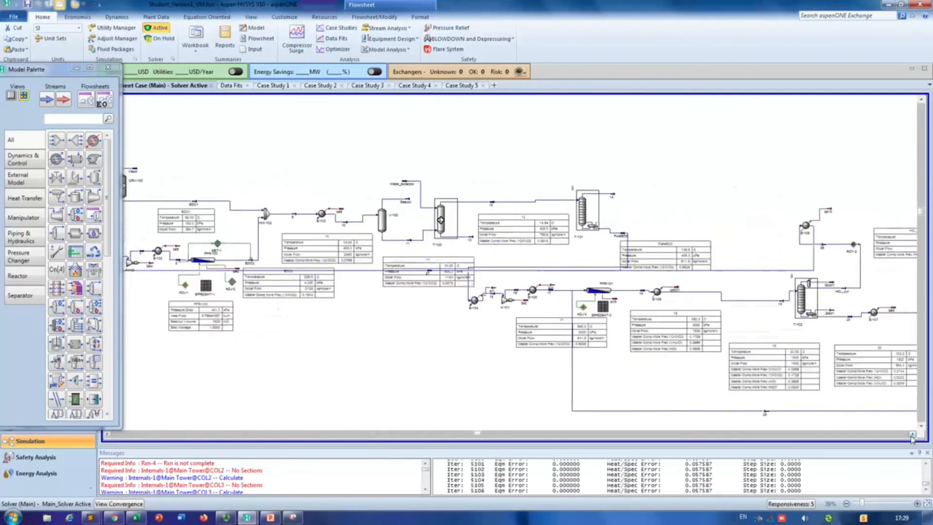
left_click(627, 264)
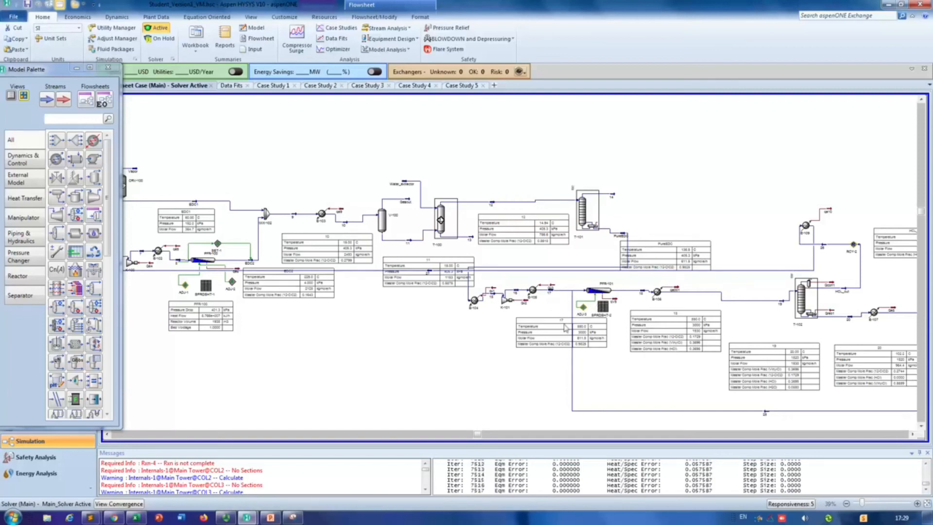
Step: Inspect the cracking section from stream 17 through PFR-101 and cooler E-106 to column T-102's feed stream 19
scroll(585, 332, "up", 5)
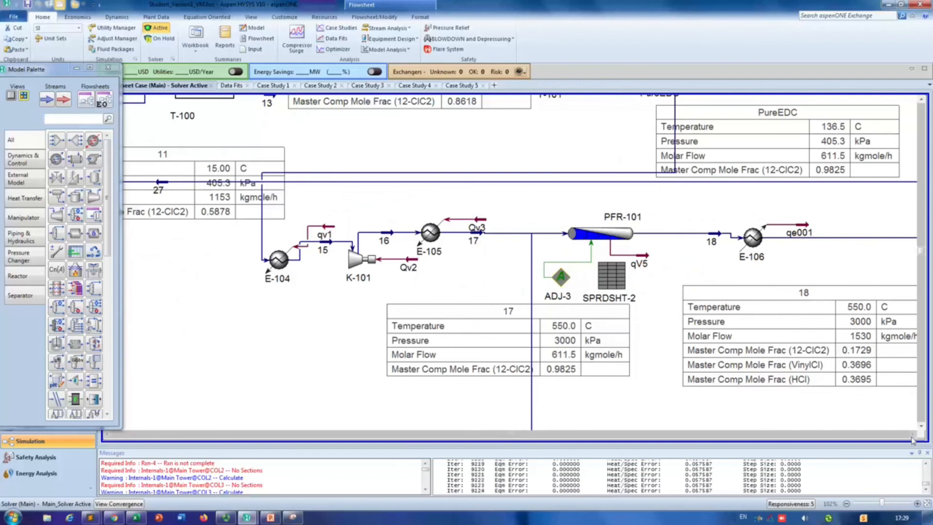
left_click(913, 435)
left_click(913, 435)
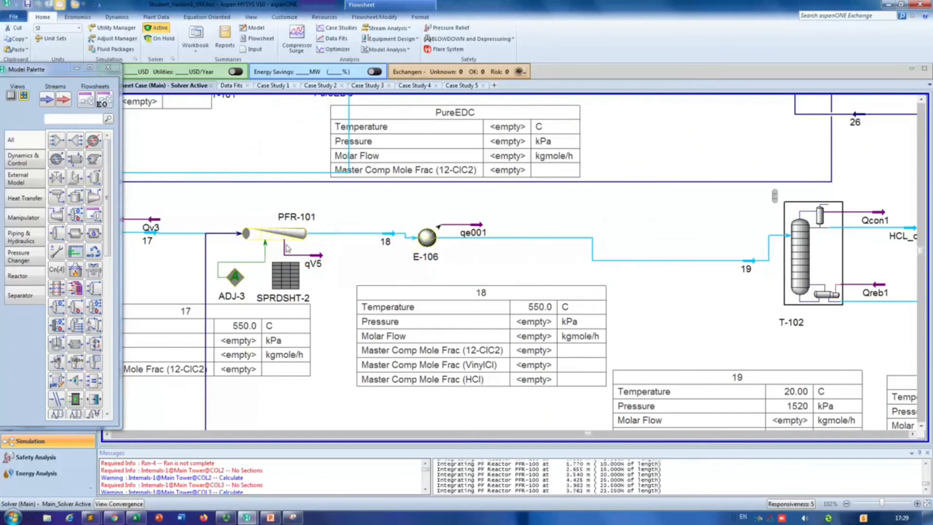
mouse_move(295, 232)
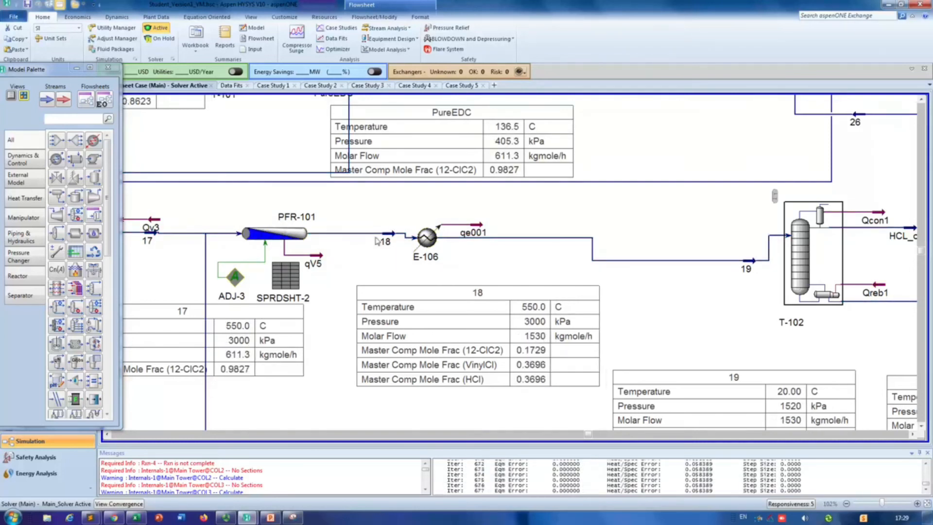
mouse_move(462, 234)
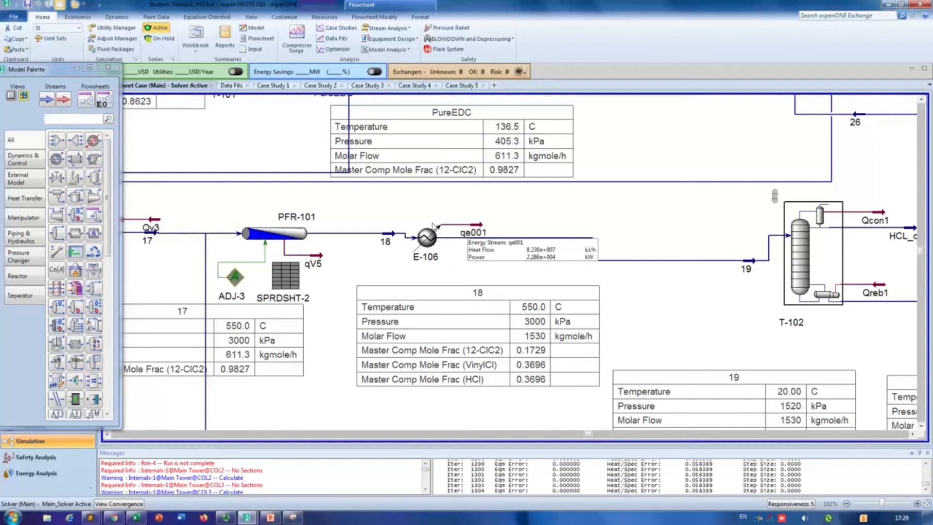
left_click(920, 434)
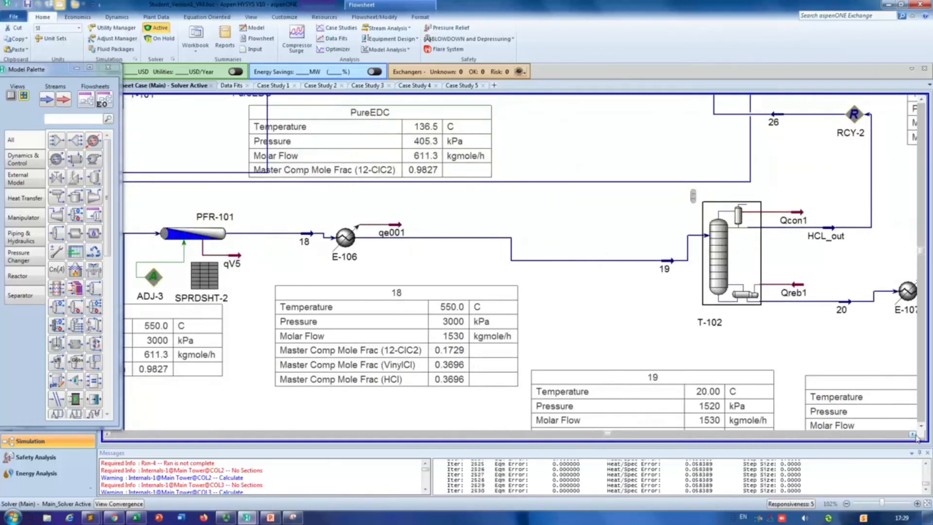
left_click(916, 436)
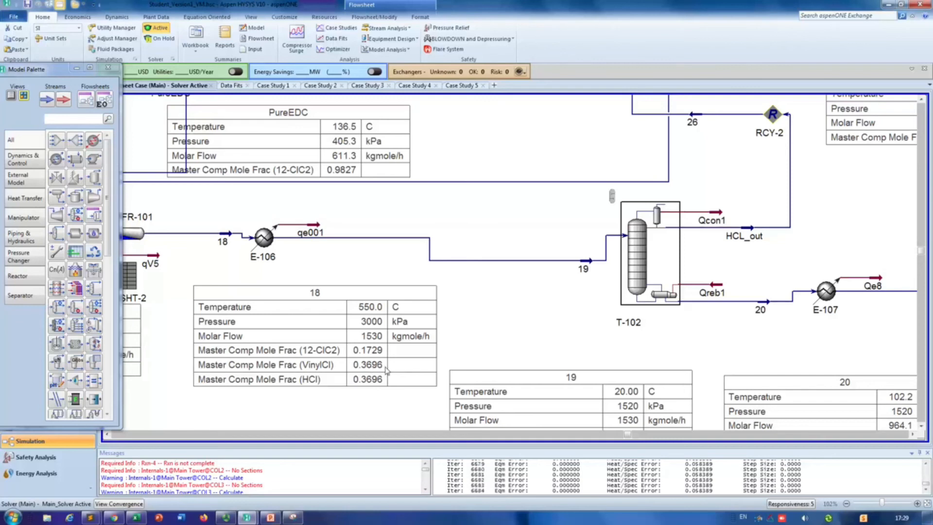
left_click(913, 436)
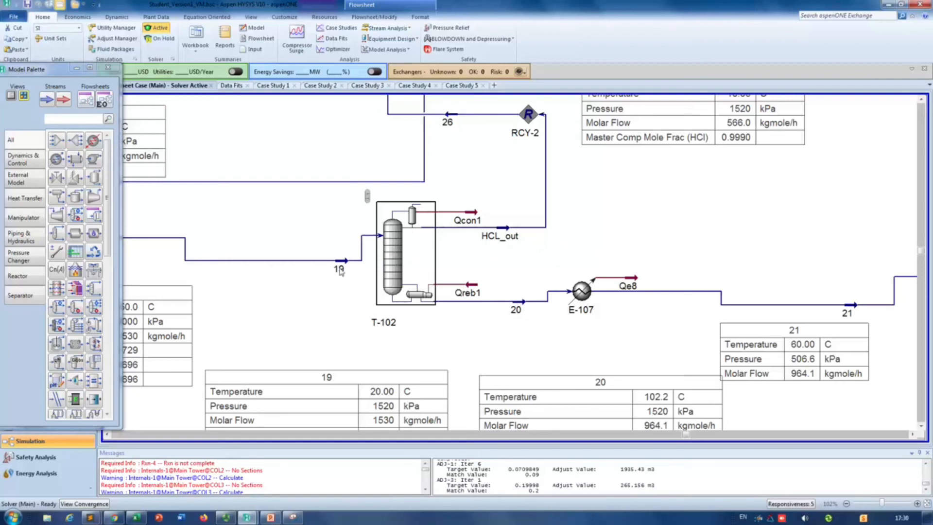
Step: Switch to PowerPoint, review the bubble point chart and the chart of condenser and reboiler temperatures against pressure, and return to the HYSYS flowsheet
mouse_move(339, 268)
left_click(270, 517)
left_click(80, 479)
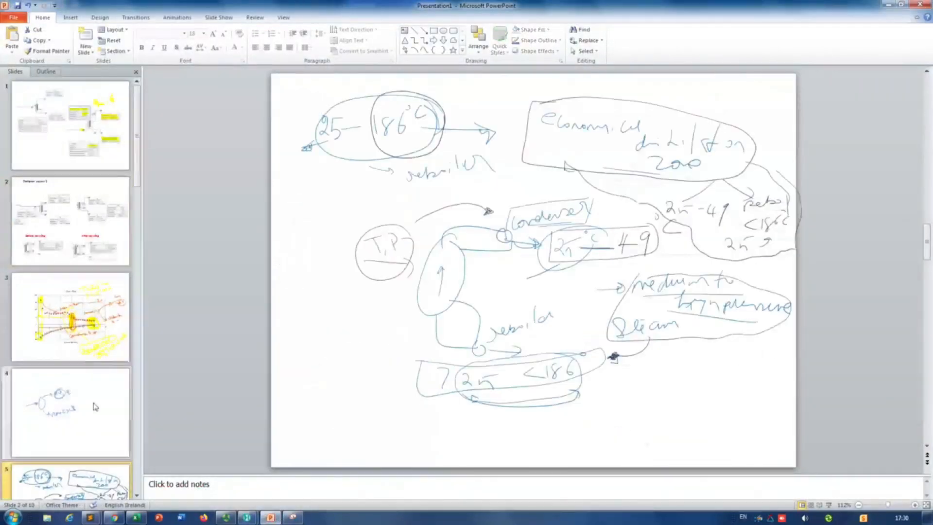
scroll(90, 389, "down", 5)
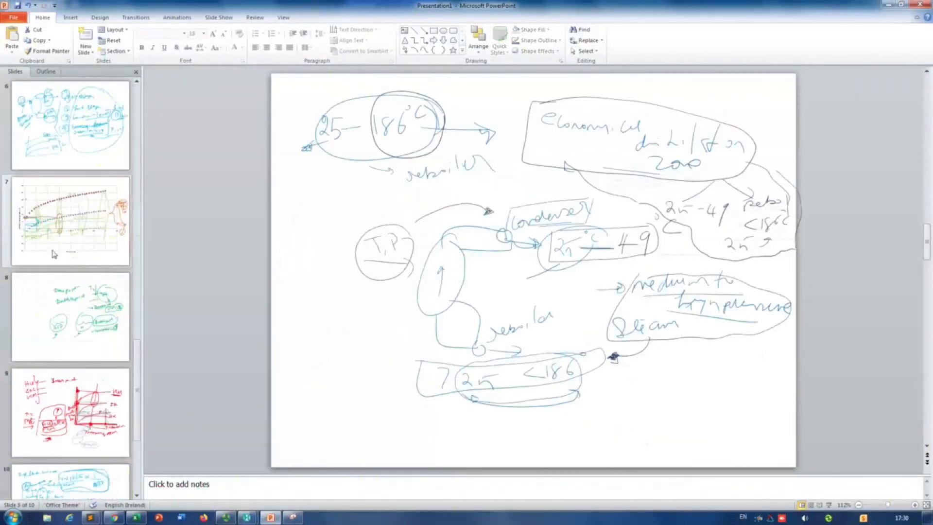
left_click(69, 225)
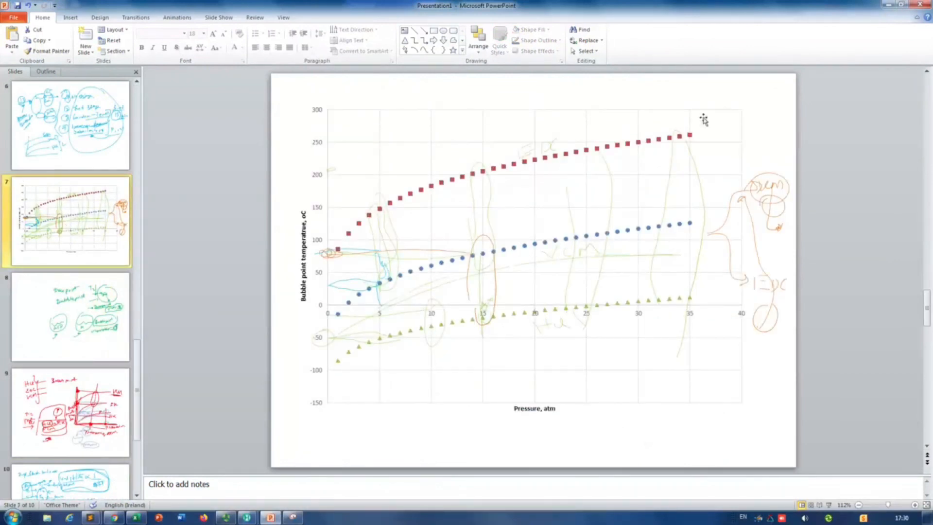
left_click(33, 132)
scroll(73, 243, "up", 3)
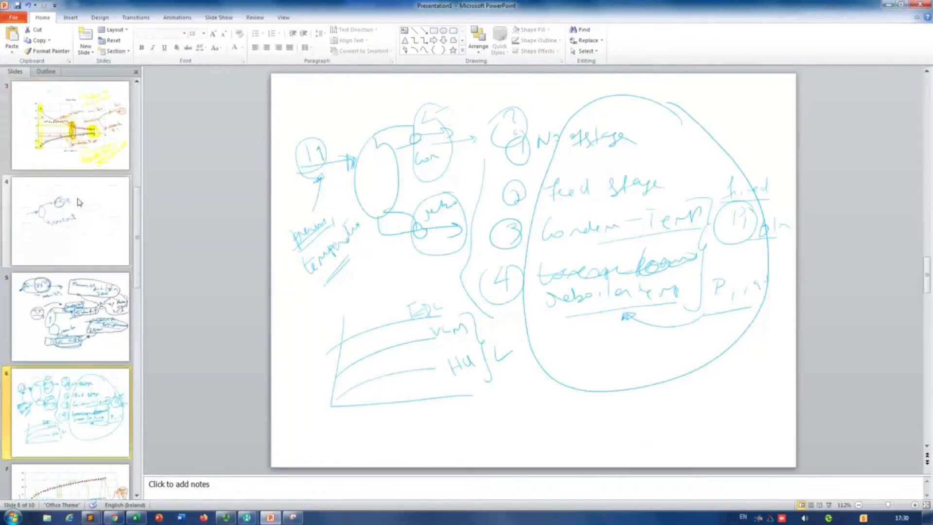
left_click(70, 124)
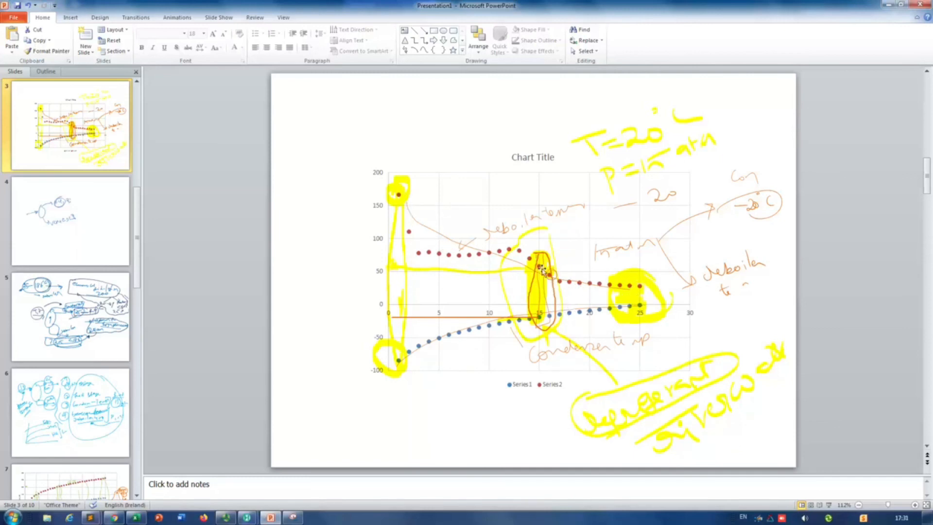
left_click(887, 4)
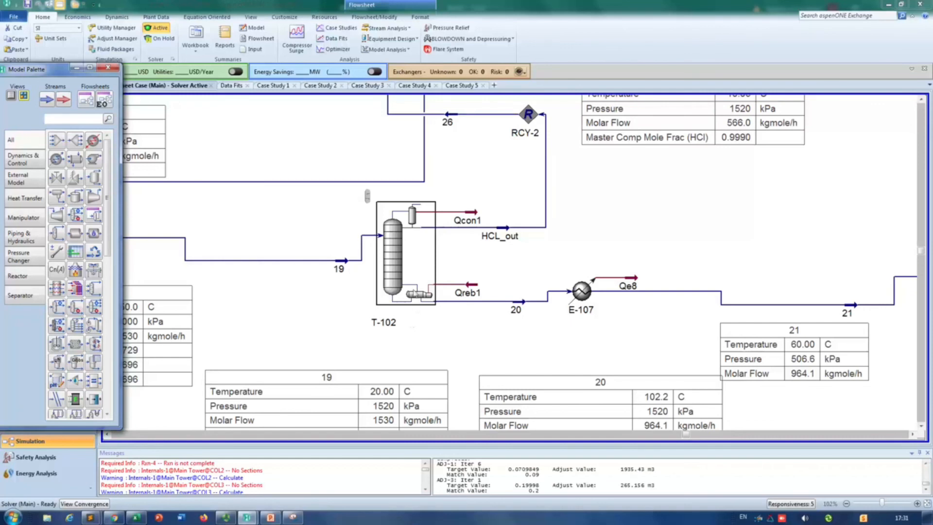
Step: Switch to PowerPoint, review the economical distillation zone sketch and the splitter X-100 and shortcut column T-102 slide, and return to HYSYS
key("alt+Tab")
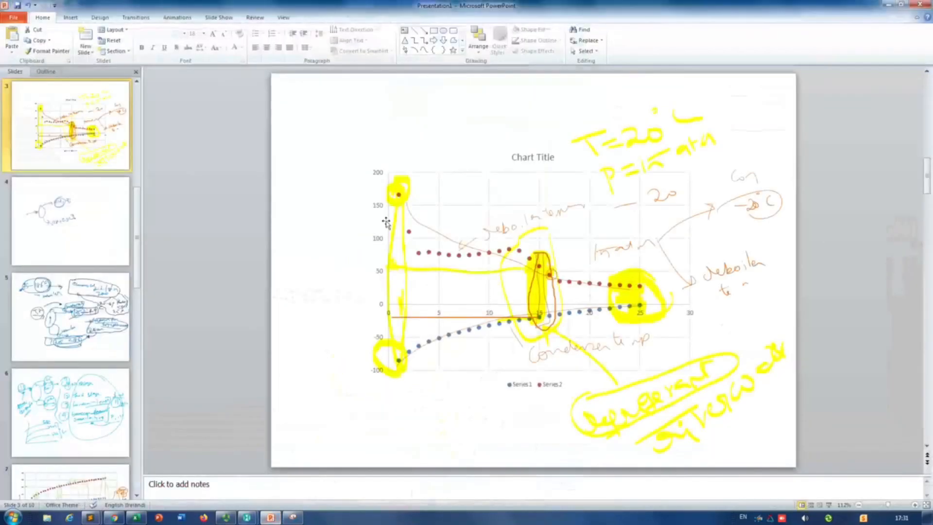
left_click(51, 359)
scroll(90, 327, "up", 3)
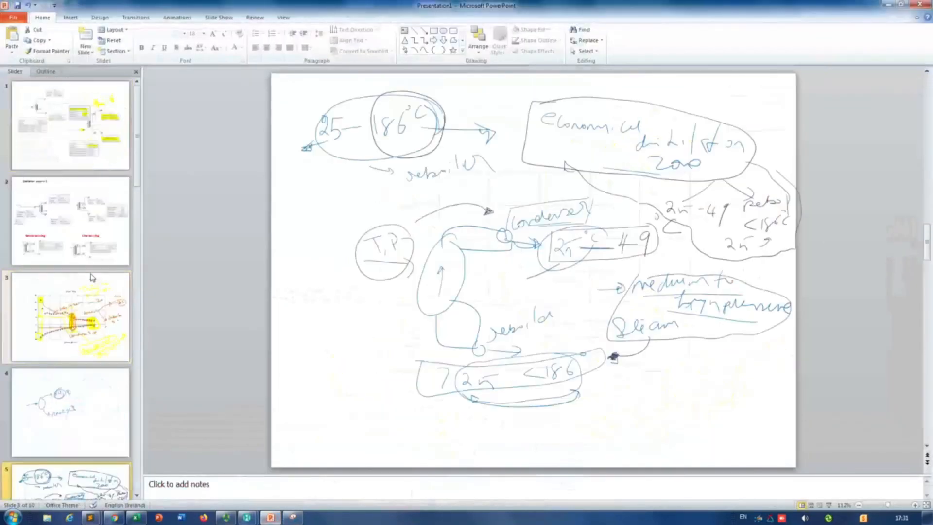
left_click(48, 130)
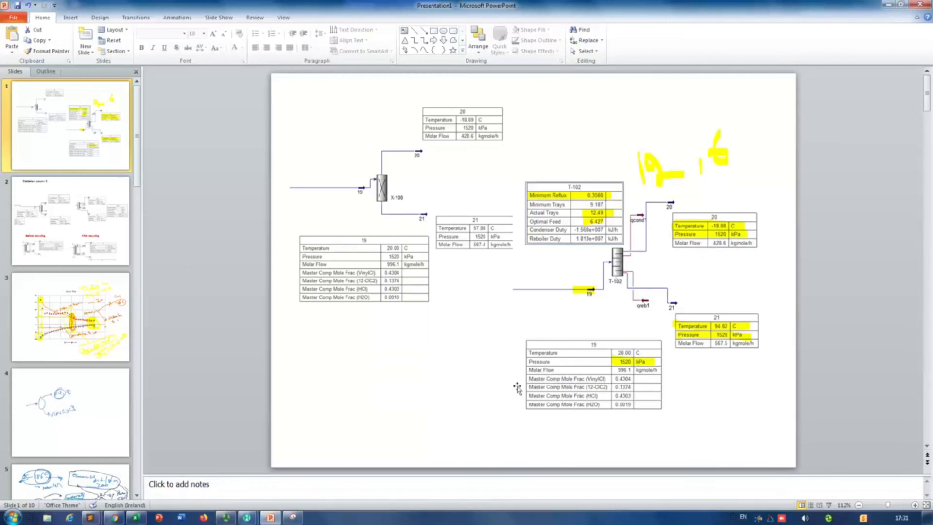
left_click(891, 3)
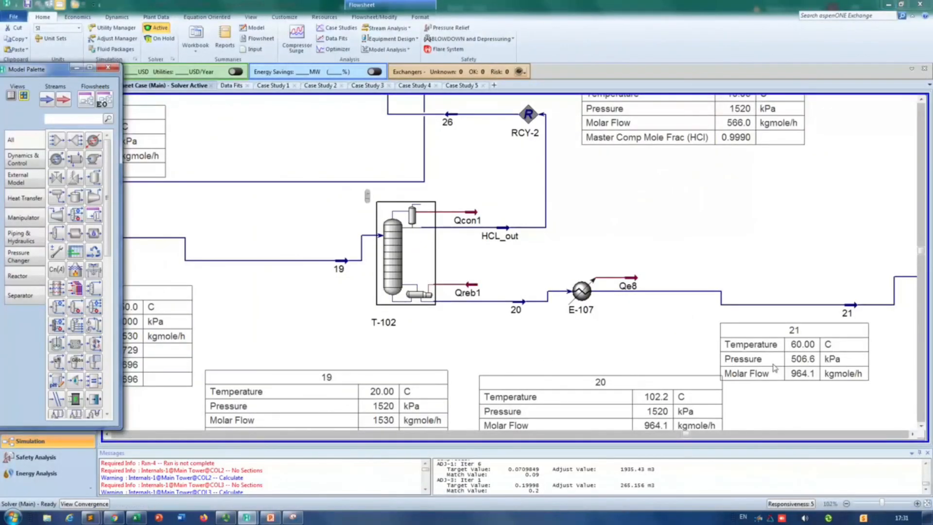
Step: Trace the flowsheet from the feed section through column T-102 to column T-103, recycle RCY-1 and exchanger E-108
scroll(746, 251, "down", 5)
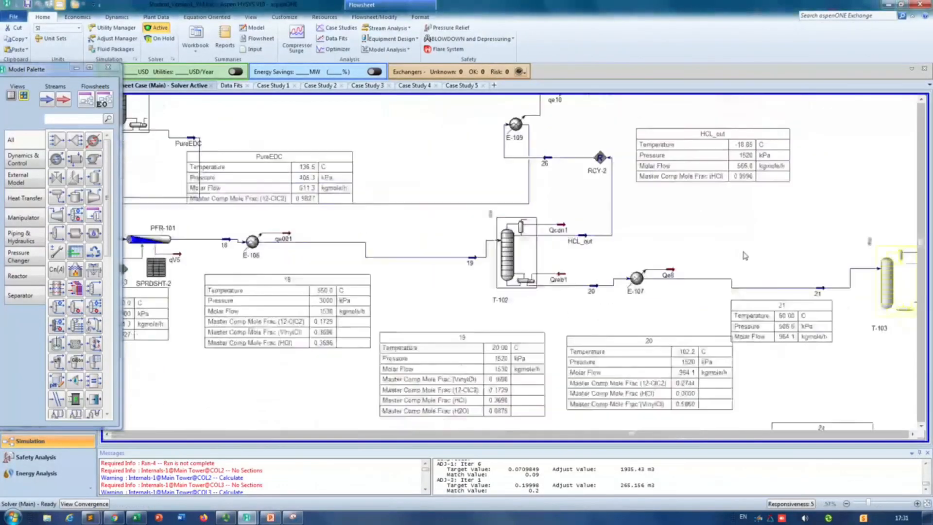
left_click(915, 435)
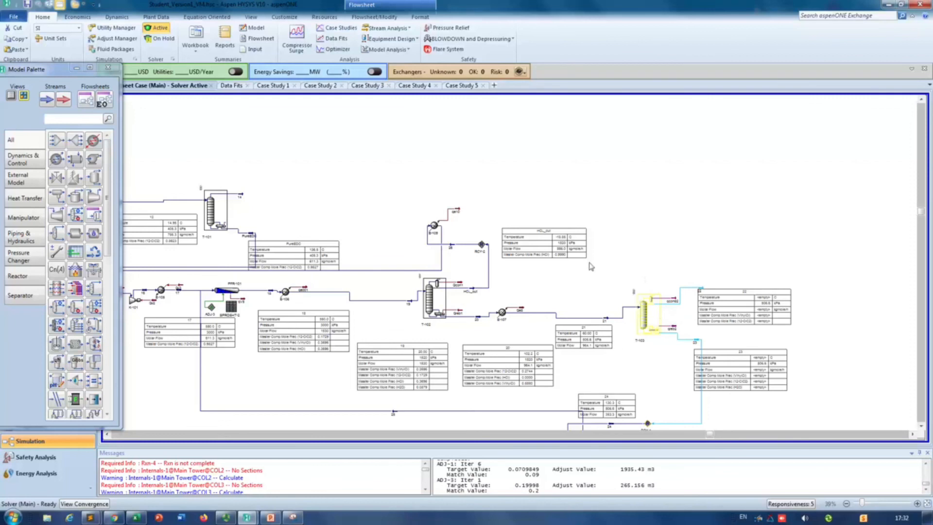
left_click_drag(108, 434, 108, 435)
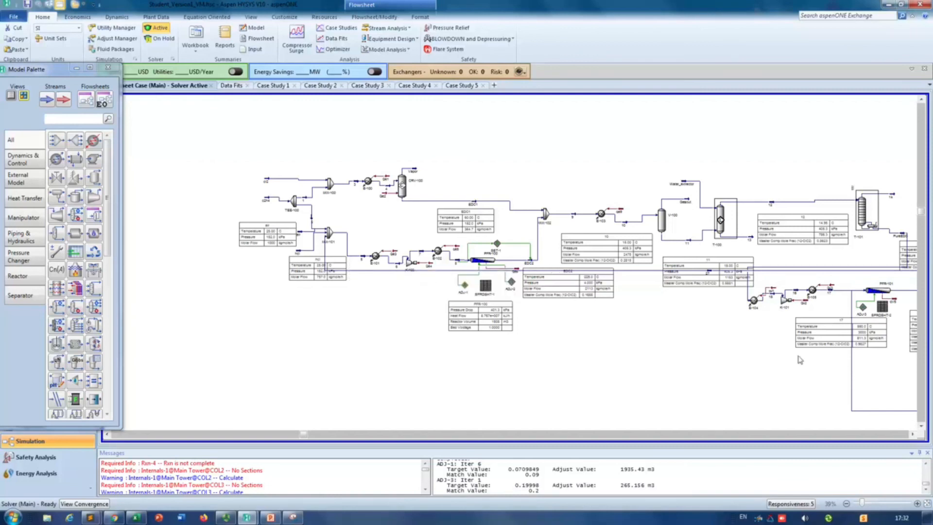
left_click(916, 434)
left_click(915, 434)
left_click(915, 434)
left_click(915, 434)
left_click(916, 434)
left_click(916, 434)
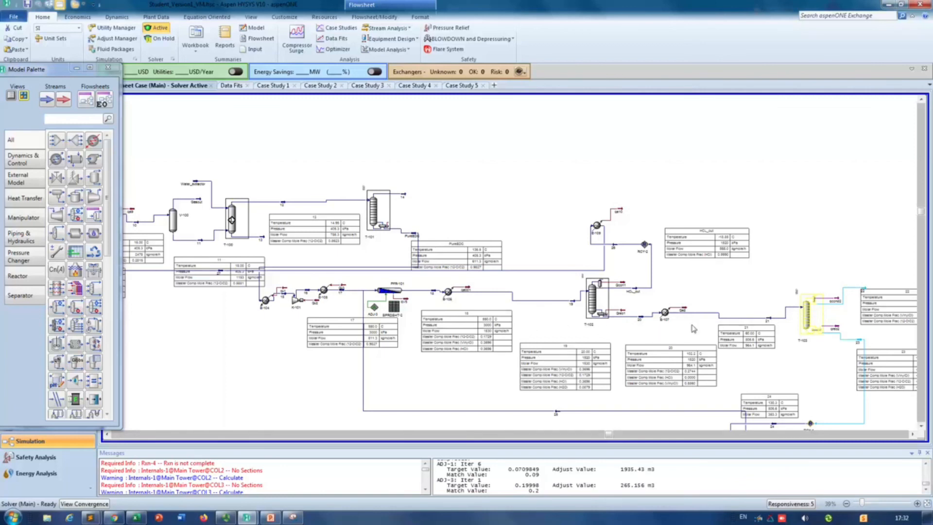
mouse_move(829, 337)
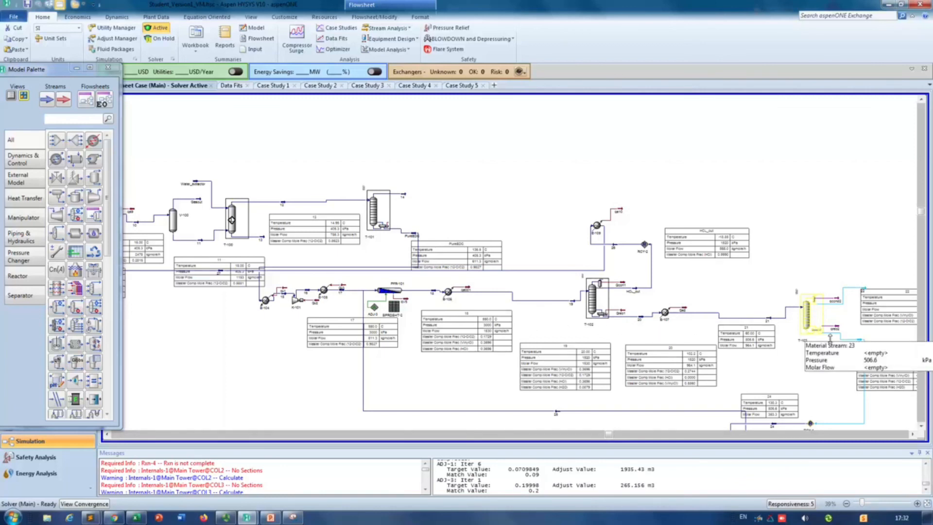
left_click(912, 435)
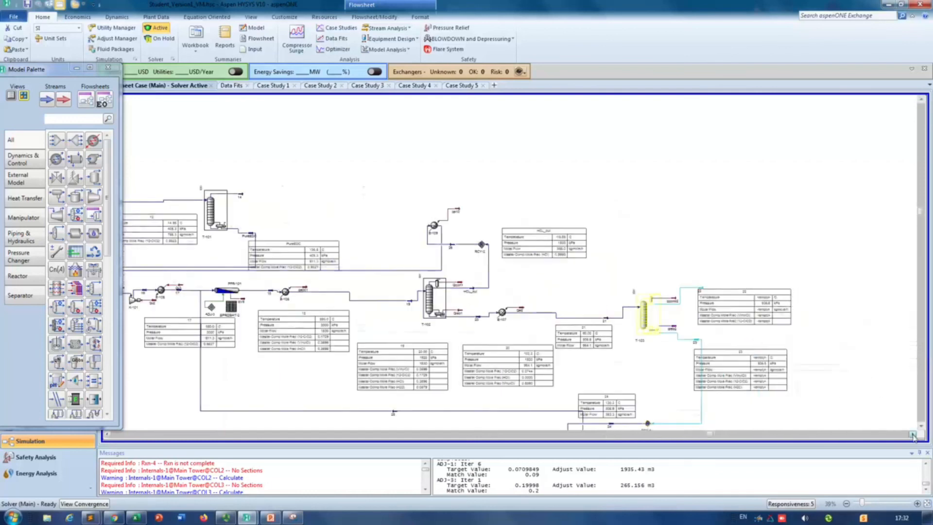
left_click(921, 426)
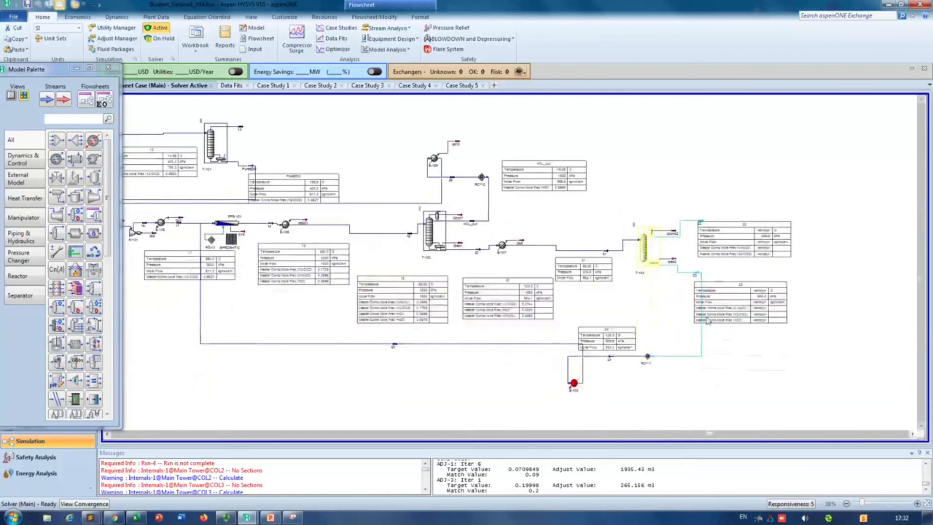
scroll(706, 321, "up", 4)
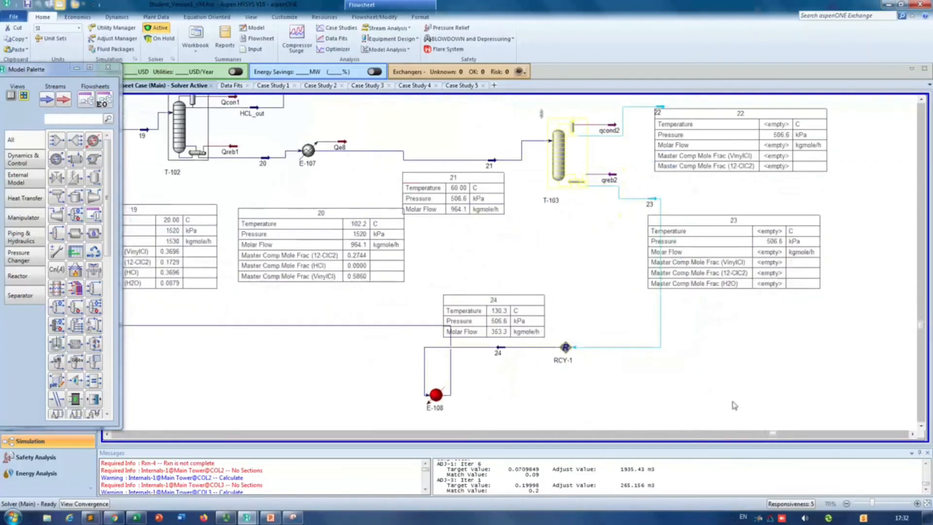
Step: Follow stream 25 back to the cracking section and inspect the feed section around reactors CRV-100 and PFR-100
left_click(109, 435)
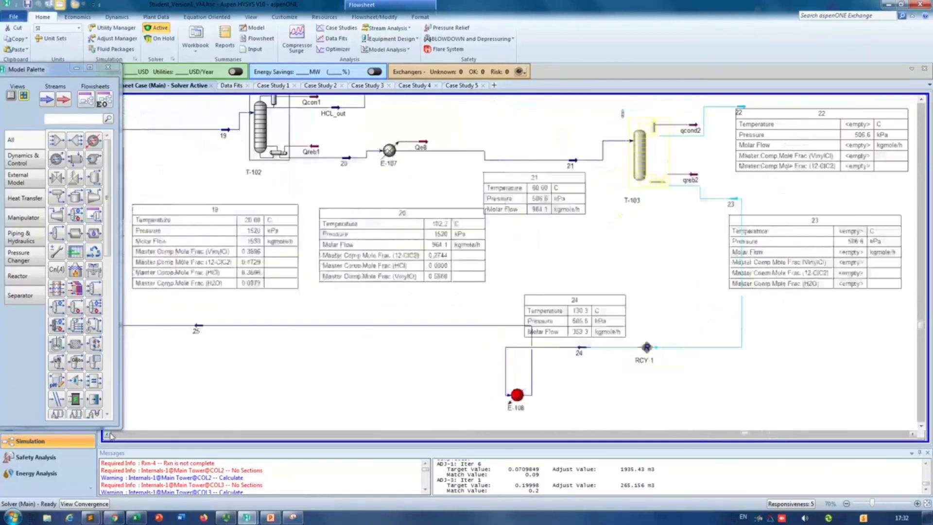
scroll(487, 348, "up", 5)
scroll(487, 348, "down", 5)
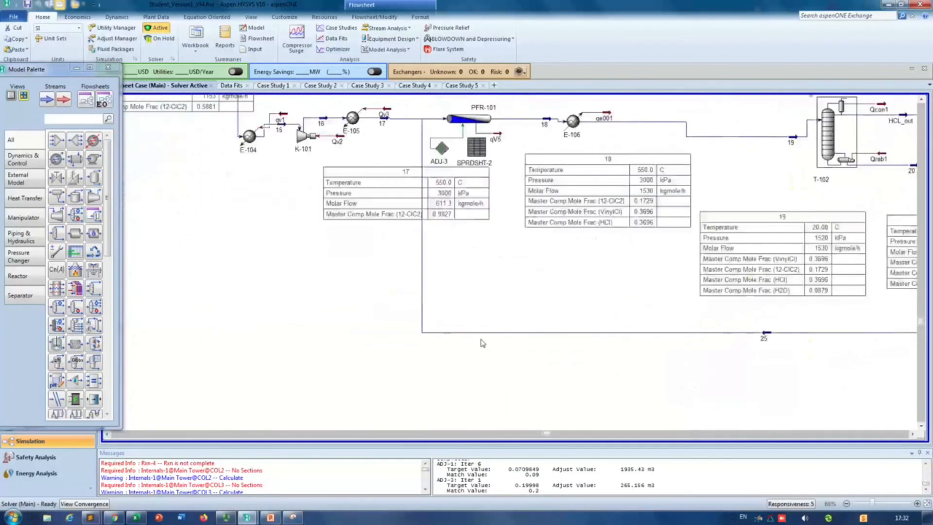
left_click(922, 100)
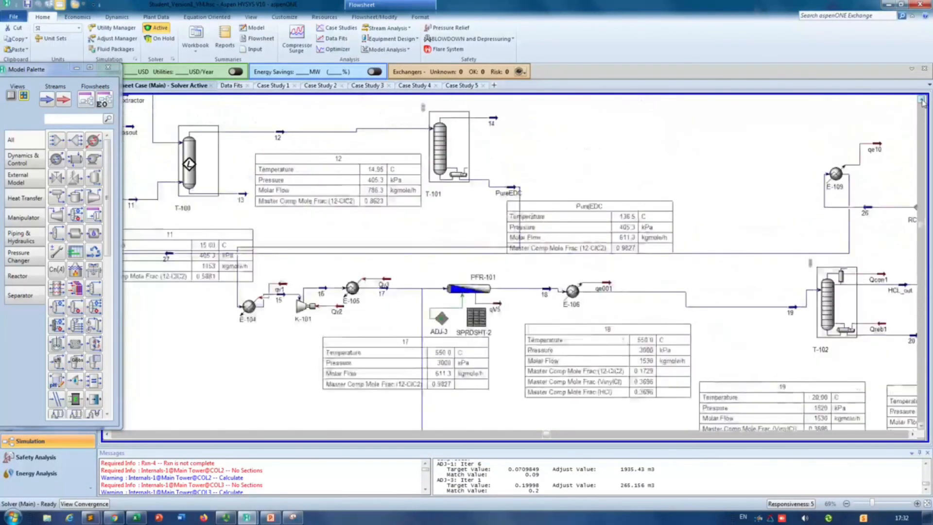
left_click(107, 434)
left_click(106, 434)
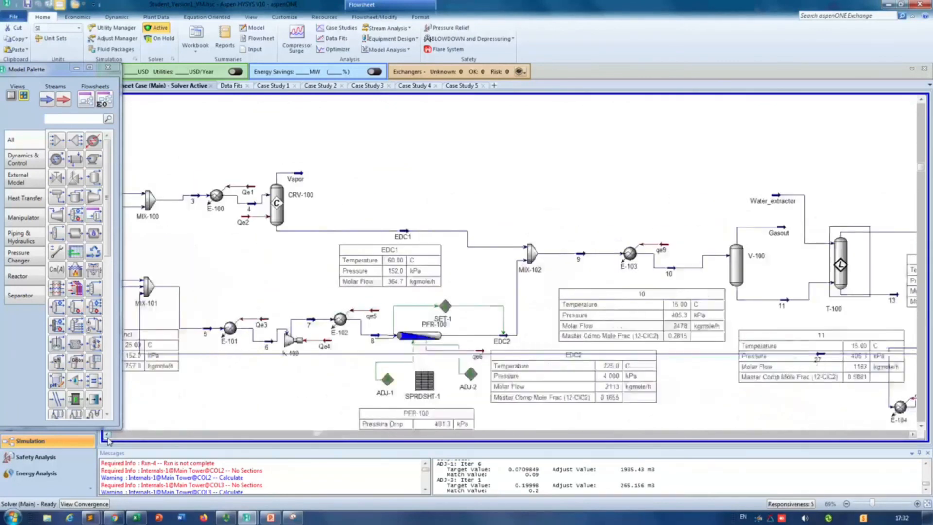
left_click(106, 434)
left_click(106, 435)
left_click(106, 435)
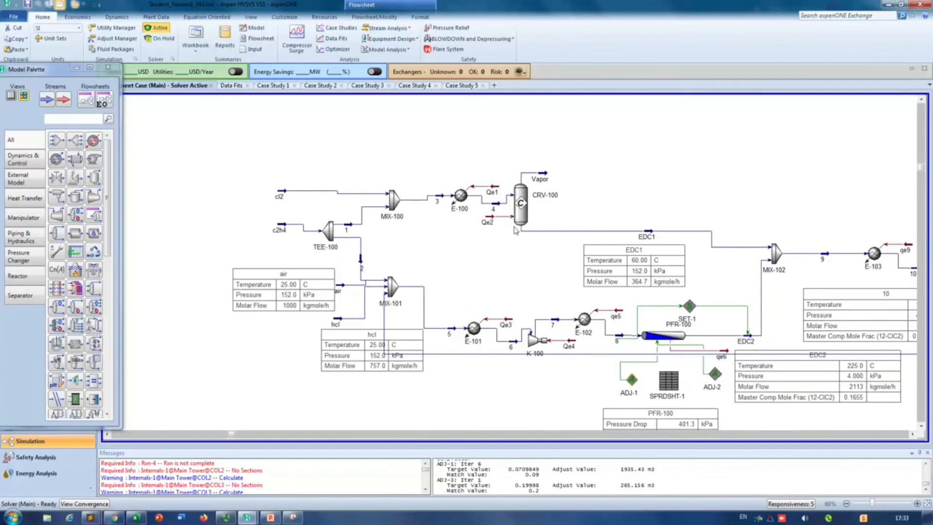
mouse_move(500, 197)
mouse_move(601, 237)
mouse_move(668, 341)
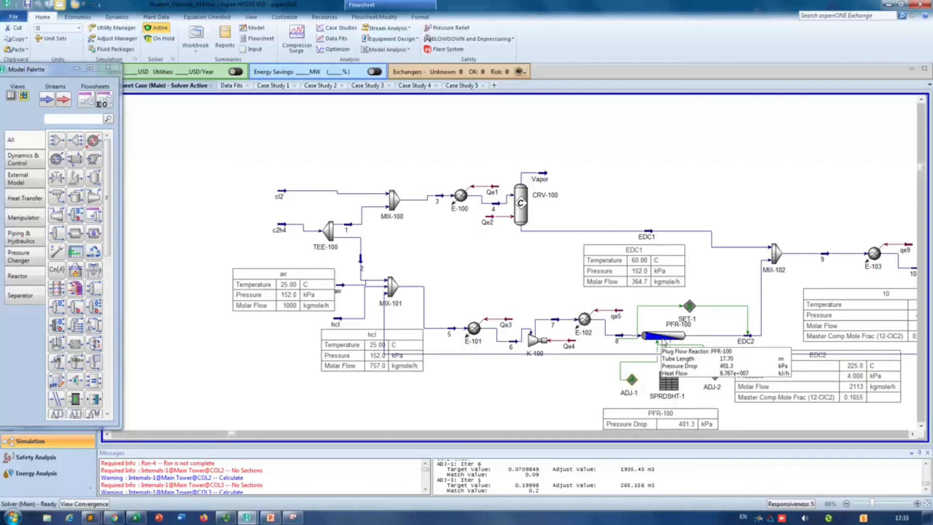
mouse_move(649, 358)
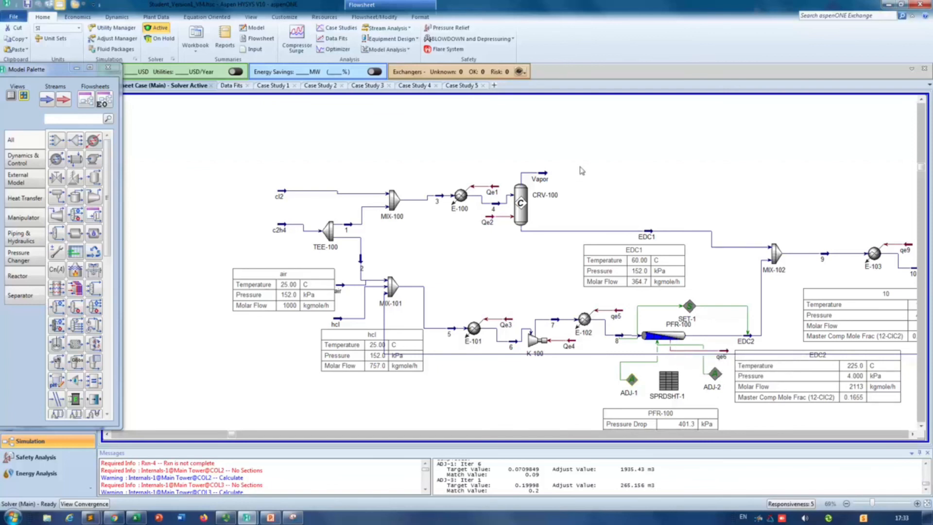
Step: Follow the process downstream from the EDC purification columns to column T-103 and its bottoms recycle through RCY-1
left_click(913, 435)
left_click(913, 435)
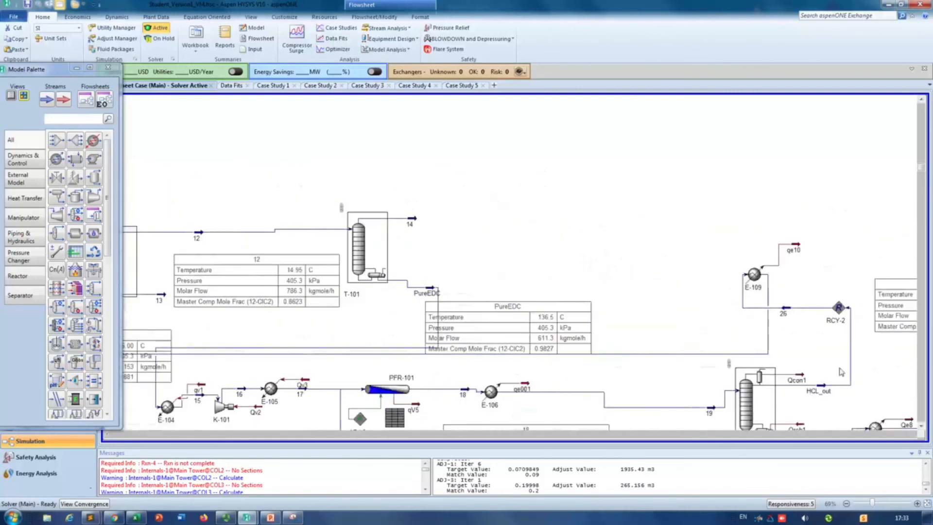
scroll(605, 251, "down", 2)
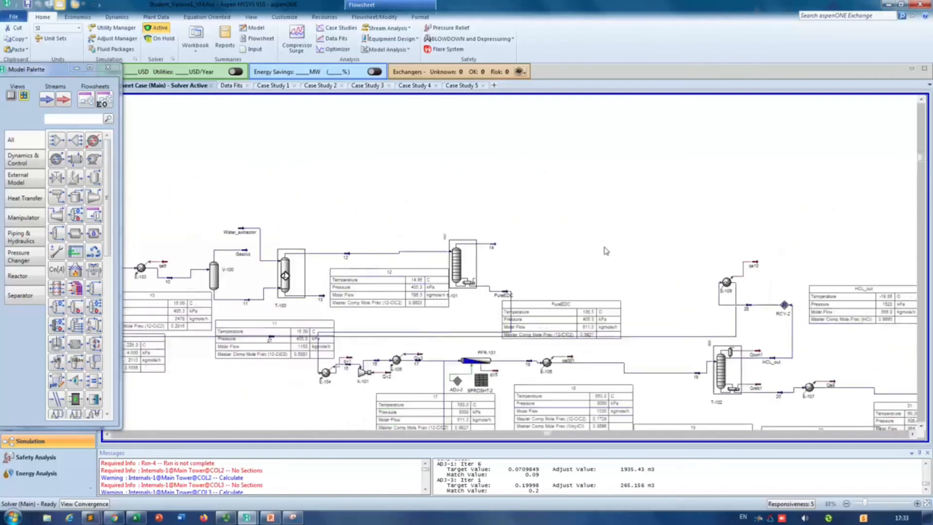
left_click(910, 436)
left_click(920, 428)
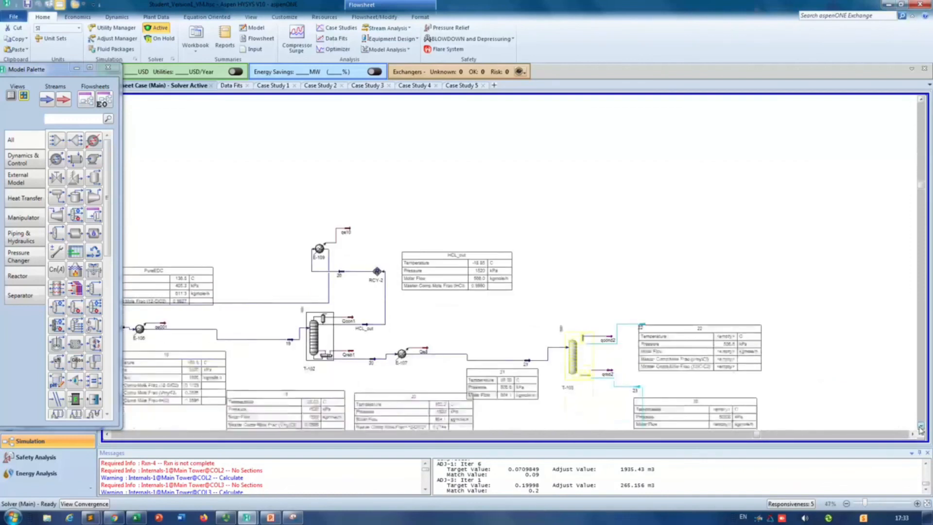
left_click(919, 428)
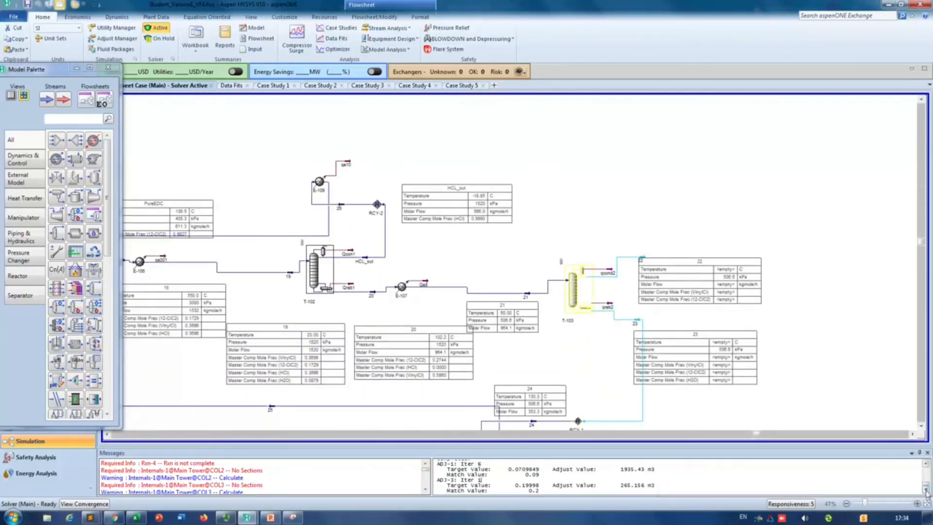
left_click(919, 428)
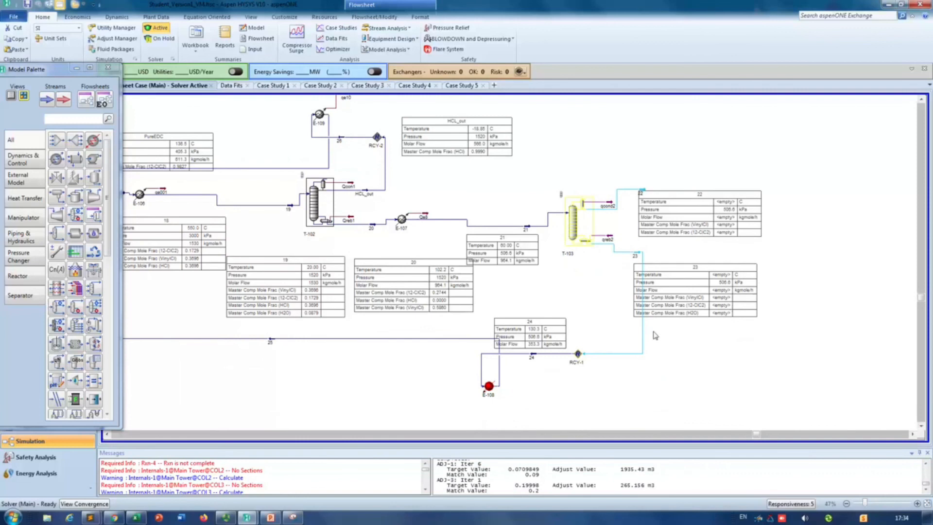
Step: Read through the status messages to the end to identify the unsolved streams and unit operations
left_click(425, 489)
left_click(426, 490)
left_click(426, 490)
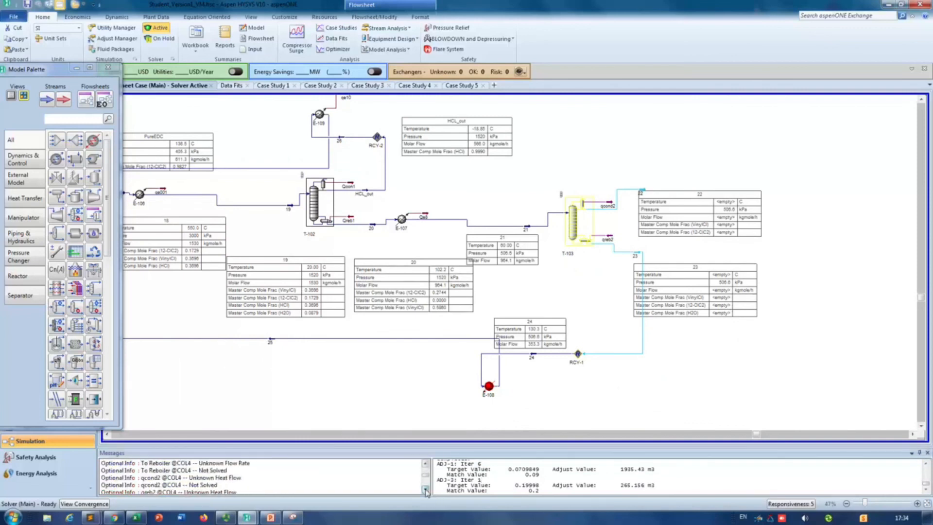
left_click(426, 490)
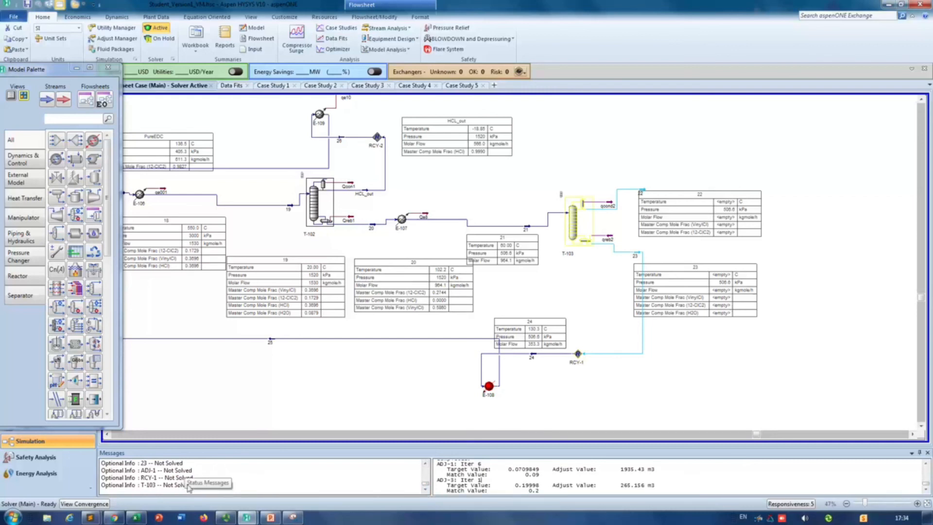
Step: Check column T-103 with its feed stream 21 and overhead stream 22, open the column's properties and run its solver
left_click(574, 224)
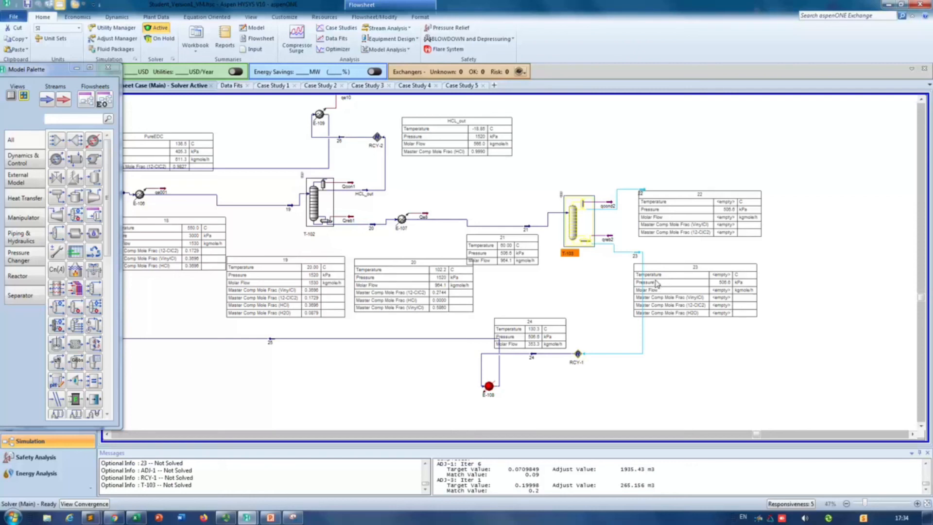
mouse_move(533, 230)
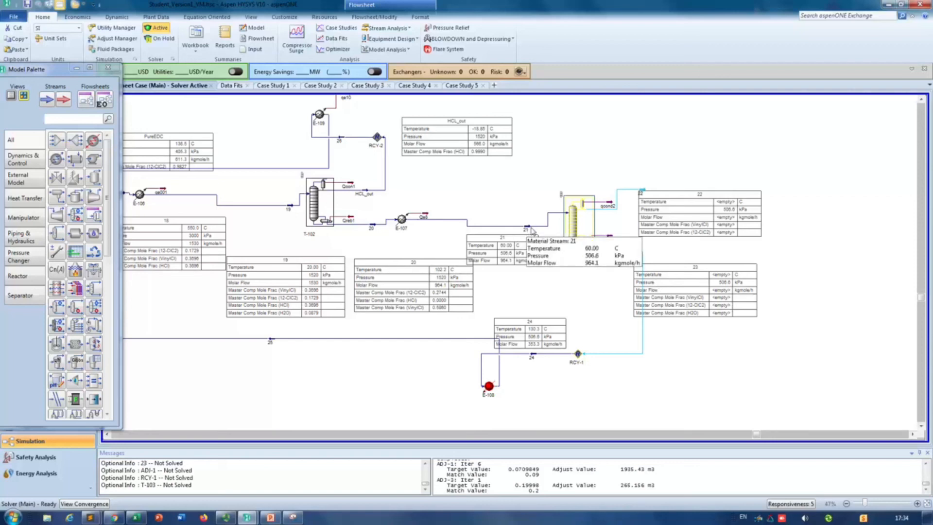
left_click(533, 231)
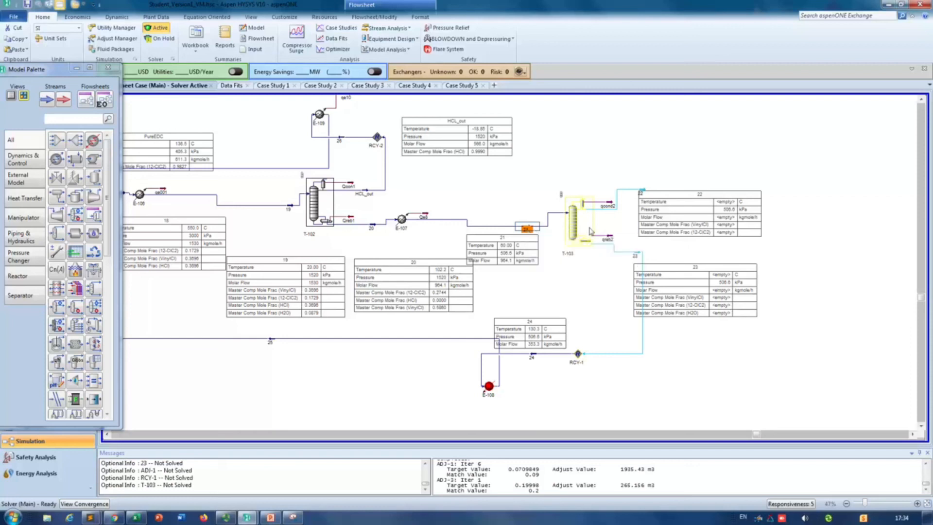
left_click(642, 191)
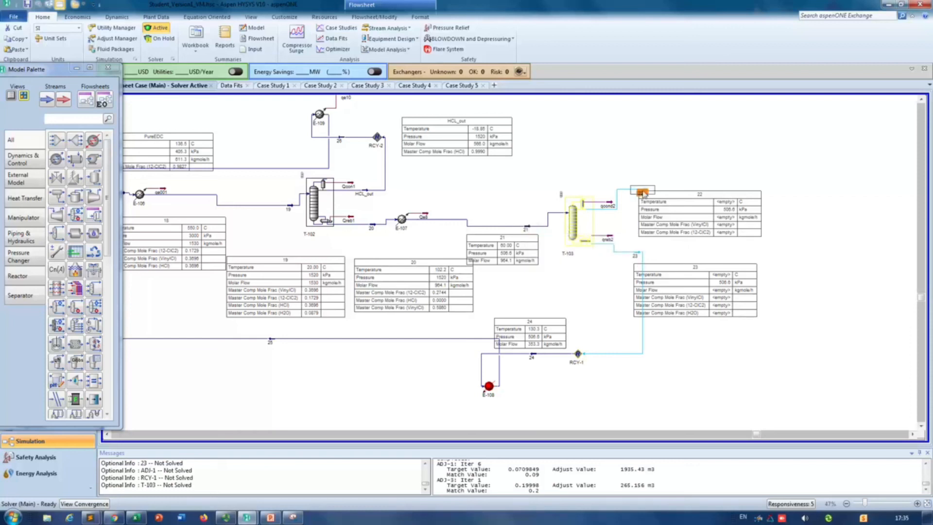
double_click(590, 225)
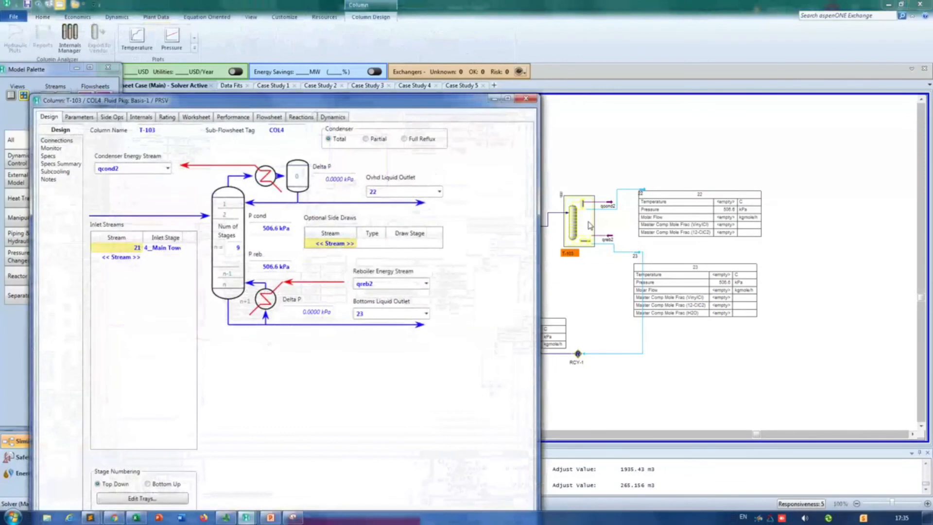
left_click_drag(378, 103, 386, 41)
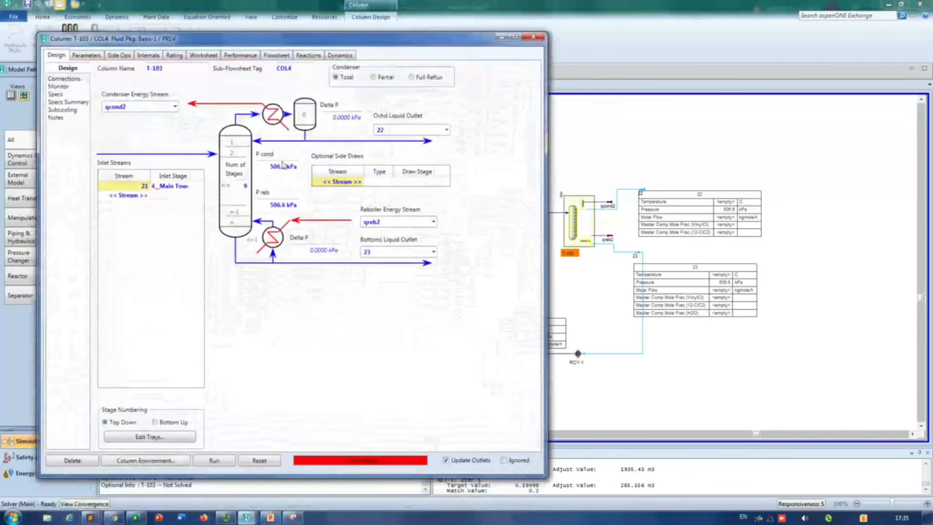
left_click(218, 462)
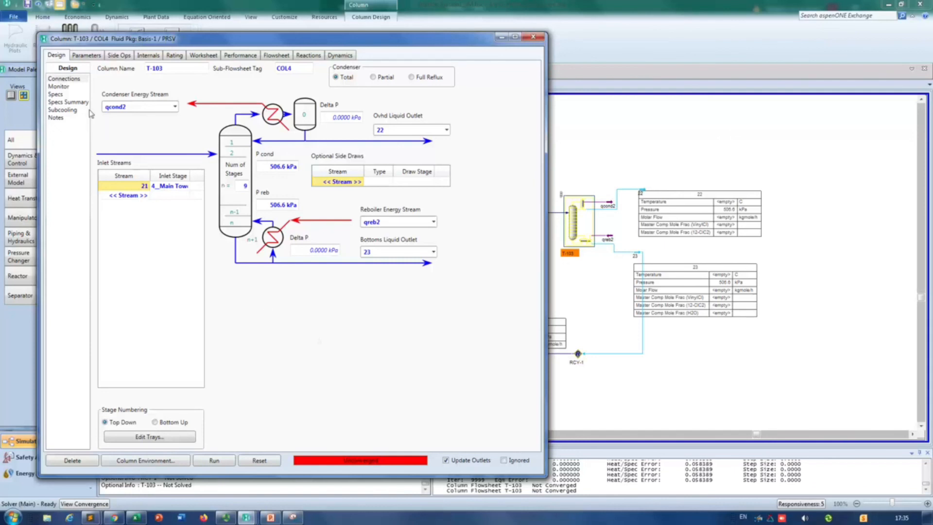
Step: Review column T-103's specifications, iteration history and temperature profile, and close the column
left_click(66, 94)
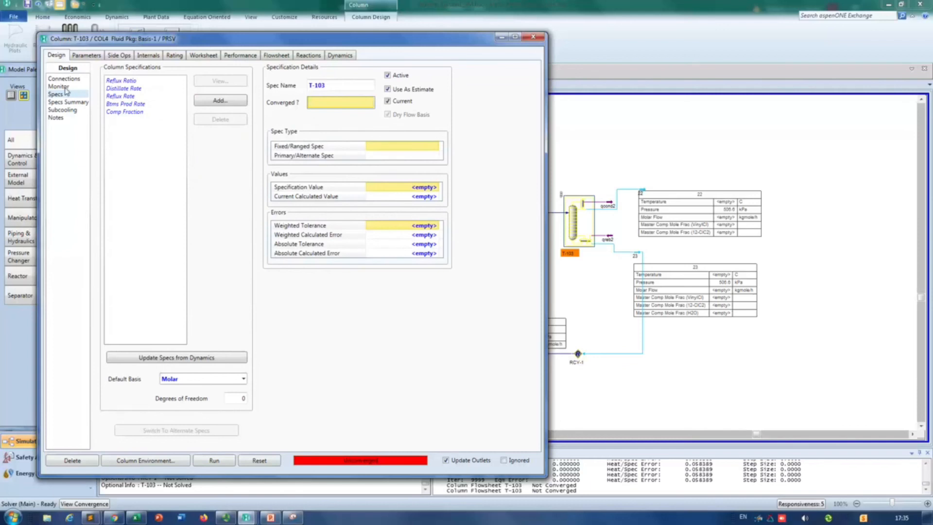
left_click(65, 88)
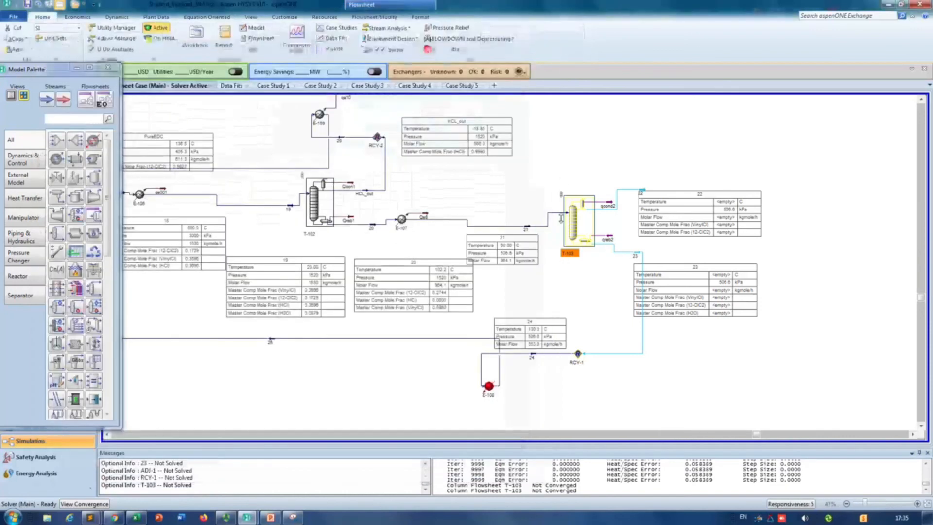
left_click(533, 37)
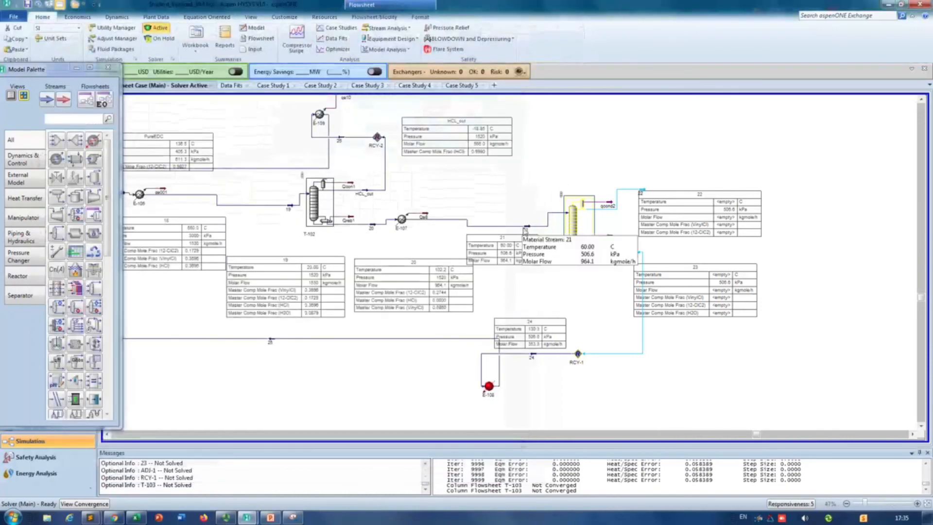
Step: Open the flowsheet table of stream 21 for adding variables, filtered to mole fractions with Master Comp Mole Frac expanded
left_click(525, 229)
right_click(469, 224)
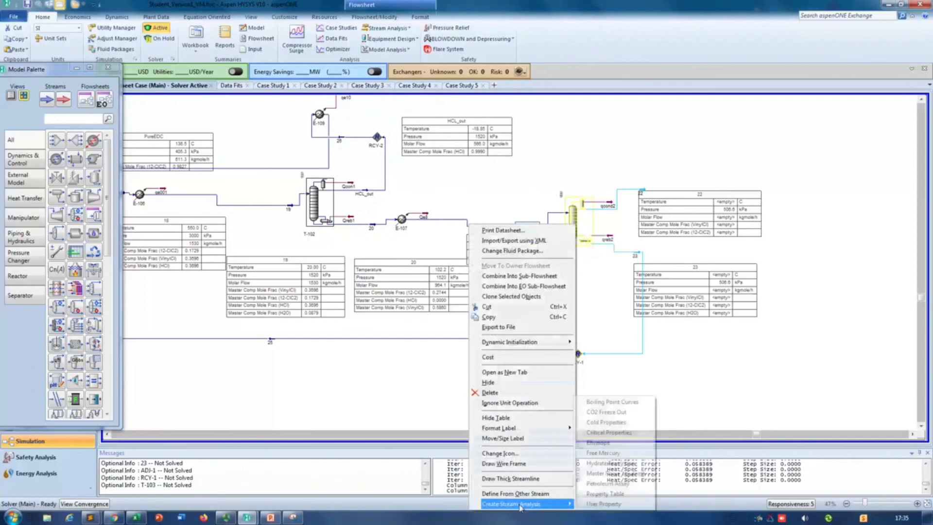
left_click(502, 201)
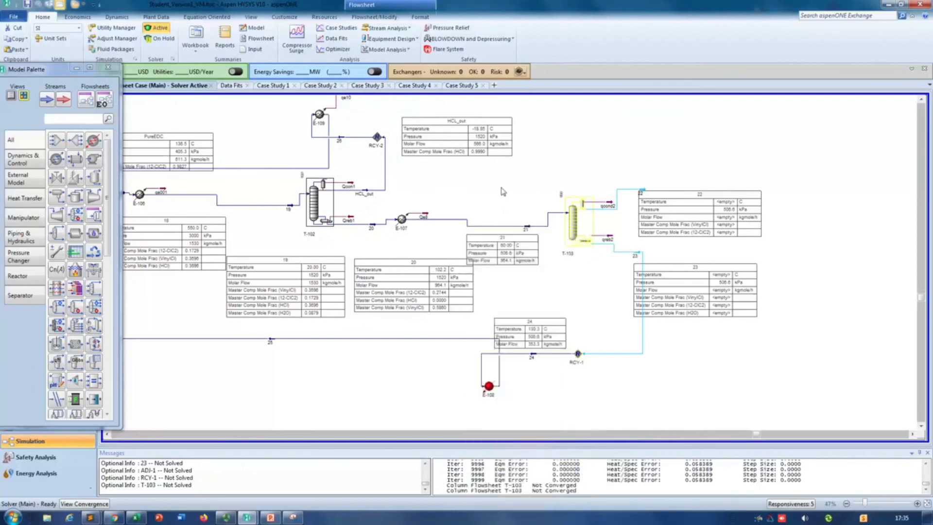
double_click(504, 248)
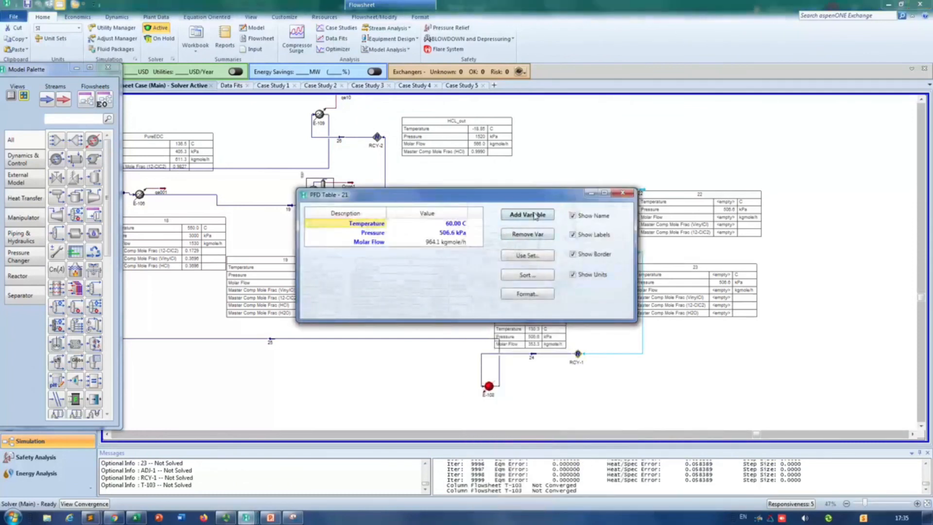
left_click(532, 215)
scroll(423, 292, "down", 3)
scroll(424, 292, "down", 15)
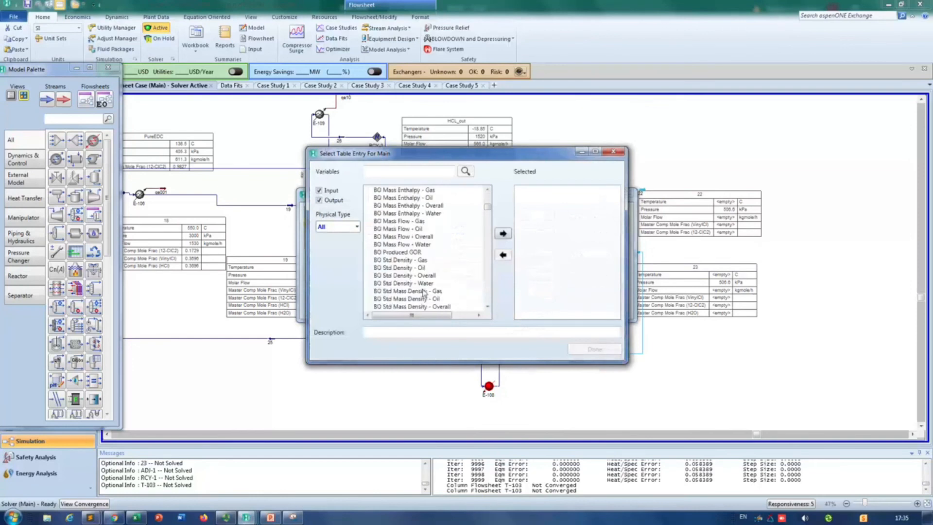
left_click(352, 227)
left_click(338, 309)
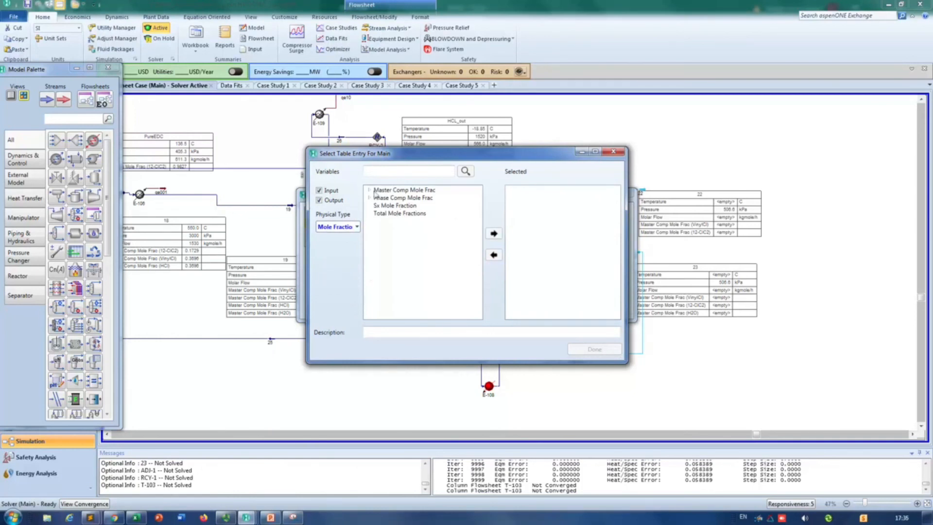
left_click(371, 190)
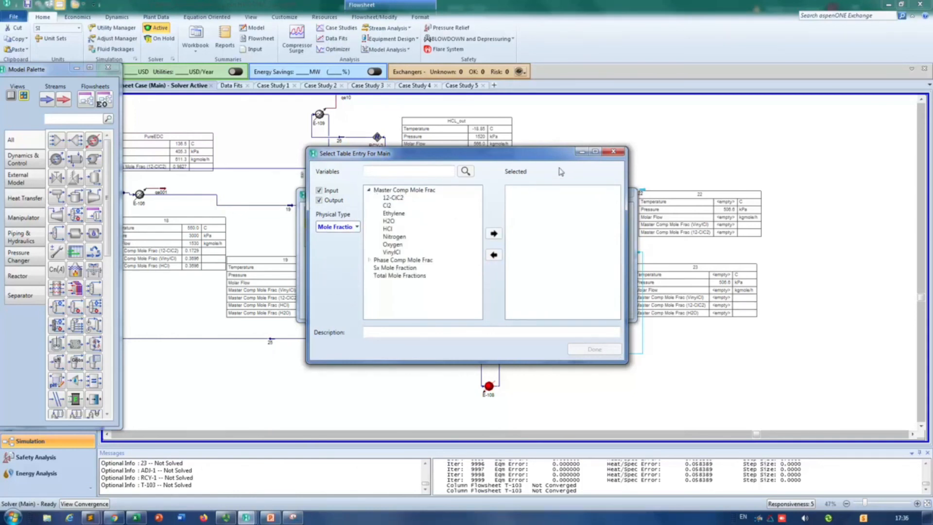
left_click_drag(538, 157, 474, 154)
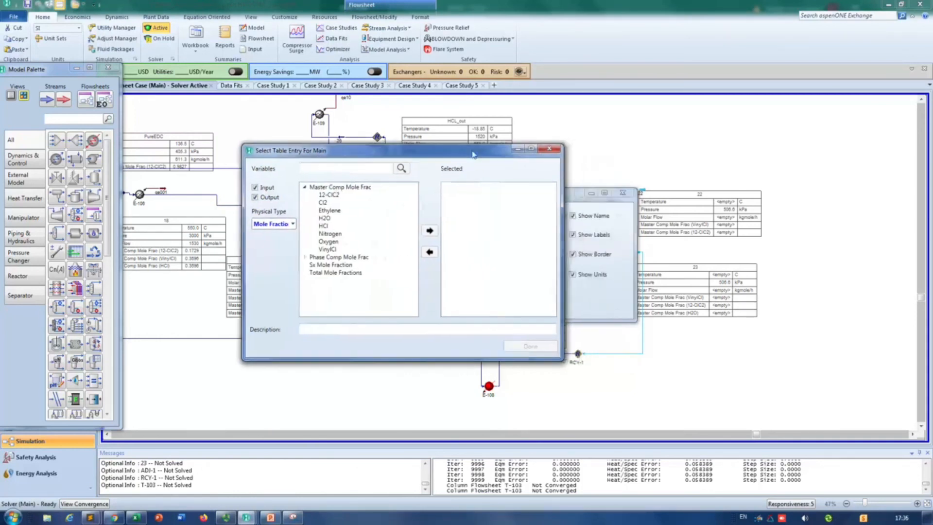
left_click(573, 200)
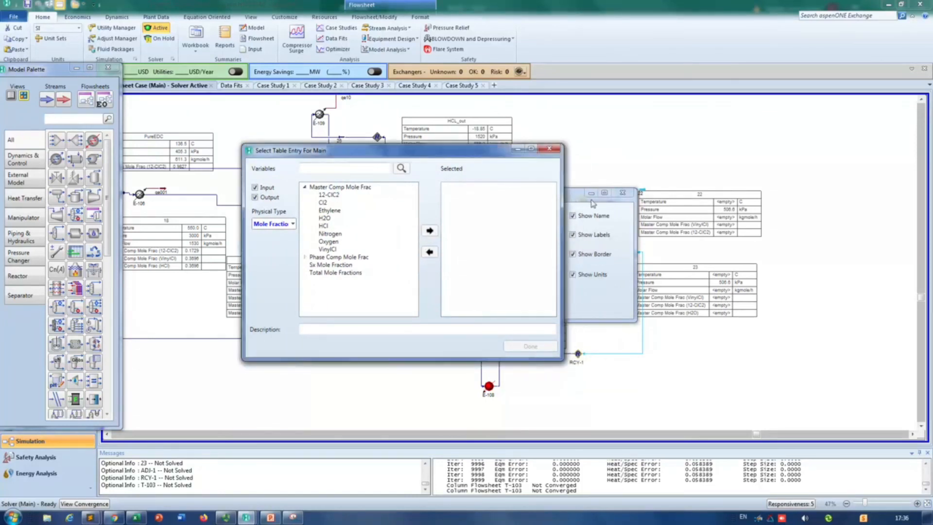
Step: Add the Master Comp Mole Frac of VinylCl, 12-ClC2, H2O and HCl to stream 21's table
left_click(328, 249)
left_click(429, 230)
left_click(328, 194)
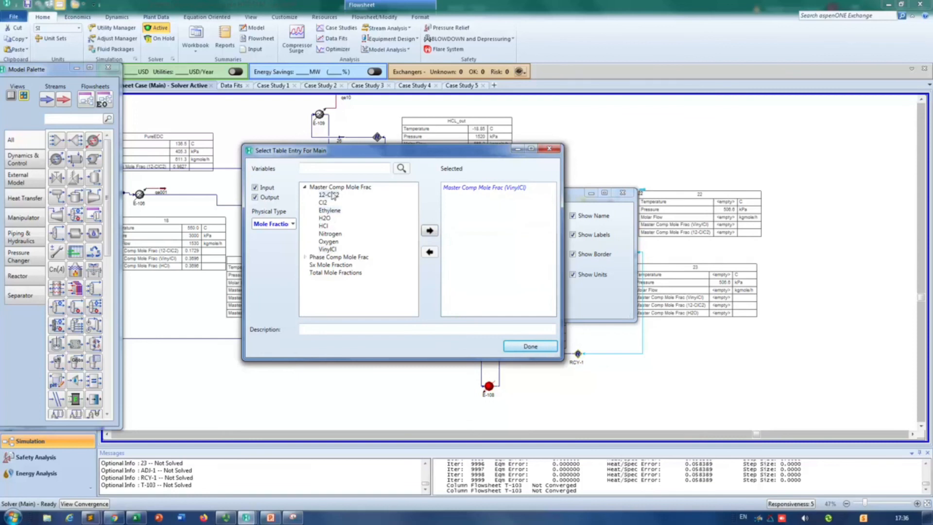
left_click(430, 230)
left_click(324, 217)
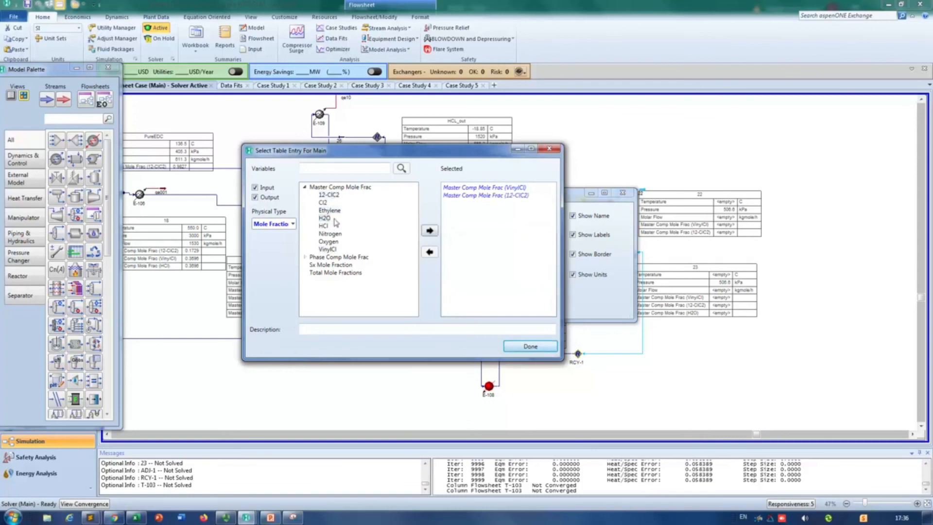
left_click(430, 230)
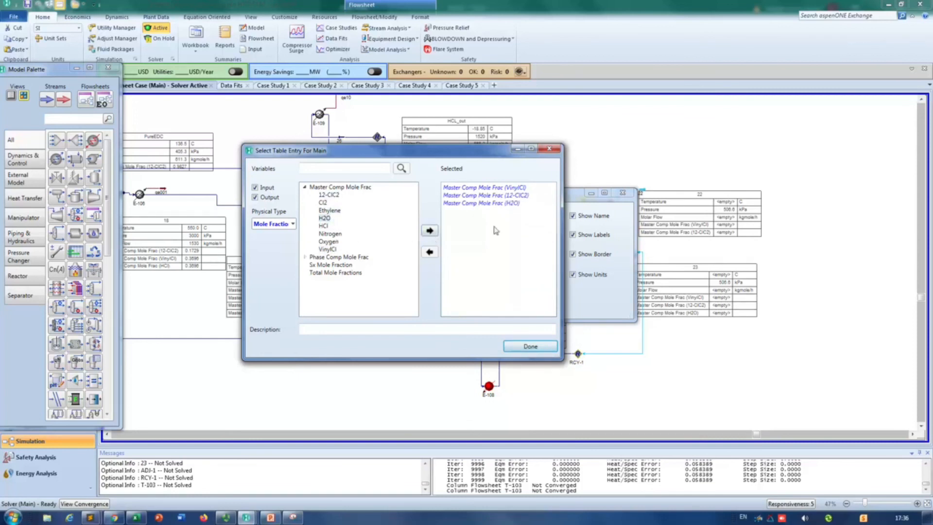
left_click(327, 226)
left_click(430, 230)
left_click(530, 346)
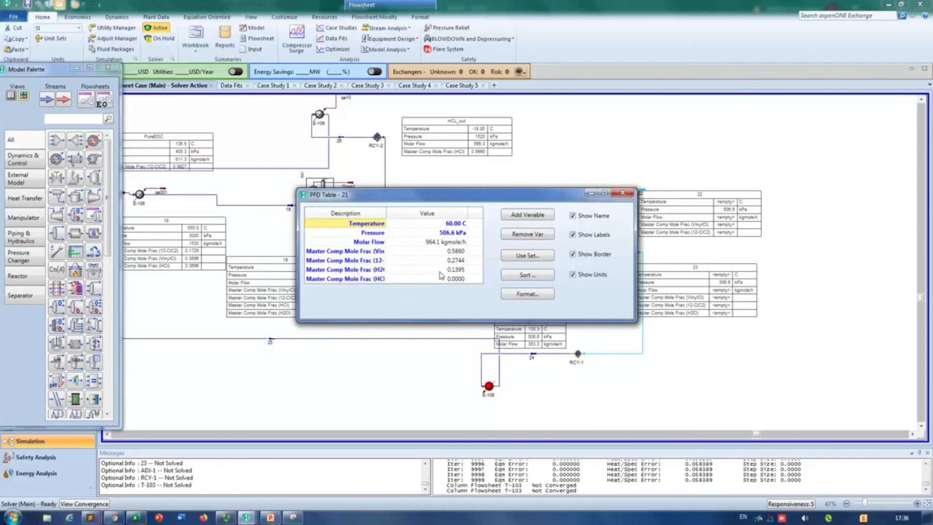
left_click(623, 192)
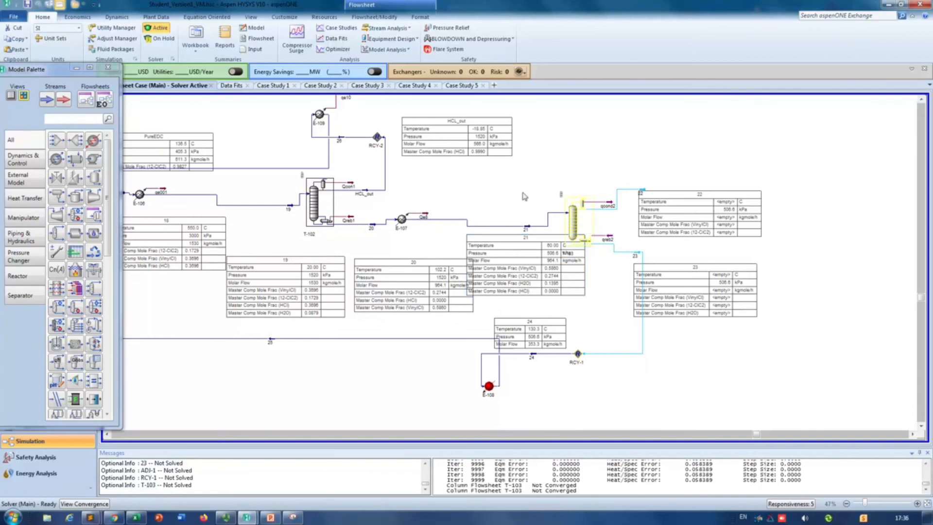
Step: Try a temperature of 70 °C for stream 21 and check column T-103's convergence
double_click(527, 227)
left_click(285, 167)
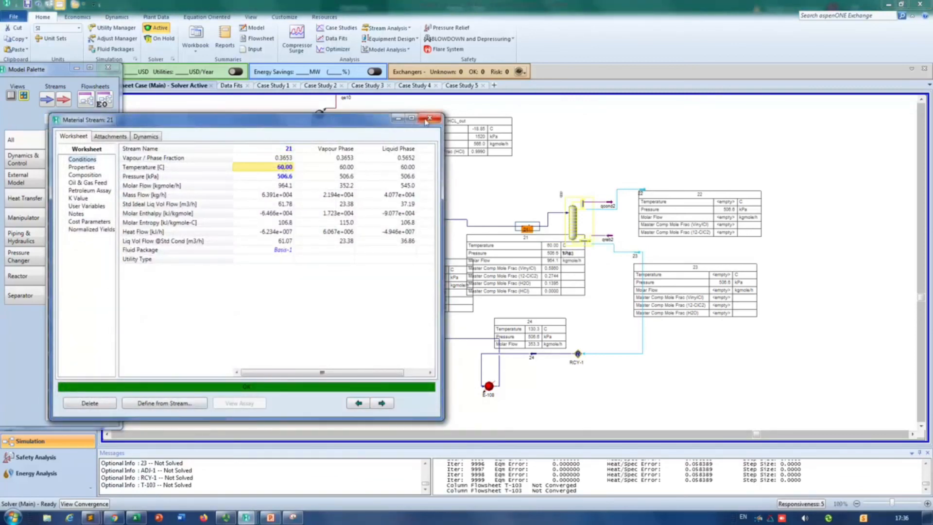
left_click(287, 168)
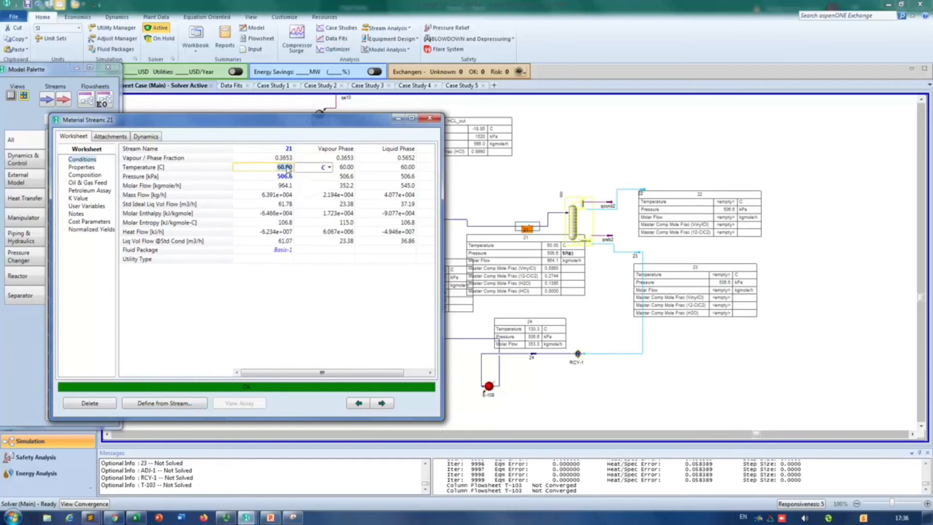
type("70")
key("Return")
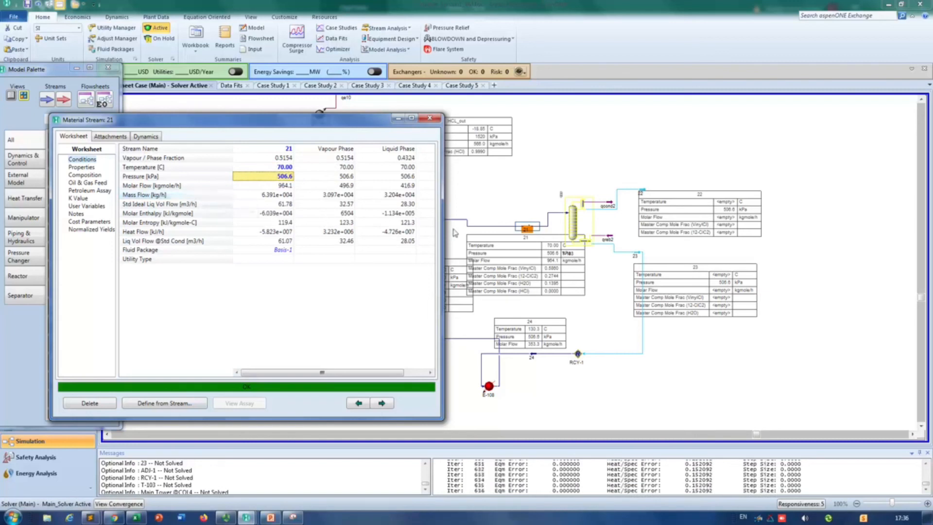
left_click(430, 118)
double_click(574, 223)
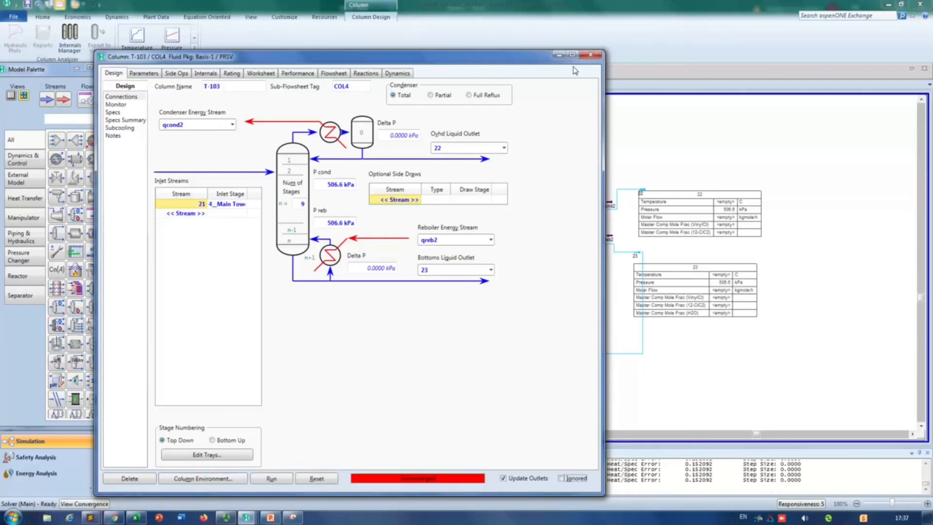
left_click(590, 54)
Step: Set stream 21's temperature back to 60 °C and close the stream
double_click(533, 227)
left_click(243, 137)
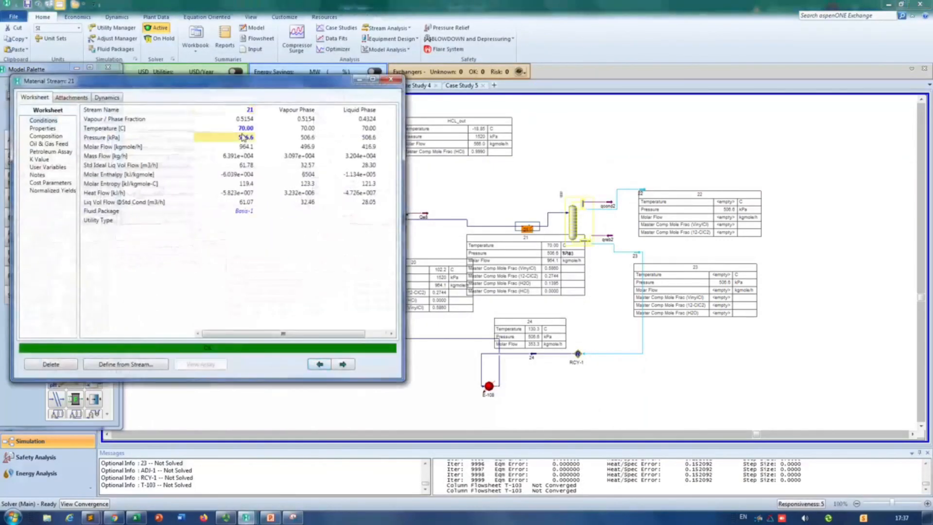
left_click(243, 129)
type("60")
key("Return")
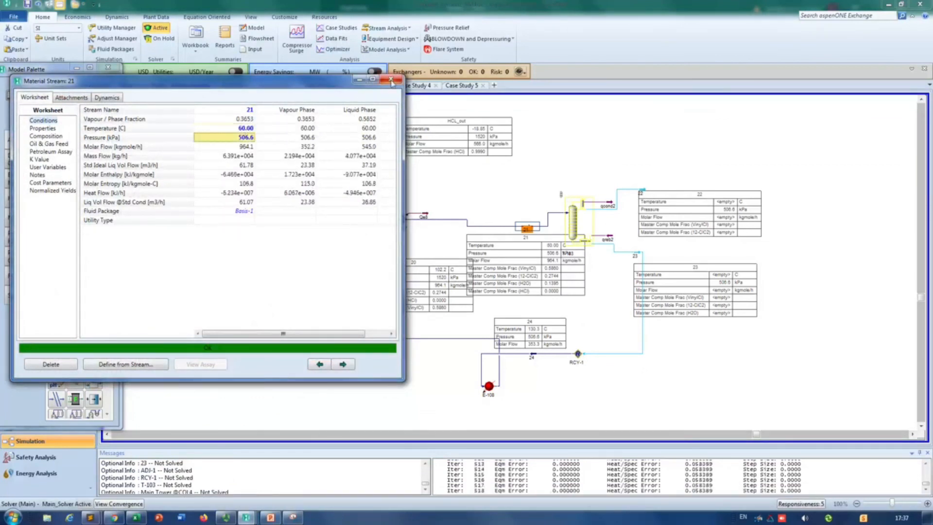
left_click(390, 79)
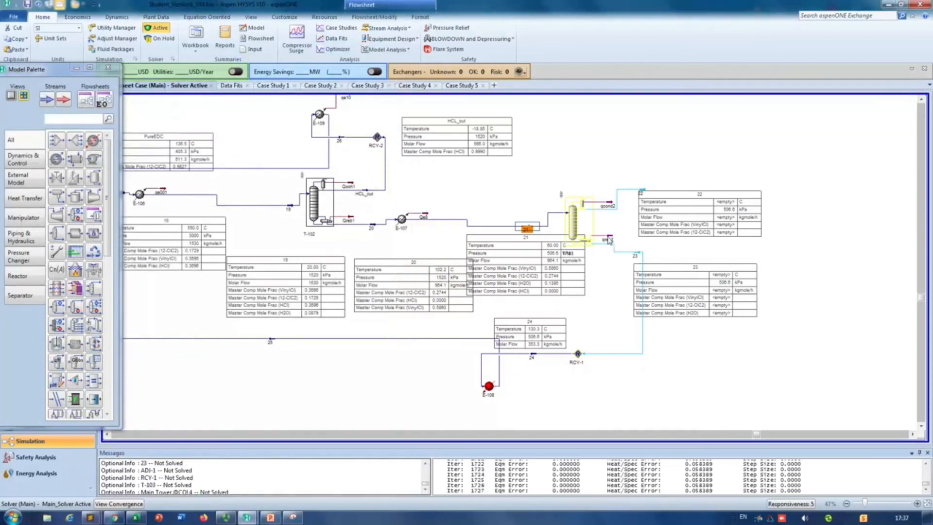
Step: Move stream 21's table clear of the neighbouring stream 20 table
left_click_drag(558, 280, 578, 295)
left_click(579, 135)
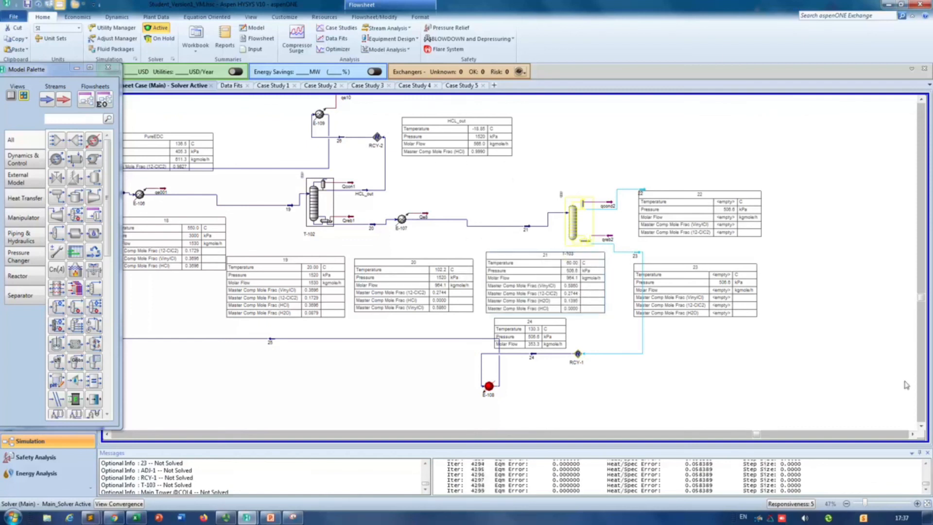
Step: Inspect the HCl recycle line from RCY-2, checking stream 26 and the connections of cooler E-109
left_click(108, 435)
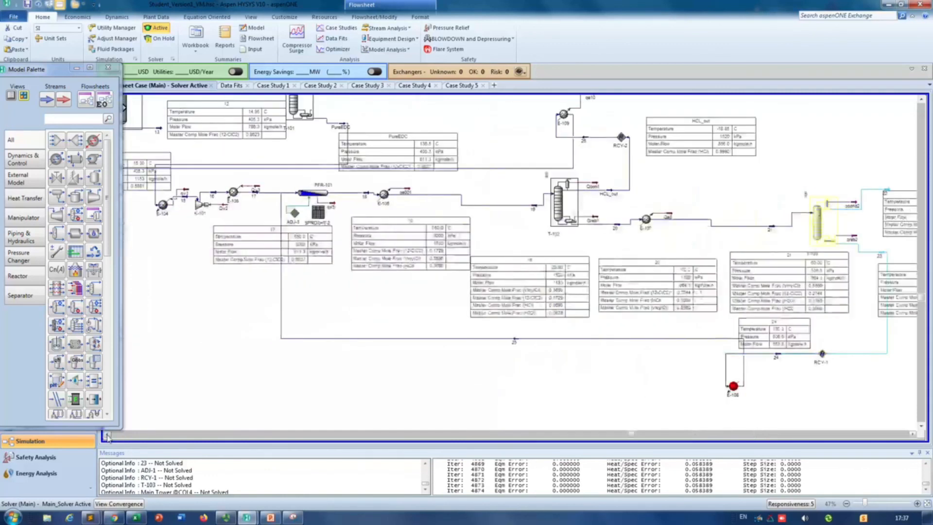
left_click(922, 100)
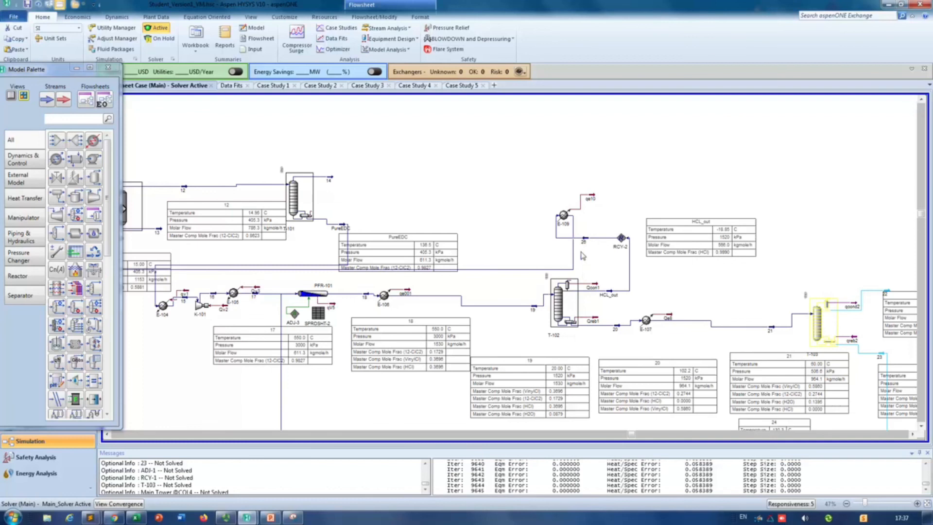
mouse_move(586, 242)
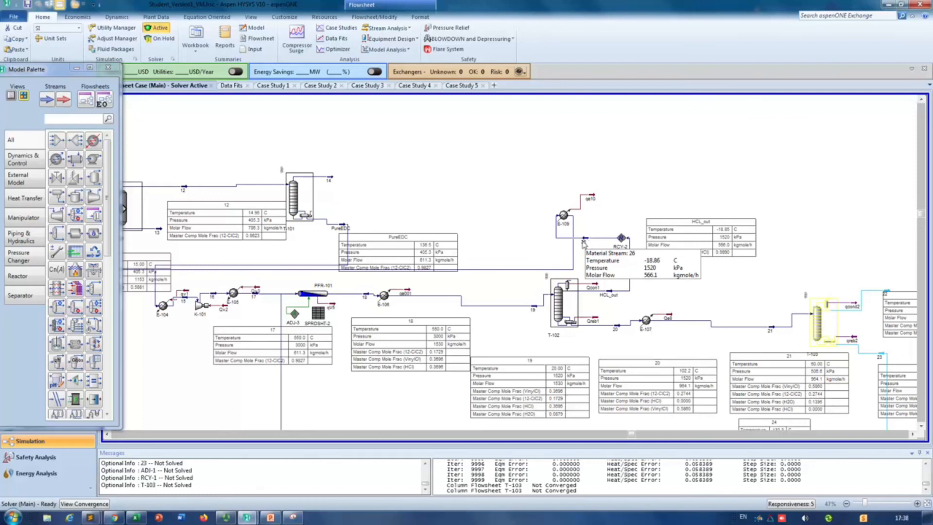
mouse_move(578, 245)
left_mouse_down()
mouse_move(605, 247)
mouse_move(578, 247)
left_mouse_up()
double_click(563, 215)
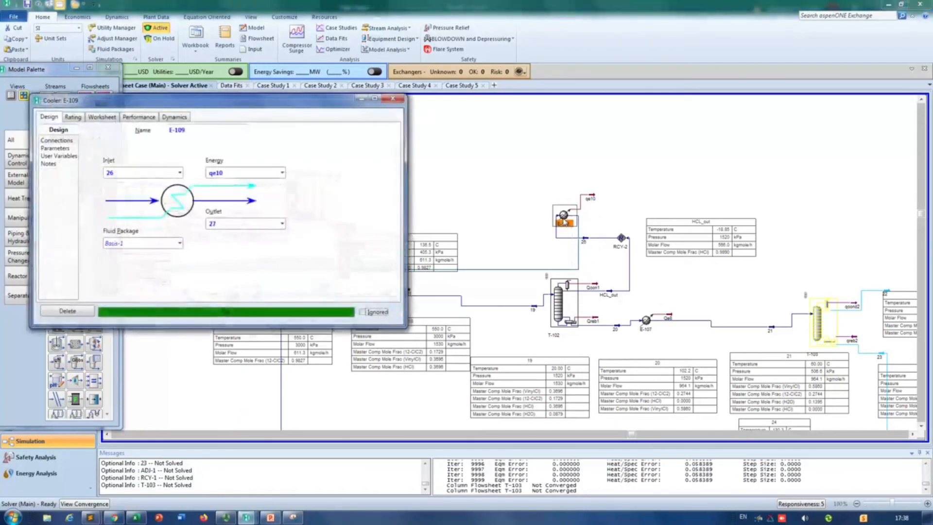
left_click(393, 99)
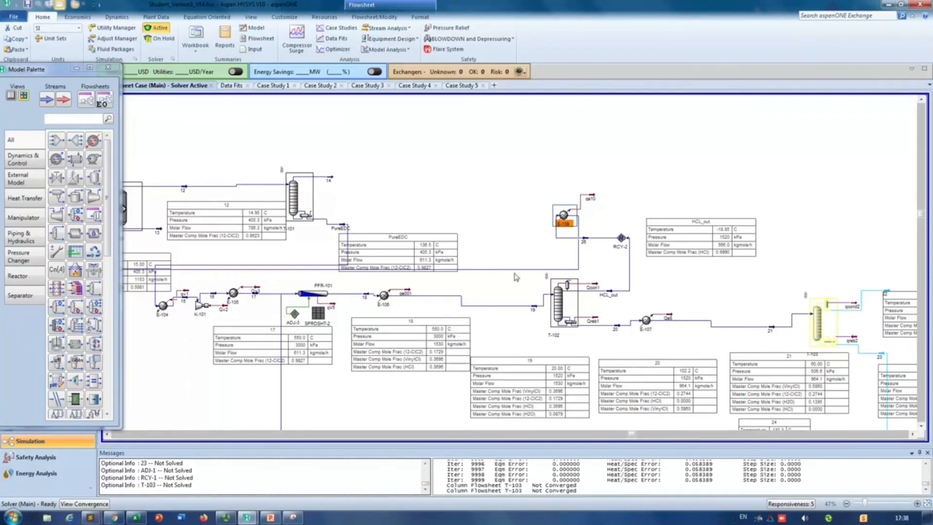
Step: Reroute the line of recycle stream 27 above the EDC purification equipment and check the stream's conditions
mouse_move(521, 273)
left_click_drag(525, 271, 532, 254)
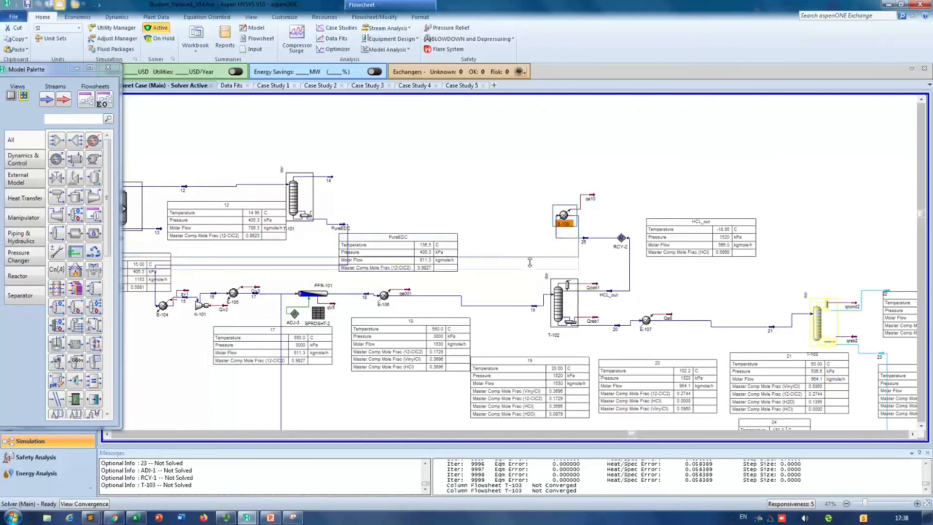
left_click_drag(631, 434, 494, 430)
left_click_drag(383, 273, 384, 141)
double_click(379, 138)
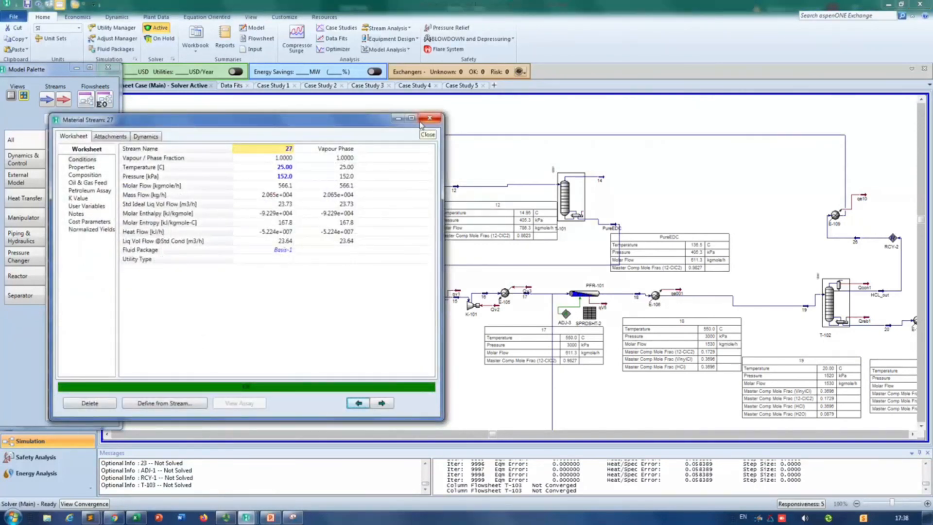
left_click(428, 119)
Step: Delete stream 27 to open the HCl recycle and check how column T-103 solves
mouse_move(384, 141)
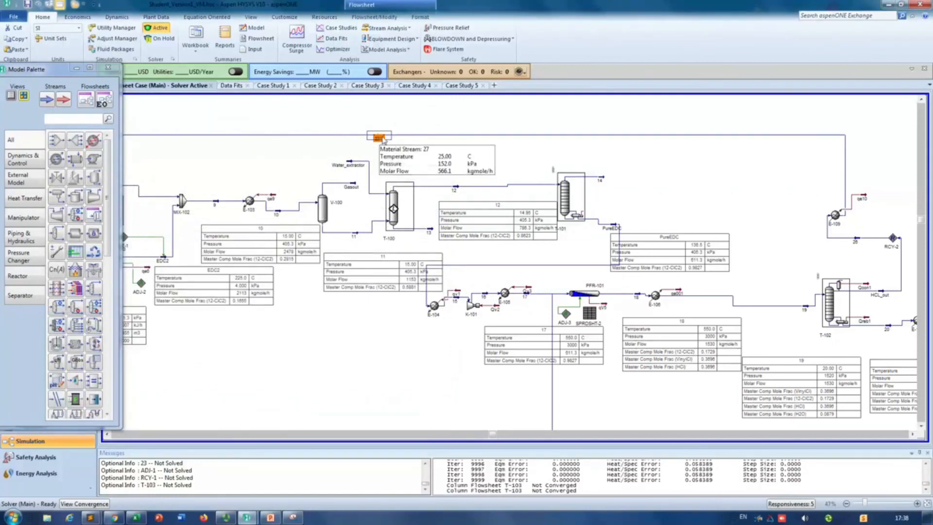
key("Delete")
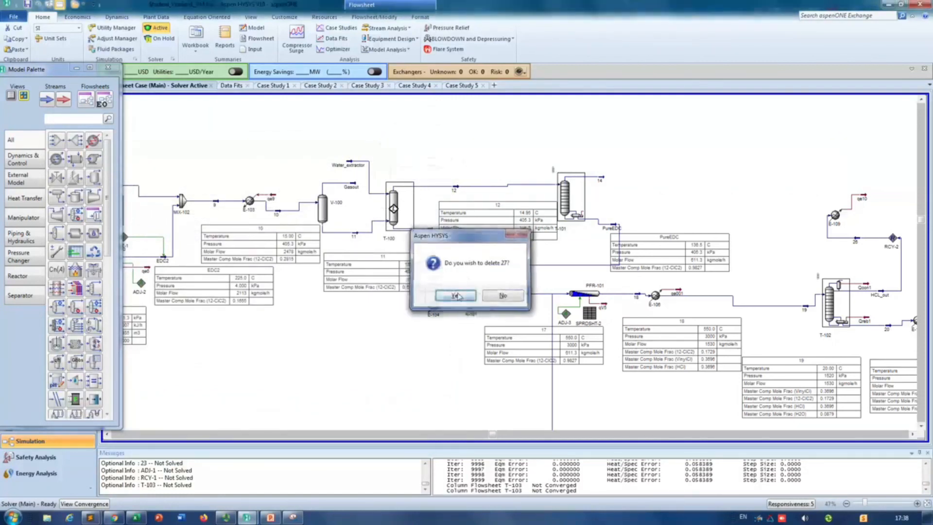
left_click(454, 294)
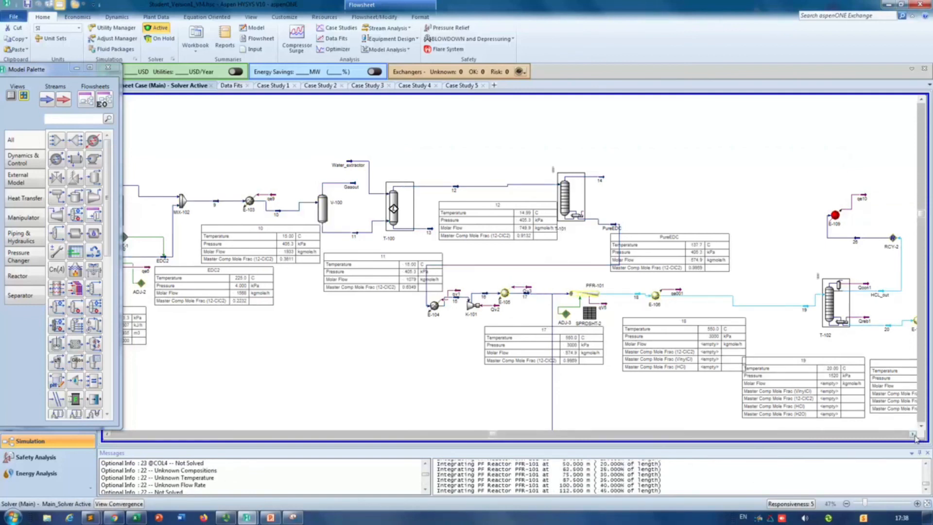
left_click(913, 434)
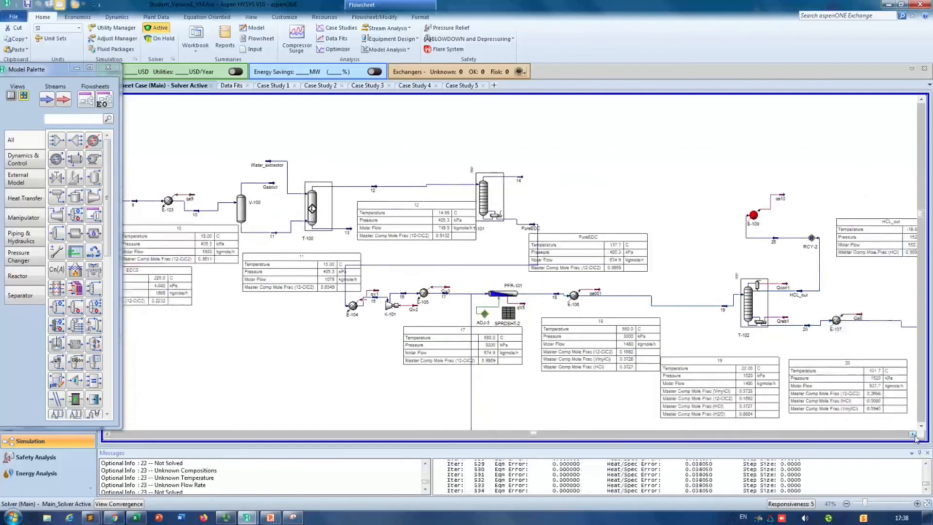
left_click(913, 434)
left_click(913, 434)
left_click(913, 434)
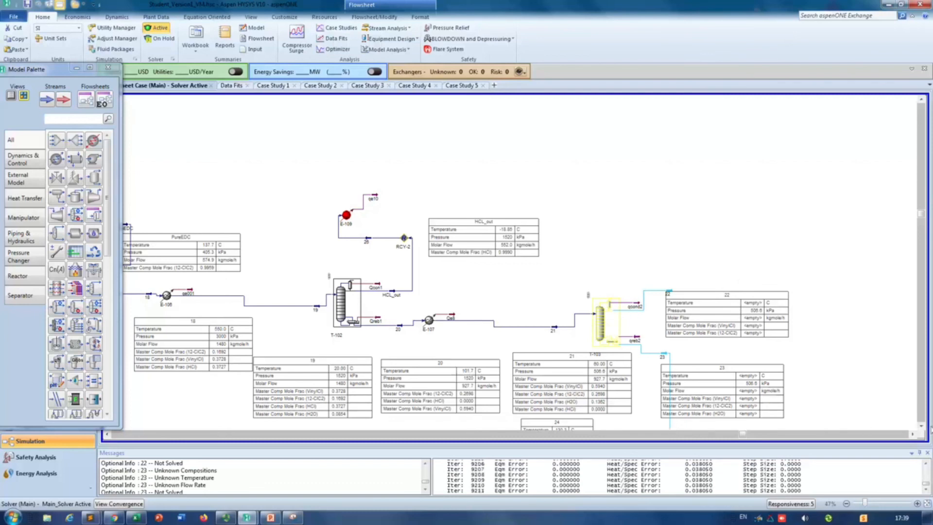
Step: Switch to the PowerPoint presentation, review the Distillation column 2 slide comparing T-103 before and after recycling, and return to the HYSYS flowsheet
left_click(271, 518)
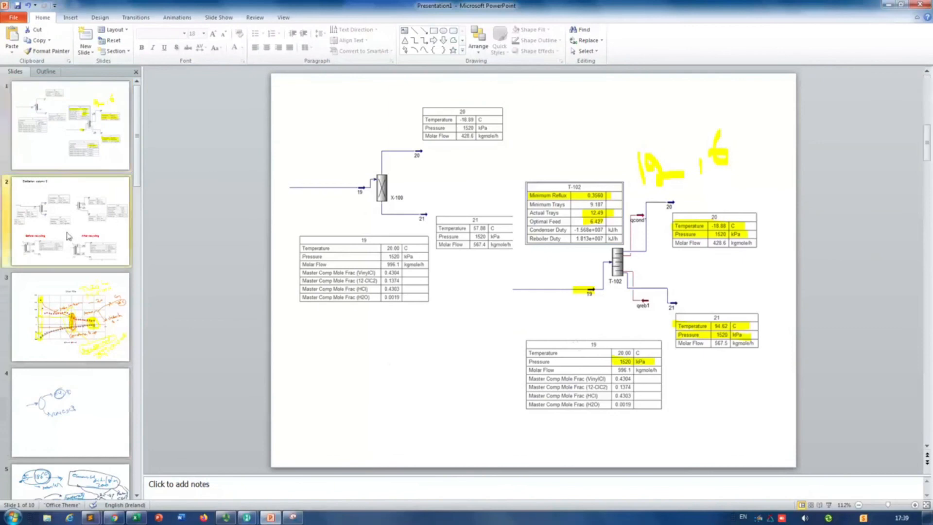
left_click(64, 188)
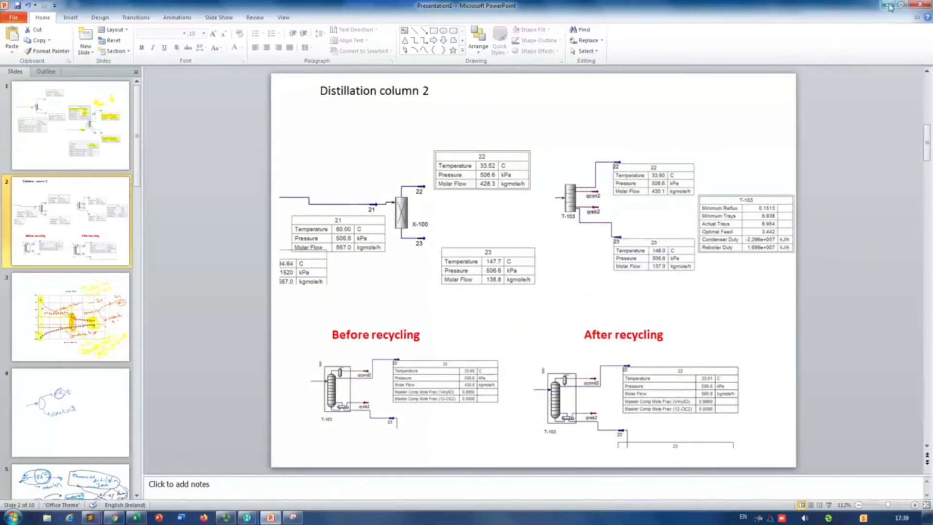
key("alt+Tab")
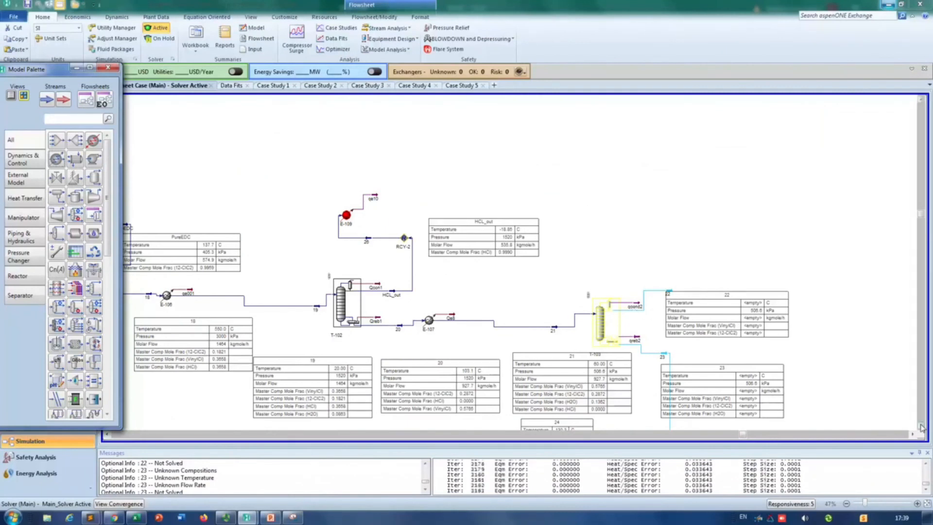
Step: Move the Model Palette clear of the navigation tree and check the T-103 and RCY-1 section of the flowsheet while it solves
scroll(922, 428, "down", 3)
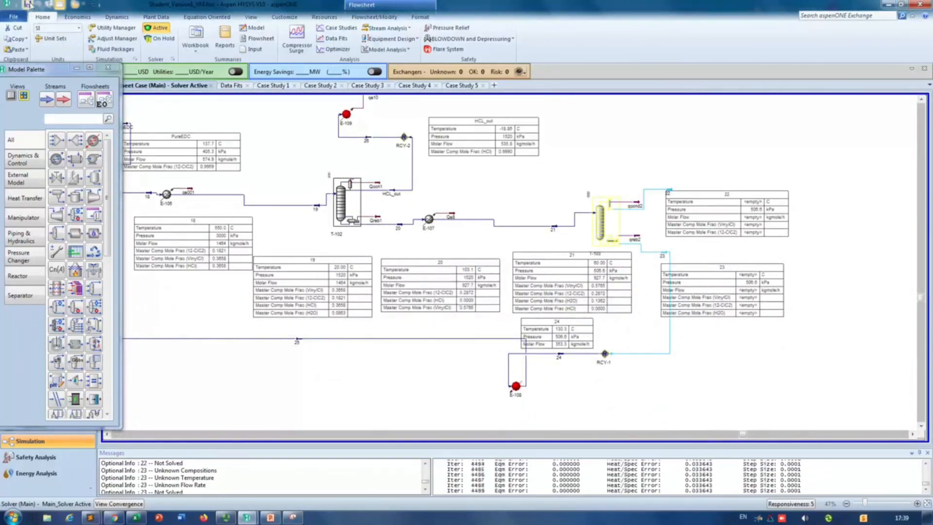
left_click_drag(46, 72, 223, 80)
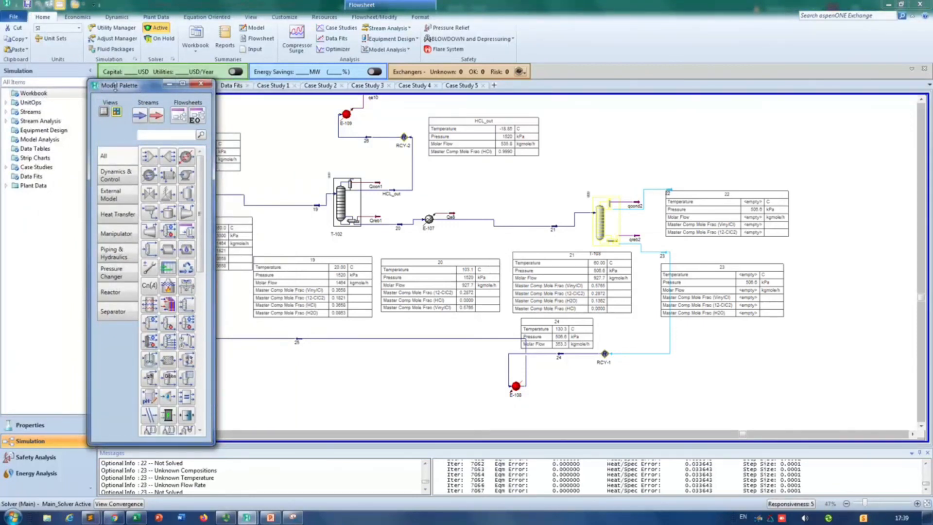
left_click(147, 156)
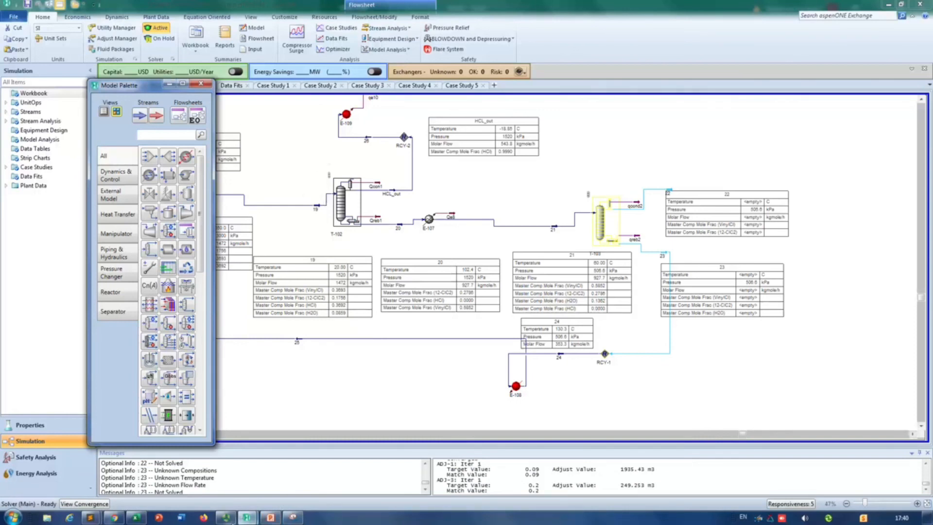
mouse_move(226, 519)
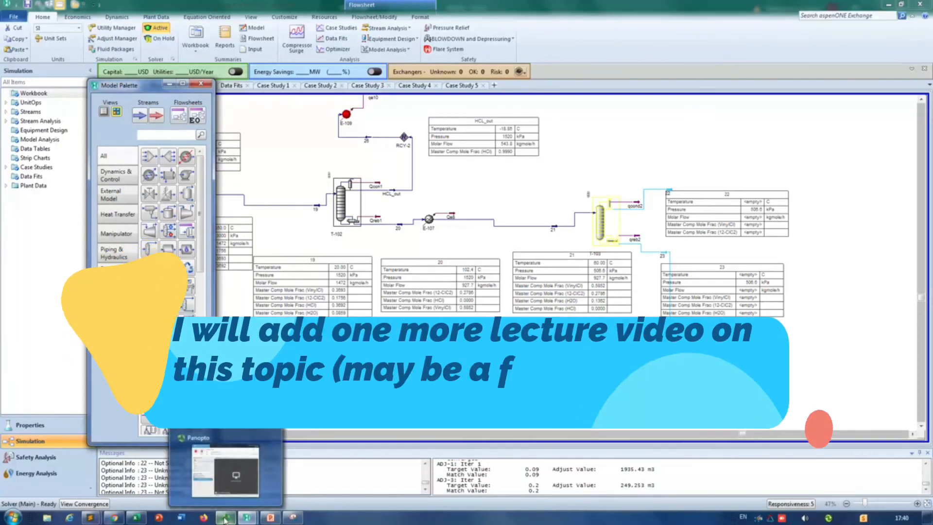
left_click(226, 519)
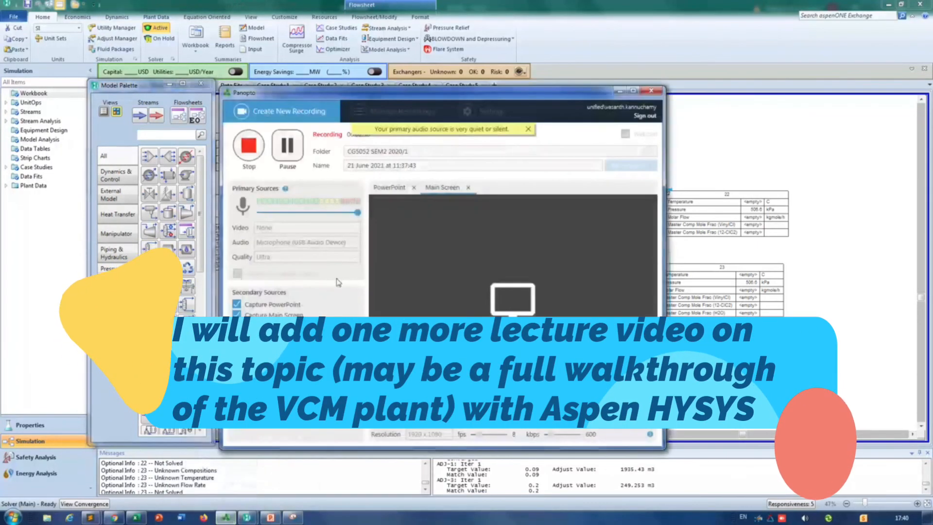